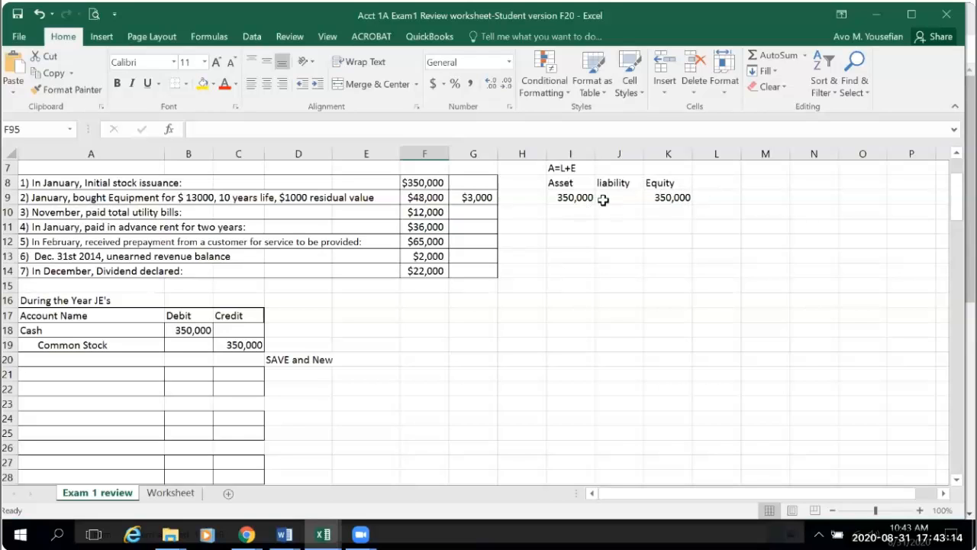
# - Clear the amounts under the Asset and Equity headings in cells I9 and K9
pyautogui.click(577, 200)
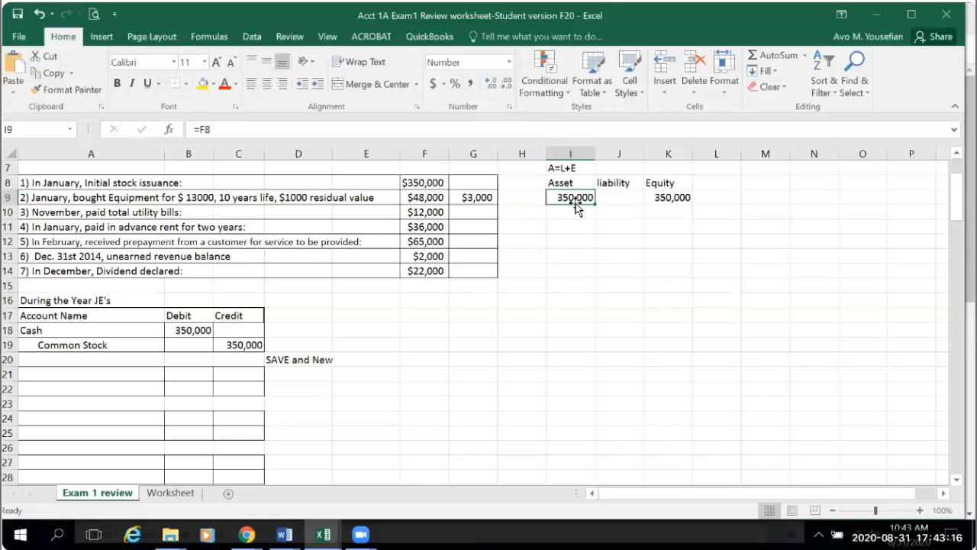
pyautogui.press('Delete')
pyautogui.click(668, 198)
pyautogui.press('Delete')
# - Apply a bottom double border beneath the Equity heading across cells K8 to N8
pyautogui.click(659, 183)
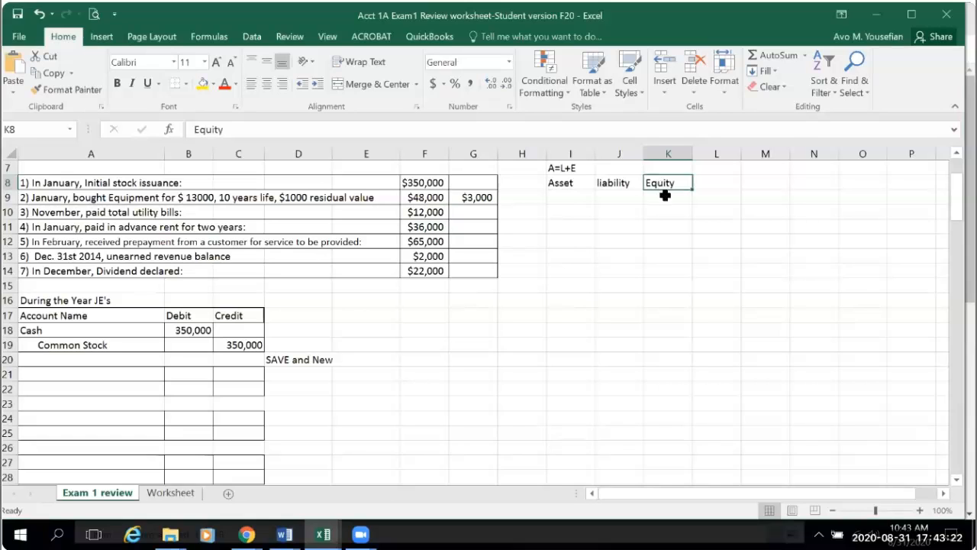
pyautogui.moveTo(662, 183); pyautogui.dragTo(805, 181)
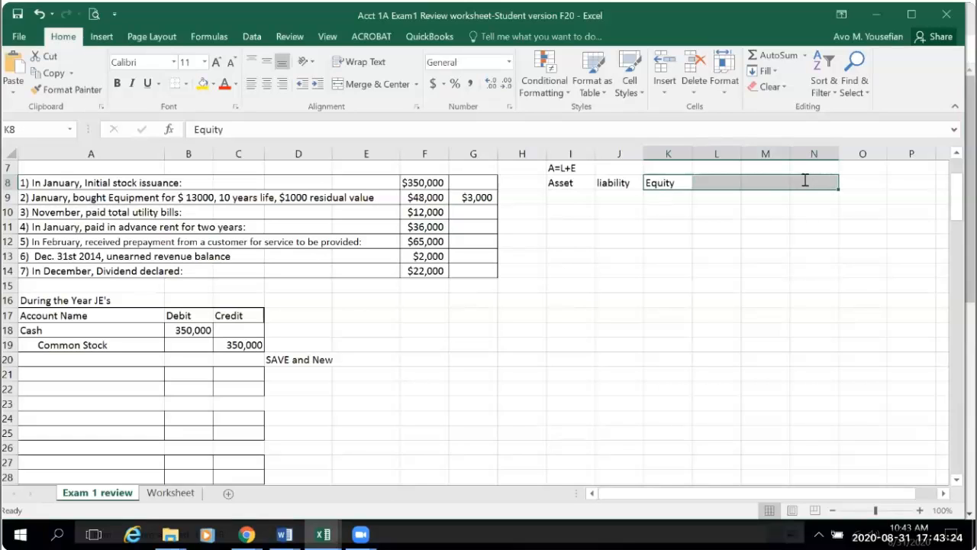
pyautogui.click(187, 84)
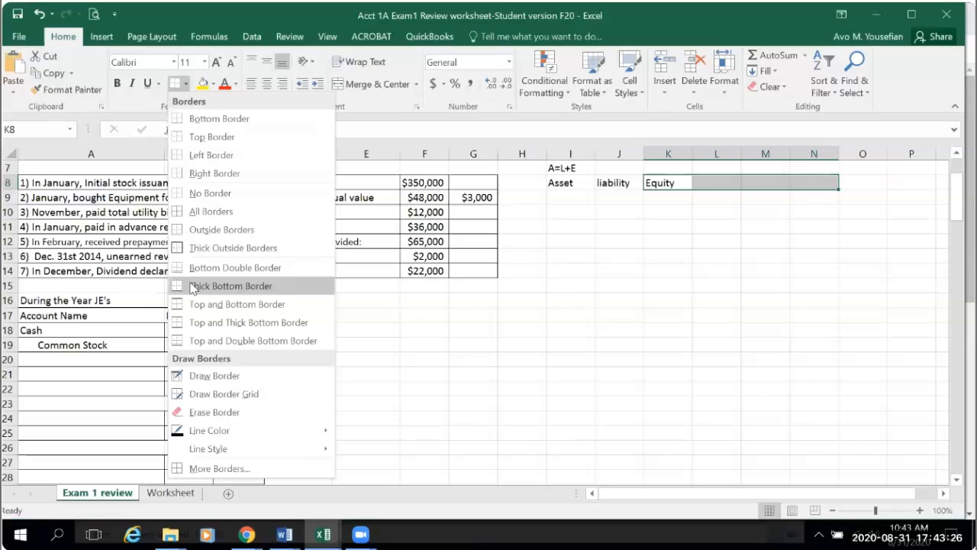
pyautogui.click(204, 266)
pyautogui.click(685, 261)
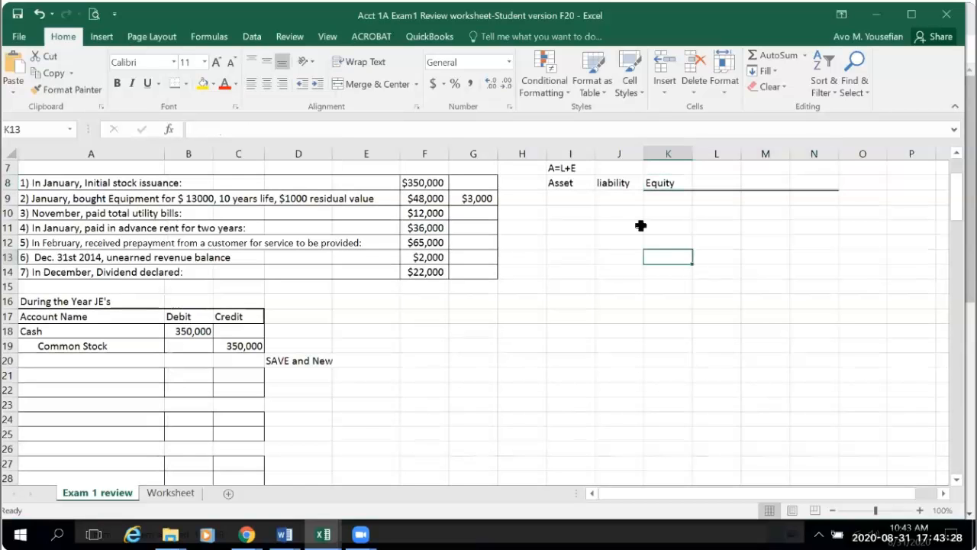
# - Enter the subheading "Com.Stock" in cell K9 and widen column K slightly to fit it
pyautogui.click(655, 197)
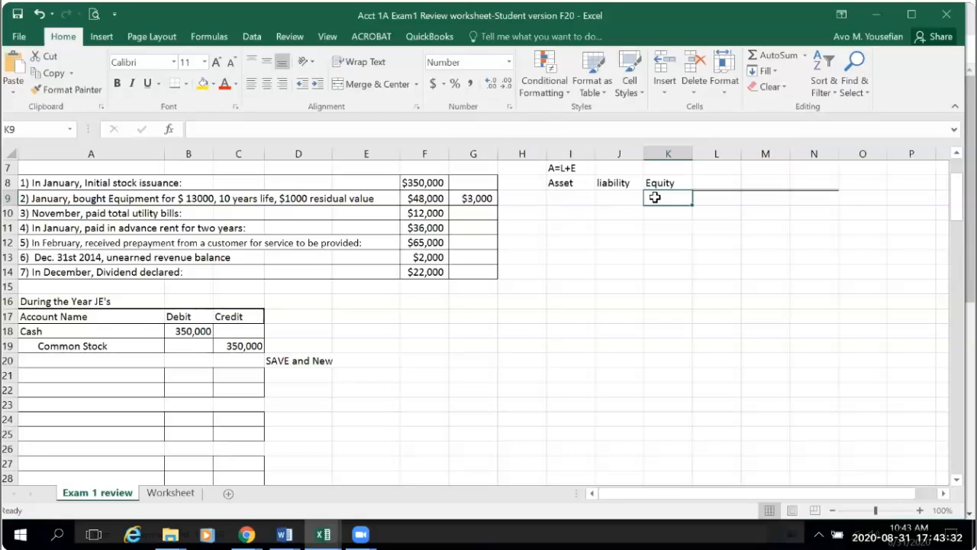
pyautogui.write('Co')
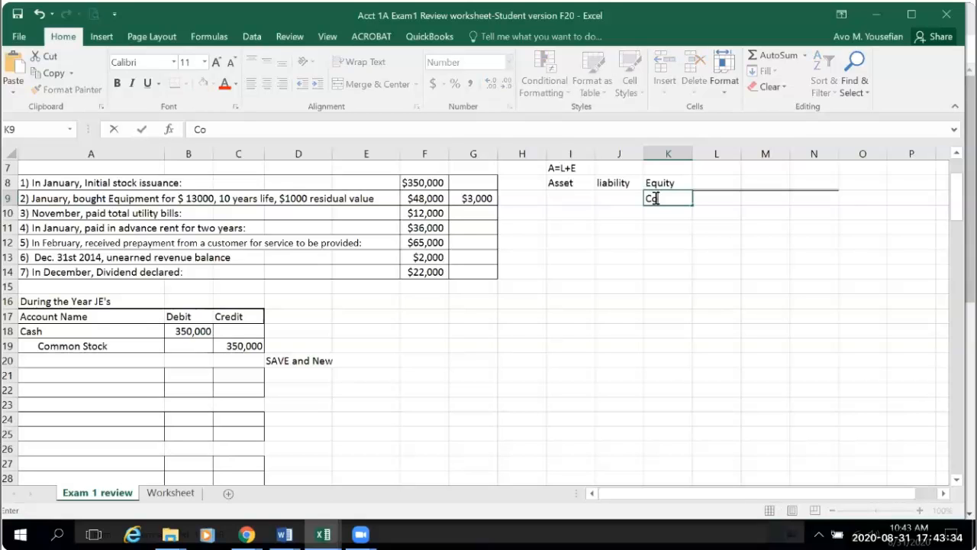
pyautogui.write('m.Stock')
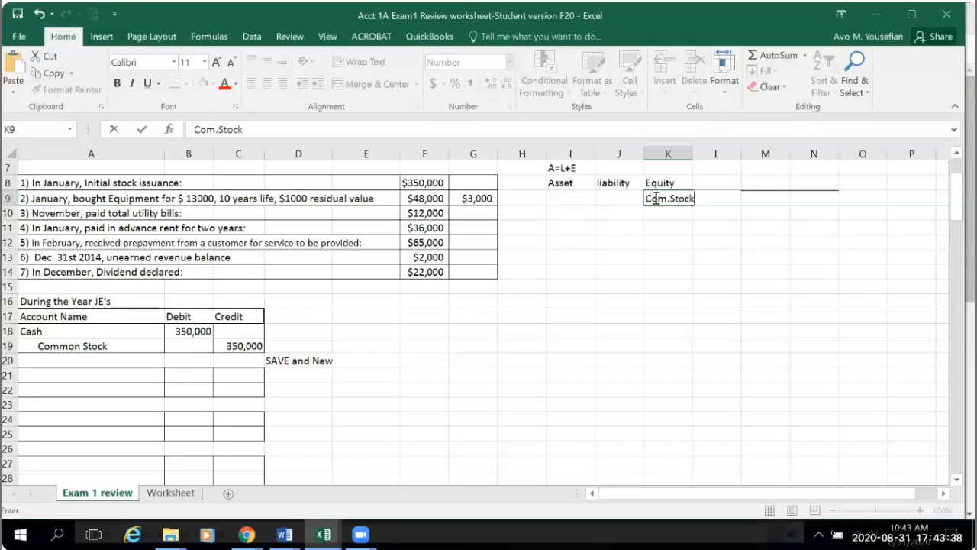
pyautogui.click(691, 152)
pyautogui.moveTo(691, 156); pyautogui.dragTo(697, 158)
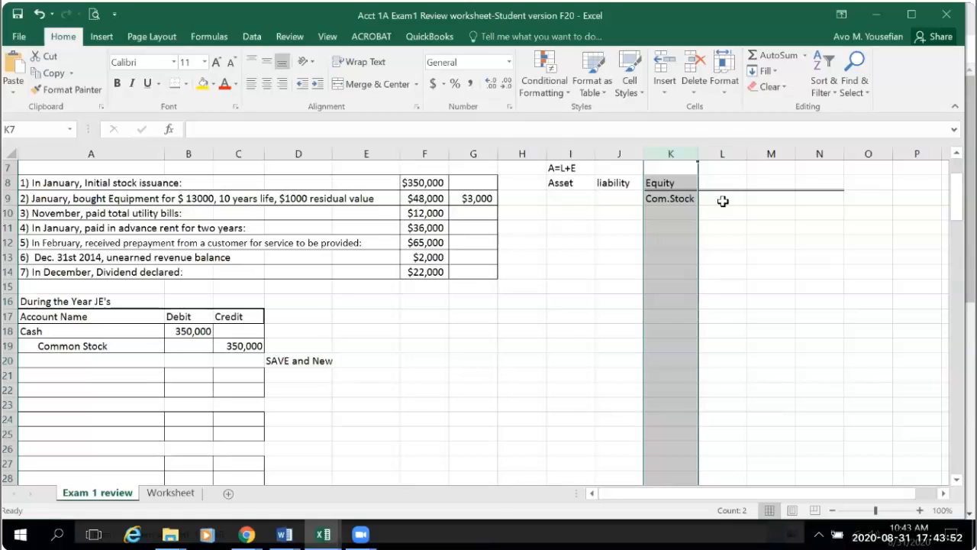
# - Append a minus sign to the Com.Stock subheading in K9 so it reads "Com.Stock -"
pyautogui.click(722, 200)
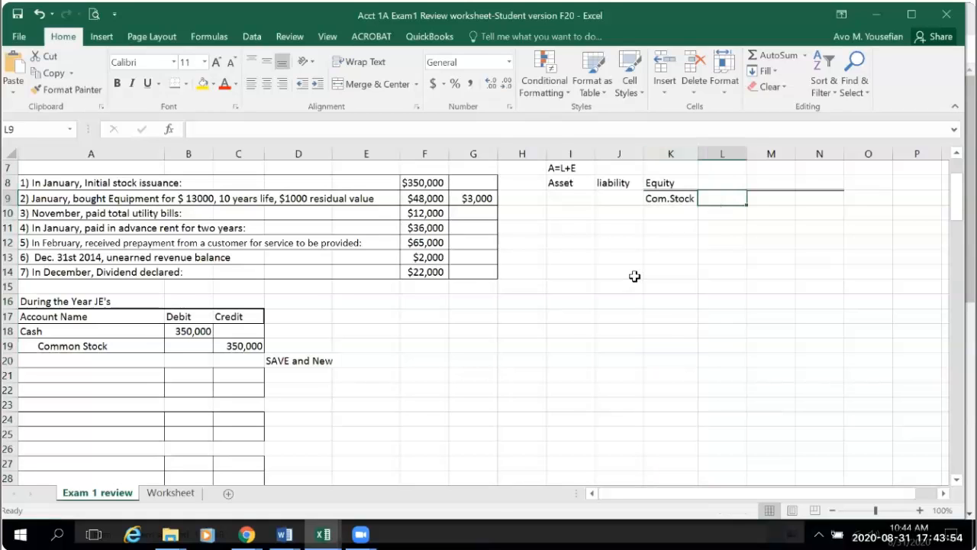
pyautogui.click(675, 197)
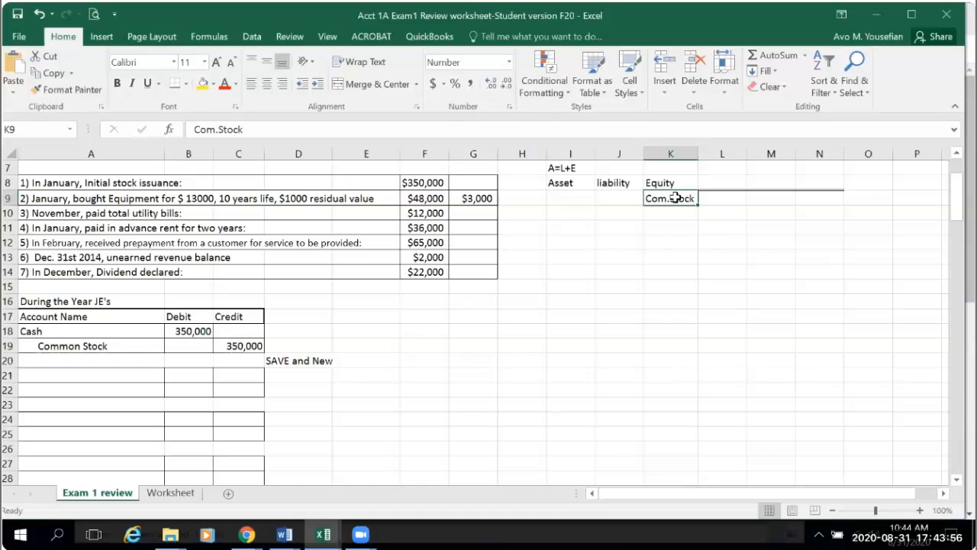
pyautogui.click(249, 130)
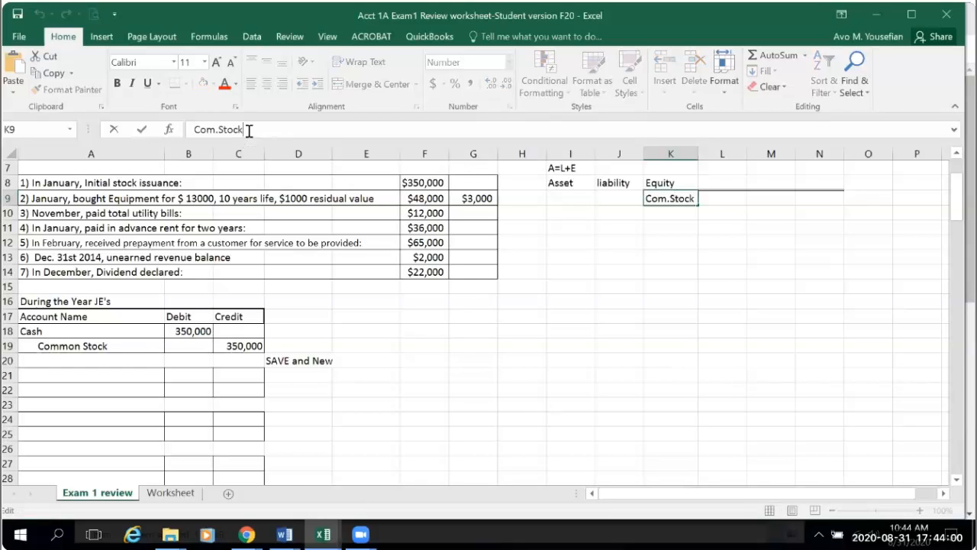
pyautogui.write('-')
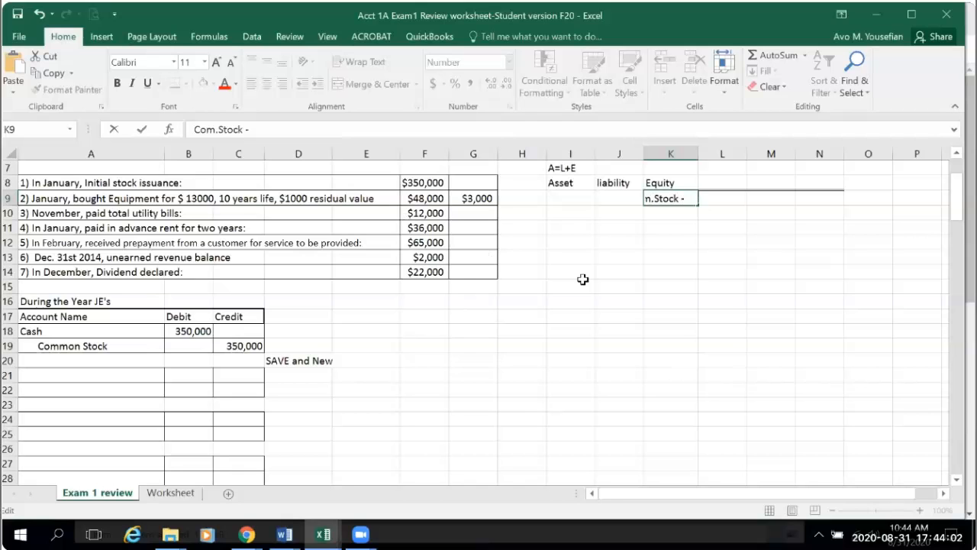
pyautogui.click(648, 288)
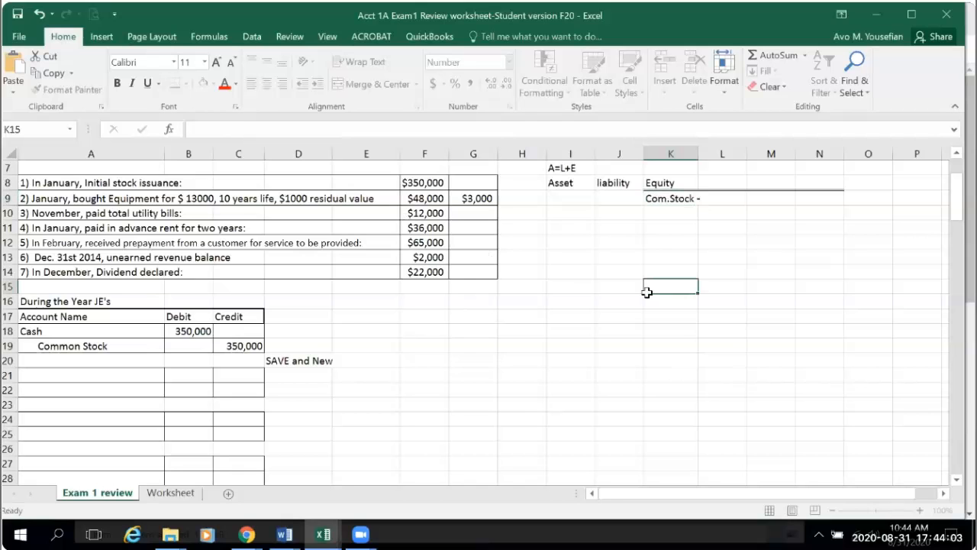
# - Enter the subheading "Dividend" in cell L9 and widen column K to show the full "Com.Stock -" text
pyautogui.click(715, 198)
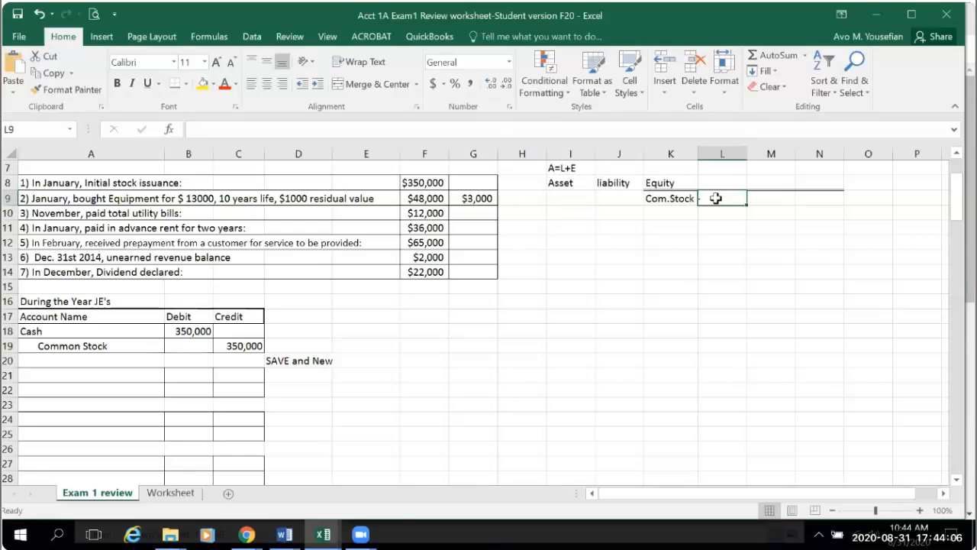
pyautogui.write('Dividend')
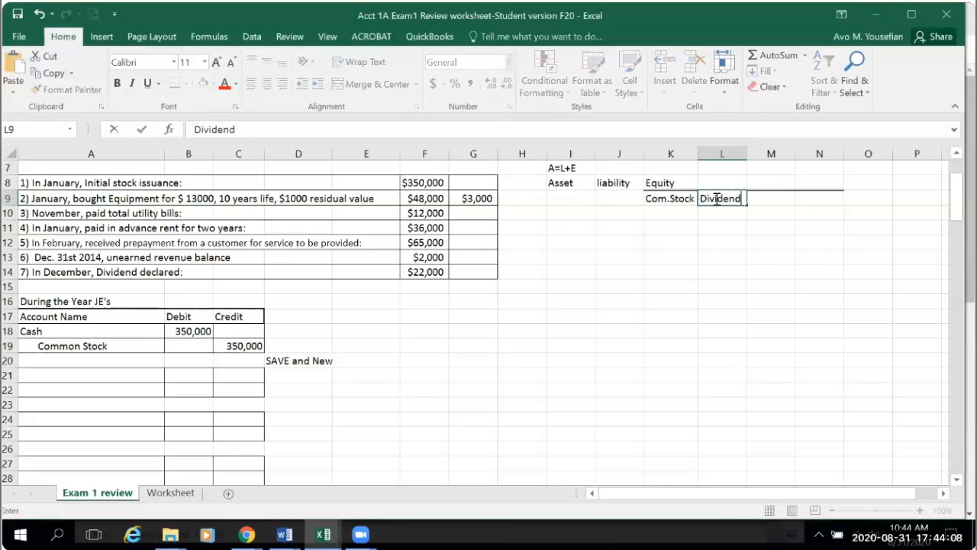
pyautogui.click(689, 311)
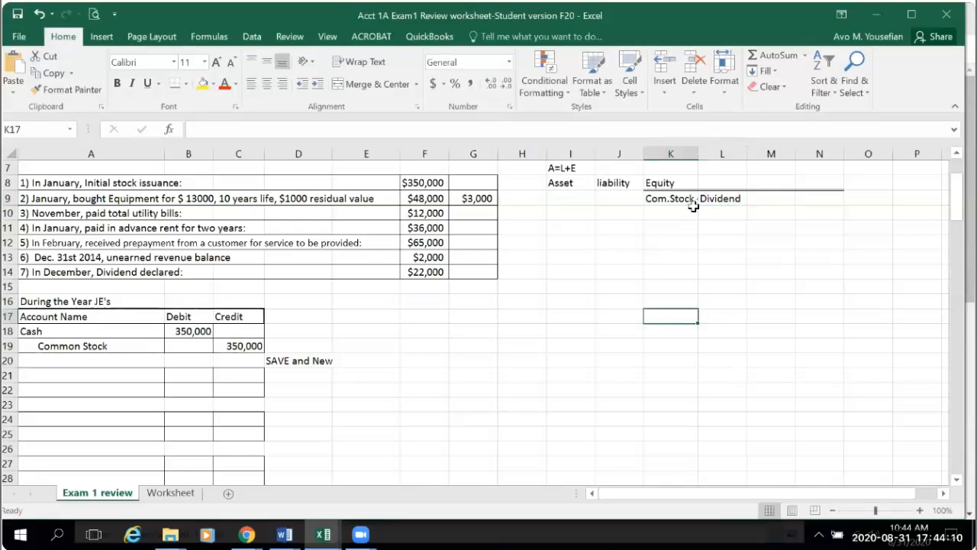
pyautogui.moveTo(699, 154); pyautogui.dragTo(704, 154)
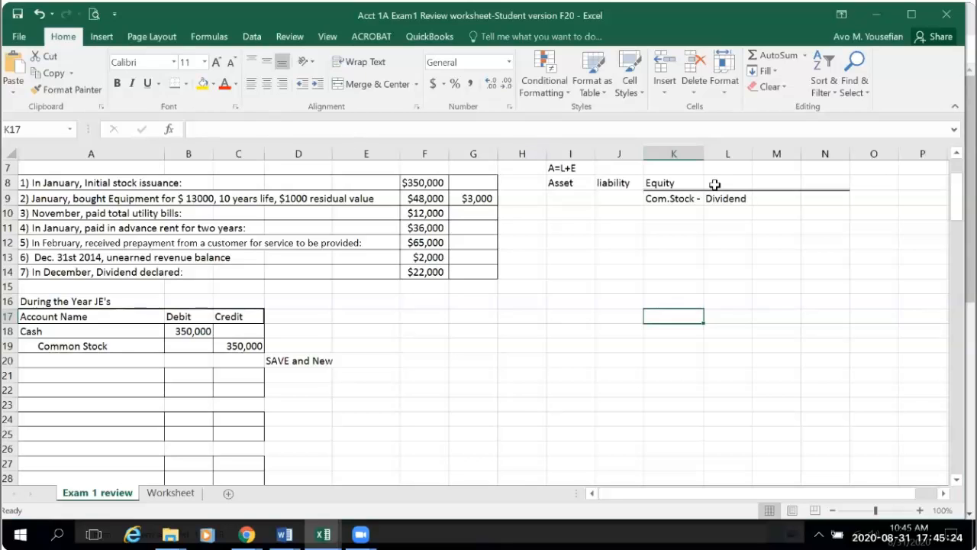
# - Append a plus sign to the Dividend subheading in L9 so it reads "Dividend +"
pyautogui.click(721, 197)
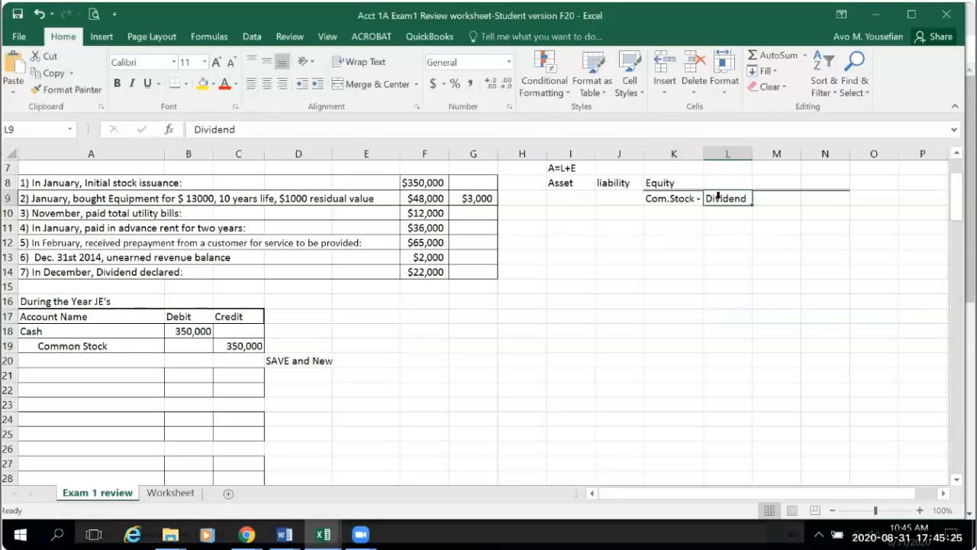
pyautogui.click(269, 128)
pyautogui.write('+')
pyautogui.click(767, 283)
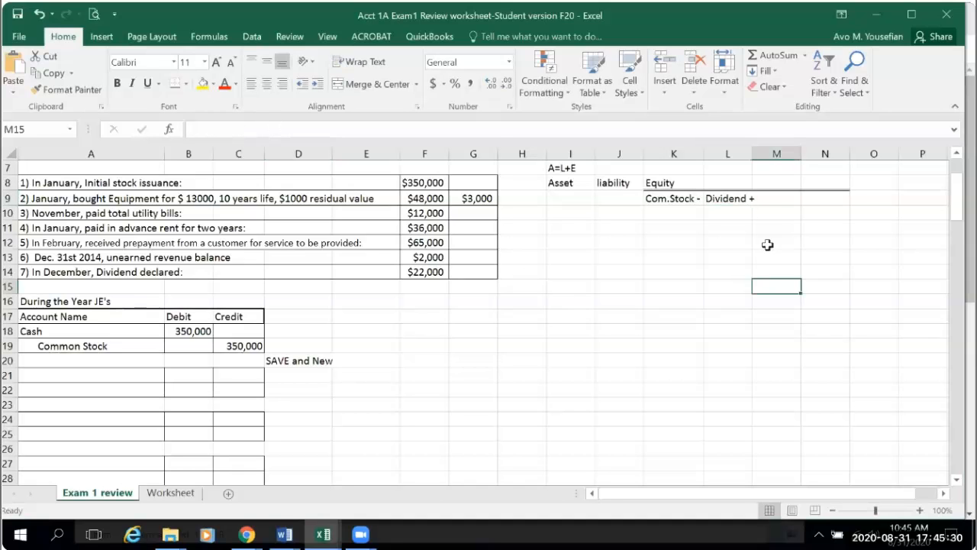
# - Enter the subheading "Revenue" in cell M9 and widen column L to show the full "Dividend +" text
pyautogui.click(776, 199)
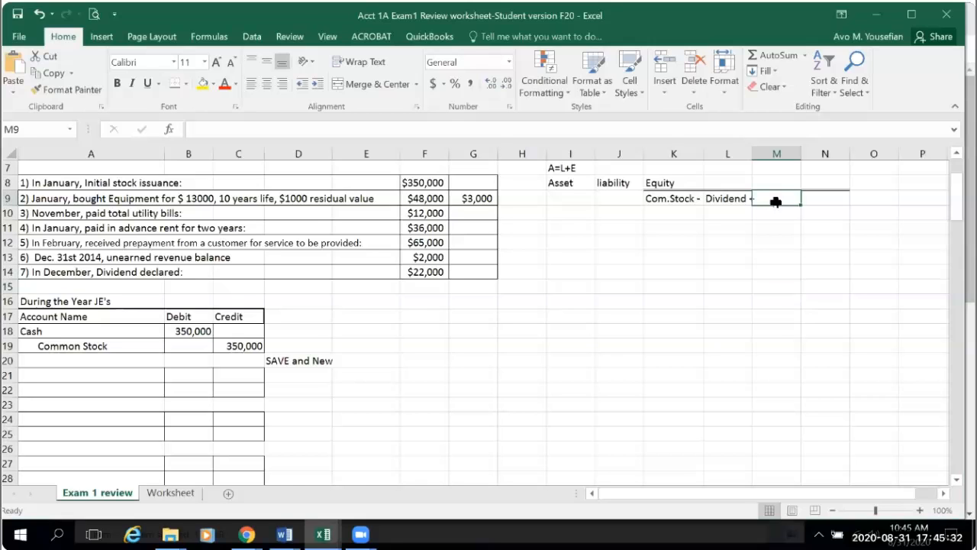
pyautogui.write('Revenue')
pyautogui.click(808, 267)
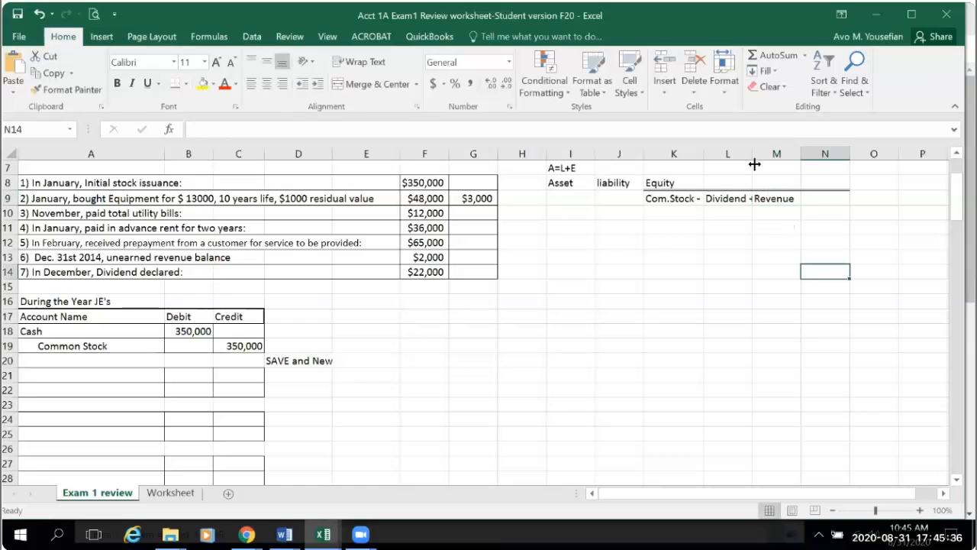
pyautogui.moveTo(753, 156); pyautogui.dragTo(758, 160)
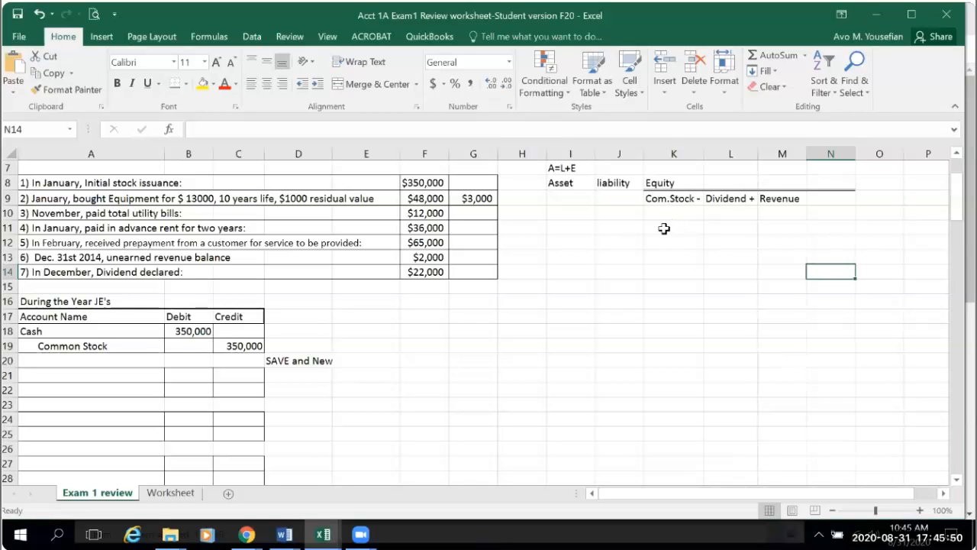
pyautogui.click(667, 198)
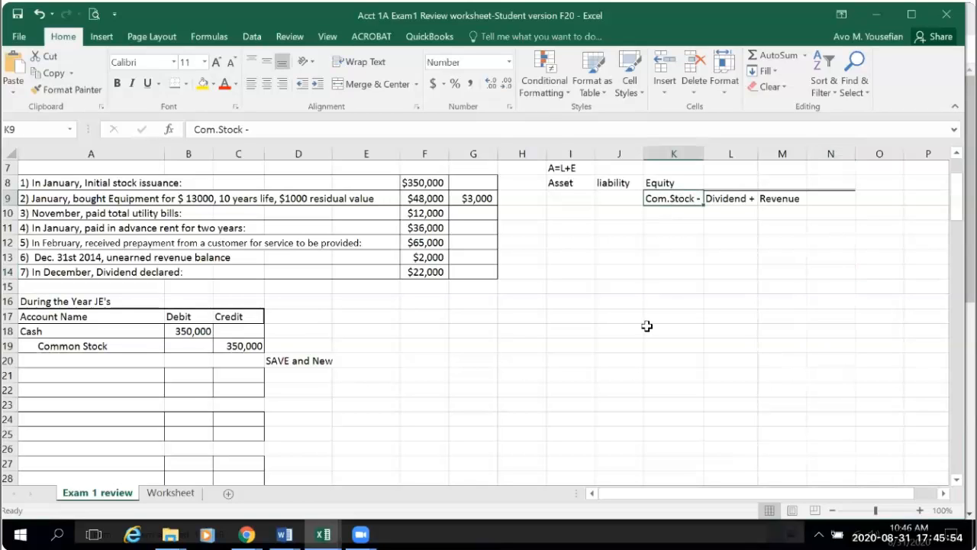
pyautogui.click(788, 200)
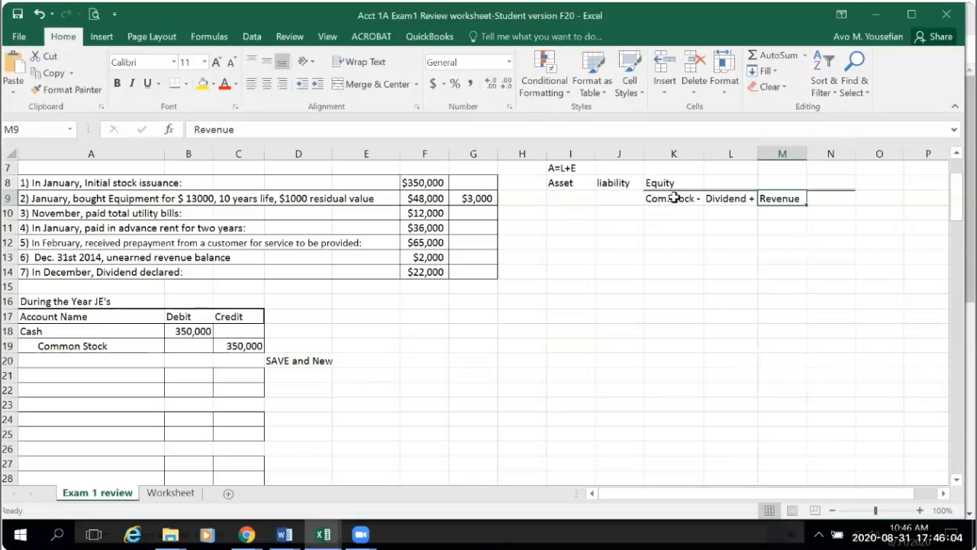
pyautogui.click(674, 198)
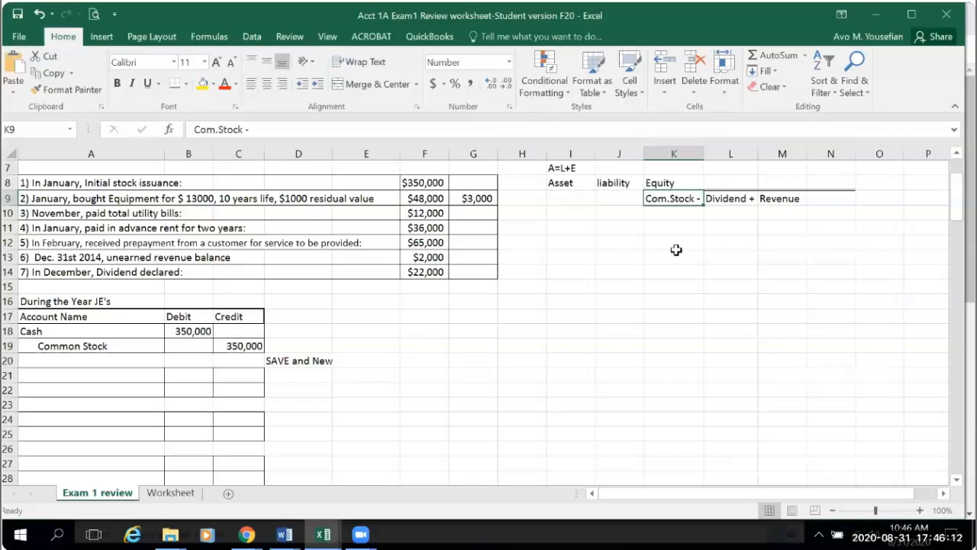
# - Append a minus sign to the Revenue subheading in M9 so it reads "Revenue -"
pyautogui.click(790, 197)
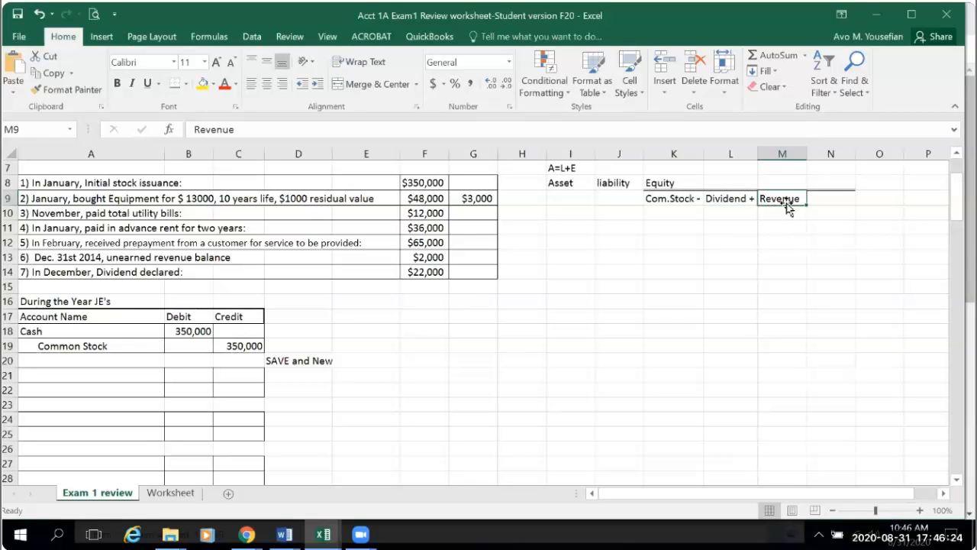
pyautogui.click(247, 129)
pyautogui.write('-')
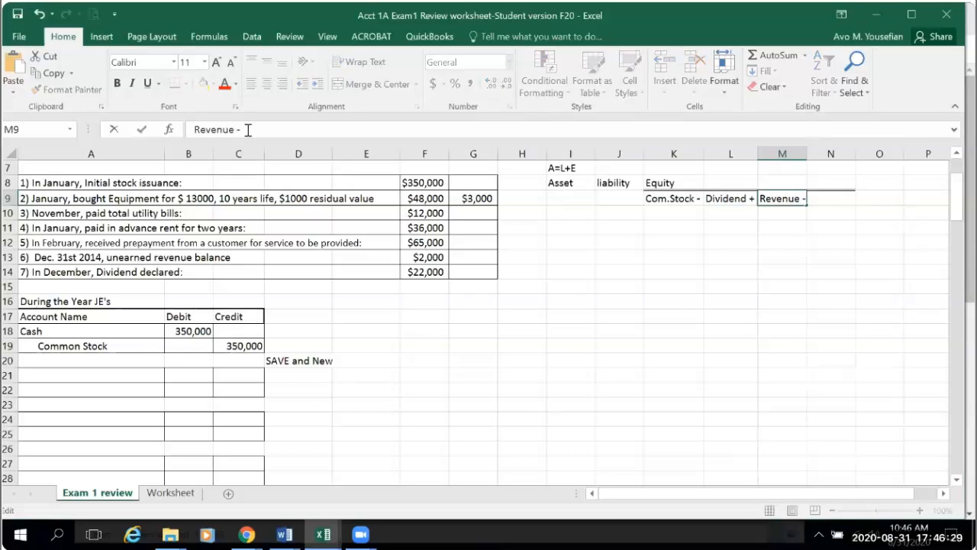
pyautogui.click(749, 316)
# - Enter the subheading "Expenses" in cell N9
pyautogui.click(834, 198)
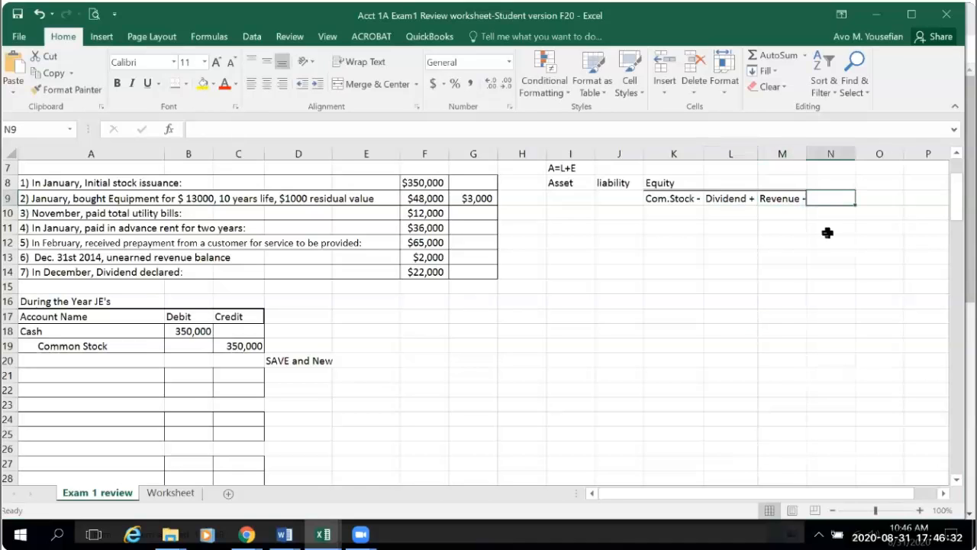
pyautogui.write('Expe')
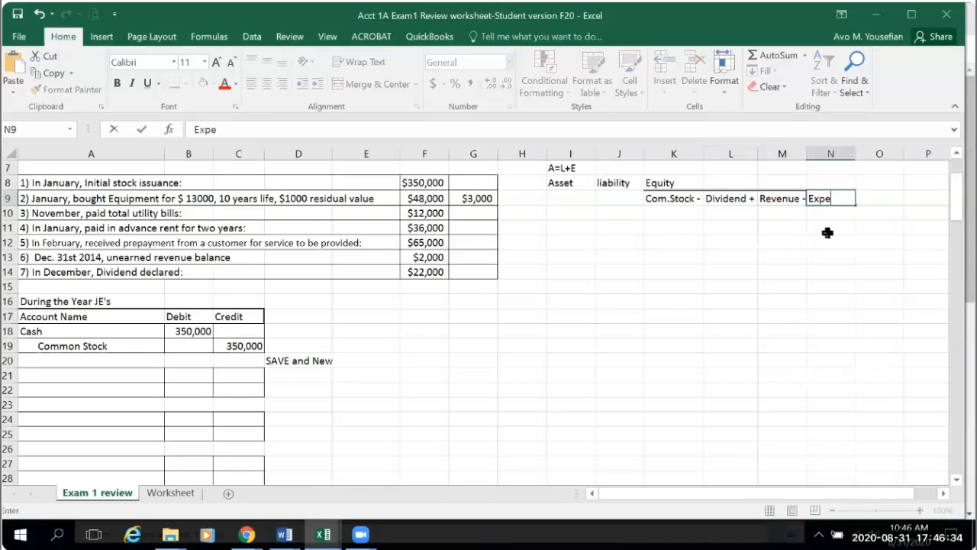
pyautogui.write('nses')
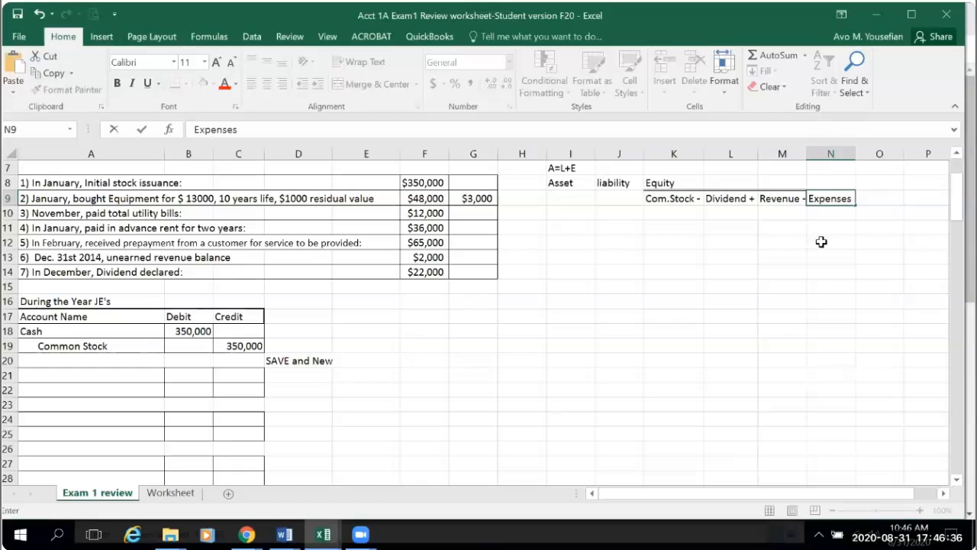
pyautogui.click(822, 241)
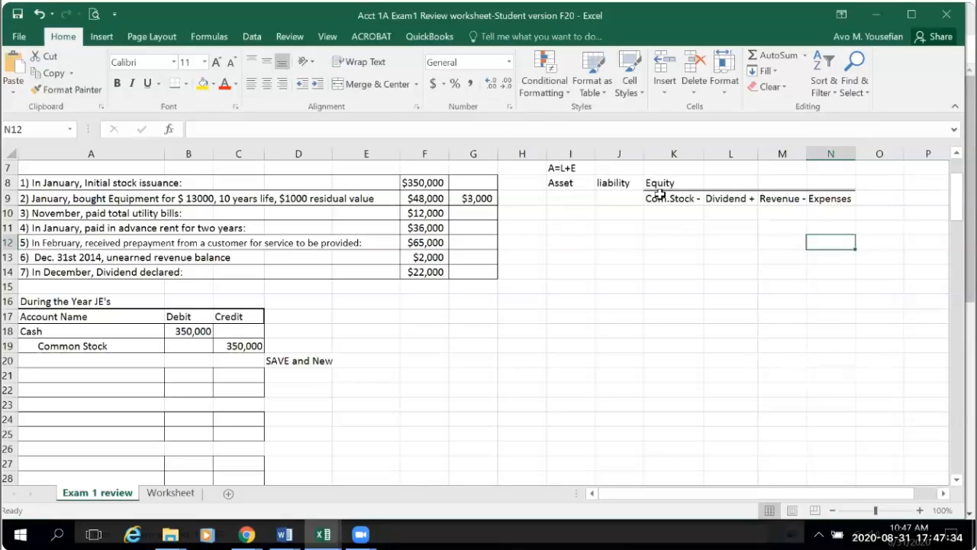
# - Enter a formula in cell I10 under Asset that references the Cash debit amount in B18
pyautogui.click(561, 216)
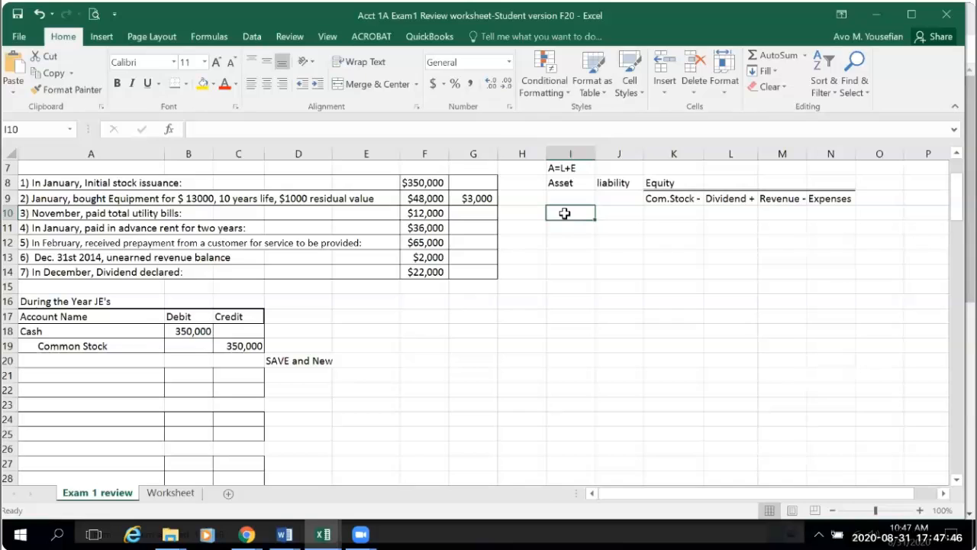
pyautogui.write('=')
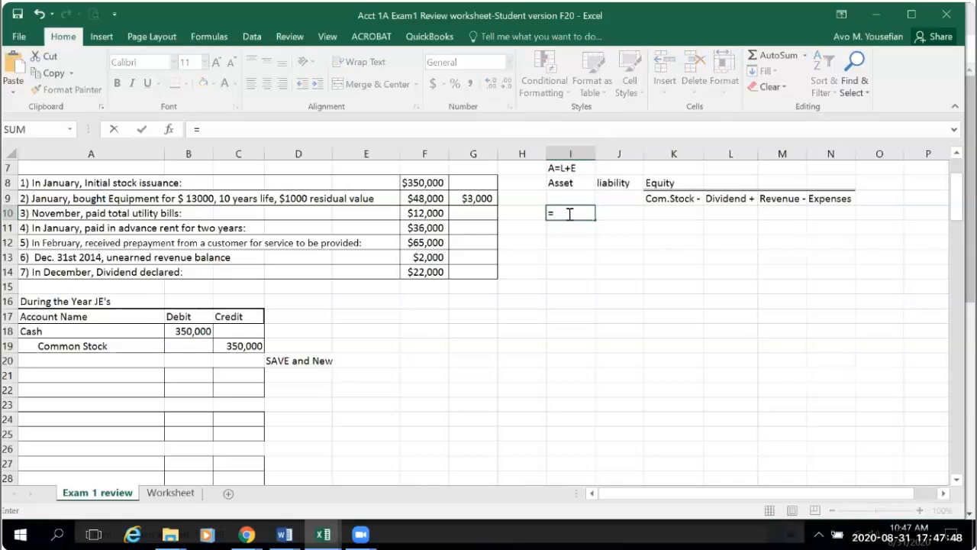
pyautogui.click(197, 330)
pyautogui.press('Return')
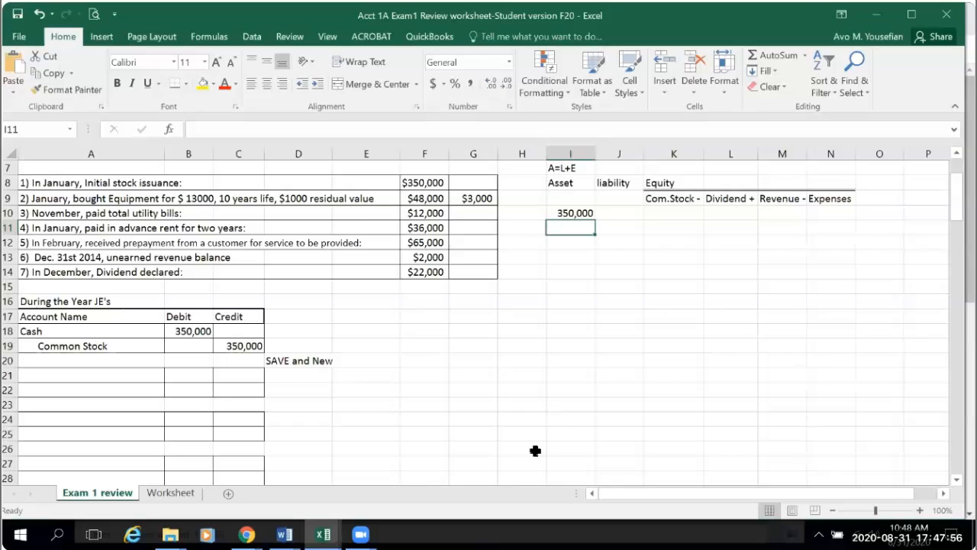
# - Enter a formula in cell K10 under Com.Stock that references the Common Stock credit amount in C19
pyautogui.click(668, 211)
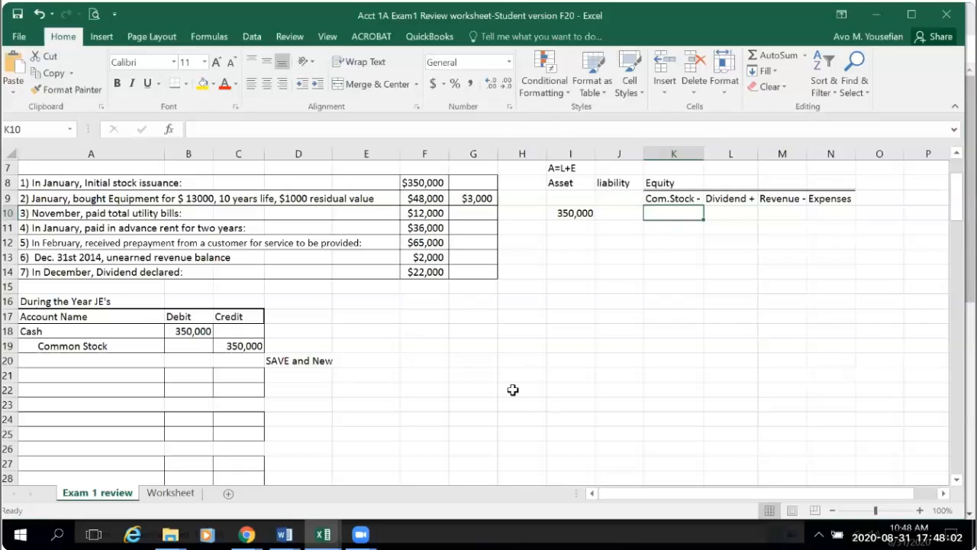
pyautogui.write('=')
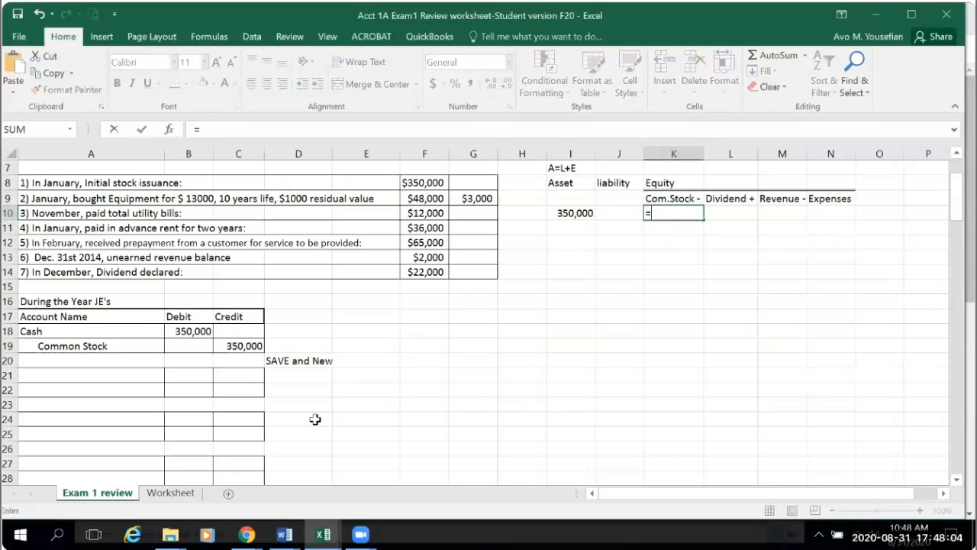
pyautogui.click(233, 344)
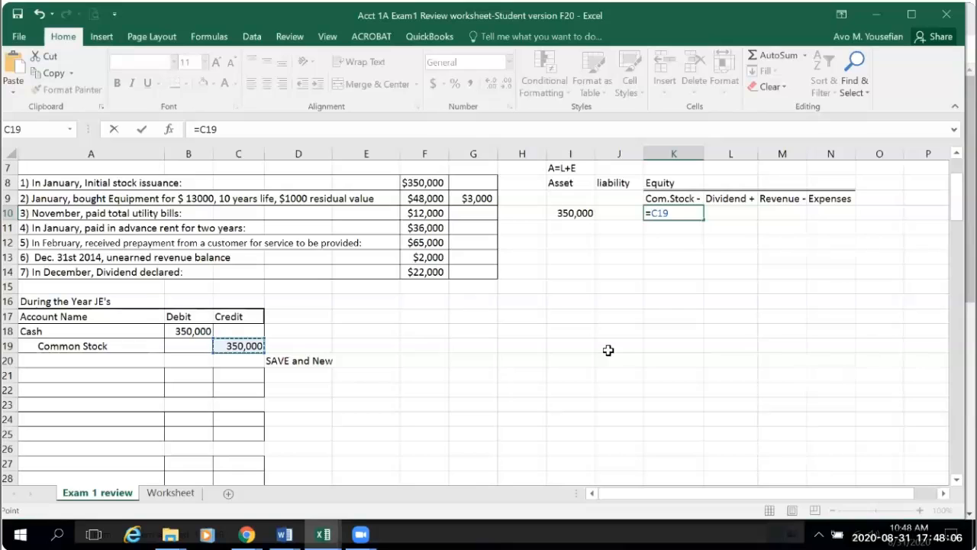
pyautogui.press('Return')
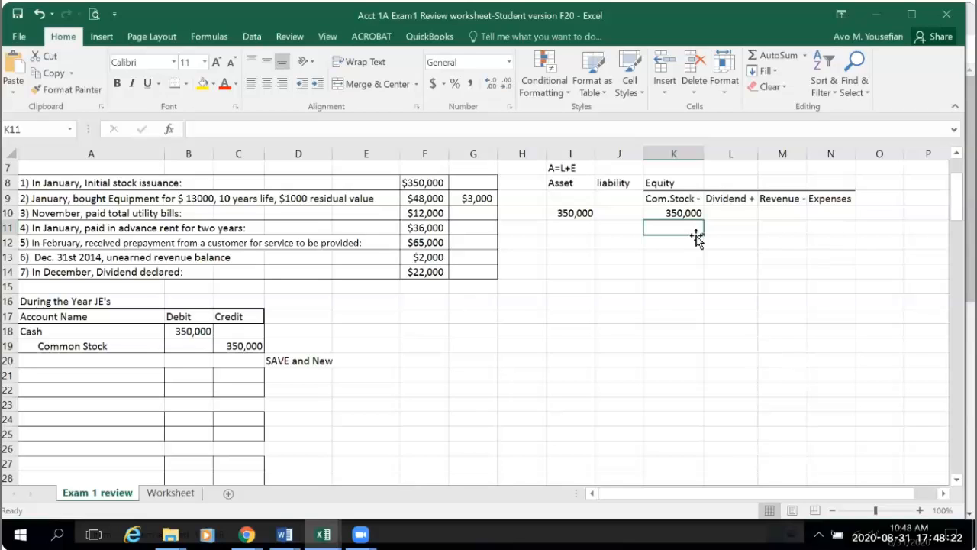
# - Append an equals sign to the Asset heading in I8 and a plus sign to the liability heading in J8
pyautogui.click(556, 185)
pyautogui.click(238, 129)
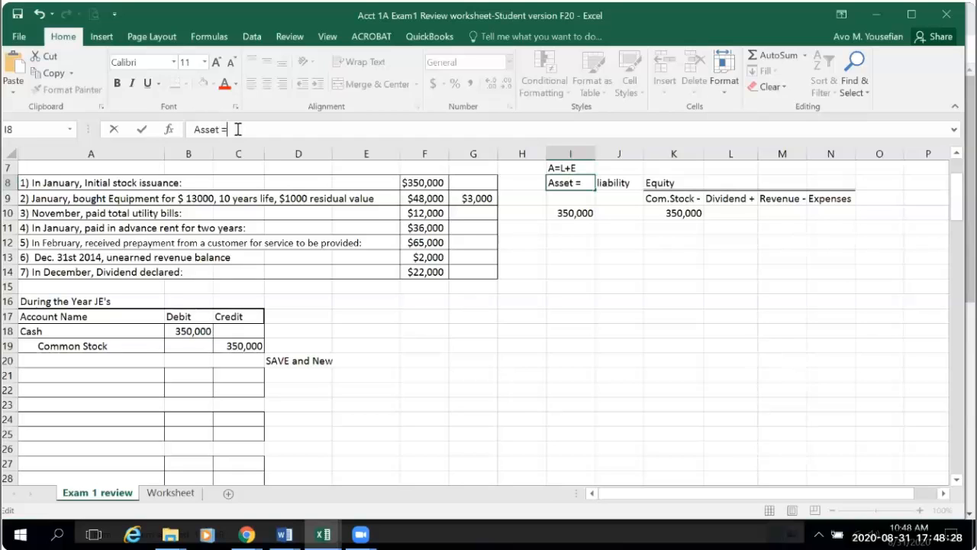
pyautogui.click(780, 414)
pyautogui.click(617, 184)
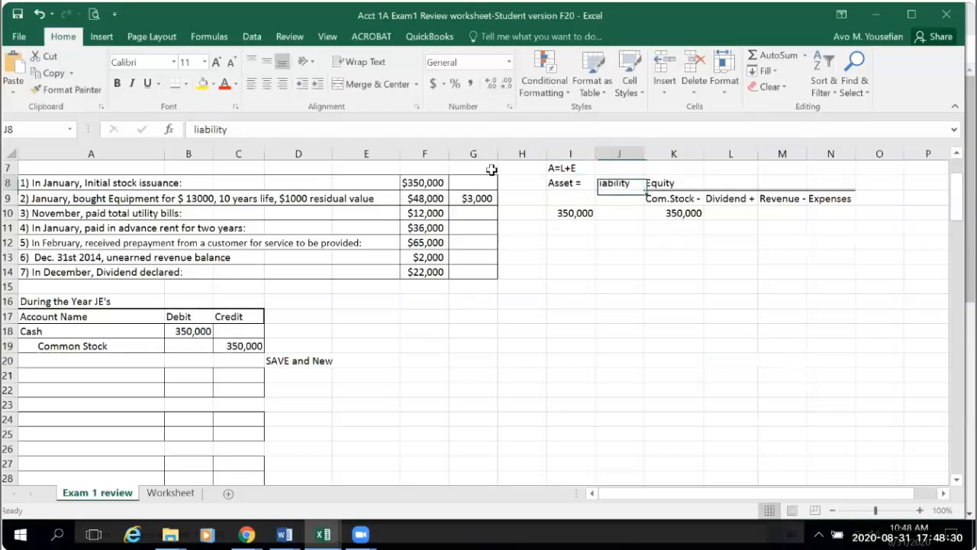
pyautogui.click(244, 131)
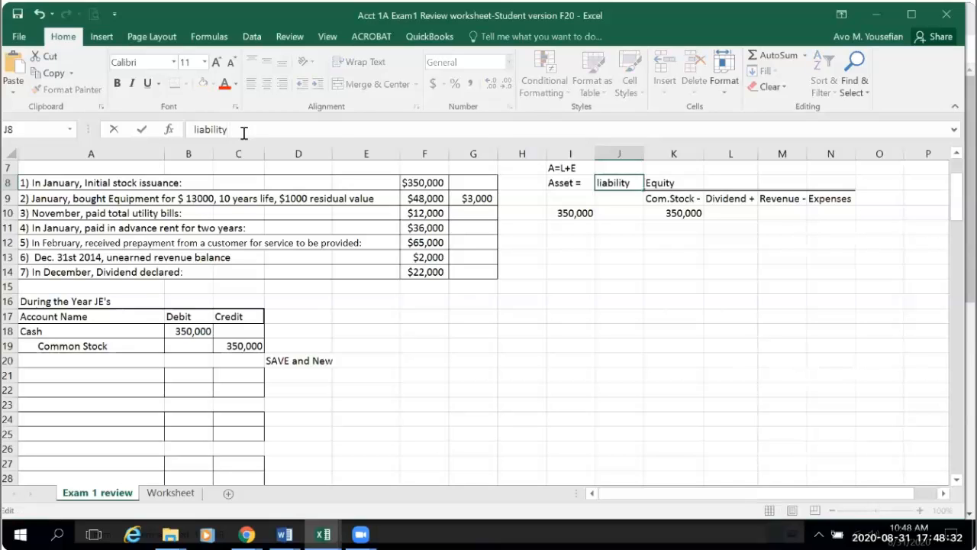
pyautogui.click(739, 420)
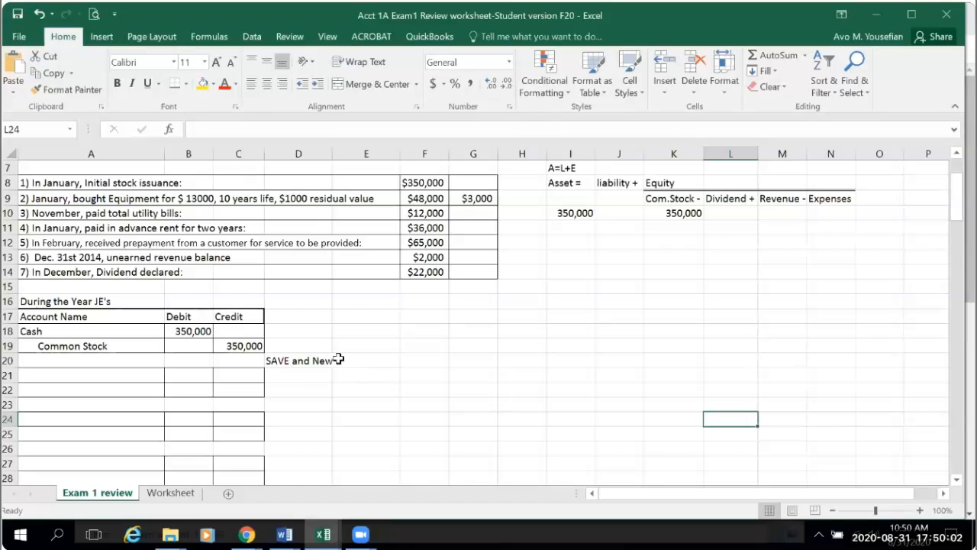
# - Set the ribbon to auto-hide so more rows of the Cash and Common Stock T-account area fit on screen
pyautogui.scroll(-8, 338, 358)
pyautogui.scroll(-8, 339, 358)
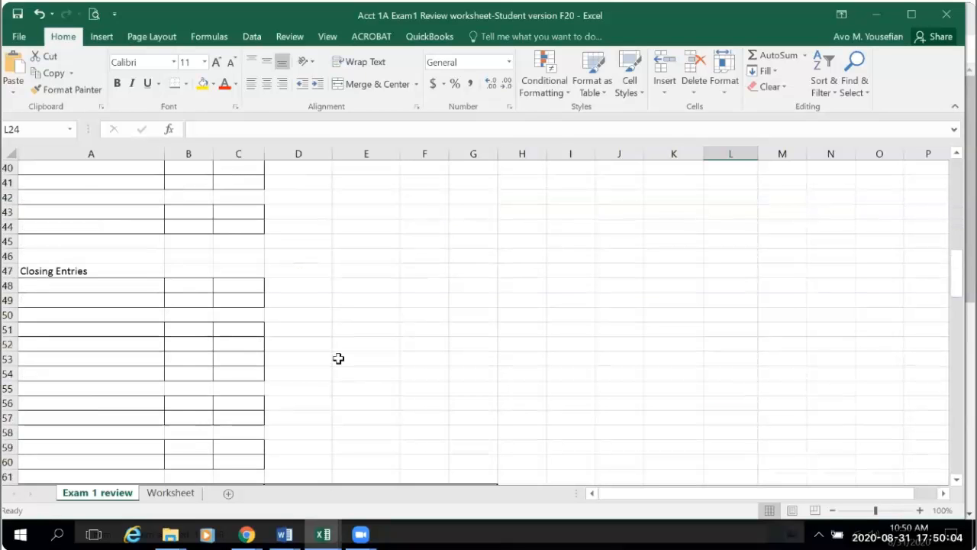
pyautogui.scroll(-11, 338, 358)
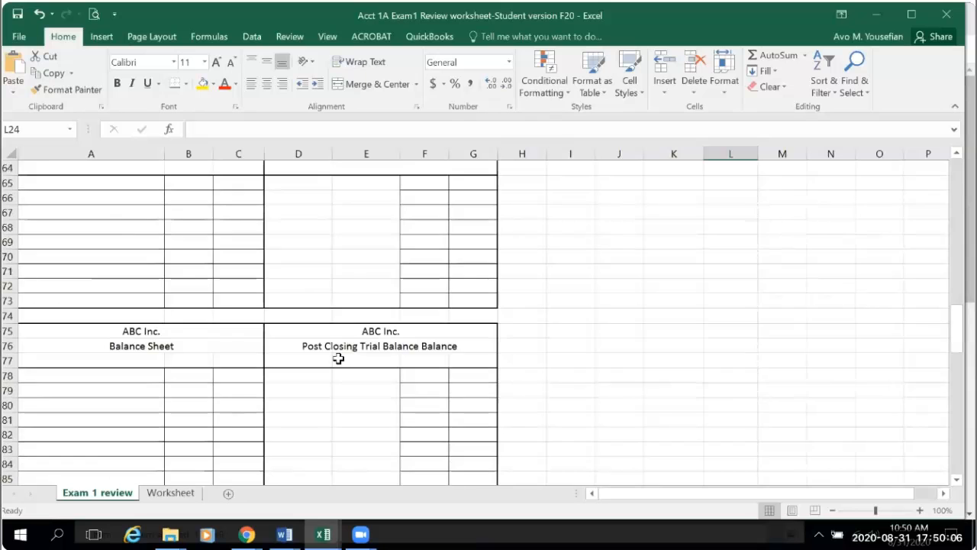
pyautogui.scroll(-1, 338, 358)
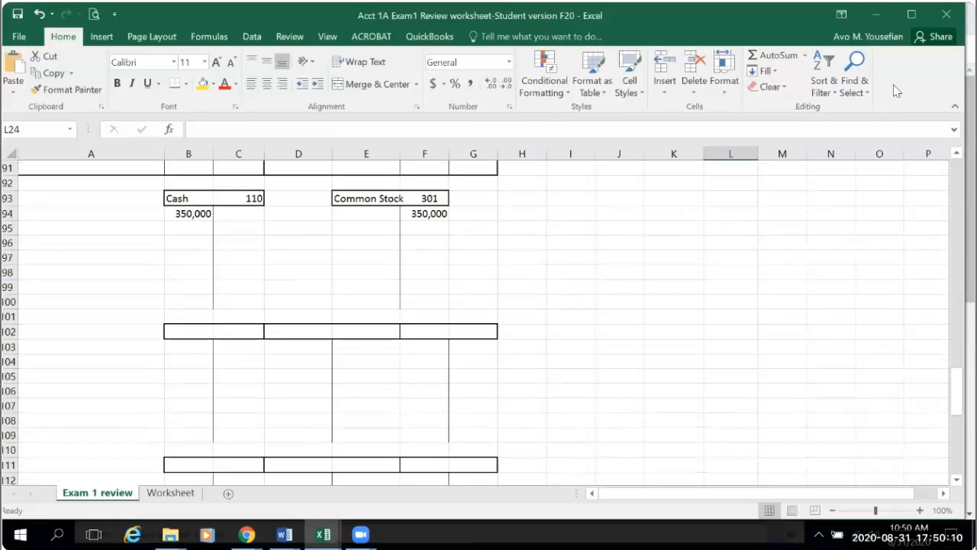
pyautogui.click(842, 15)
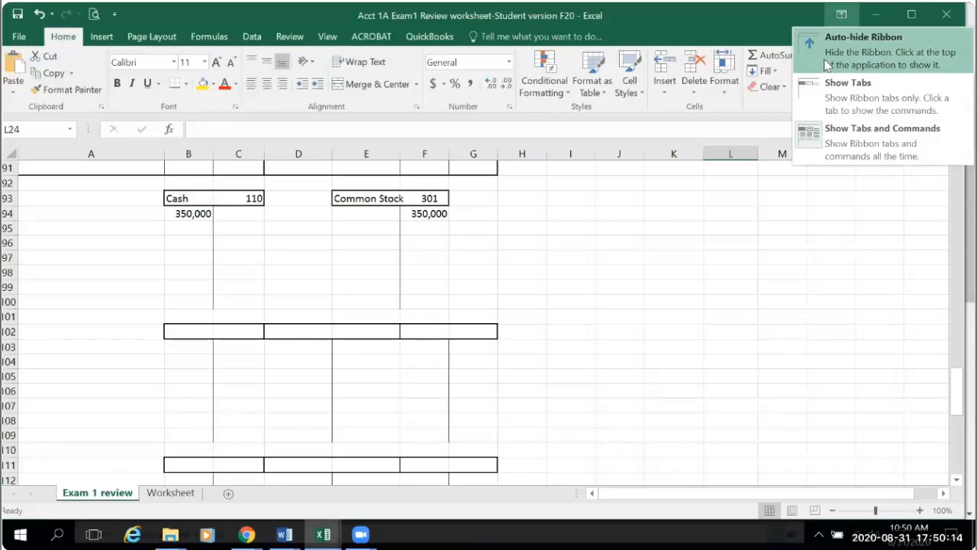
pyautogui.click(828, 65)
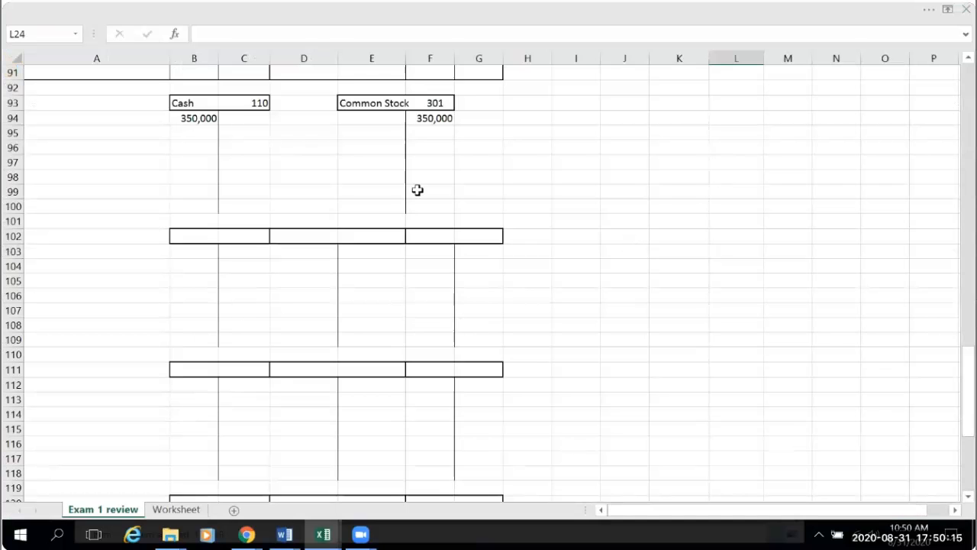
# - Enter the label "General Ledger" in cell A92, just above the T-accounts
pyautogui.click(31, 136)
pyautogui.click(36, 88)
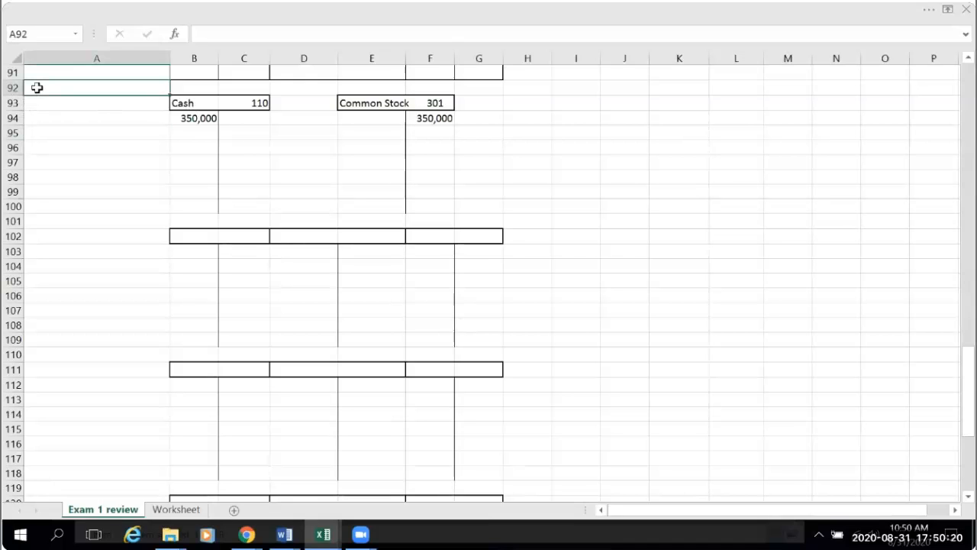
pyautogui.write('General Ledger')
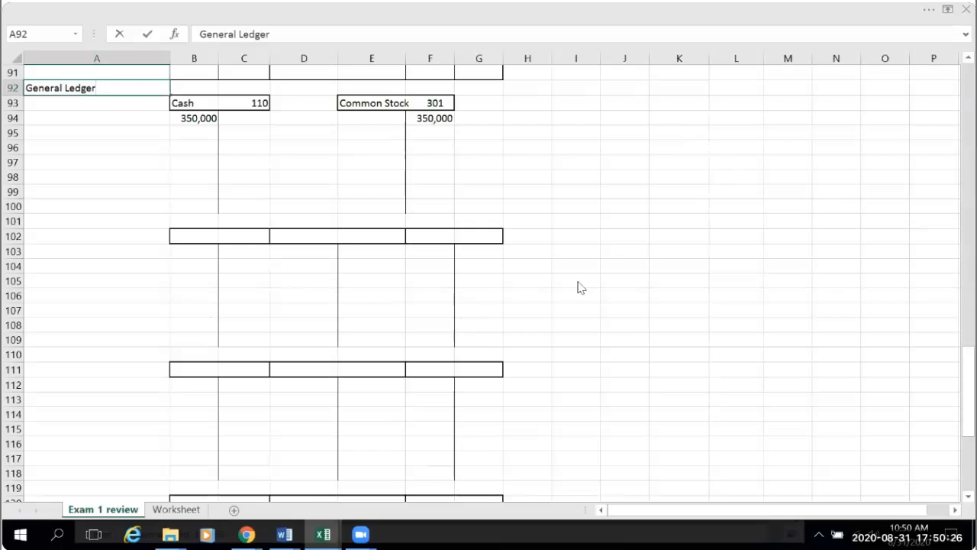
pyautogui.click(786, 321)
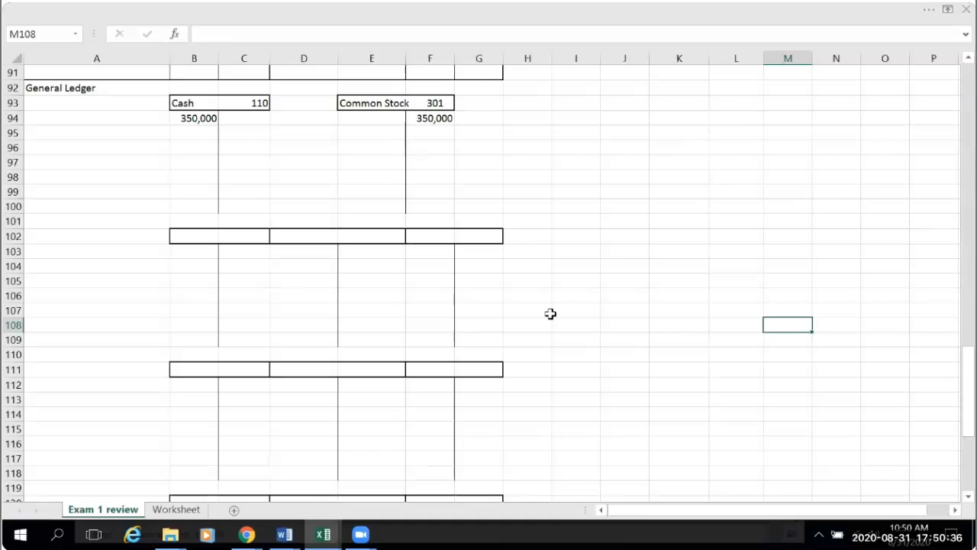
# - Number the equation columns in row 6, entering 1 in I6 above Asset and 2 in J6 above liability
pyautogui.scroll(19, 612, 373)
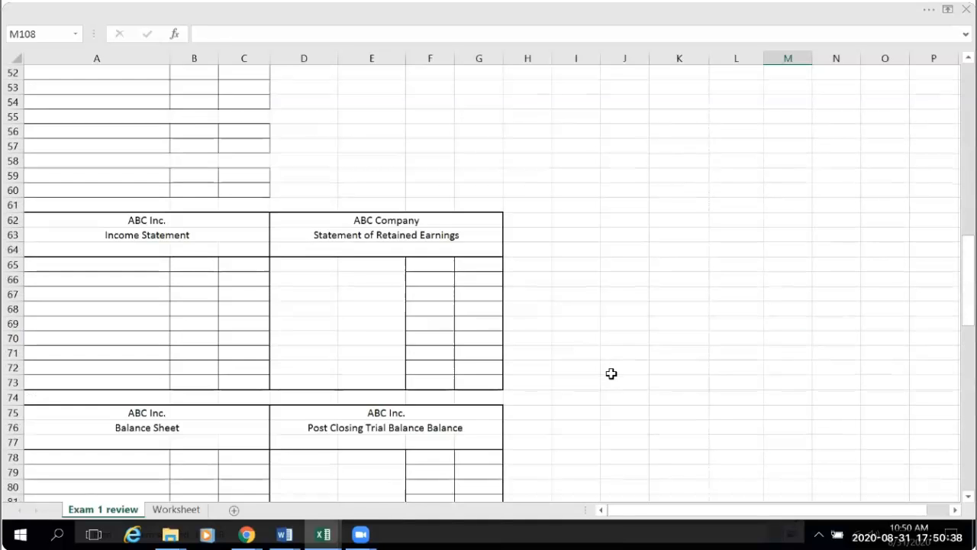
pyautogui.scroll(11, 612, 373)
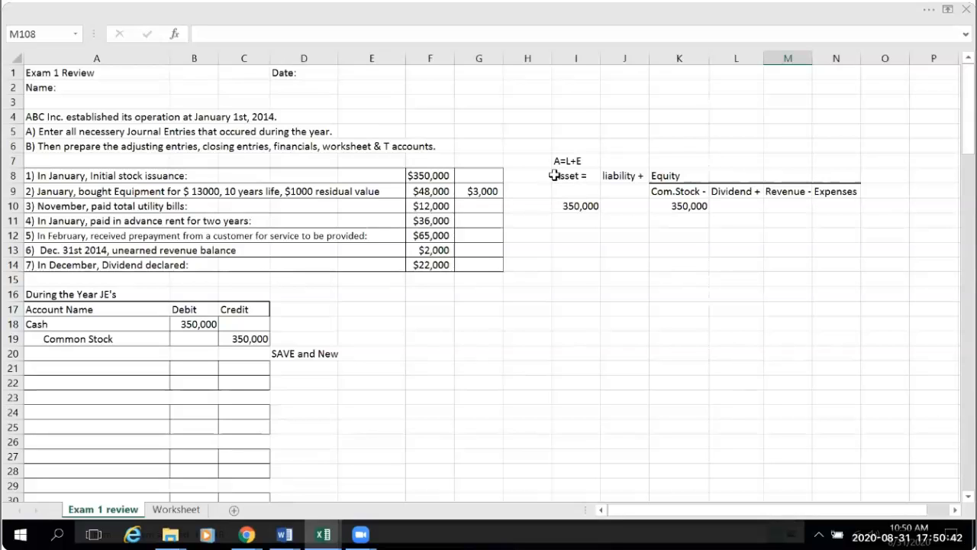
pyautogui.click(574, 145)
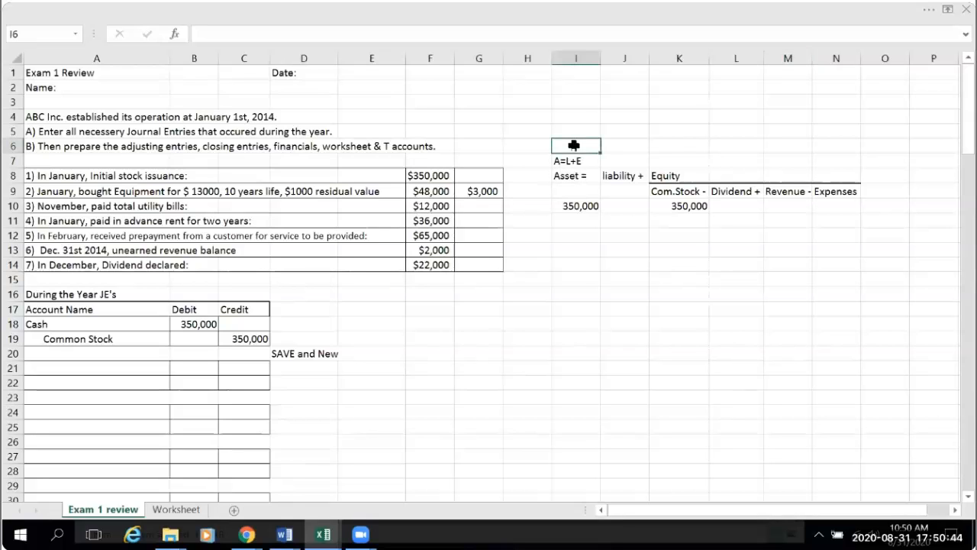
pyautogui.write('1')
pyautogui.click(631, 146)
pyautogui.write('2')
pyautogui.click(655, 305)
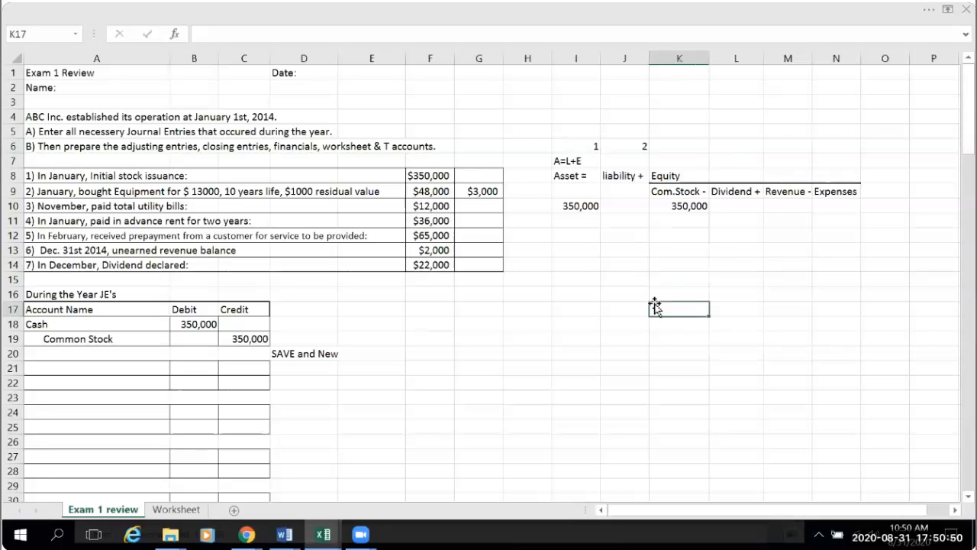
# - Enter the number 3 in both K6 above Com.Stock and L6 above Dividend
pyautogui.click(689, 147)
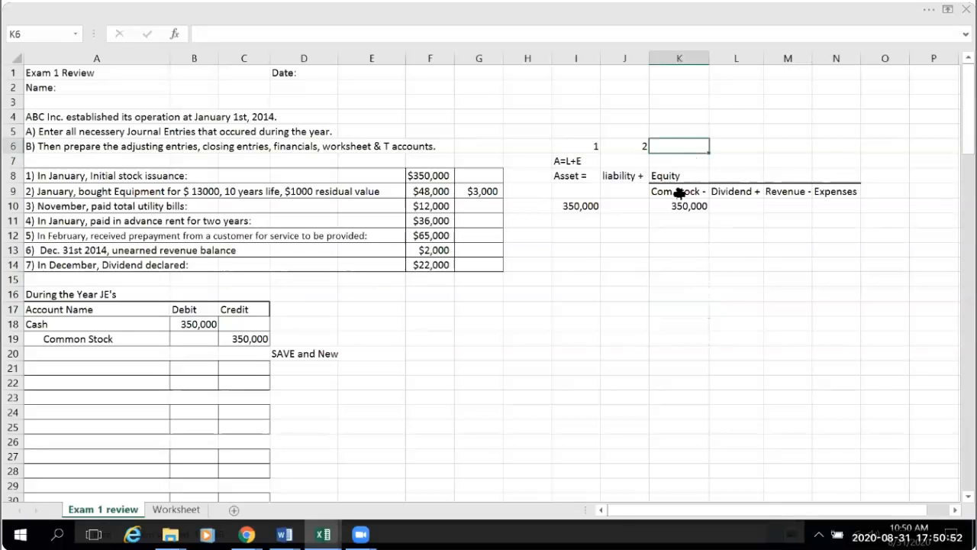
pyautogui.write('3')
pyautogui.click(752, 145)
pyautogui.write('3')
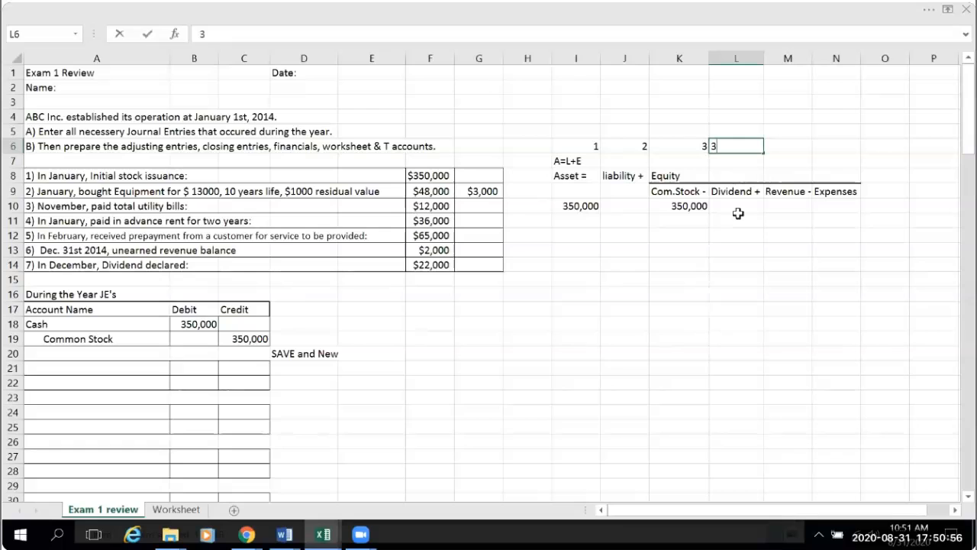
pyautogui.click(738, 285)
# - Enter 4 in M6 above Revenue and "5 and 6" in N6 above Expenses
pyautogui.click(795, 147)
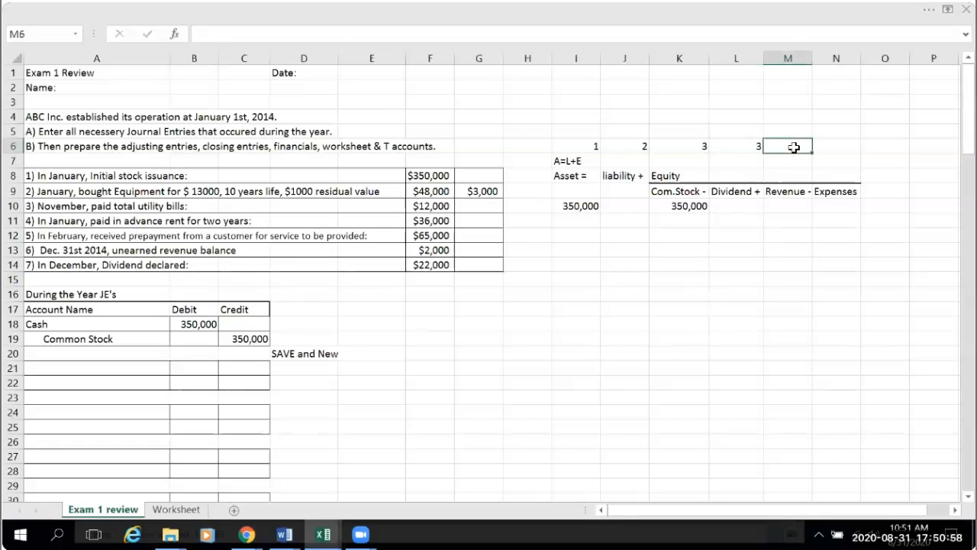
pyautogui.write('4')
pyautogui.click(814, 267)
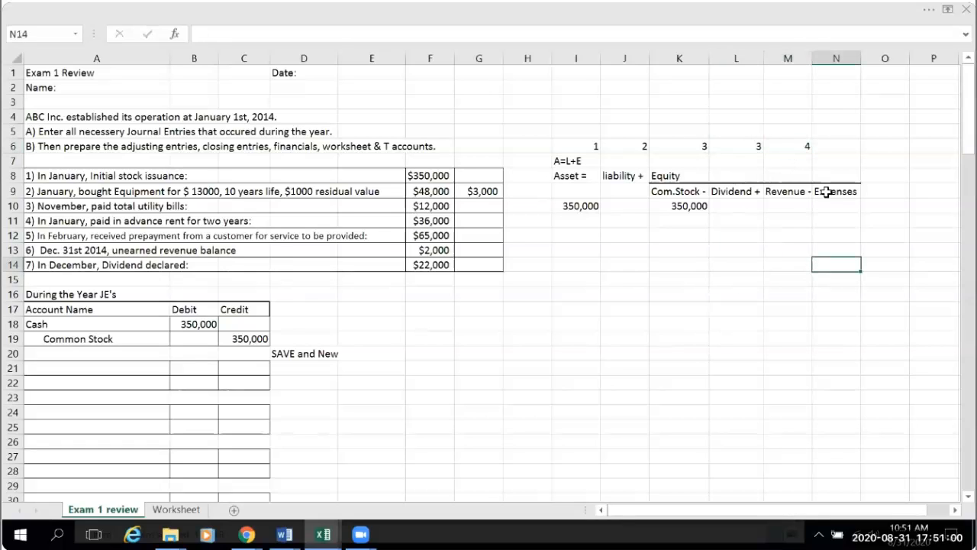
pyautogui.click(848, 145)
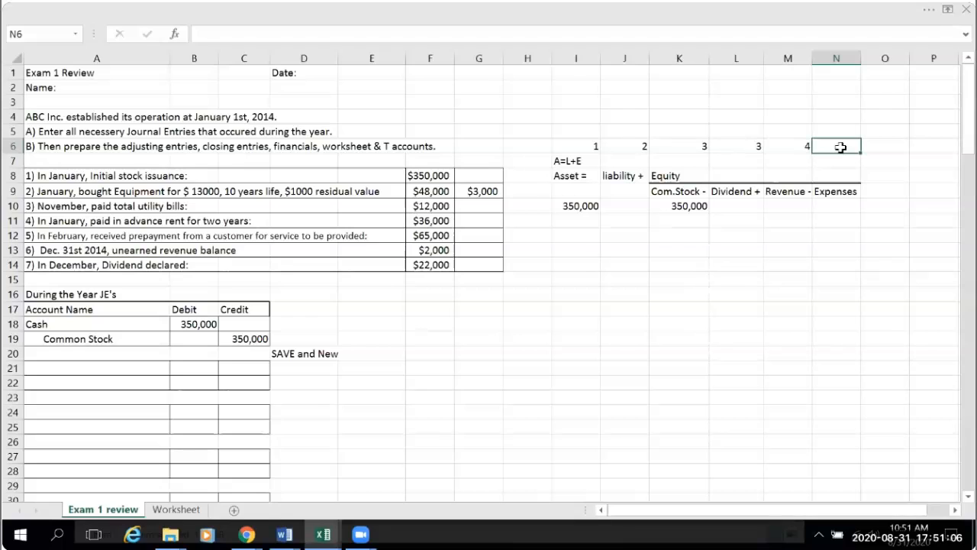
pyautogui.write('5 and 6')
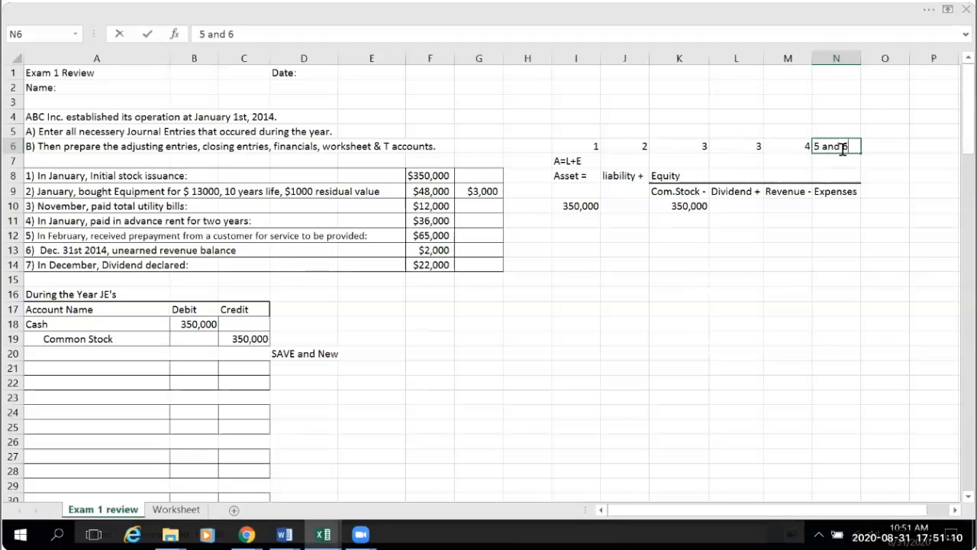
pyautogui.click(870, 367)
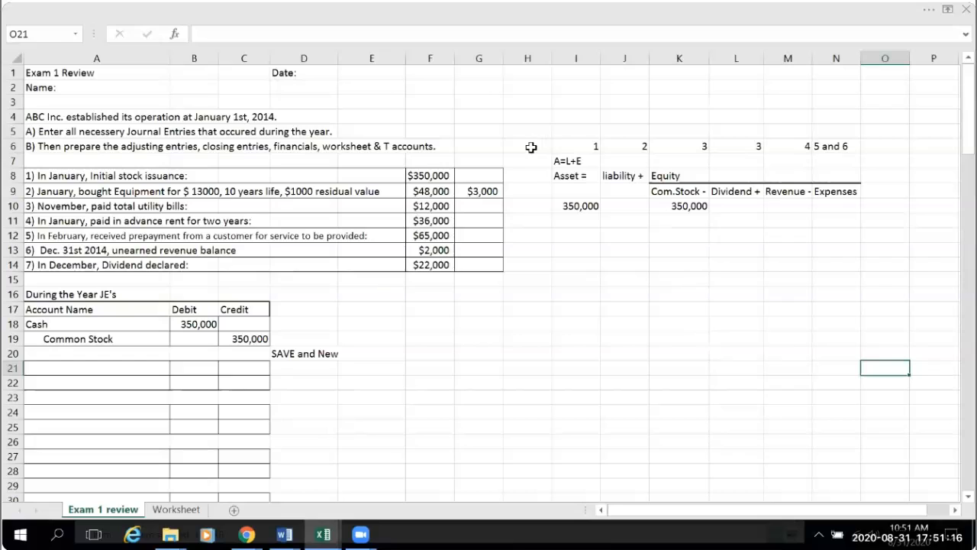
# - Enter the label "Acc #s" in cell I5 above the row of account numbers
pyautogui.click(562, 126)
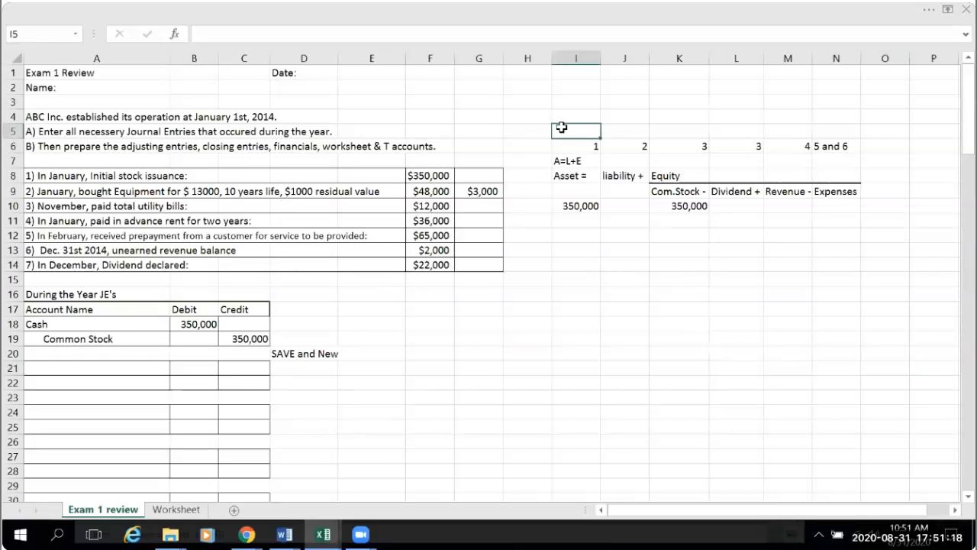
pyautogui.write('A')
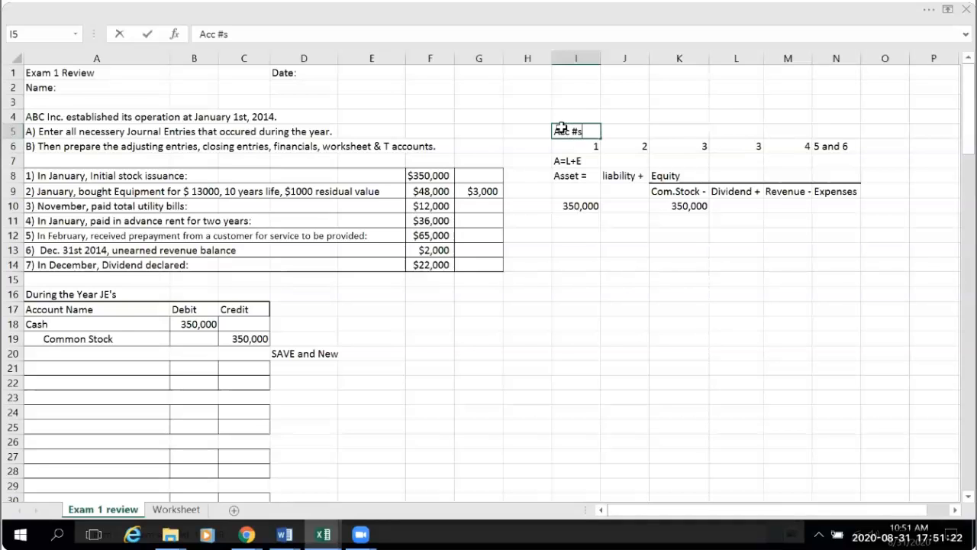
pyautogui.write('cc #s')
pyautogui.click(794, 304)
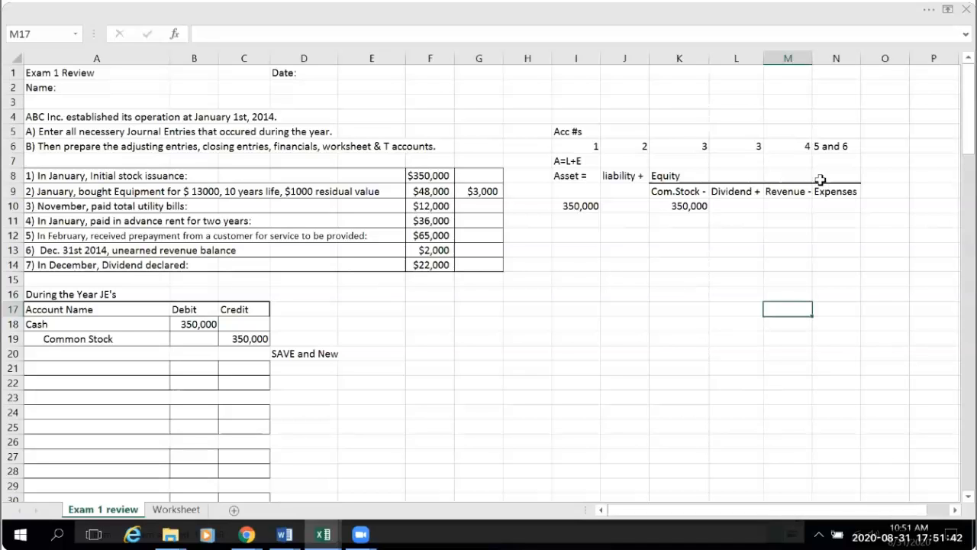
# - Enter the heading "Net Income" in cell M8 above the Revenue and Expenses subheadings
pyautogui.click(785, 177)
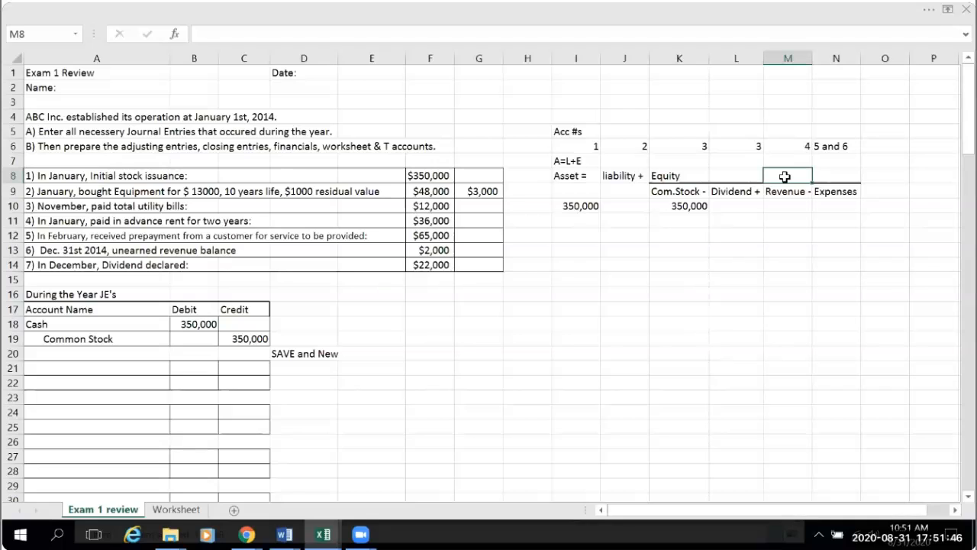
pyautogui.write('Net Income')
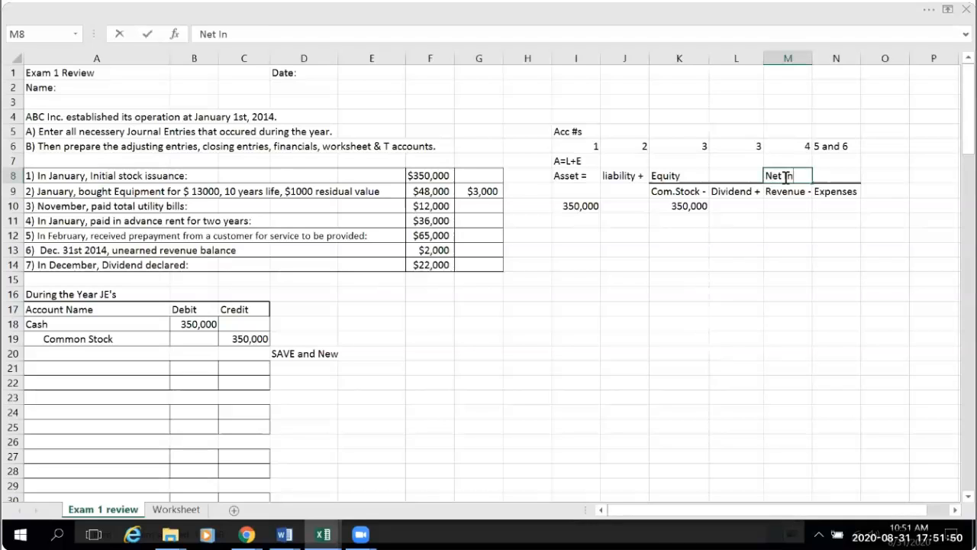
pyautogui.click(802, 260)
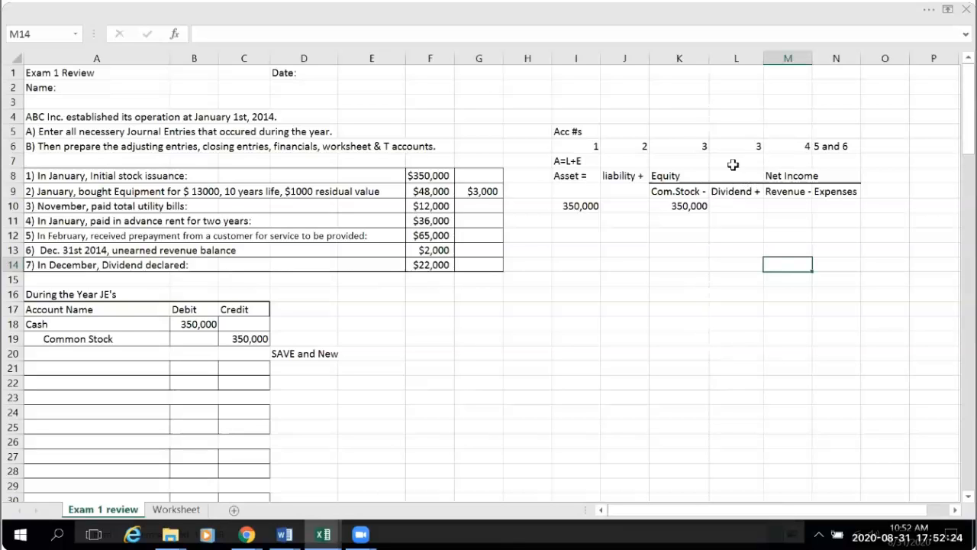
# - Enter the heading "Retained Earnings" in cell L7, above the Dividend and Net Income columns
pyautogui.click(733, 162)
pyautogui.write('Retained')
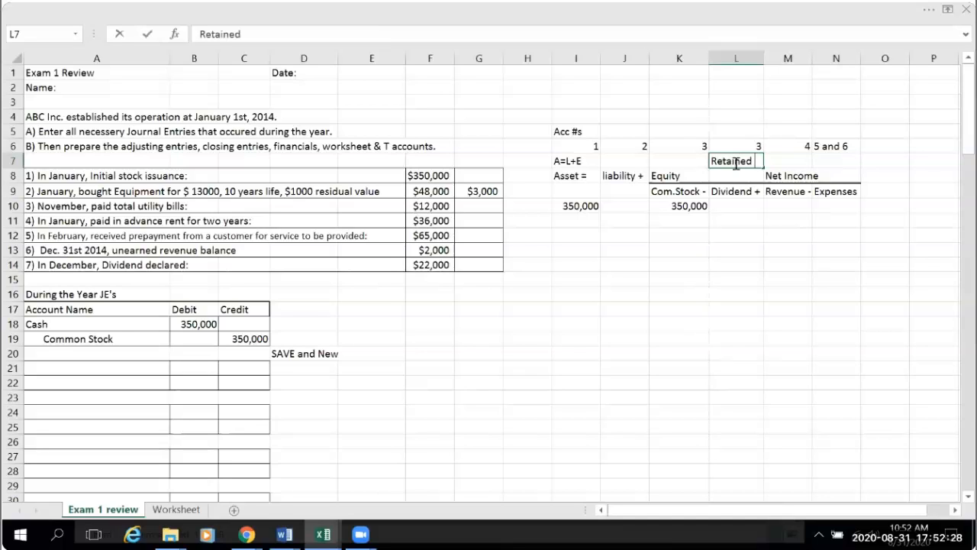
pyautogui.write(' Earnings')
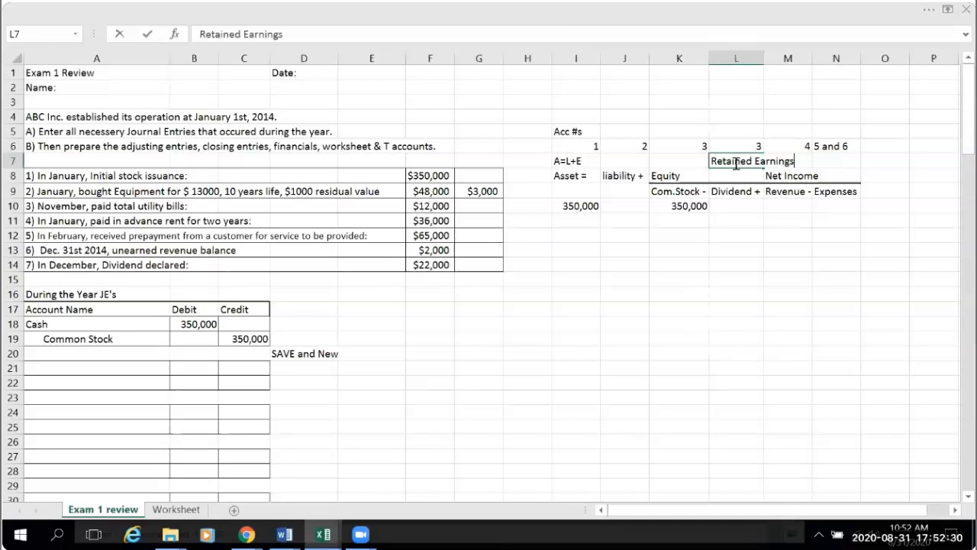
# - Highlight the Retained Earnings heading across L7:N7 with a yellow fill
pyautogui.click(920, 310)
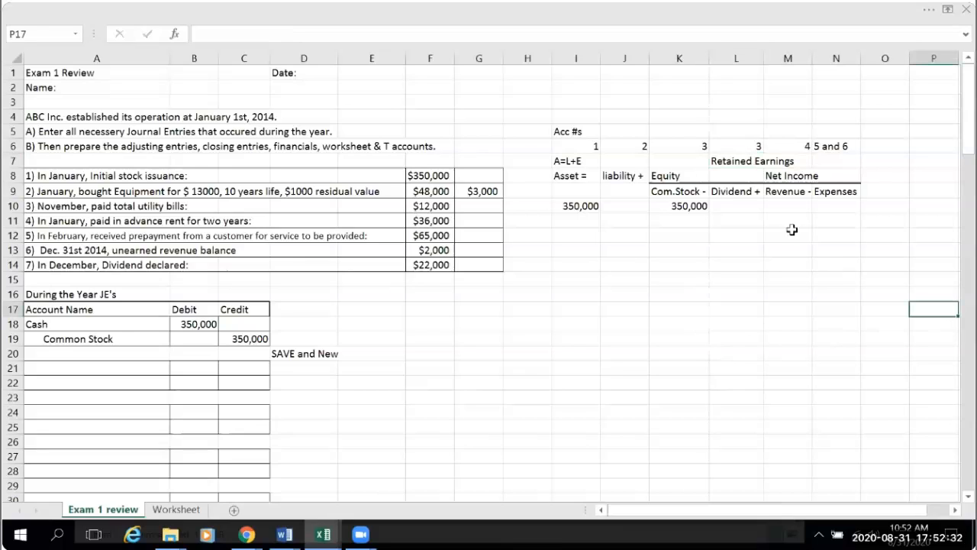
pyautogui.moveTo(722, 157); pyautogui.dragTo(814, 158)
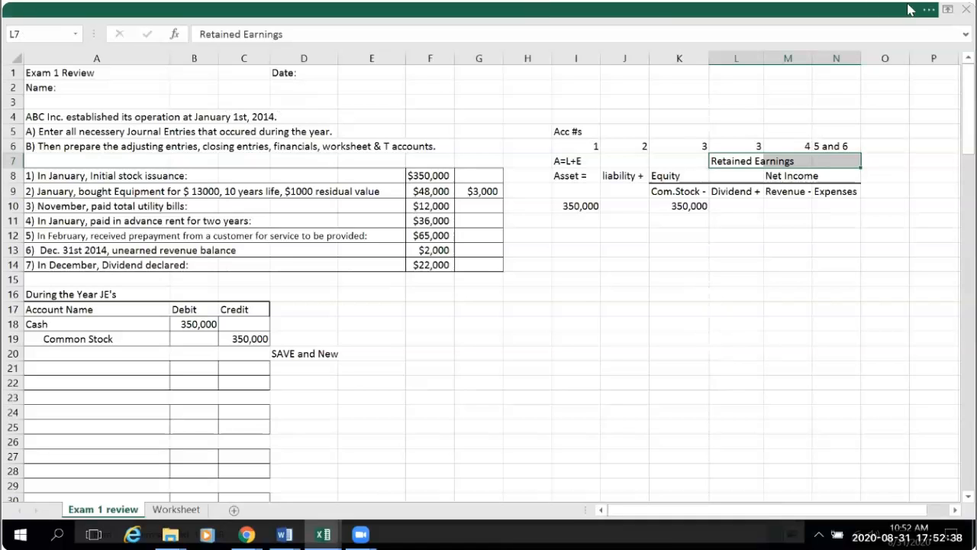
pyautogui.click(930, 14)
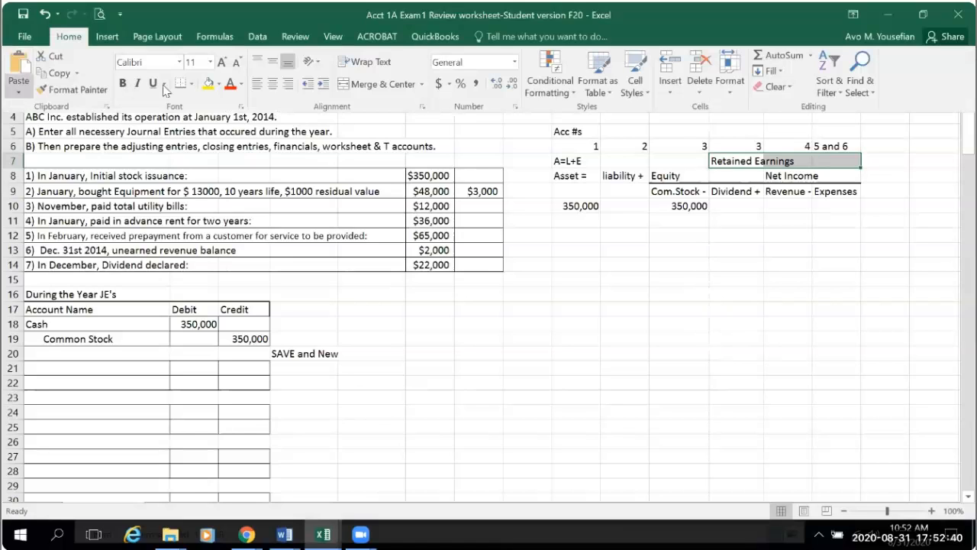
pyautogui.click(208, 84)
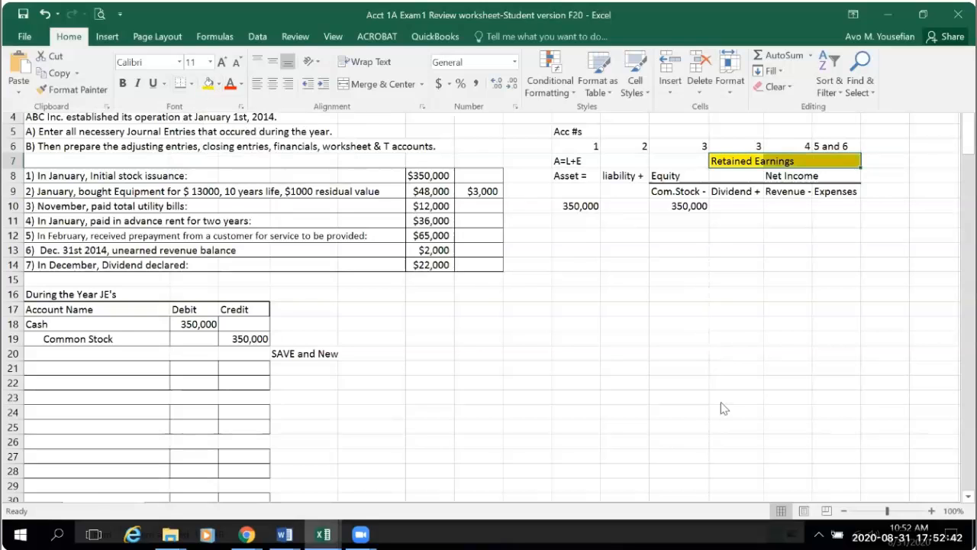
pyautogui.click(946, 383)
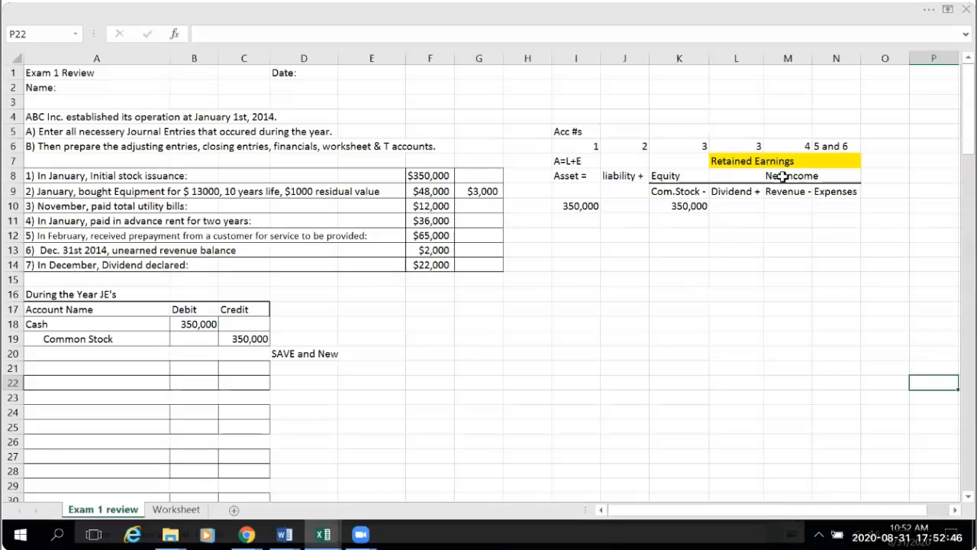
# - Shade the Net Income heading across M8:N8 with a grey fill
pyautogui.moveTo(783, 177); pyautogui.dragTo(830, 168)
pyautogui.click(933, 9)
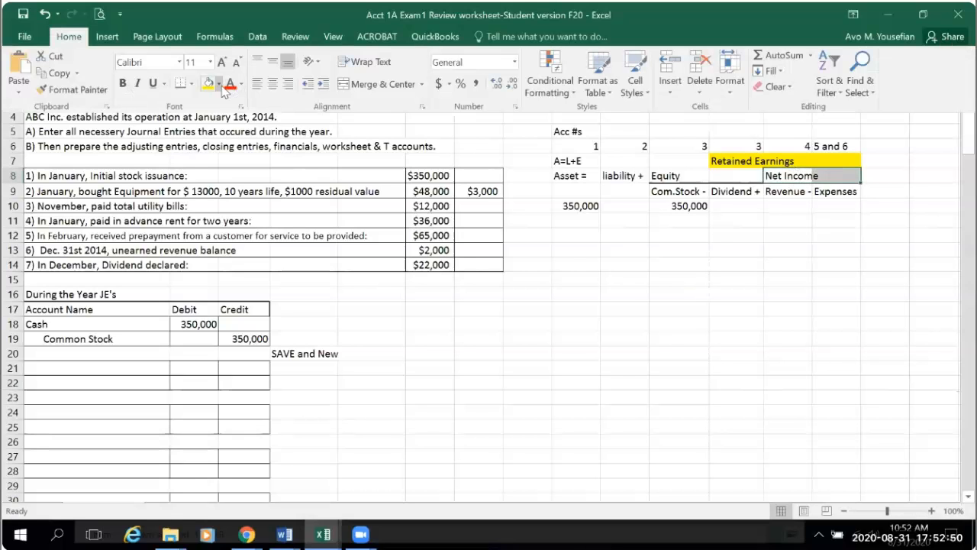
pyautogui.click(219, 84)
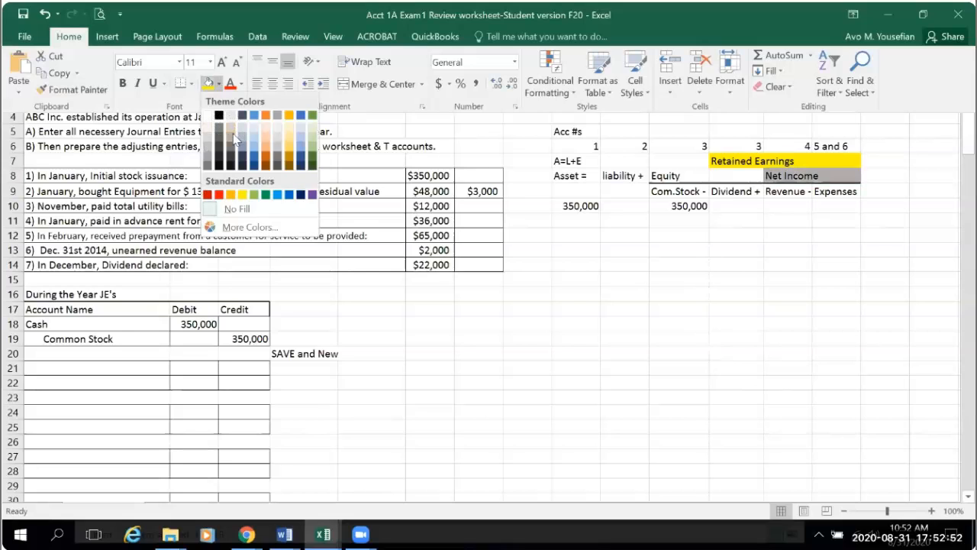
pyautogui.click(233, 134)
pyautogui.click(905, 338)
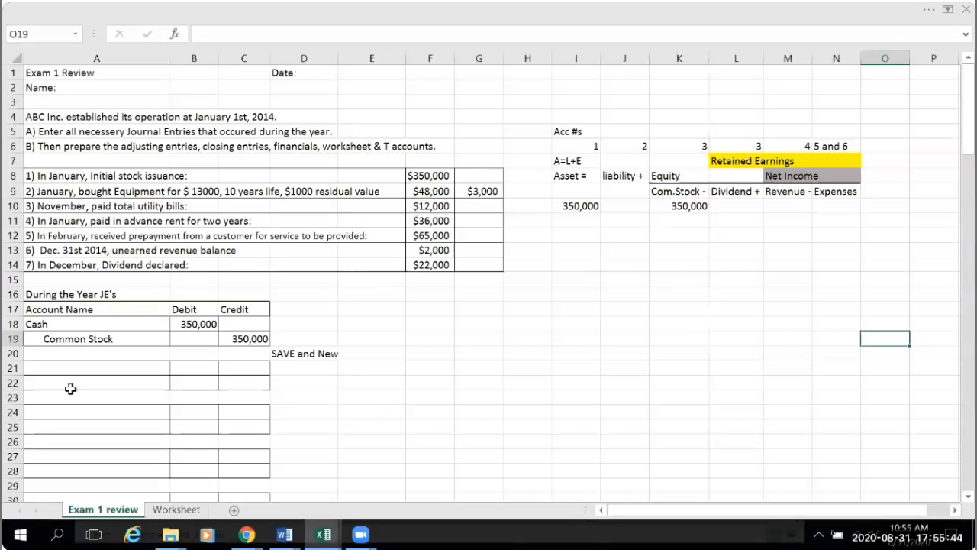
# - Look through the closing entries, financial statements and general ledger sections of the Exam 1 review sheet
pyautogui.scroll(-4, 71, 386)
pyautogui.scroll(2, 124, 234)
pyautogui.scroll(1, 192, 289)
pyautogui.scroll(-12, 196, 324)
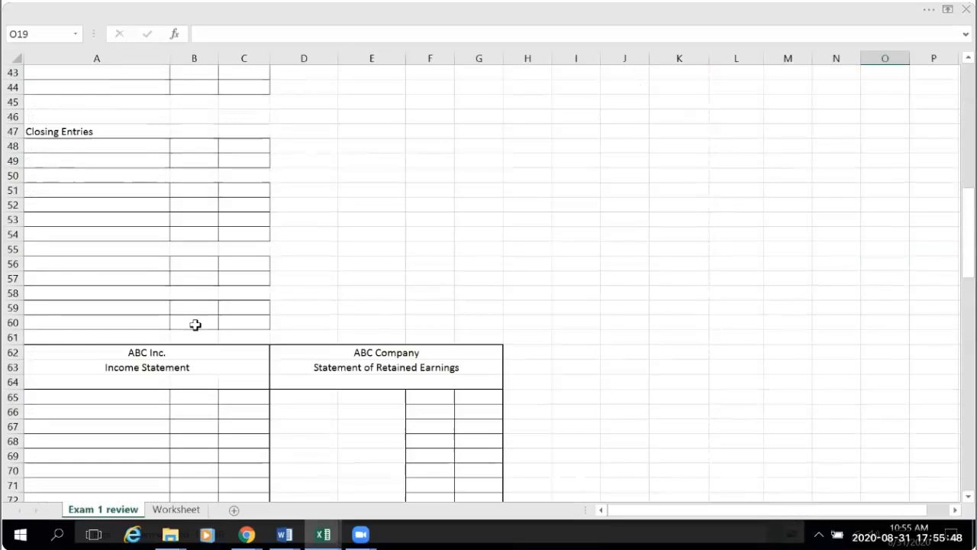
pyautogui.scroll(-13, 195, 324)
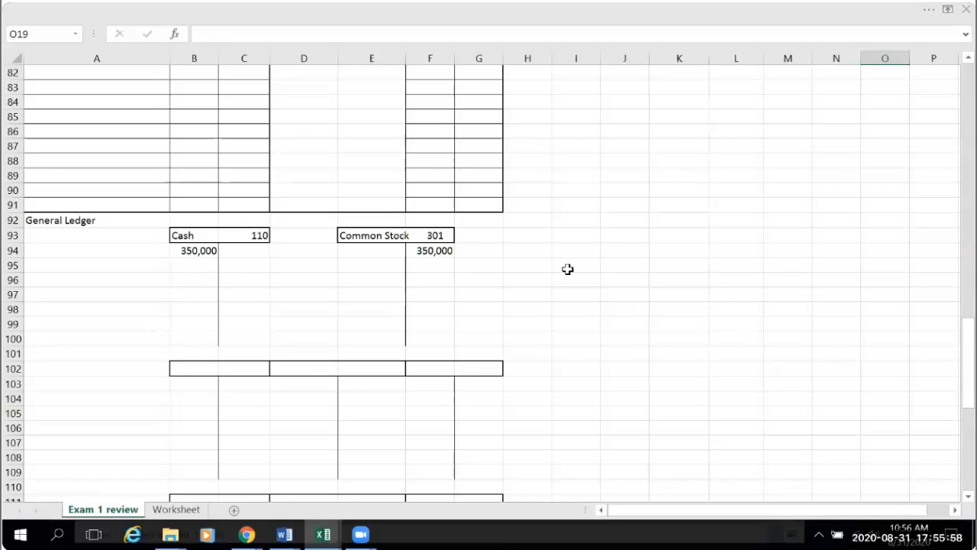
pyautogui.scroll(6, 579, 271)
pyautogui.scroll(13, 579, 271)
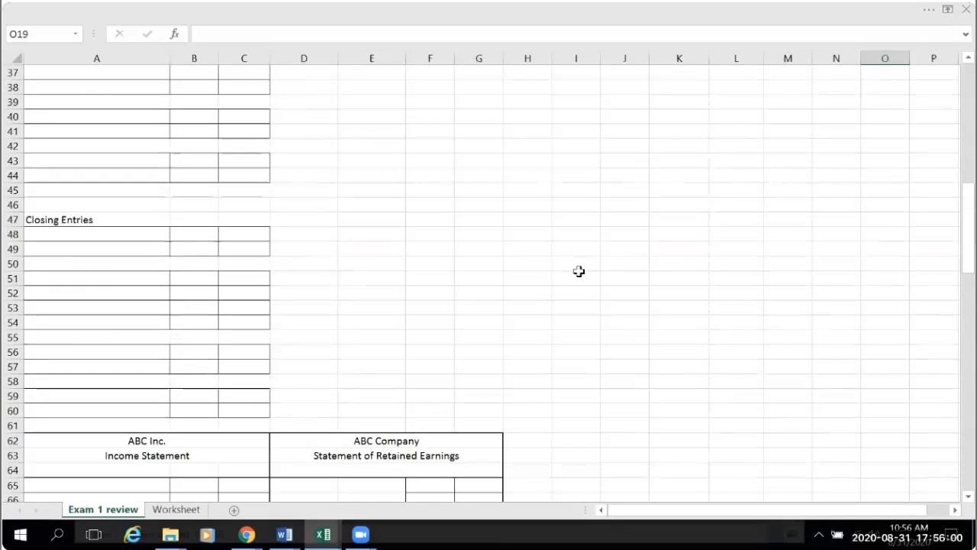
pyautogui.scroll(8, 579, 271)
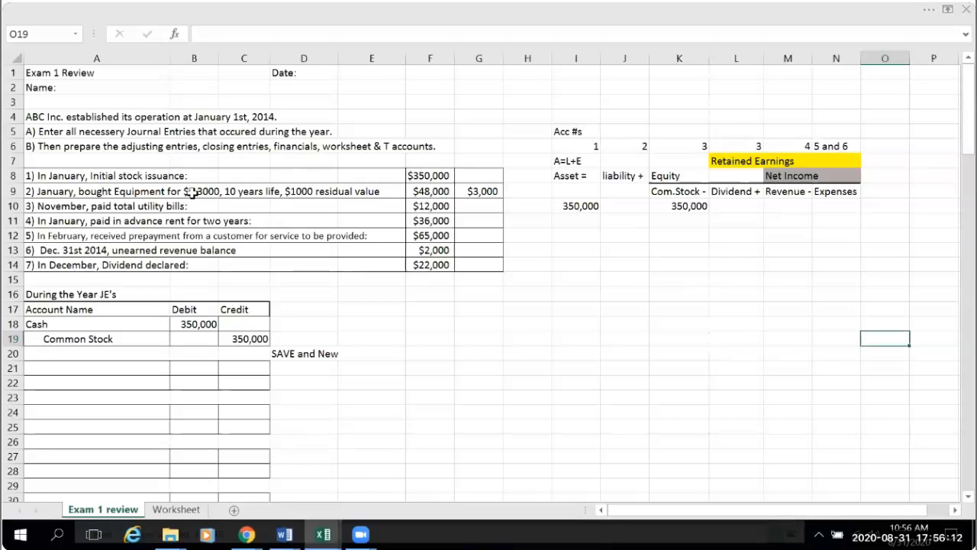
# - Edit transaction 2 in cell A9 to state an equipment cost of $ 48000 and a residual value of $3000
pyautogui.click(43, 192)
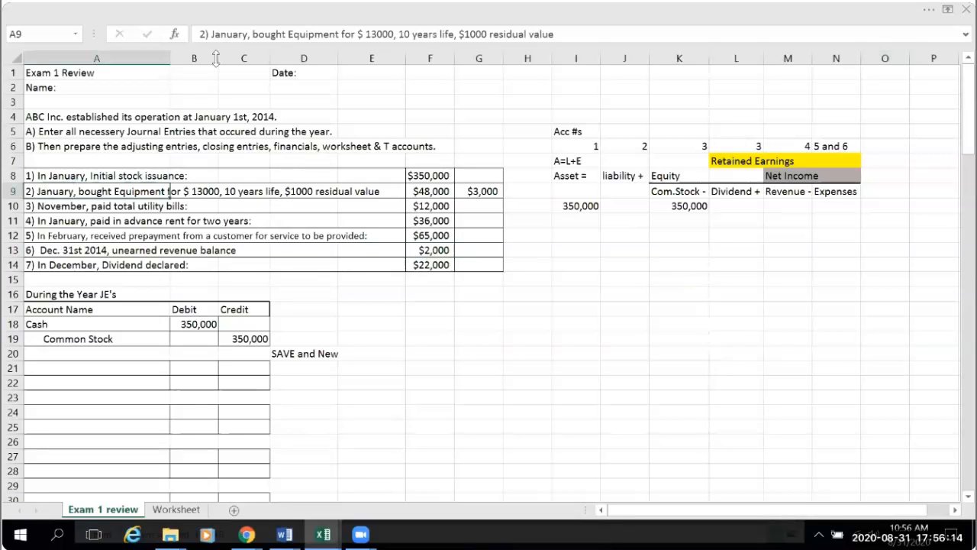
pyautogui.click(377, 33)
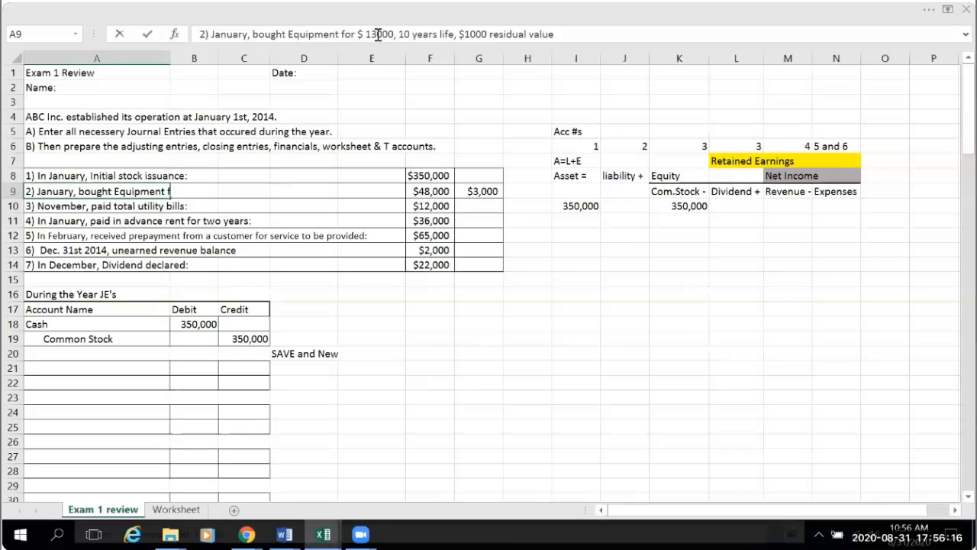
pyautogui.press('BackSpace')
pyautogui.press('BackSpace')
pyautogui.write('4')
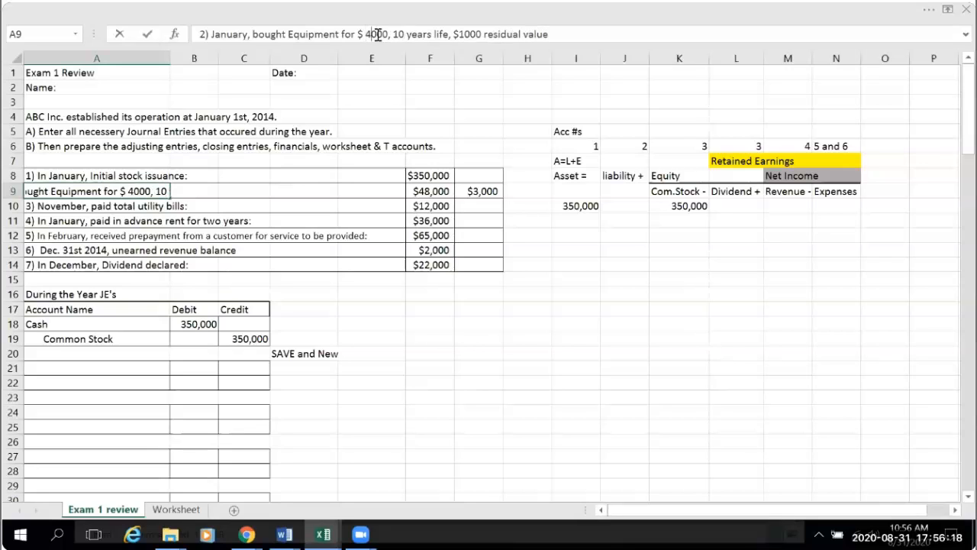
pyautogui.write('8')
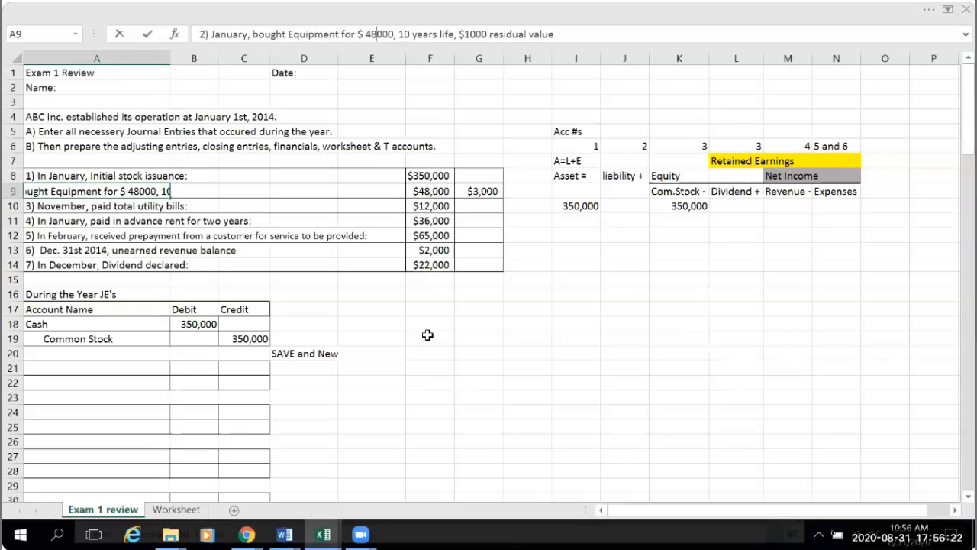
pyautogui.click(472, 36)
pyautogui.press('BackSpace')
pyautogui.write('3')
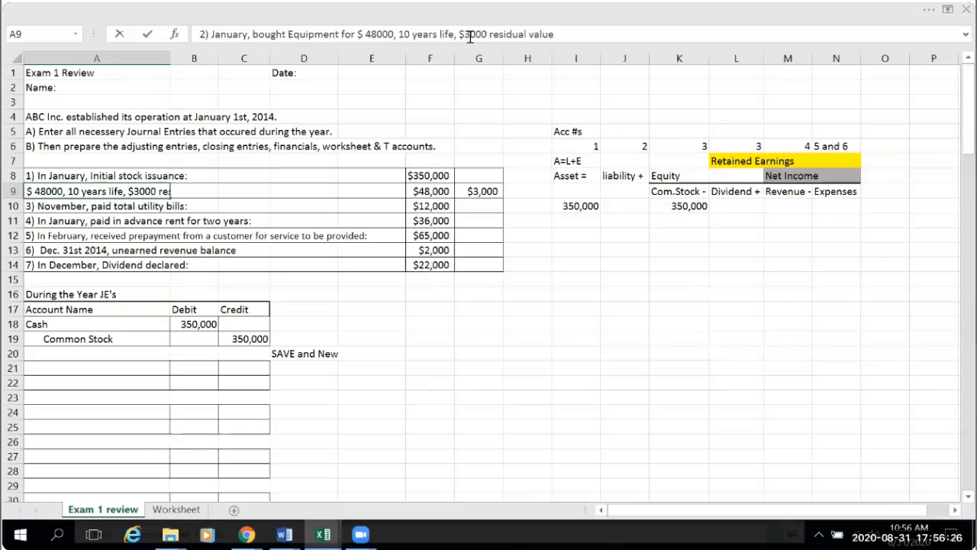
pyautogui.click(498, 330)
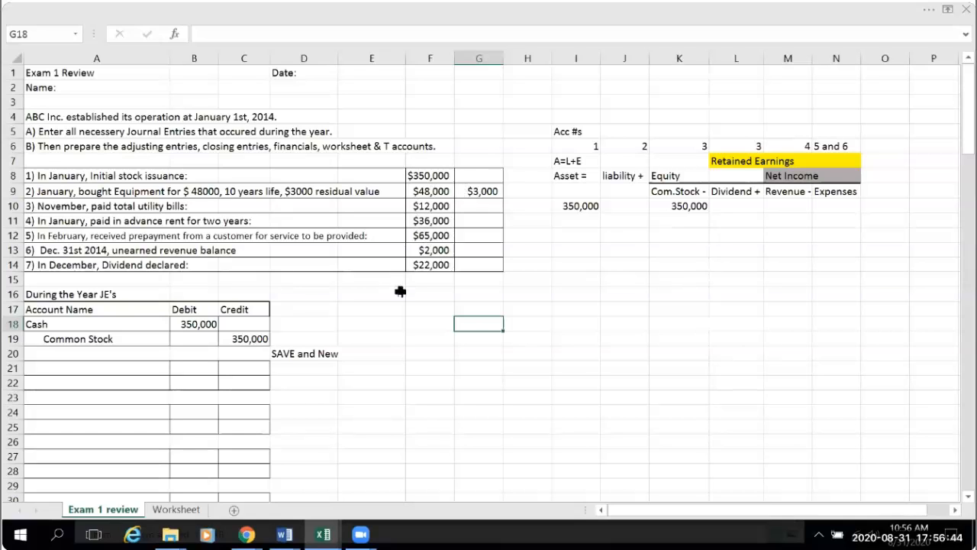
pyautogui.scroll(-2, 400, 291)
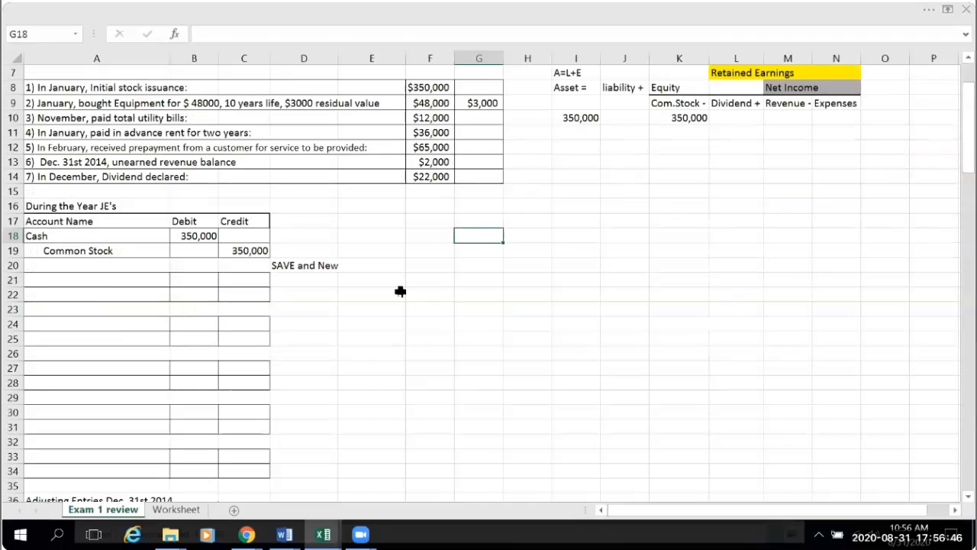
pyautogui.scroll(2, 401, 291)
pyautogui.scroll(1, 400, 291)
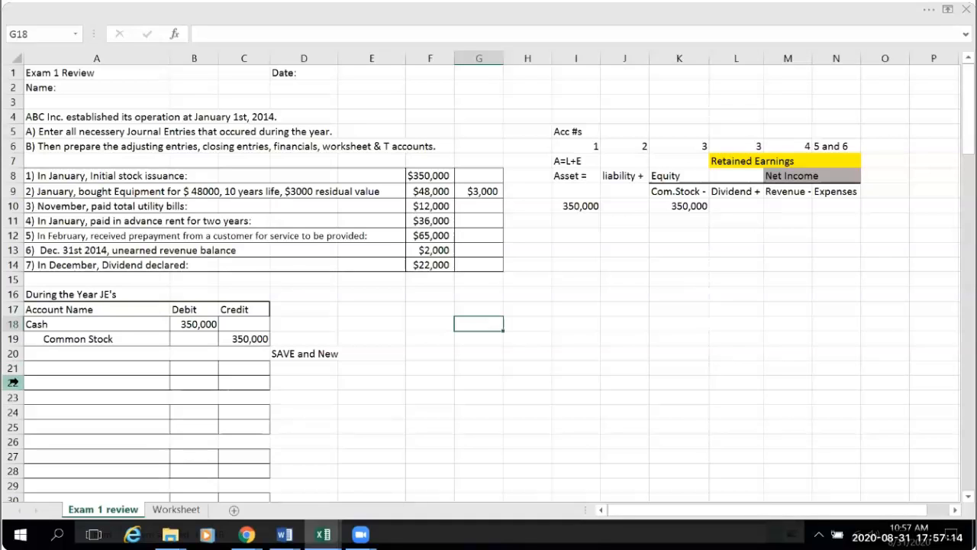
# - Enter the account name Equipment in cell A21 to start the second journal entry
pyautogui.click(31, 368)
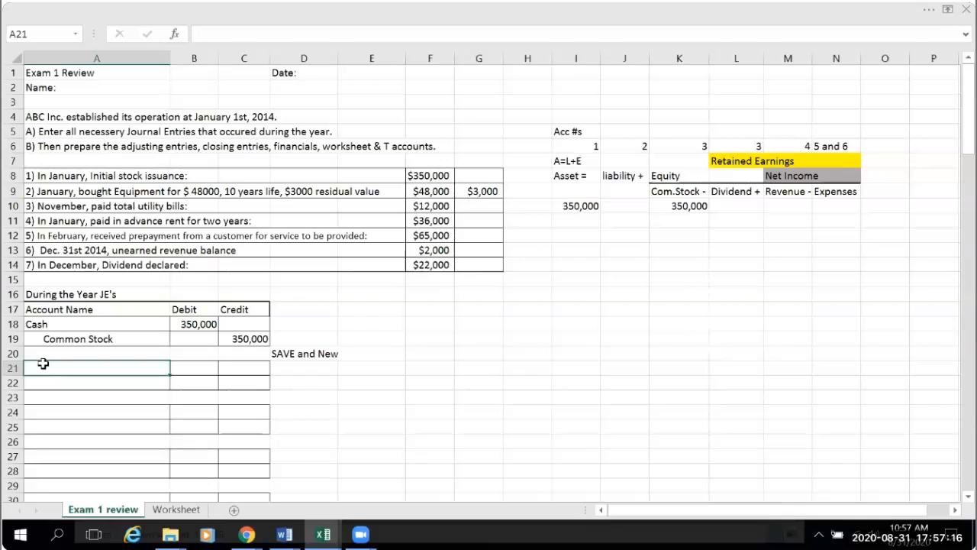
pyautogui.write('Equipment')
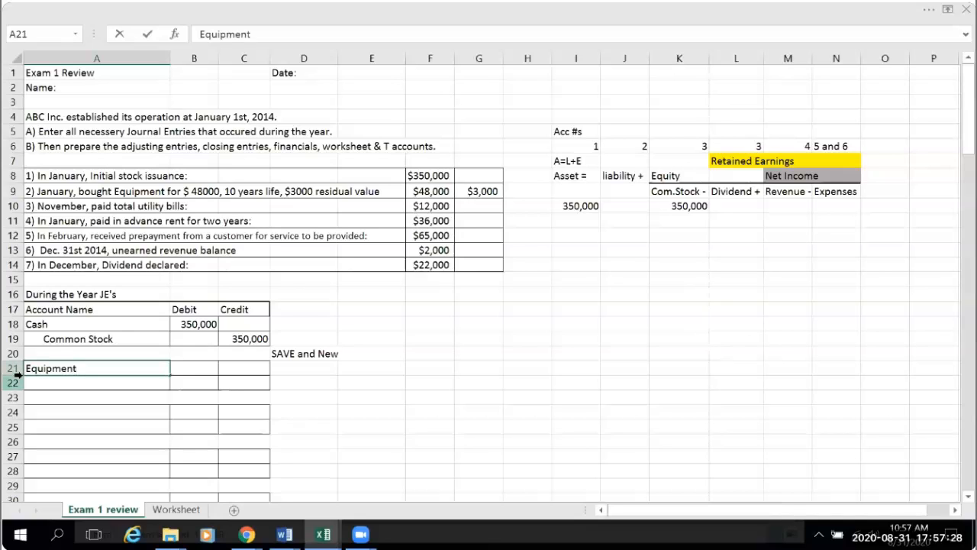
pyautogui.click(13, 381)
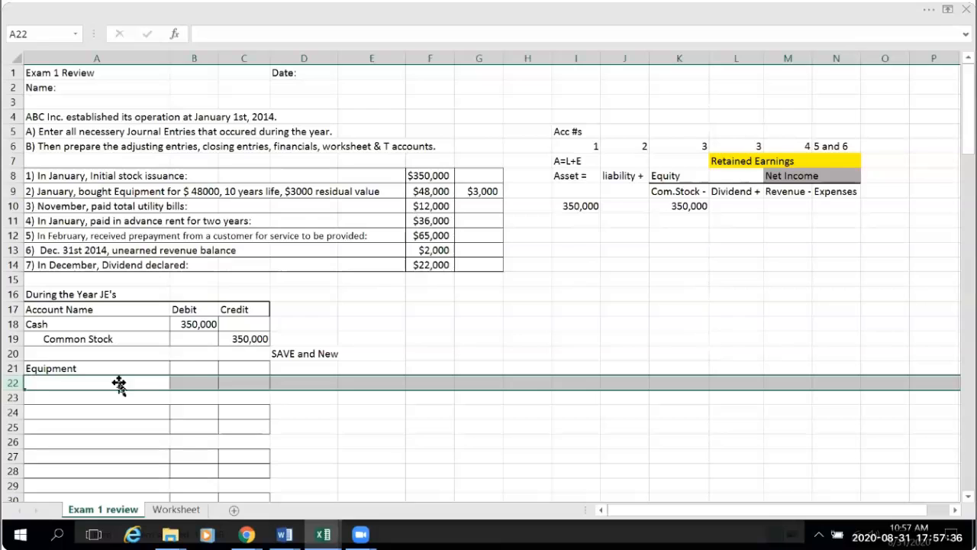
# - Enter 48,000 as the Equipment debit in cell B21
pyautogui.click(190, 367)
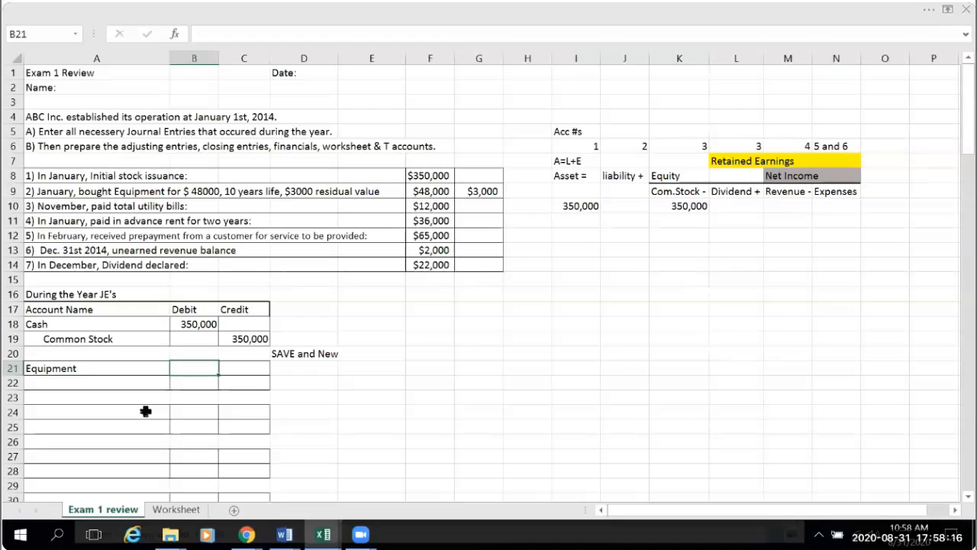
pyautogui.write('48,000')
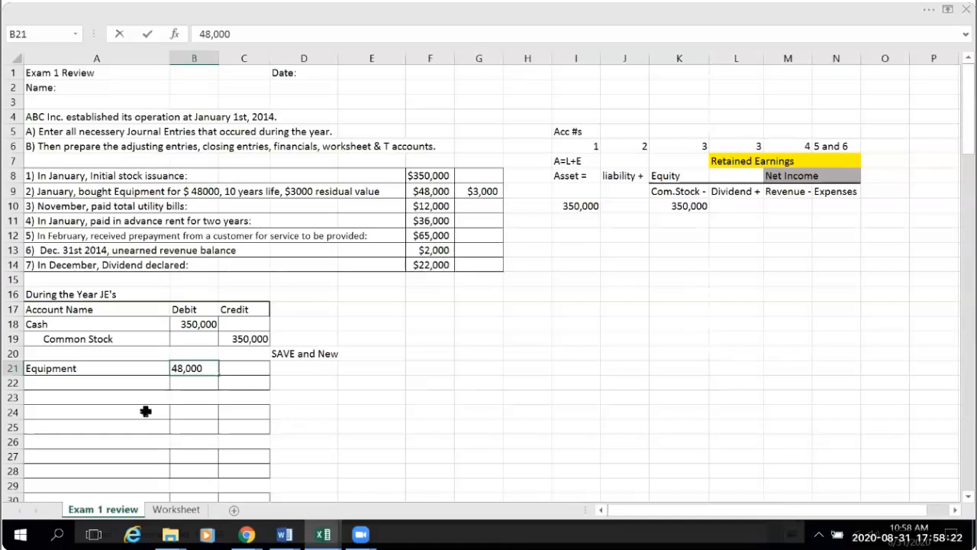
pyautogui.click(240, 388)
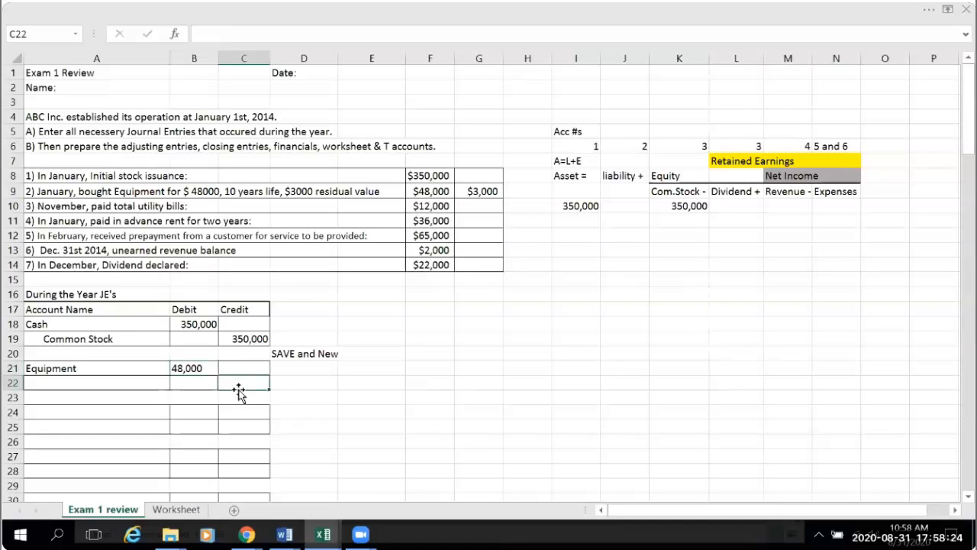
# - Link the Equipment debit in B21 to the transaction 2 amount with the formula =F9
pyautogui.click(192, 368)
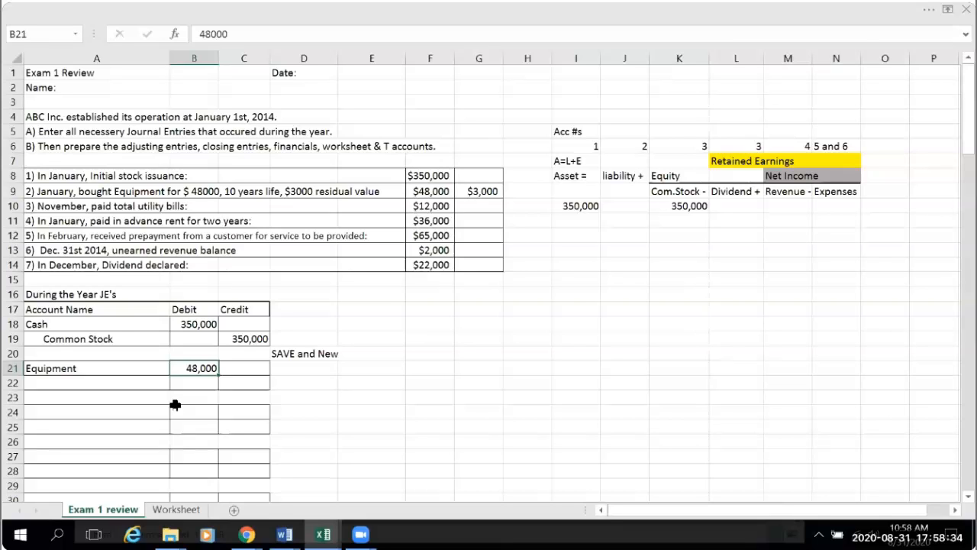
pyautogui.write('=')
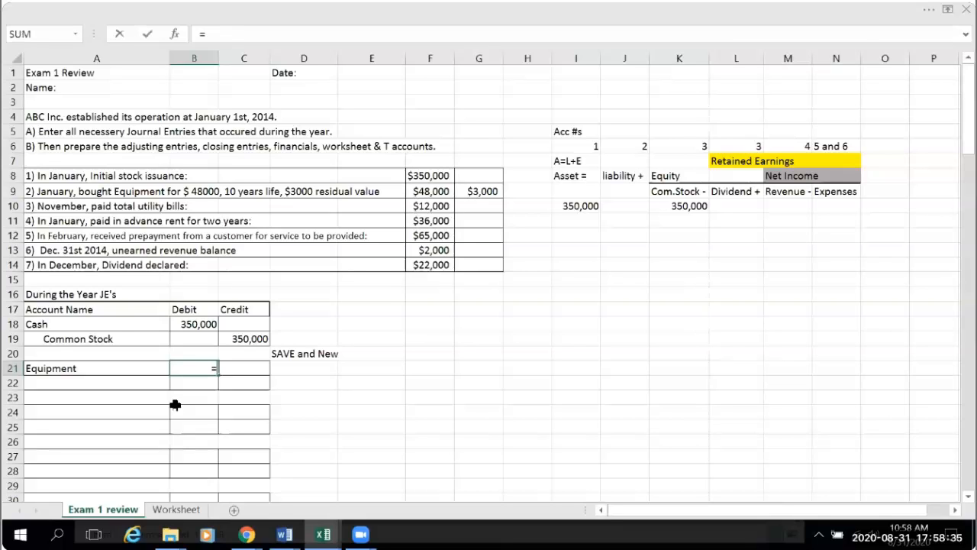
pyautogui.click(428, 192)
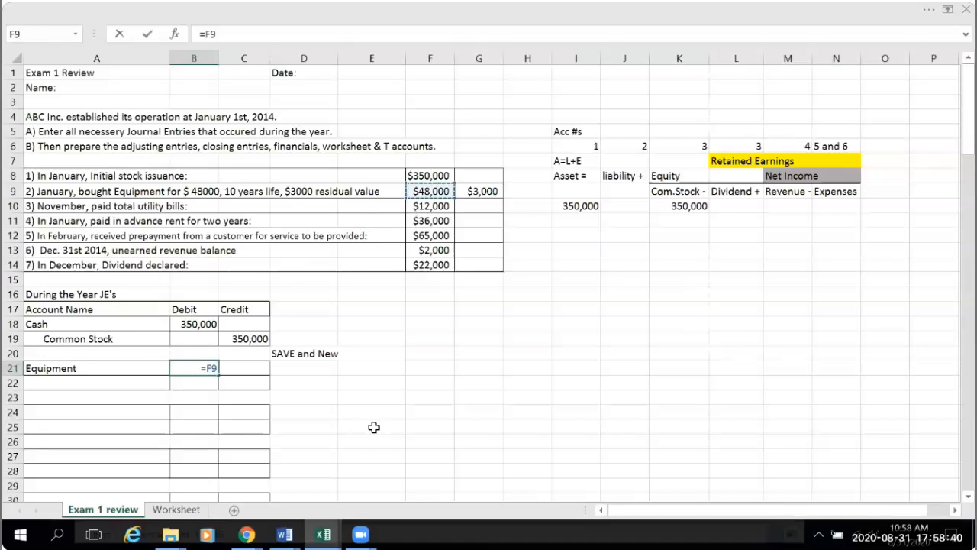
pyautogui.press('Return')
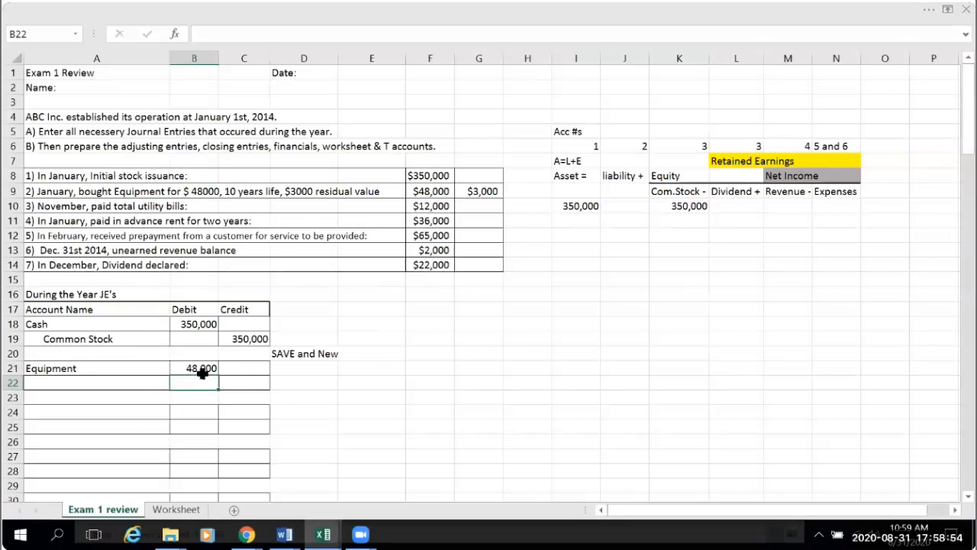
pyautogui.click(435, 195)
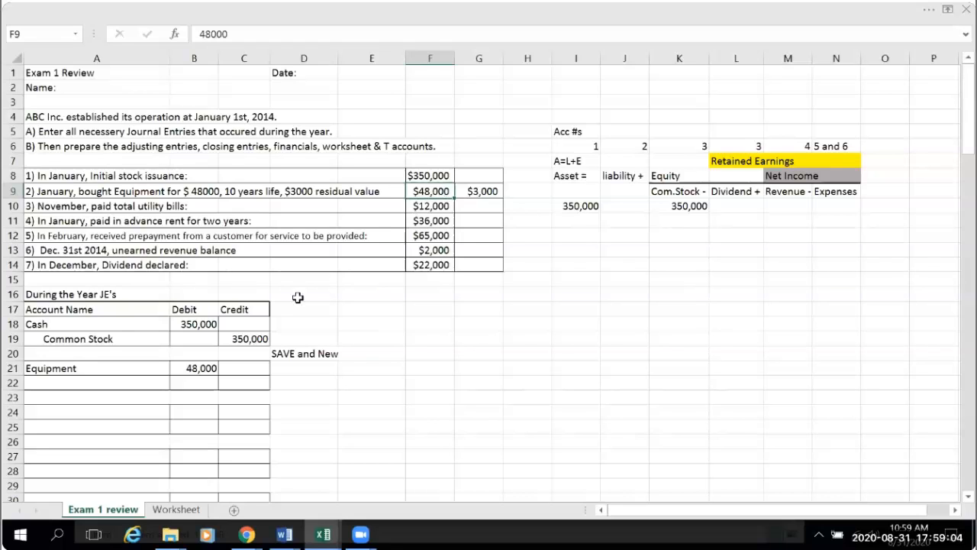
pyautogui.click(201, 368)
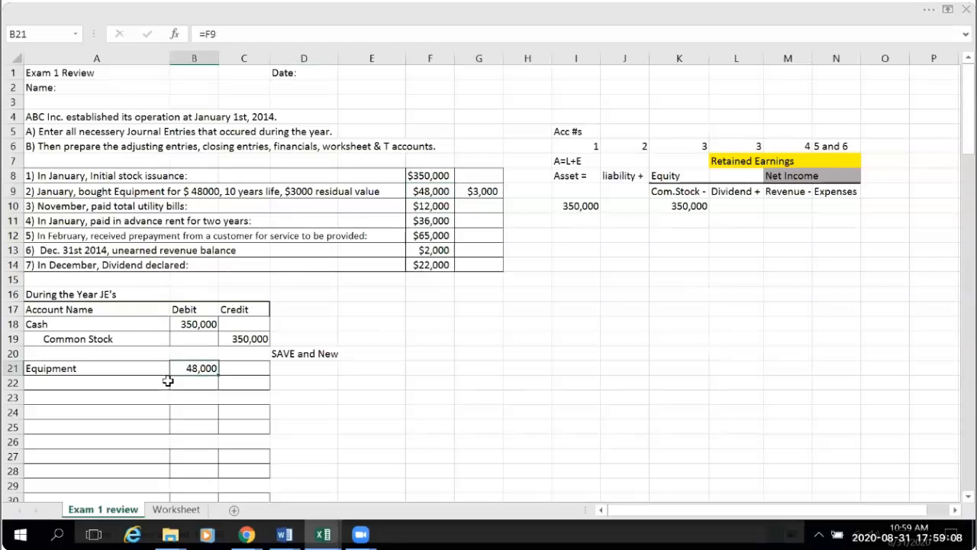
# - Enter the formula =B21 in cell C22 so the credit amount matches the Equipment debit
pyautogui.click(248, 382)
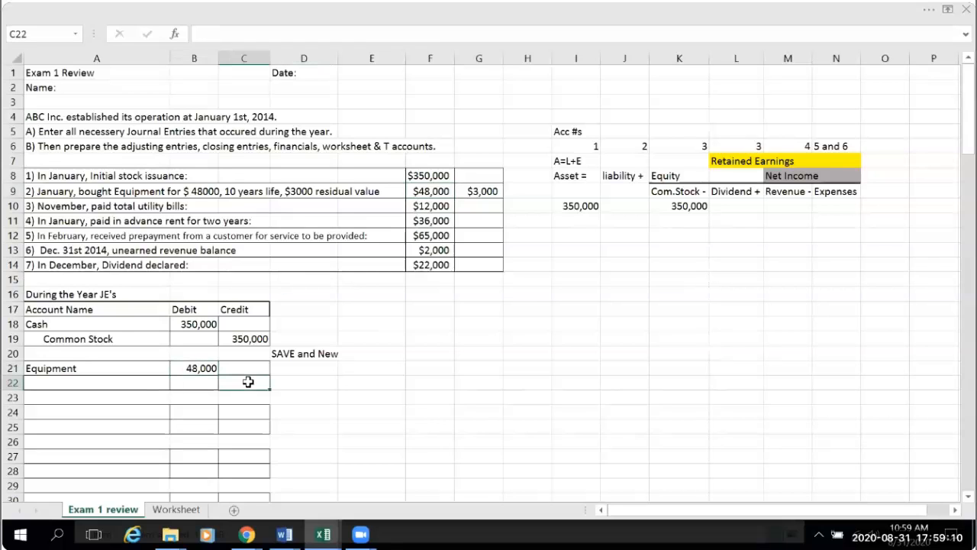
pyautogui.click(190, 364)
pyautogui.click(235, 382)
pyautogui.write('=')
pyautogui.click(191, 367)
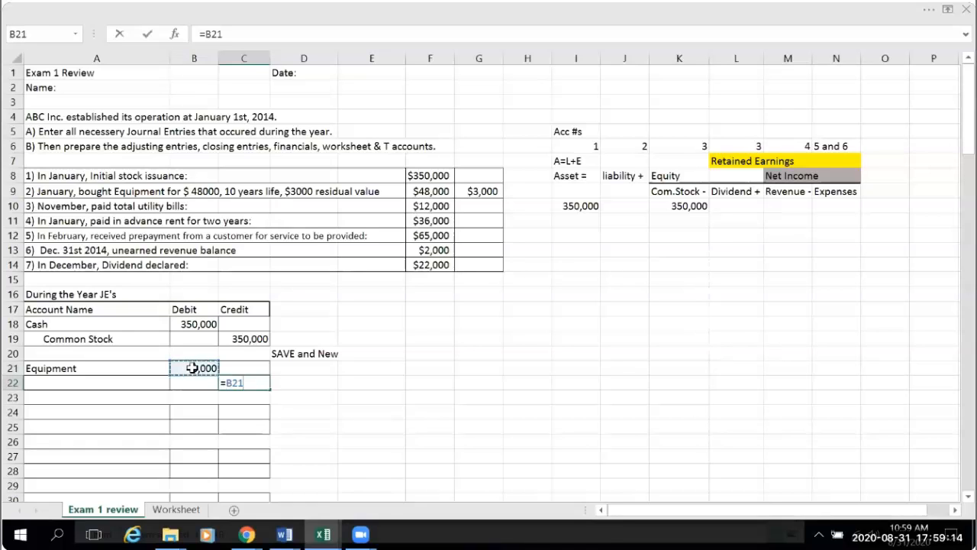
pyautogui.press('Return')
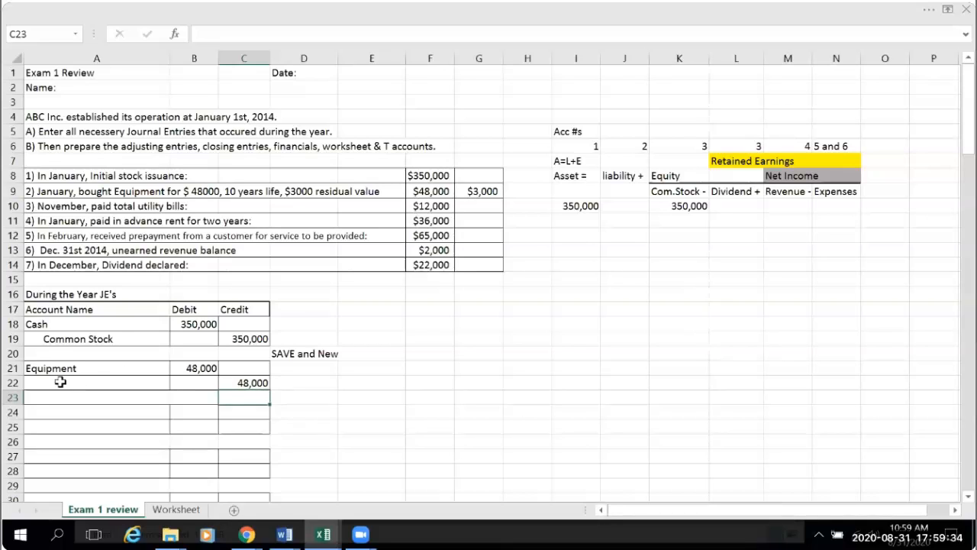
# - Set the credit amount in C22 to 30,000
pyautogui.click(236, 381)
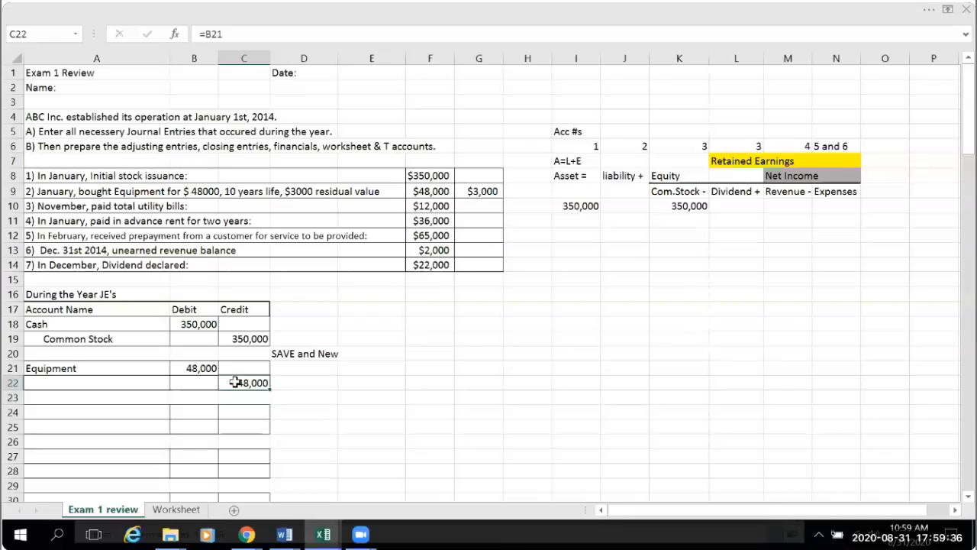
pyautogui.write('30,00')
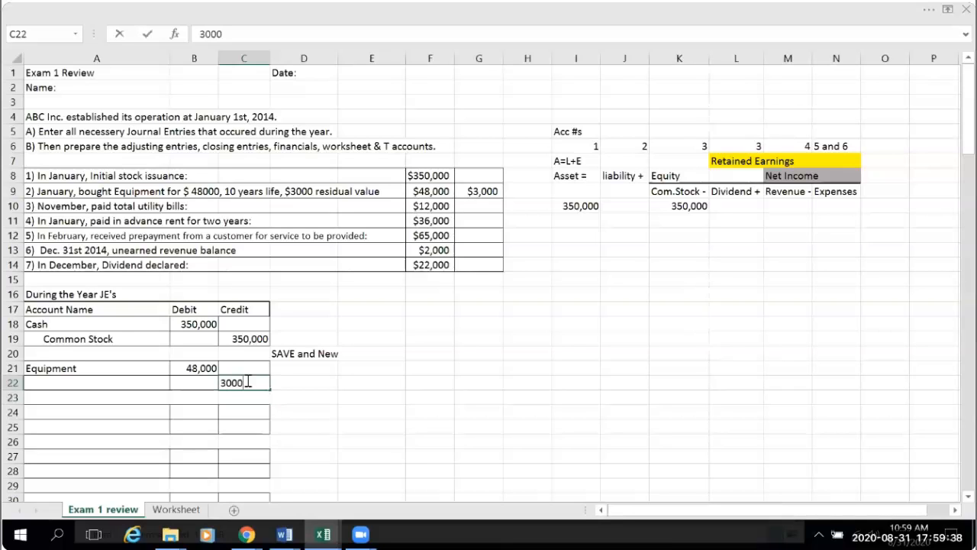
pyautogui.write('0')
# - Enter Cash in A22 as the credit account of the equipment entry, indented with leading spaces
pyautogui.click(80, 384)
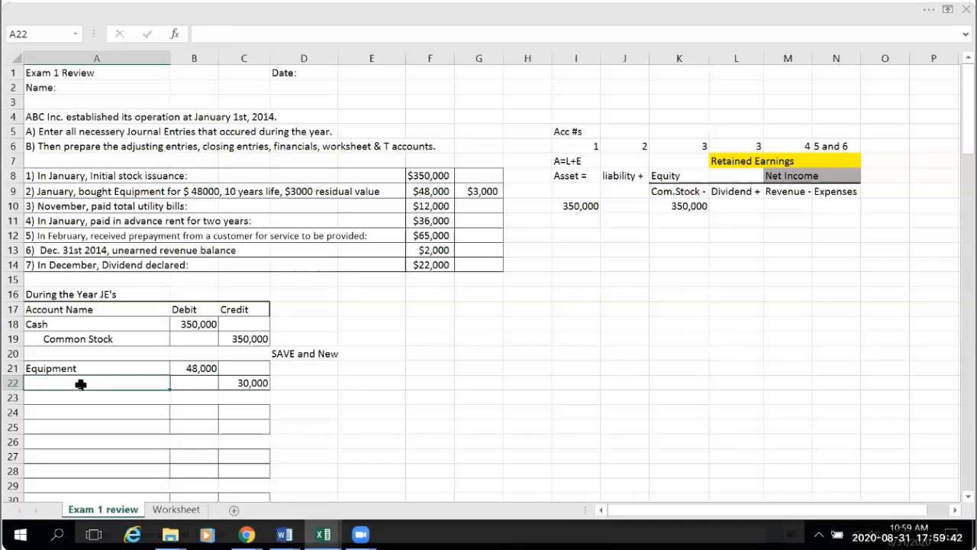
pyautogui.write('Cash')
pyautogui.click(26, 384)
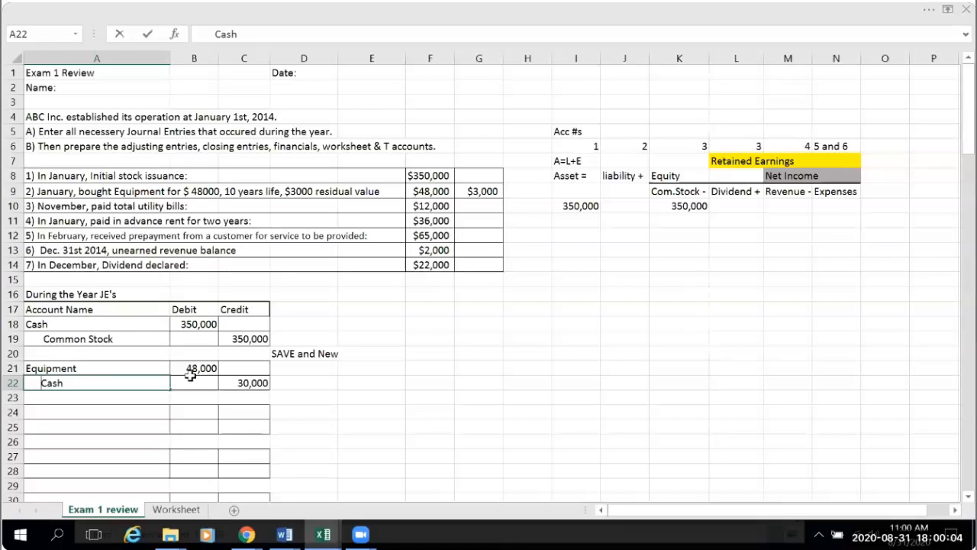
# - Calculate the remaining credit in C23 with the formula =B21-C22
pyautogui.click(248, 399)
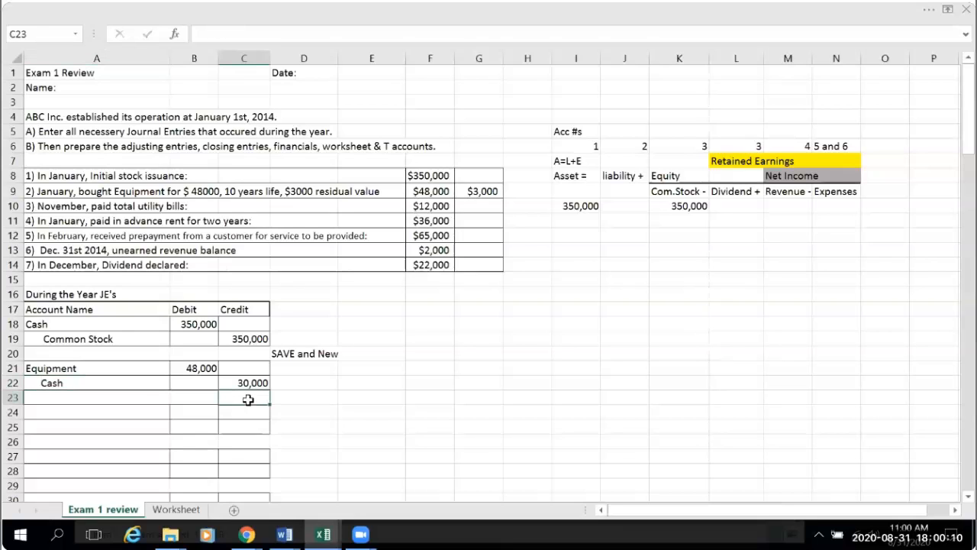
pyautogui.write('=')
pyautogui.click(203, 368)
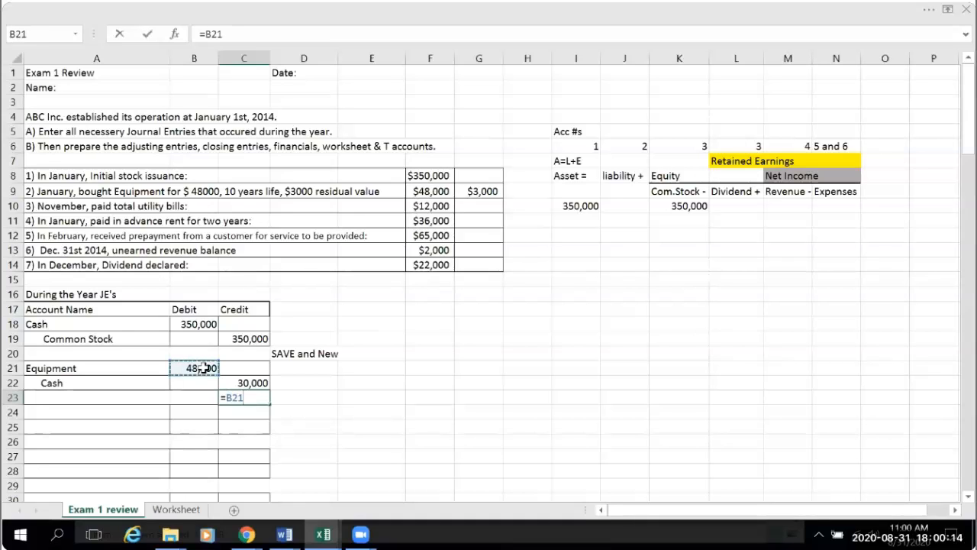
pyautogui.write('-')
pyautogui.click(238, 383)
pyautogui.press('Return')
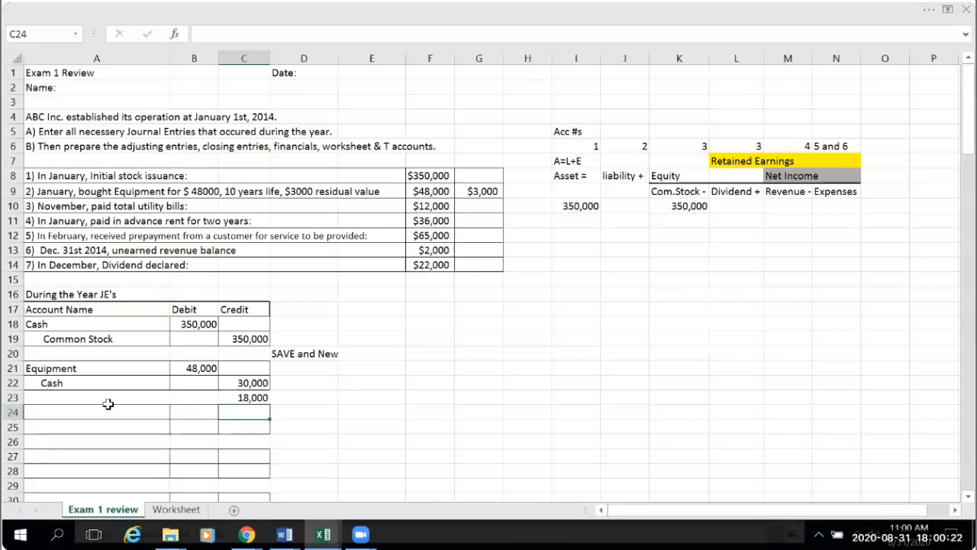
# - Enter Note Payable in A23 as a second credit account, indented with leading spaces
pyautogui.click(46, 395)
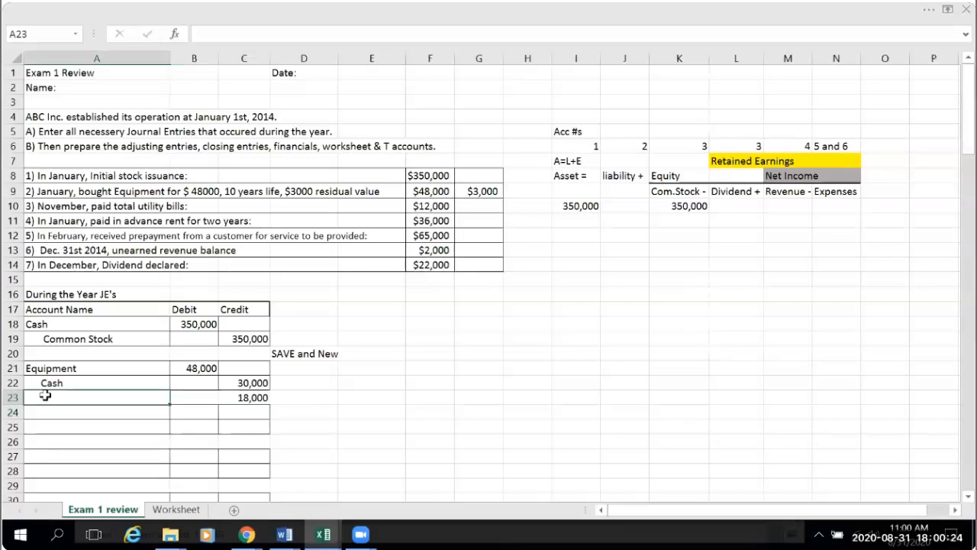
pyautogui.write('Note')
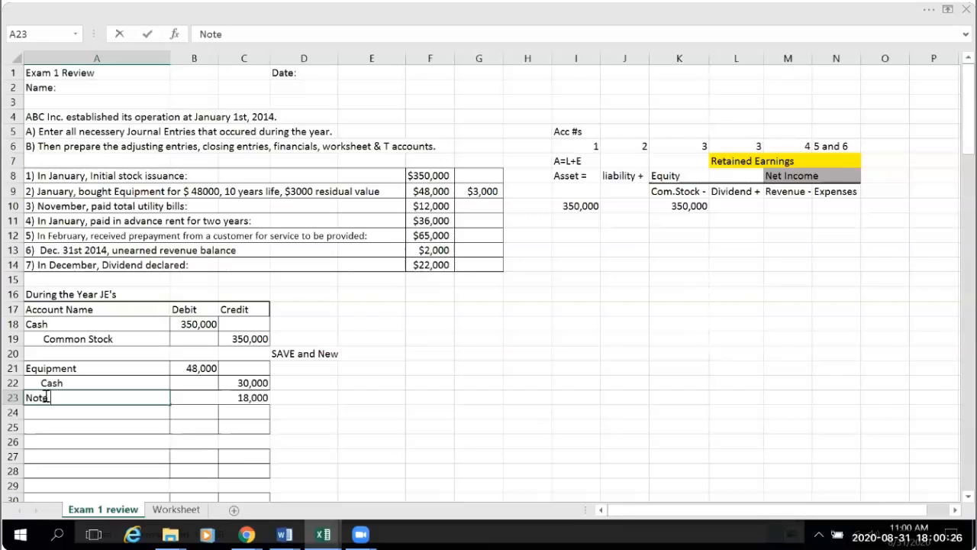
pyautogui.write(' Payable')
pyautogui.click(26, 398)
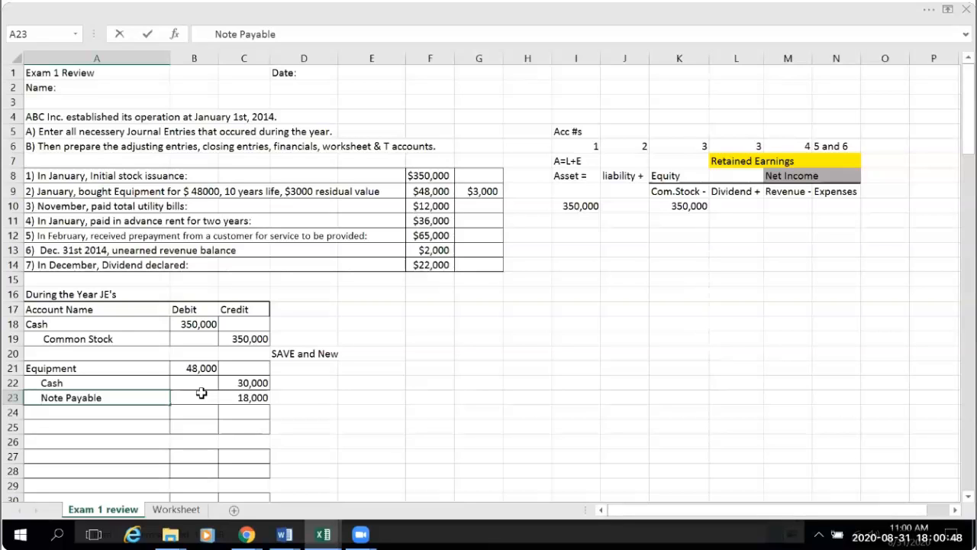
# - Remove the Note Payable account name from A23 and its credit formula from C23
pyautogui.click(159, 398)
pyautogui.moveTo(42, 398); pyautogui.dragTo(166, 397)
pyautogui.press('BackSpace')
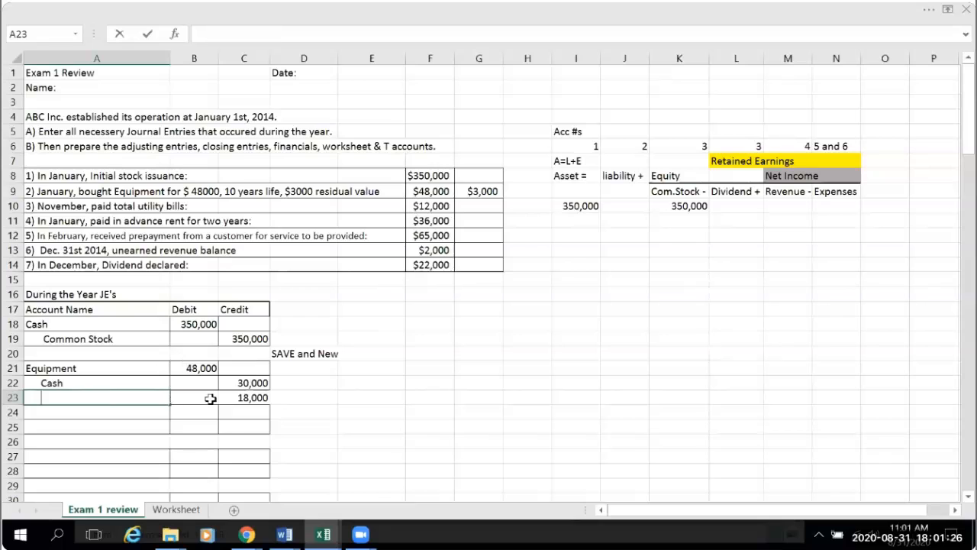
pyautogui.click(231, 398)
pyautogui.press('Delete')
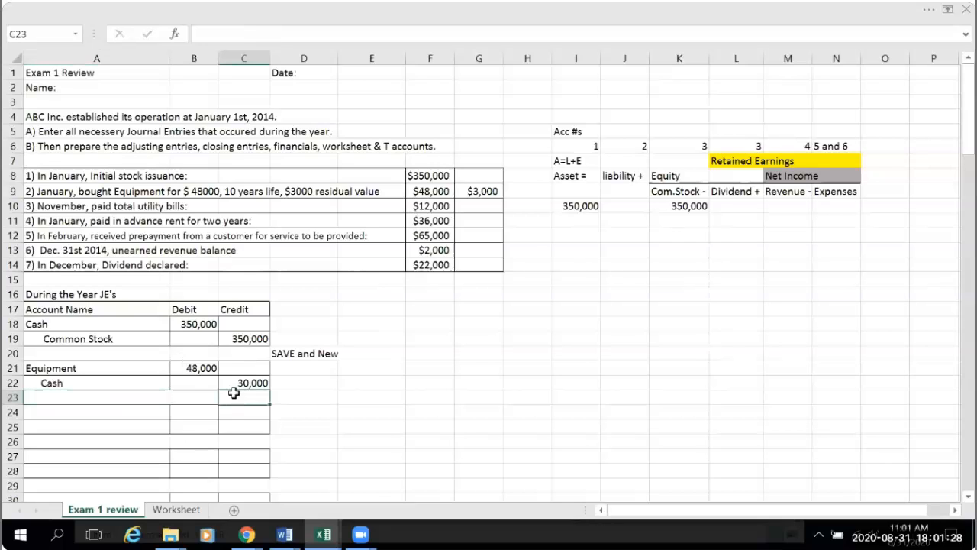
# - Link the Cash credit in C22 to the Equipment debit with the formula =B21
pyautogui.click(242, 379)
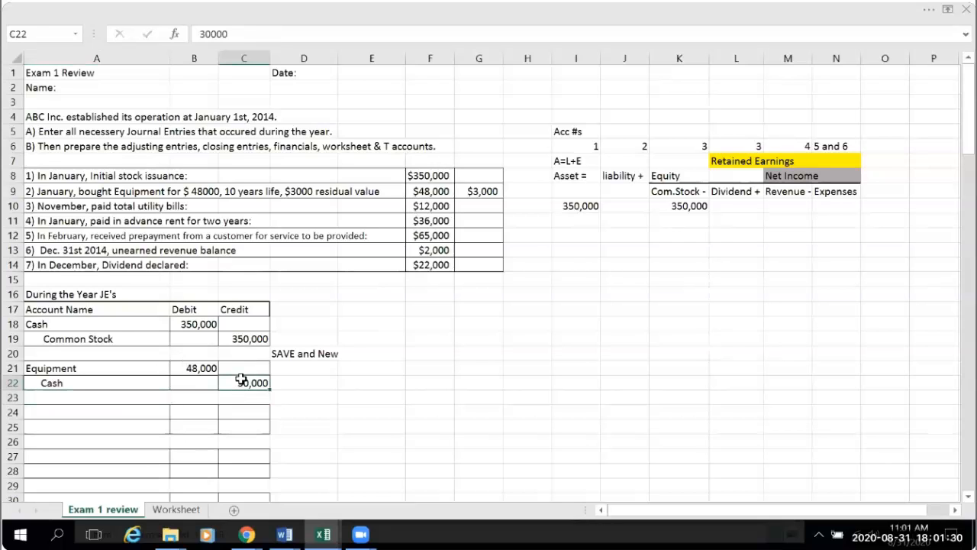
pyautogui.write('=')
pyautogui.click(200, 368)
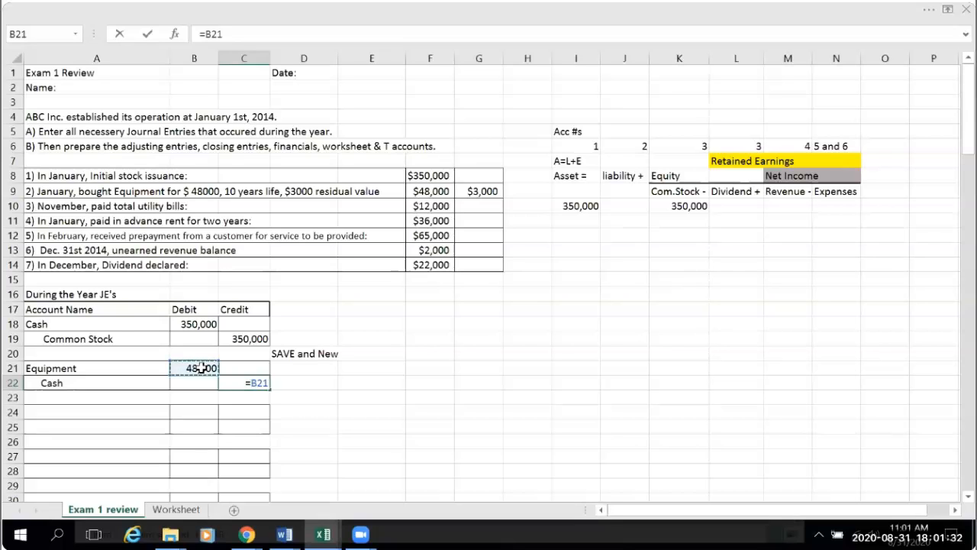
pyautogui.press('Return')
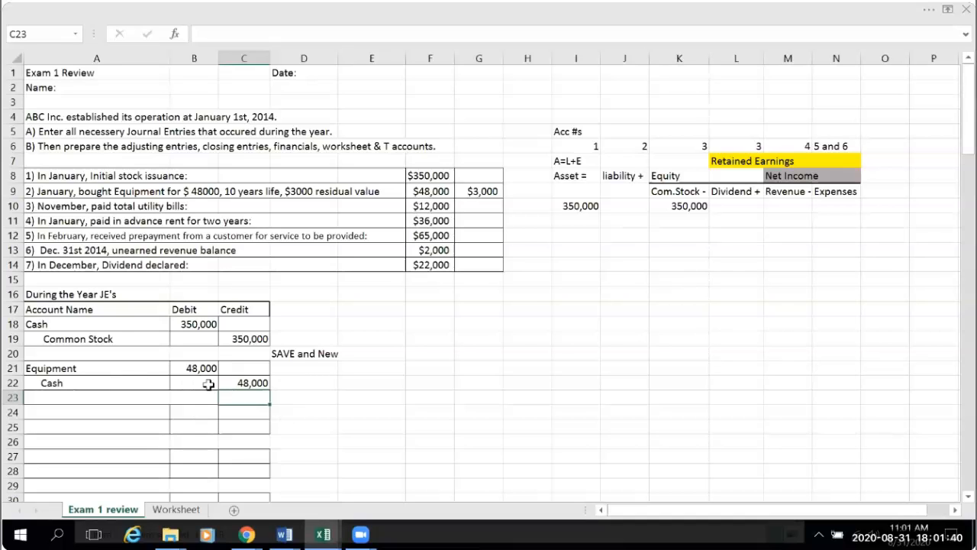
# - Record the equipment increase under Asset in I11 with the formula =B21
pyautogui.click(567, 220)
pyautogui.write('=')
pyautogui.click(197, 367)
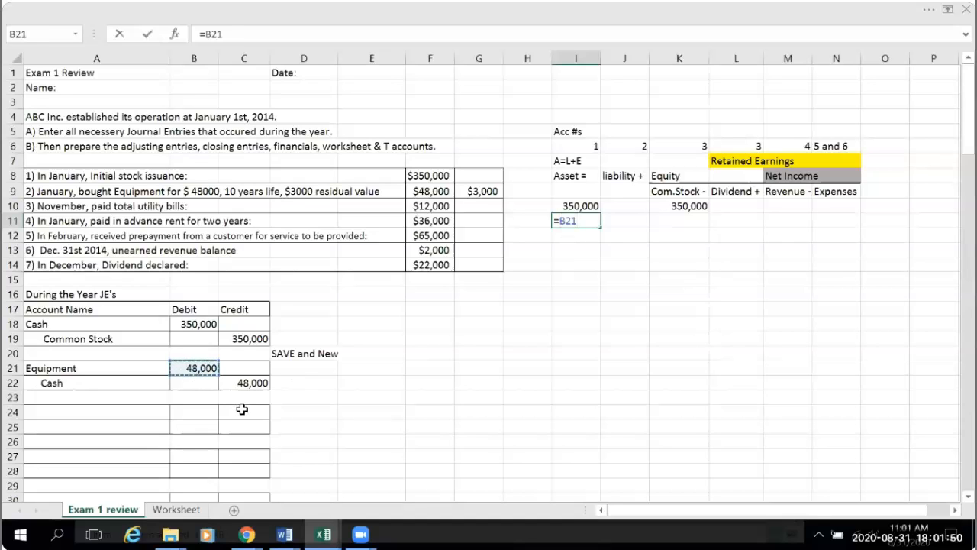
pyautogui.press('Return')
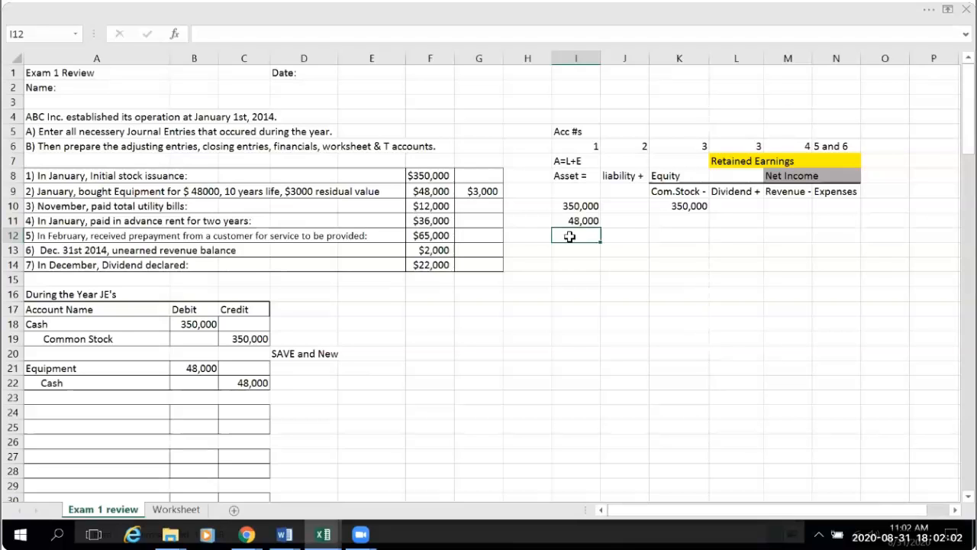
# - Record the cash decrease under Asset in I12 with the formula =-I11
pyautogui.write('=-')
pyautogui.click(581, 221)
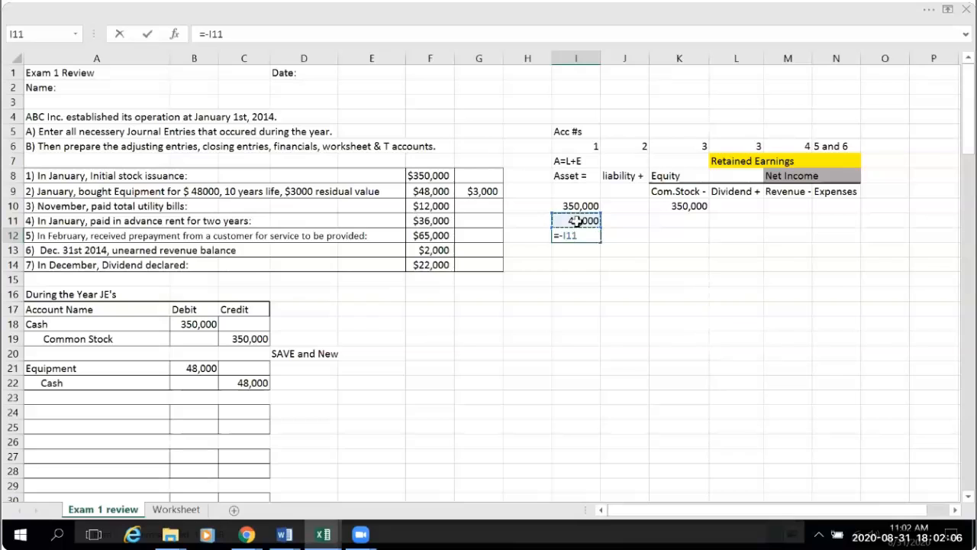
pyautogui.press('Return')
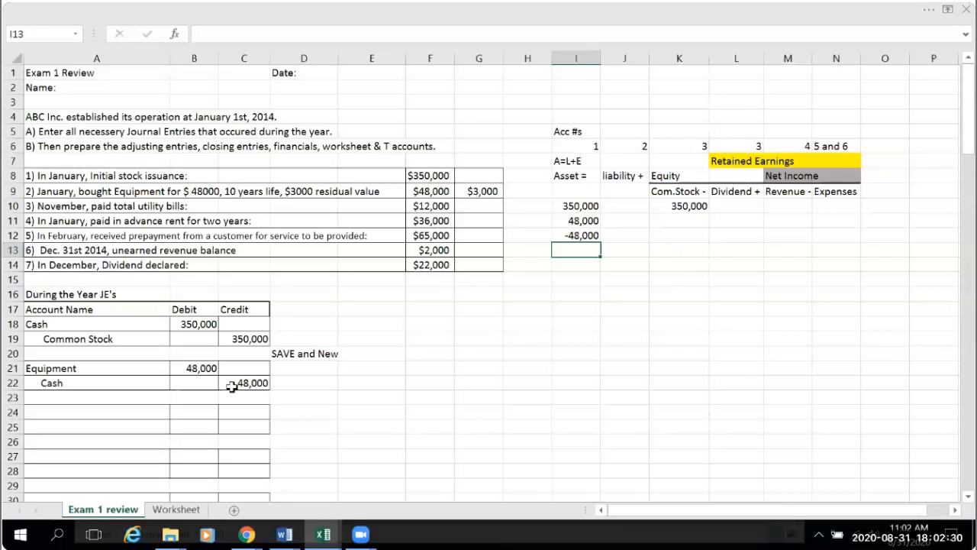
# - Copy the SAVE and New note from D20 to D23, beside the row below the equipment entry
pyautogui.click(302, 354)
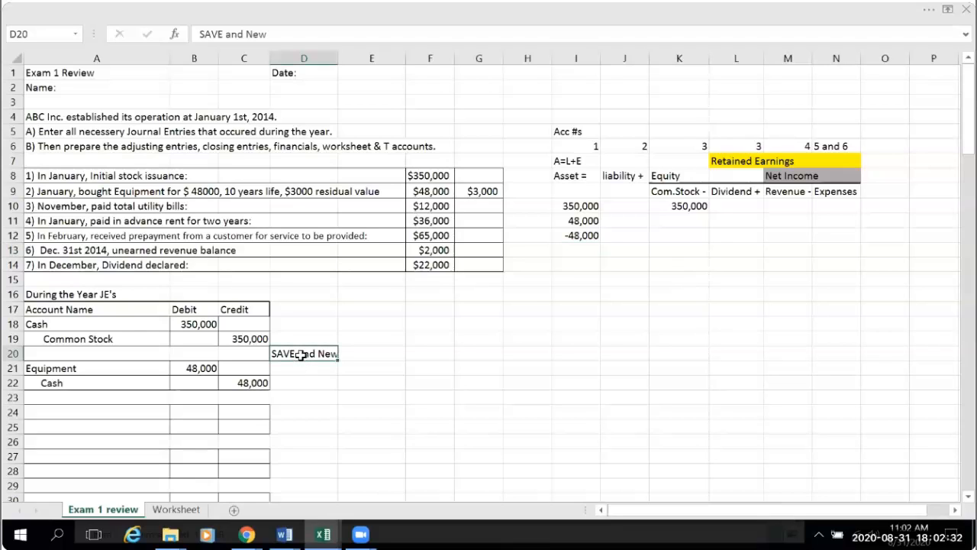
pyautogui.hotkey('ctrl', 'c')
pyautogui.click(315, 396)
pyautogui.hotkey('ctrl', 'v')
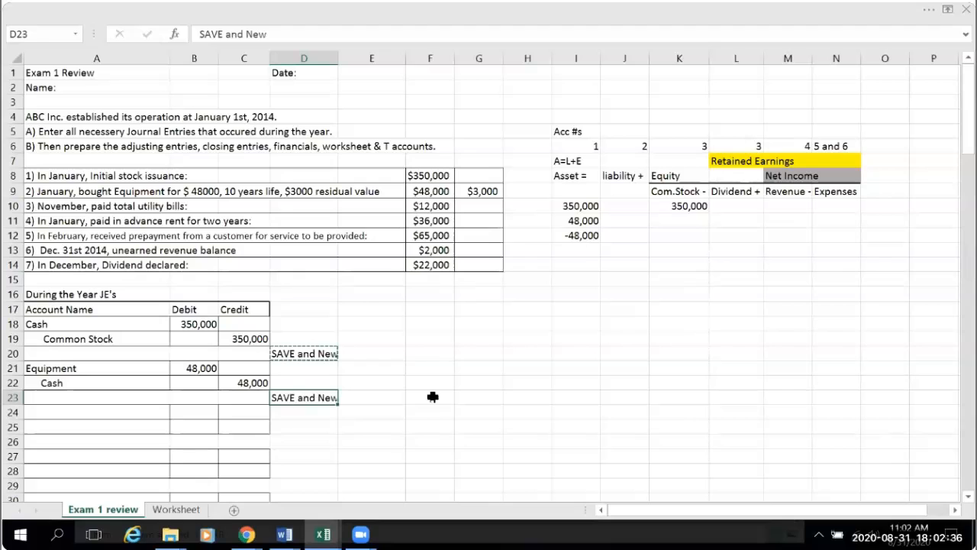
pyautogui.click(432, 396)
pyautogui.click(316, 397)
# - Post the equipment payment to the credit side of the Cash T account in C94 with the formula =C22
pyautogui.scroll(-5, 299, 402)
pyautogui.scroll(-6, 298, 397)
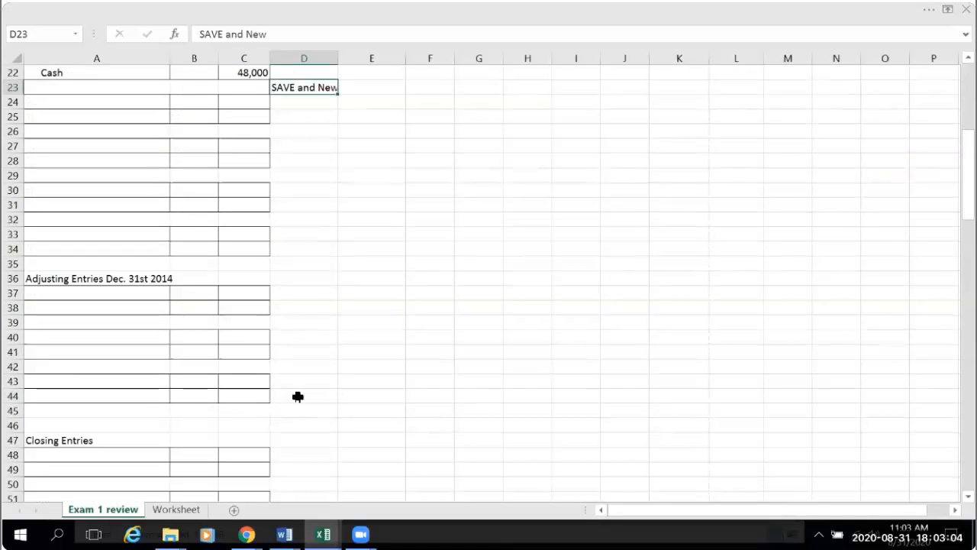
pyautogui.scroll(-11, 298, 397)
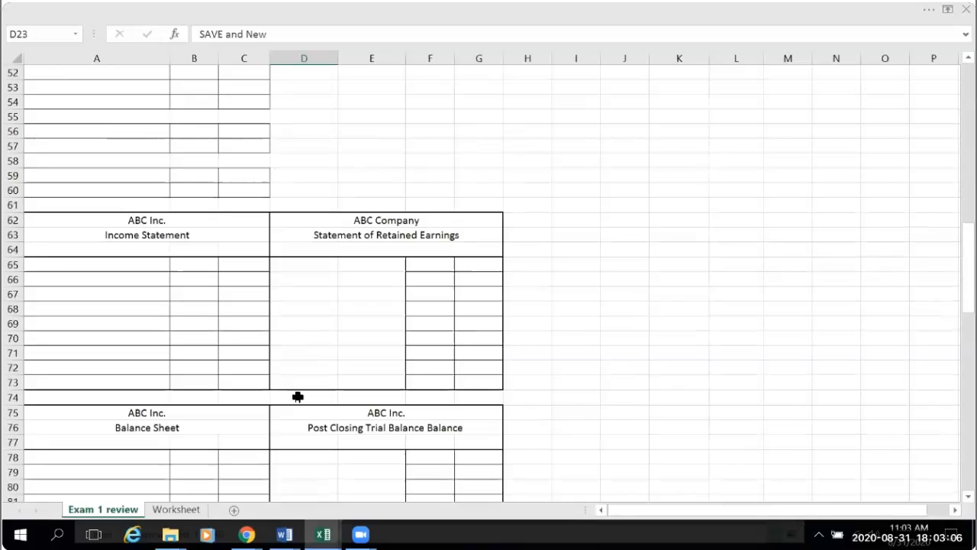
pyautogui.scroll(-5, 298, 397)
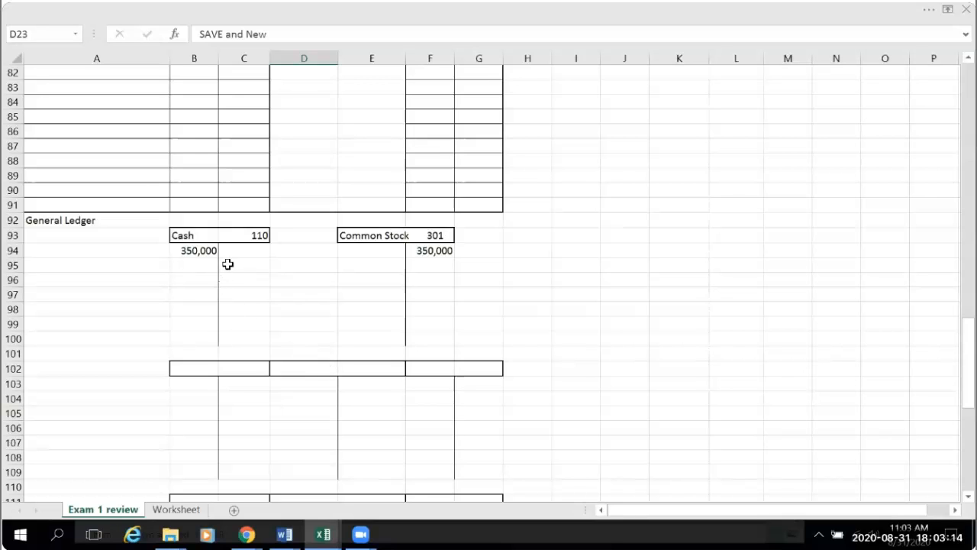
pyautogui.click(249, 250)
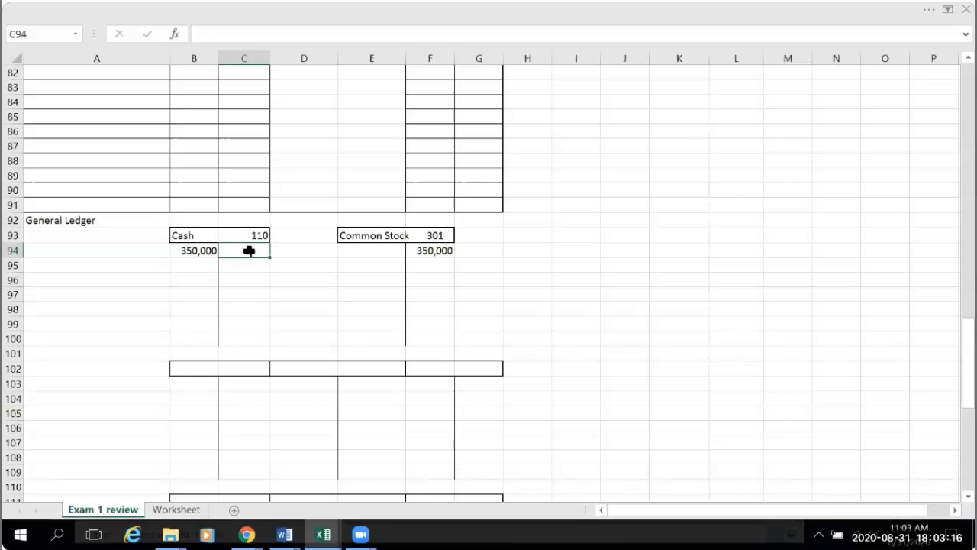
pyautogui.write('=')
pyautogui.scroll(15, 258, 275)
pyautogui.scroll(8, 258, 274)
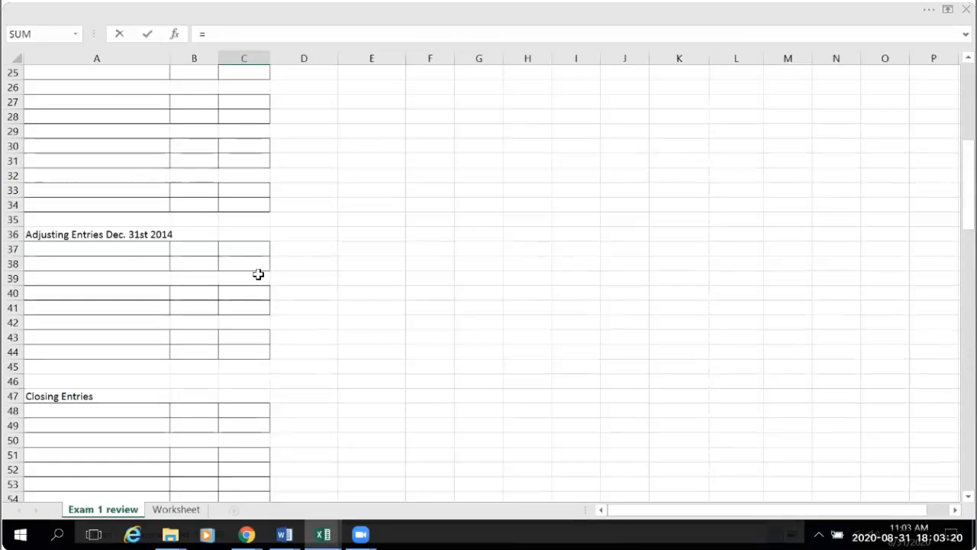
pyautogui.click(260, 206)
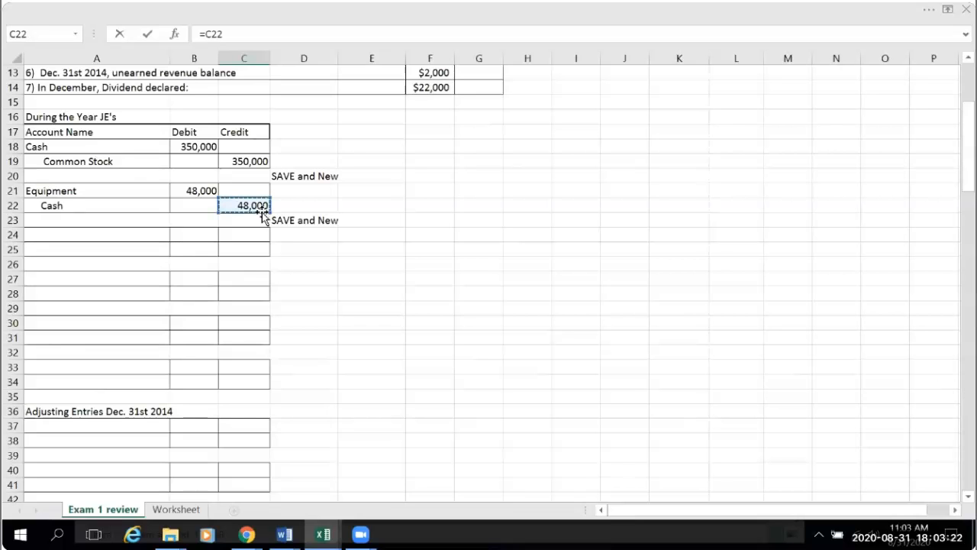
pyautogui.press('Return')
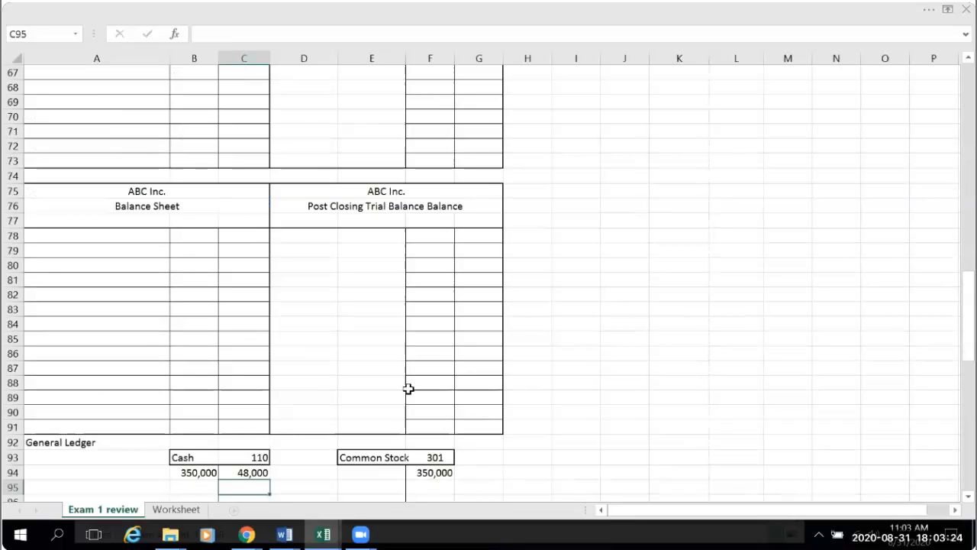
# - Title the empty T account below Cash in the General Ledger by entering Equipment in B102
pyautogui.scroll(-3, 666, 458)
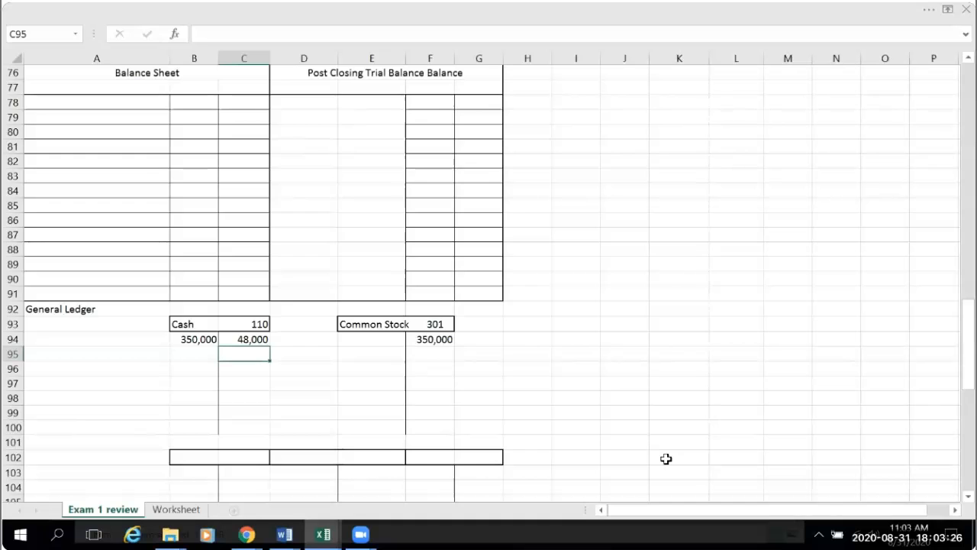
pyautogui.scroll(11, 666, 458)
pyautogui.scroll(10, 666, 458)
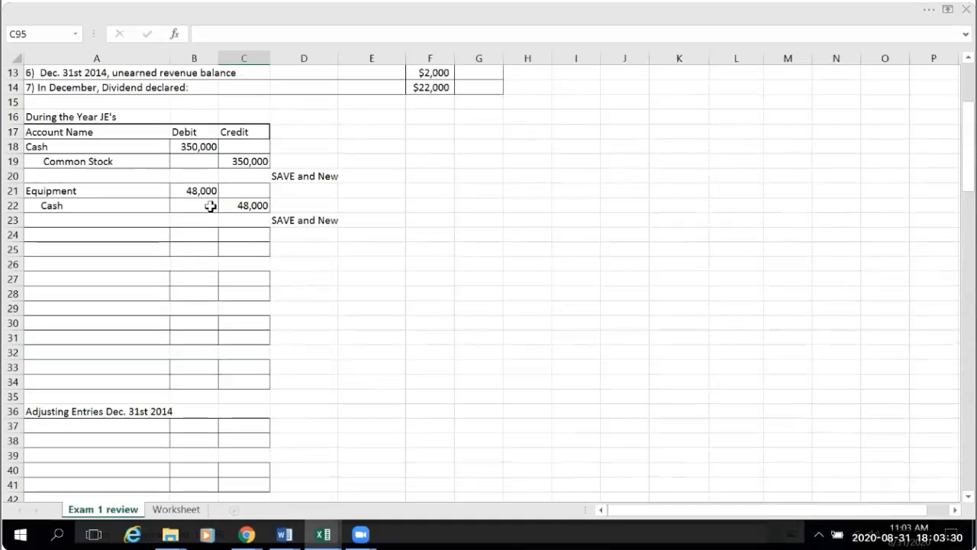
pyautogui.click(42, 193)
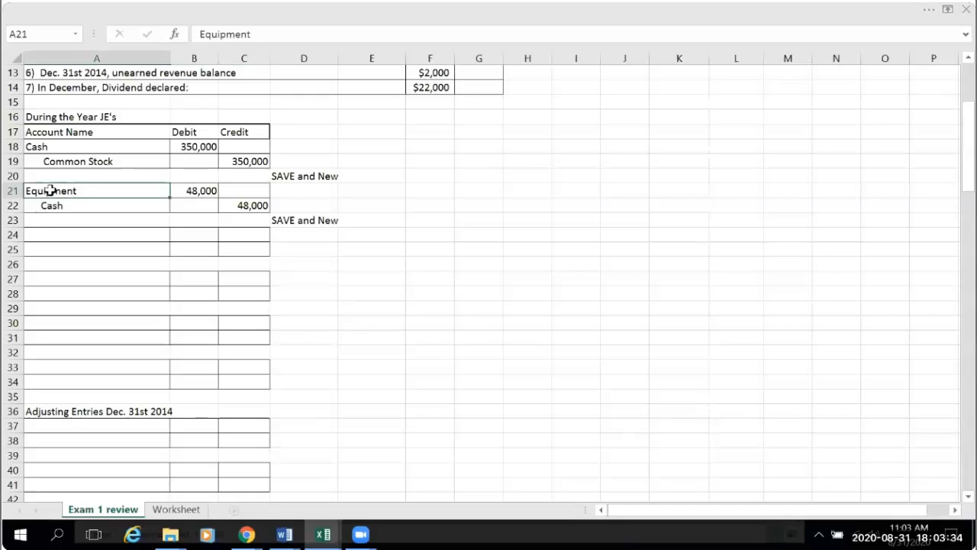
pyautogui.scroll(-14, 375, 367)
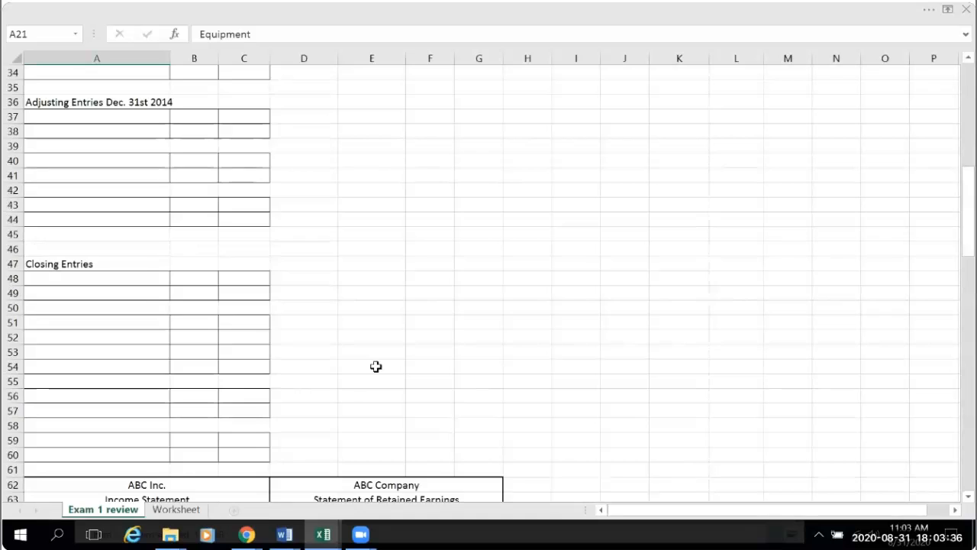
pyautogui.scroll(-10, 375, 367)
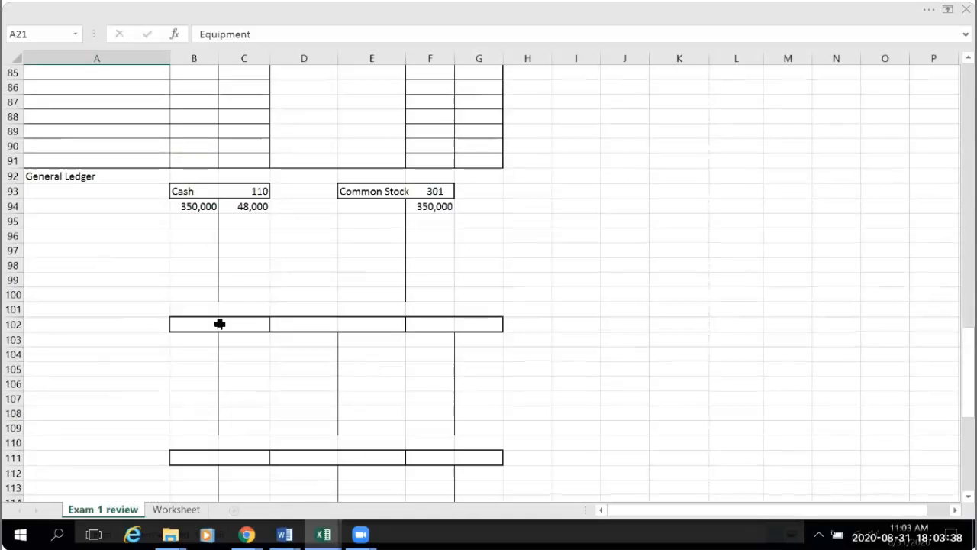
pyautogui.scroll(-5, 441, 339)
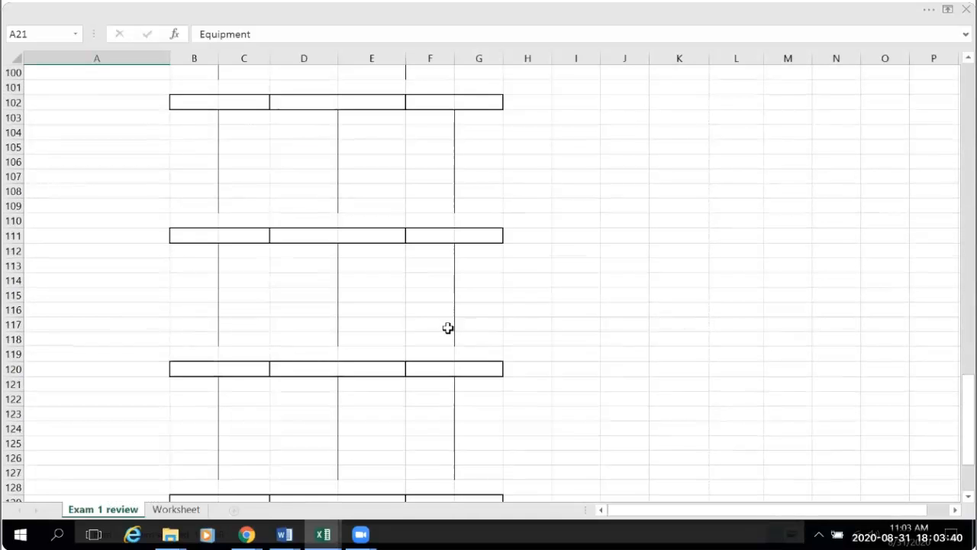
pyautogui.scroll(-4, 448, 327)
pyautogui.scroll(8, 448, 327)
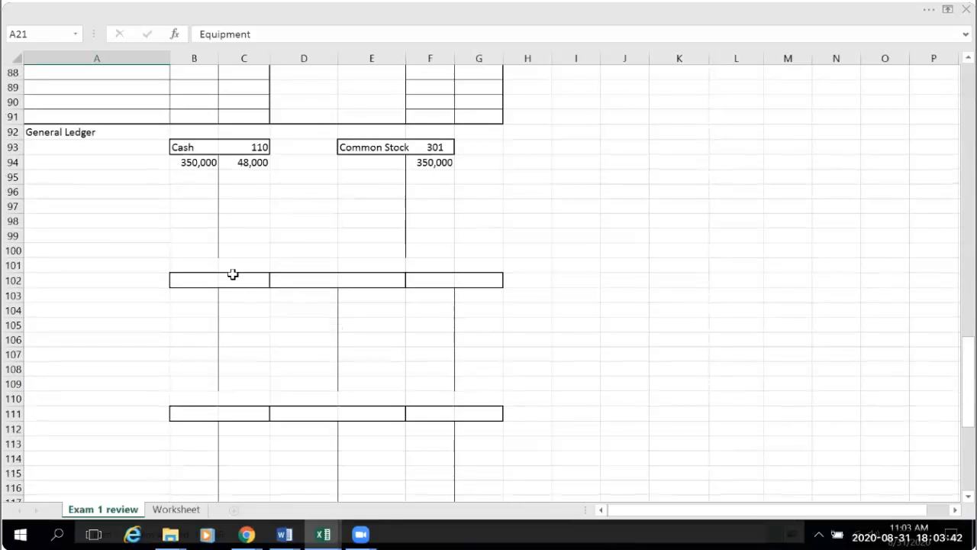
pyautogui.click(202, 280)
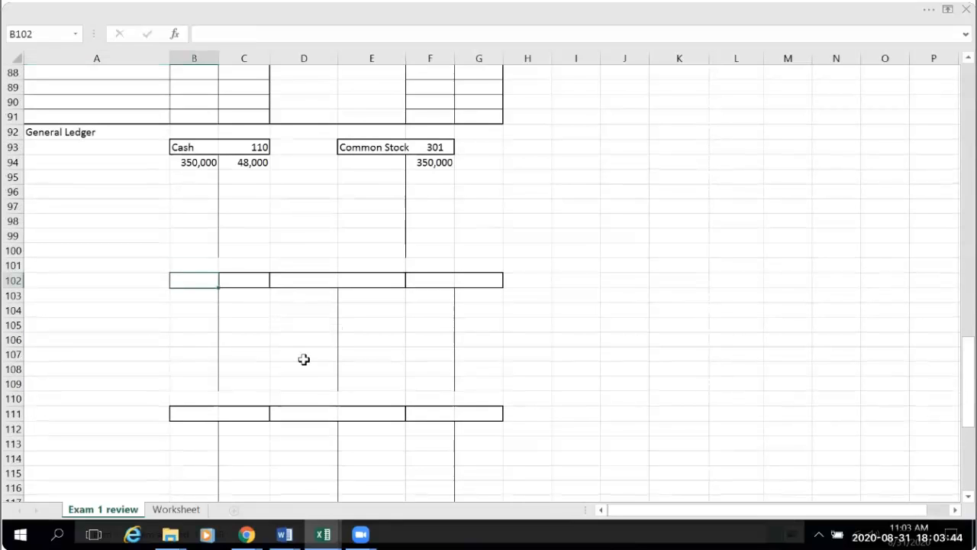
pyautogui.write('Equipment')
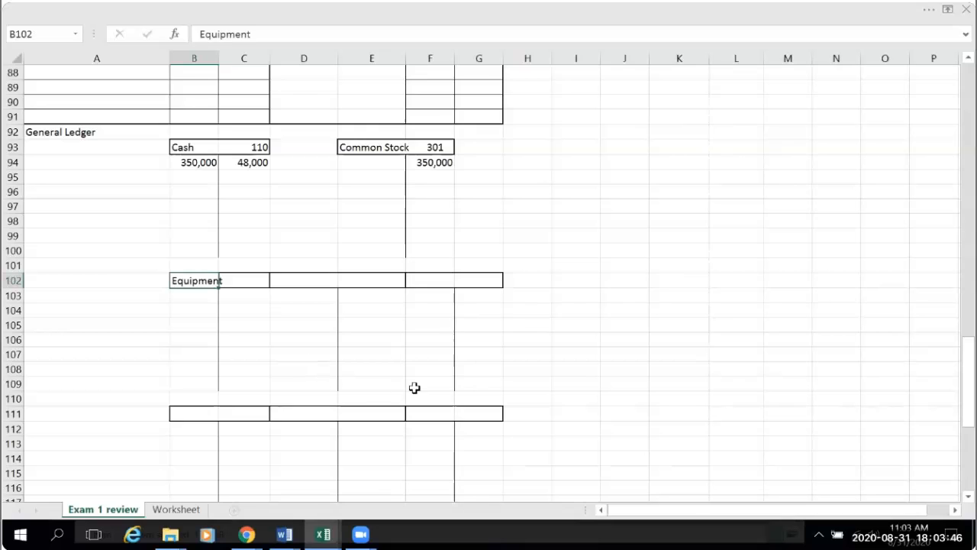
# - Look up the Equipment account number on the Worksheet sheet and add #167 after Equipment in B102
pyautogui.click(223, 282)
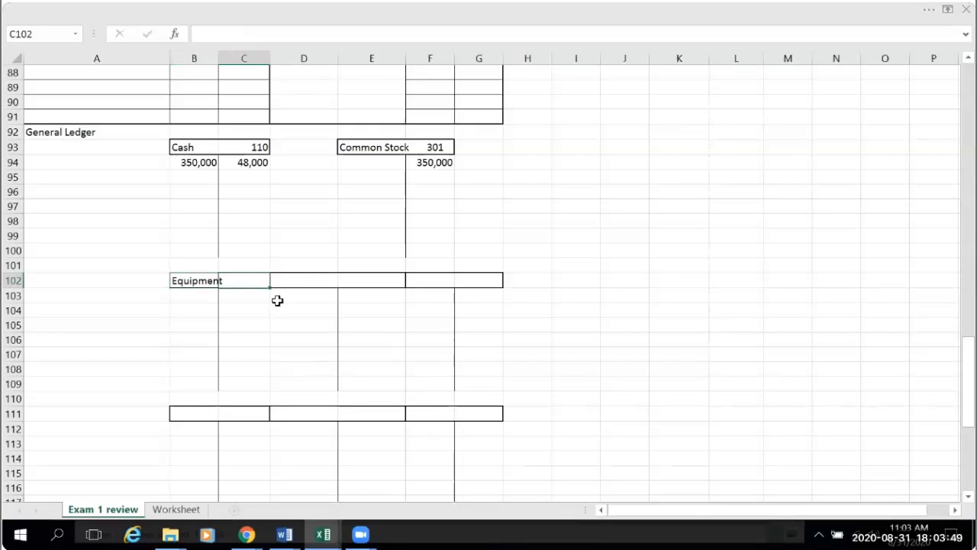
pyautogui.click(186, 280)
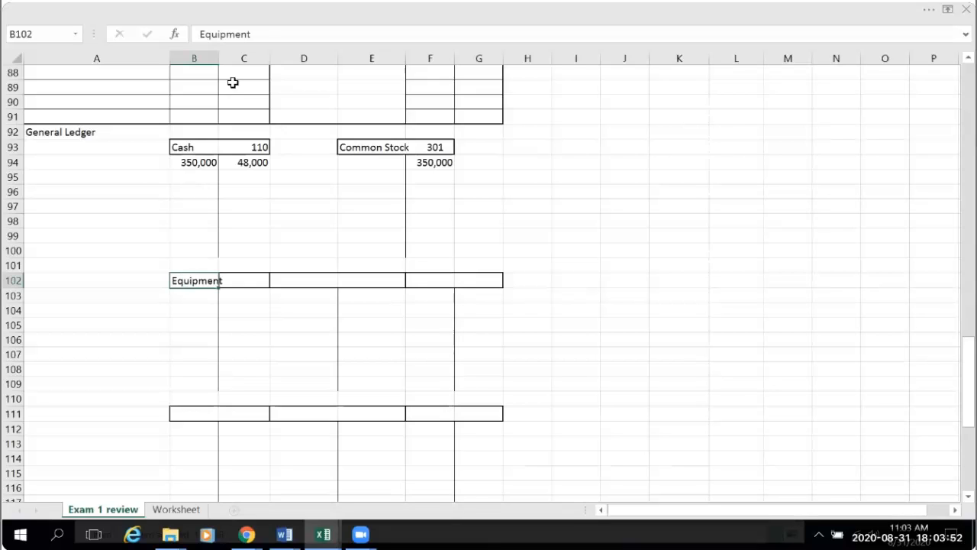
pyautogui.click(269, 33)
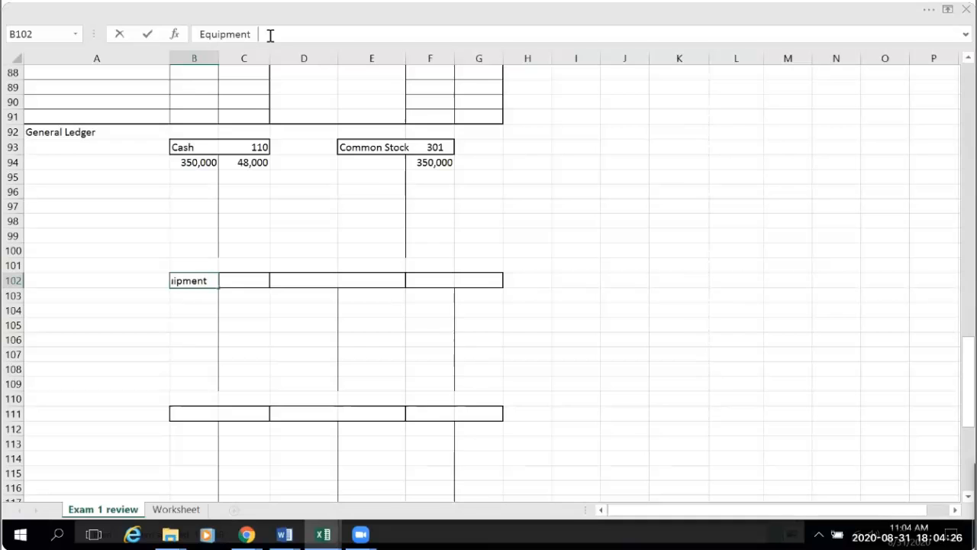
pyautogui.click(175, 508)
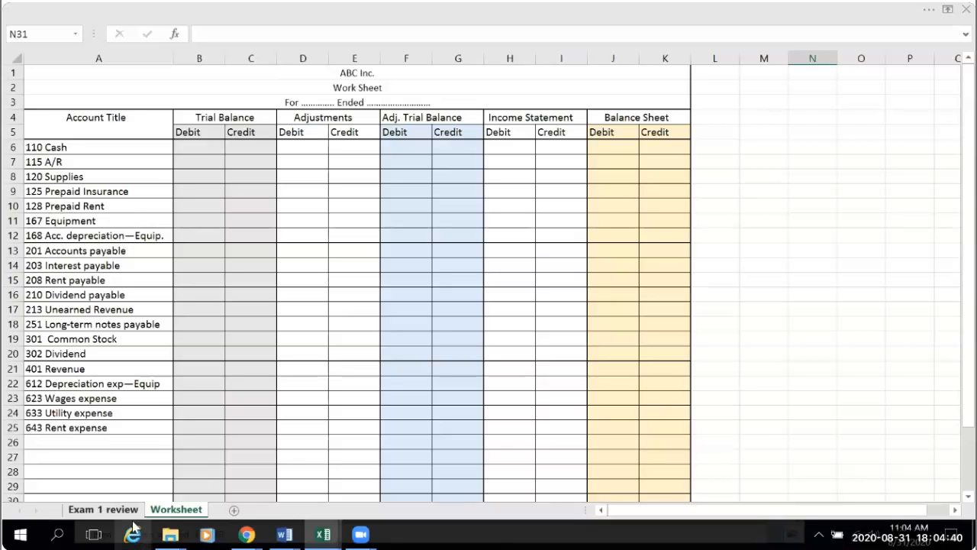
pyautogui.click(103, 509)
pyautogui.click(273, 34)
pyautogui.write('#167')
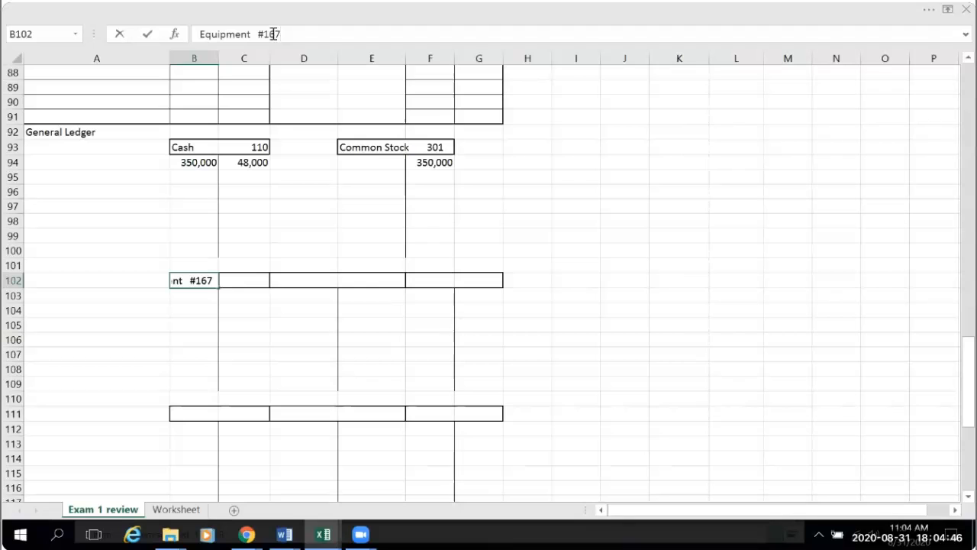
pyautogui.click(593, 262)
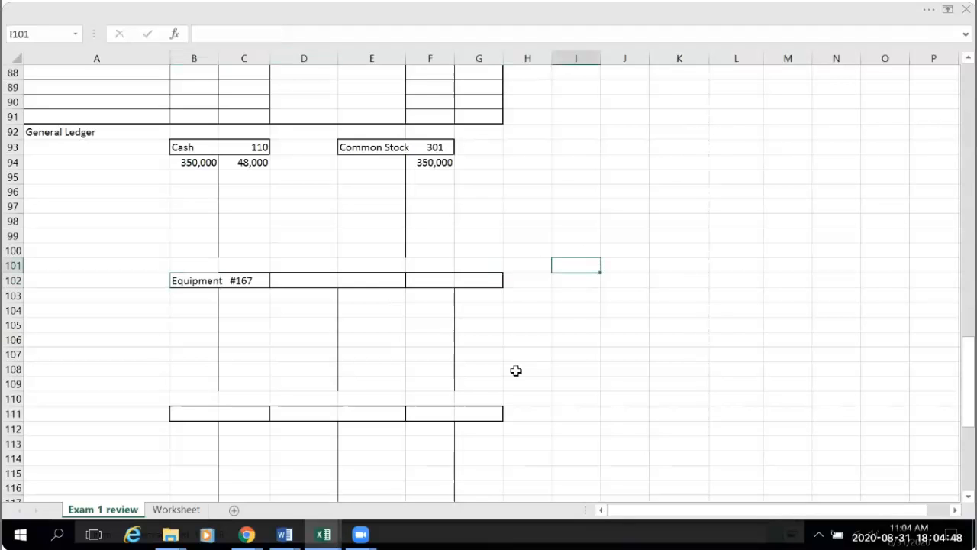
pyautogui.click(231, 358)
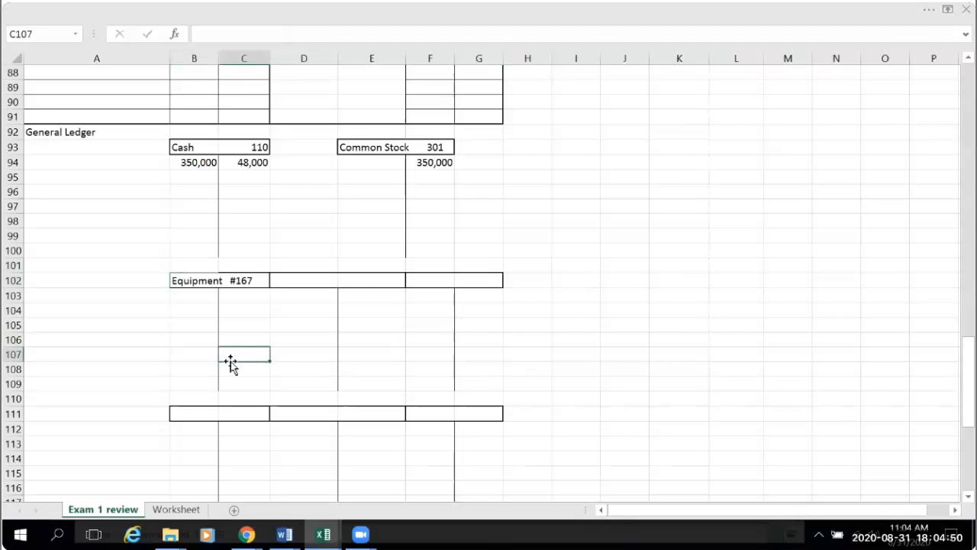
pyautogui.click(186, 280)
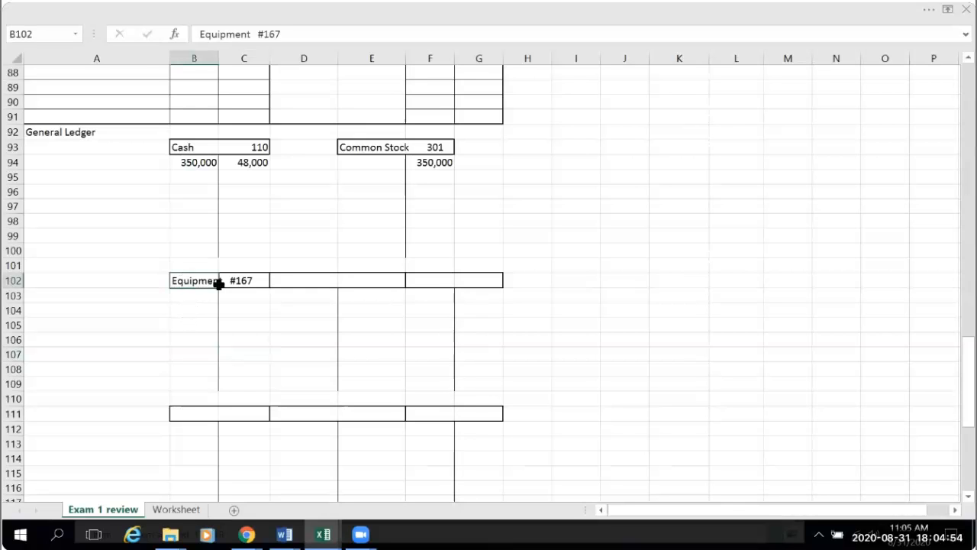
pyautogui.click(929, 11)
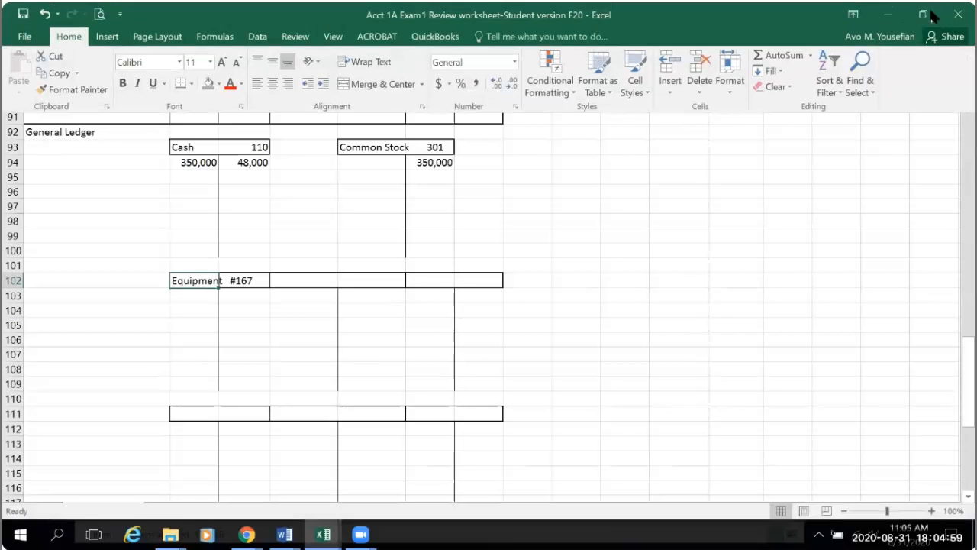
pyautogui.click(191, 84)
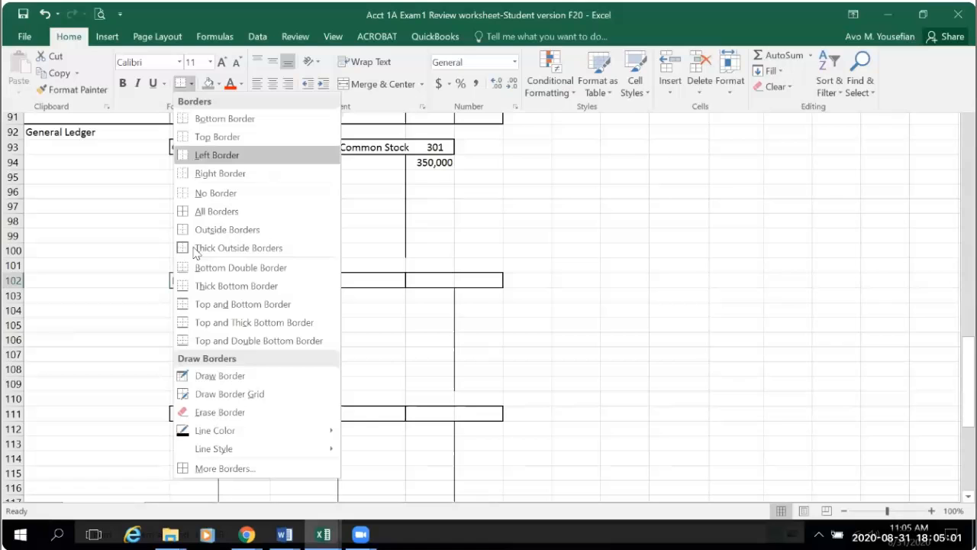
pyautogui.click(205, 323)
pyautogui.click(609, 321)
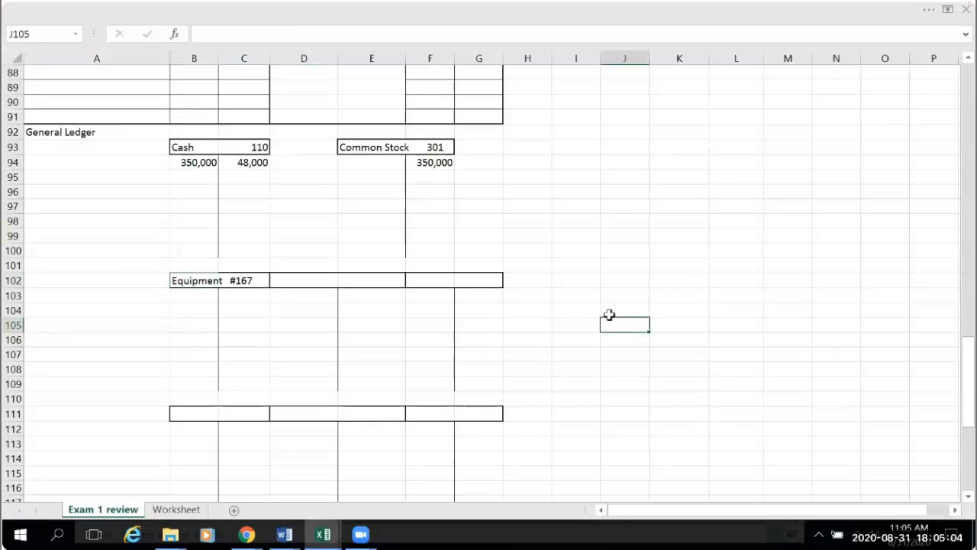
pyautogui.click(173, 278)
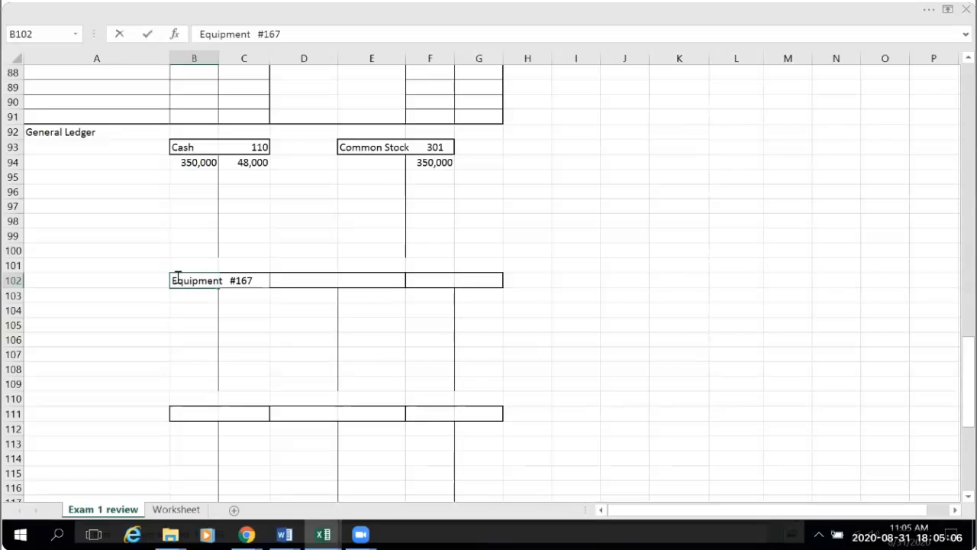
pyautogui.moveTo(213, 278); pyautogui.dragTo(262, 278)
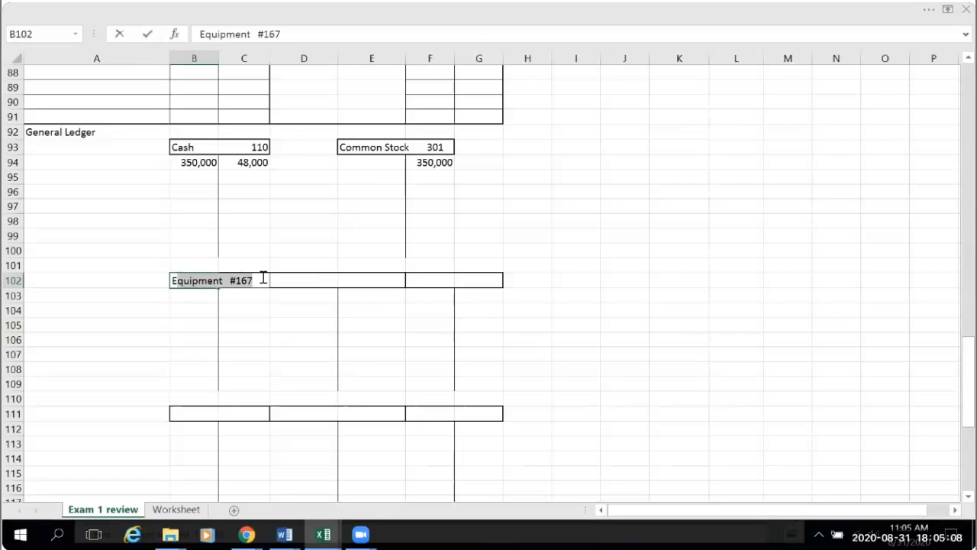
pyautogui.click(923, 10)
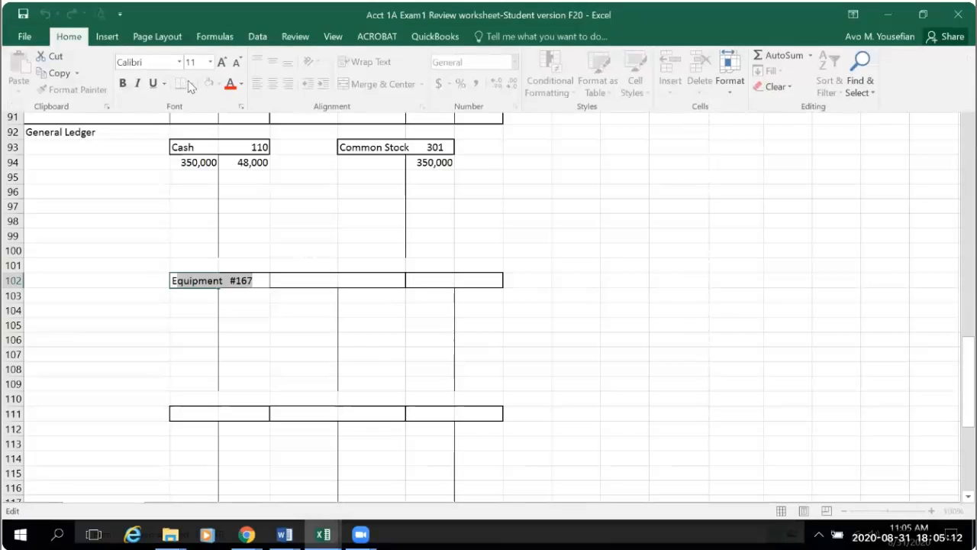
pyautogui.click(686, 412)
pyautogui.click(212, 340)
# - Apply Thick Outside Borders around the Equipment T account heading in B102:C102
pyautogui.click(231, 280)
pyautogui.moveTo(231, 280); pyautogui.dragTo(252, 280)
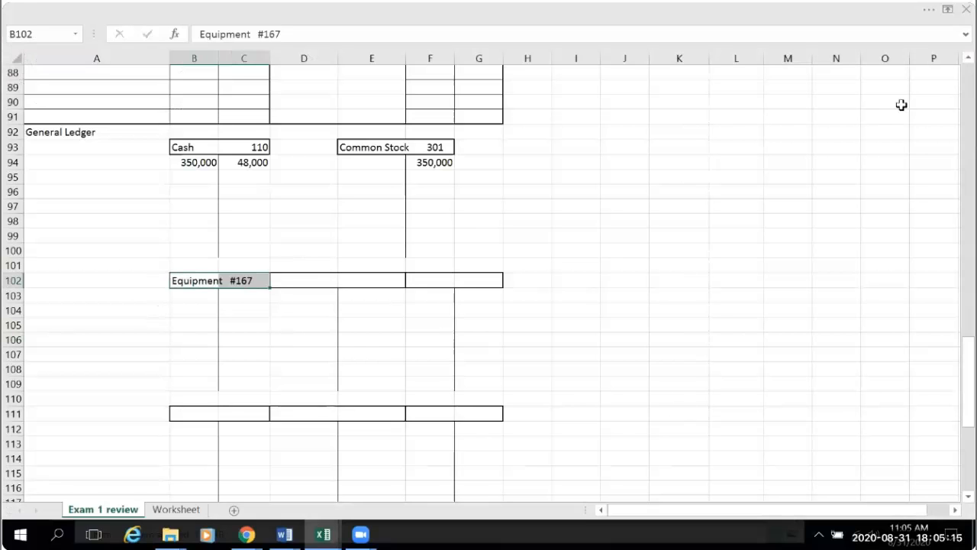
pyautogui.click(927, 10)
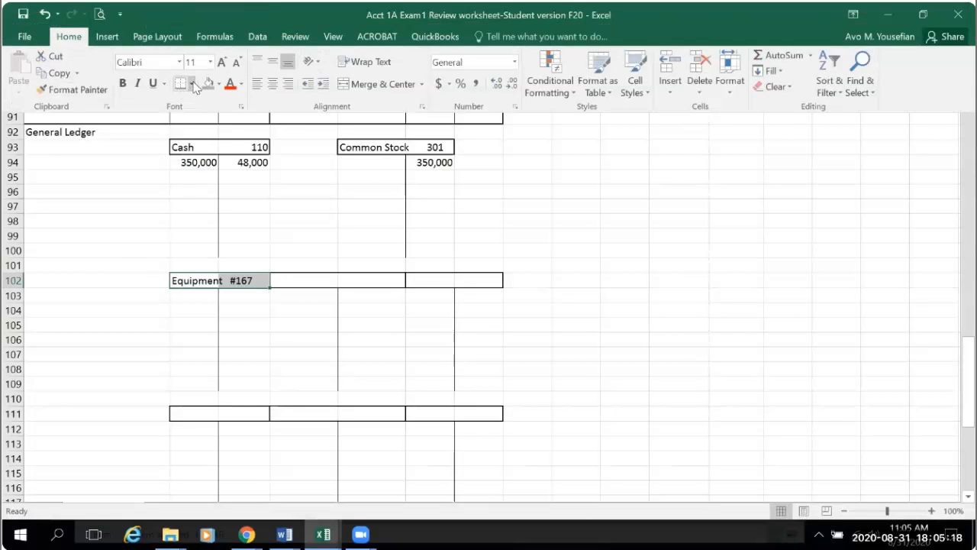
pyautogui.click(192, 84)
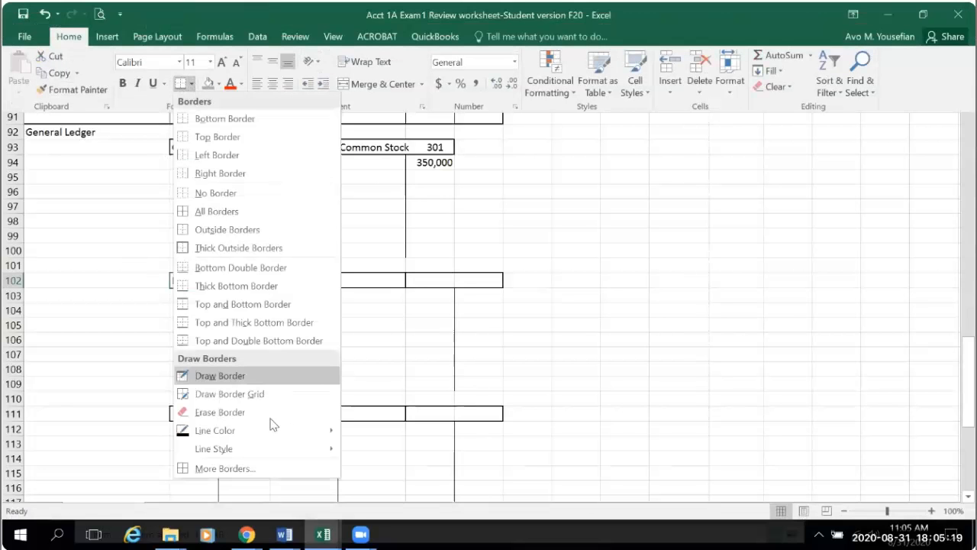
pyautogui.click(222, 249)
pyautogui.click(266, 370)
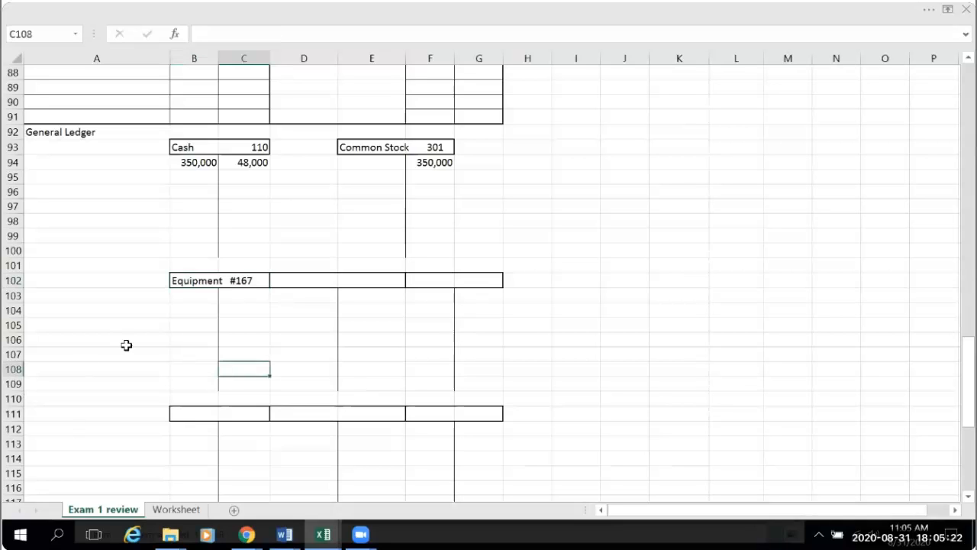
# - Post the equipment purchase to the debit side of the Equipment T account in B103 with the formula =B21
pyautogui.click(184, 296)
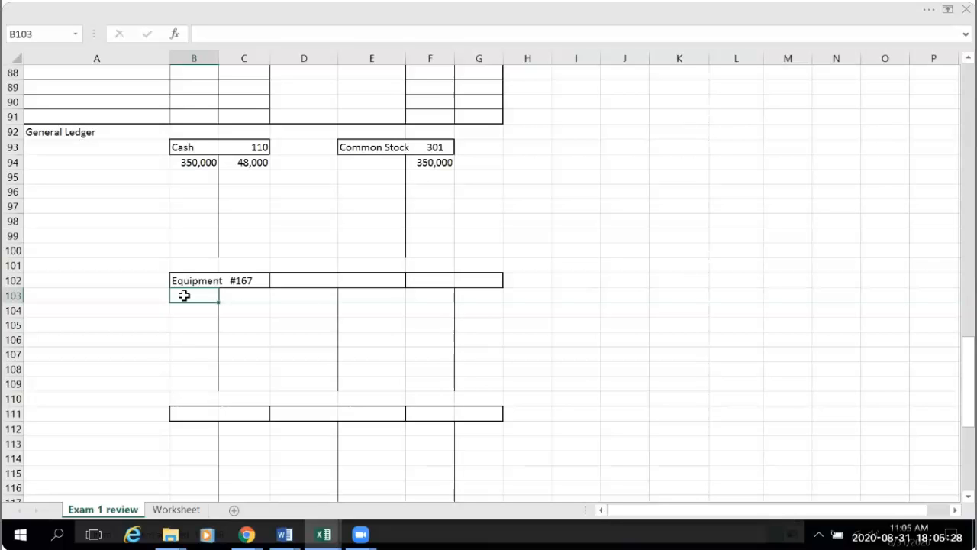
pyautogui.write('=')
pyautogui.scroll(19, 217, 328)
pyautogui.scroll(7, 217, 327)
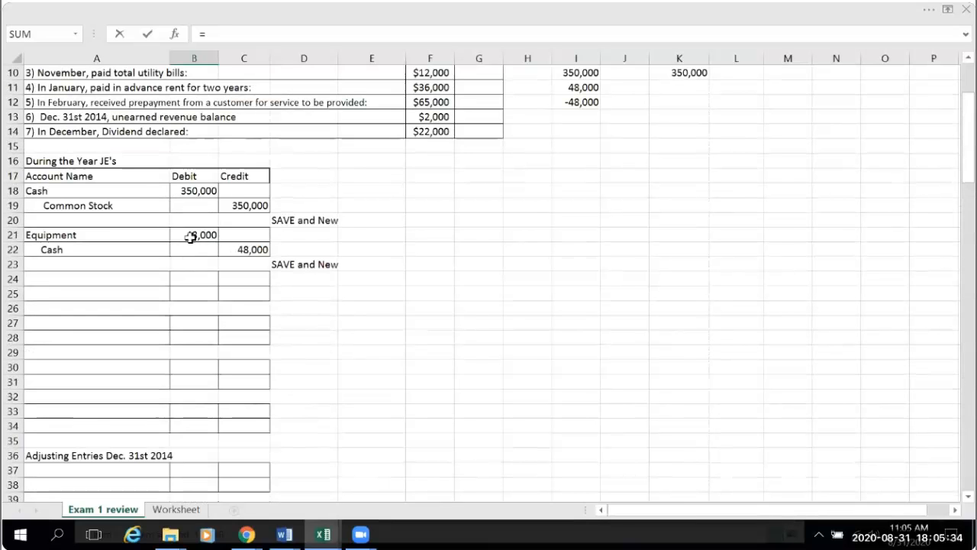
pyautogui.click(190, 236)
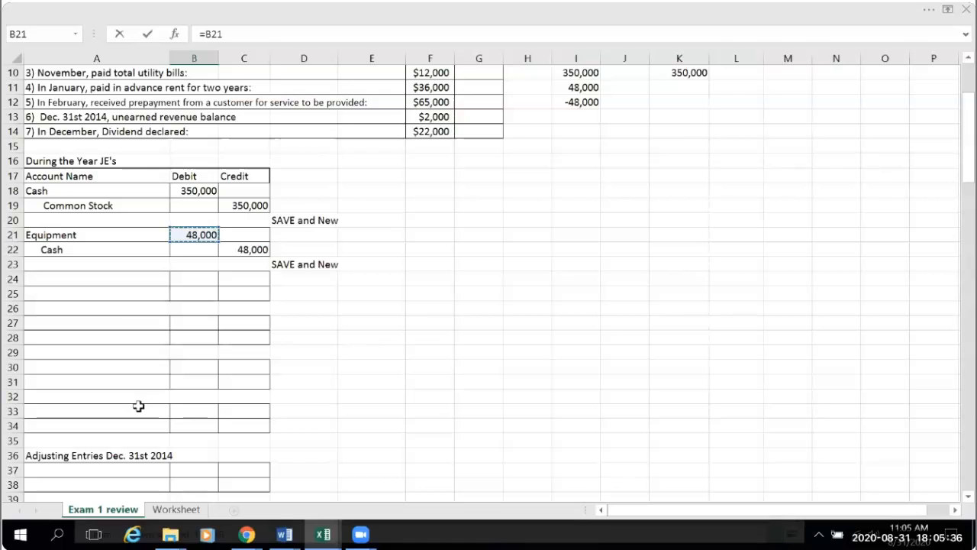
pyautogui.press('Return')
pyautogui.scroll(-2, 290, 417)
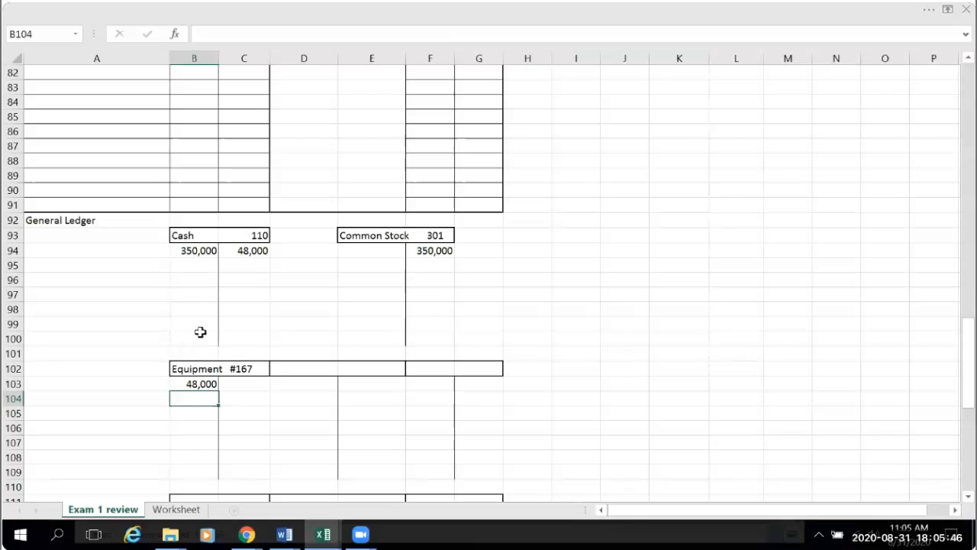
pyautogui.moveTo(183, 326); pyautogui.dragTo(242, 330)
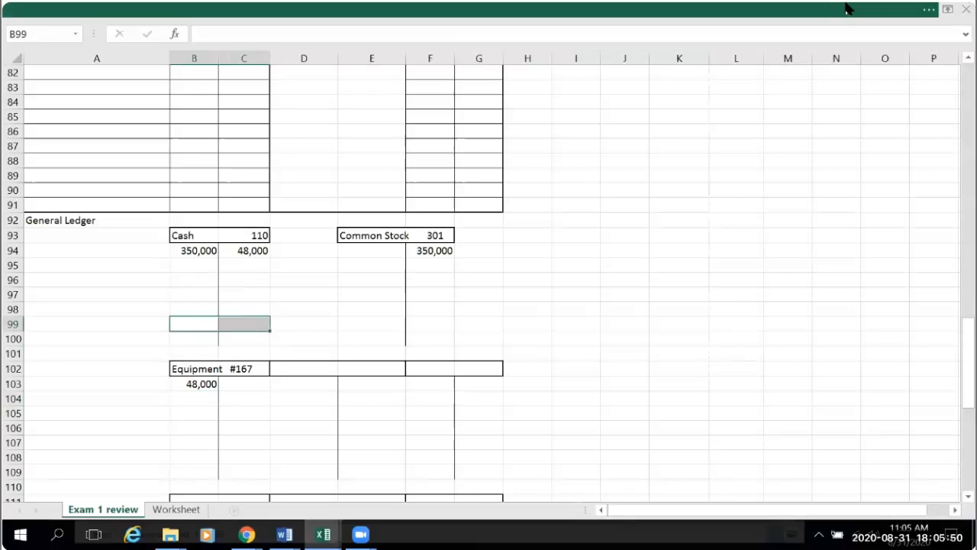
pyautogui.click(929, 11)
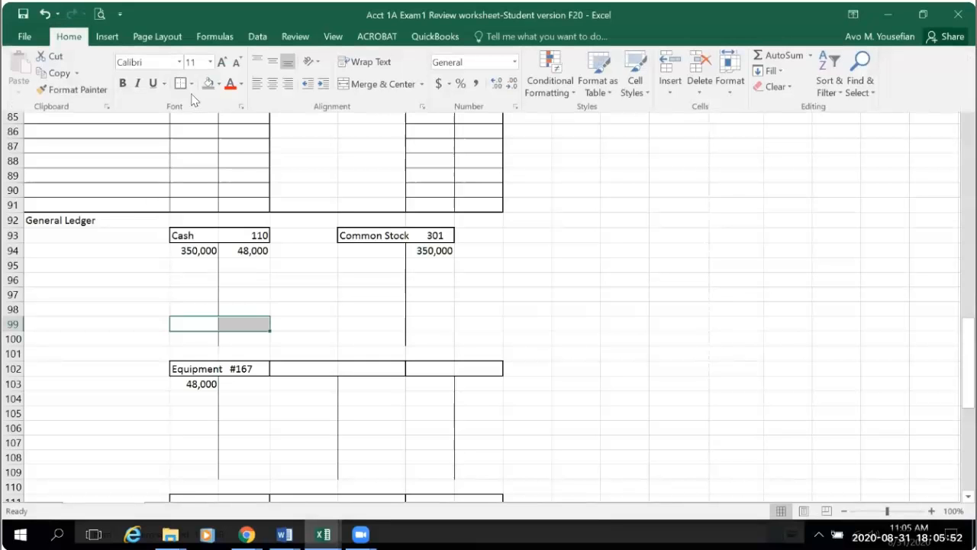
pyautogui.click(191, 83)
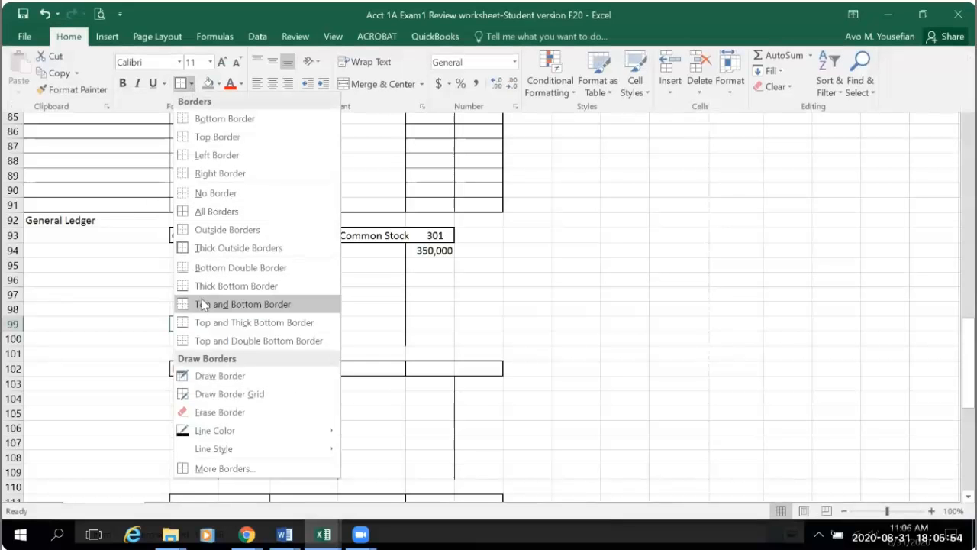
pyautogui.click(517, 326)
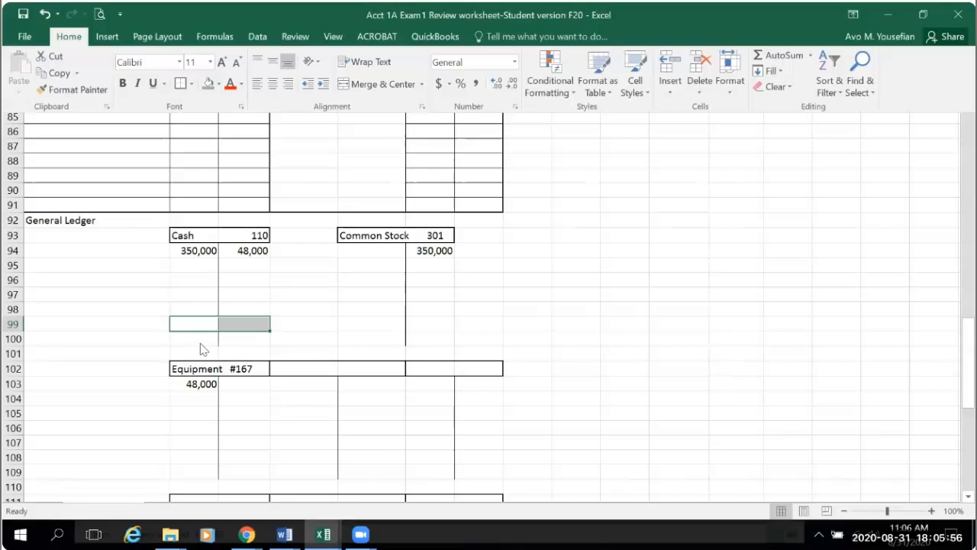
# - Apply a Top and Double Bottom Border to B100:C100 as the total line of the Cash T account
pyautogui.click(200, 344)
pyautogui.moveTo(185, 338); pyautogui.dragTo(255, 338)
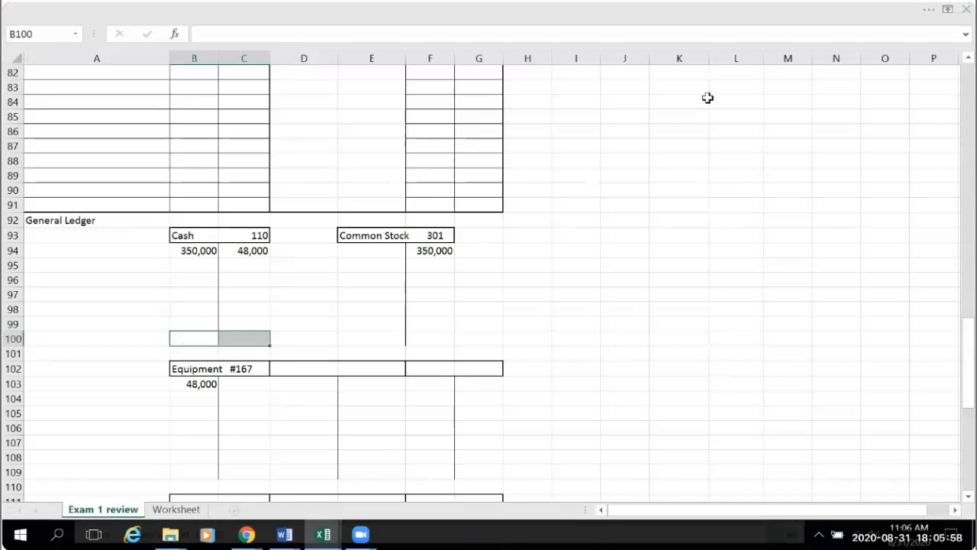
pyautogui.click(929, 11)
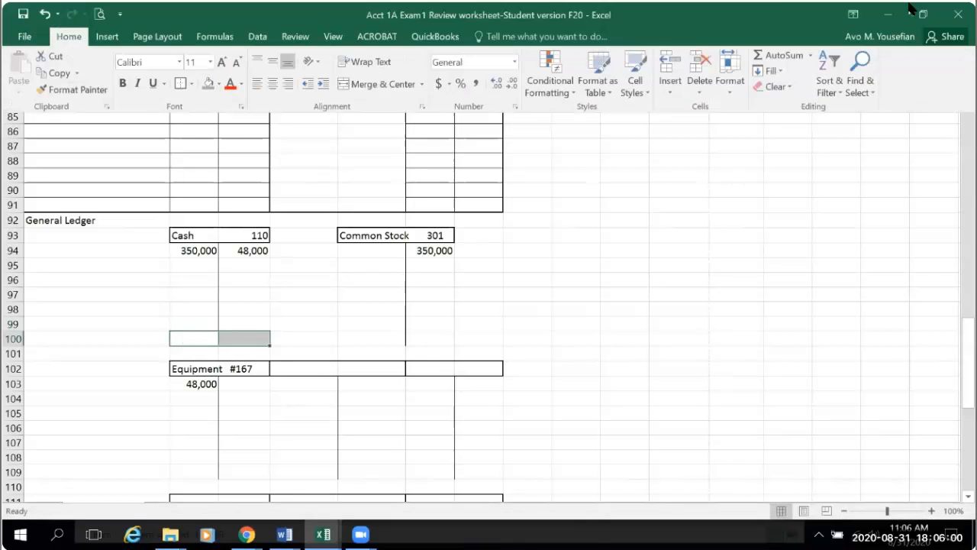
pyautogui.click(191, 84)
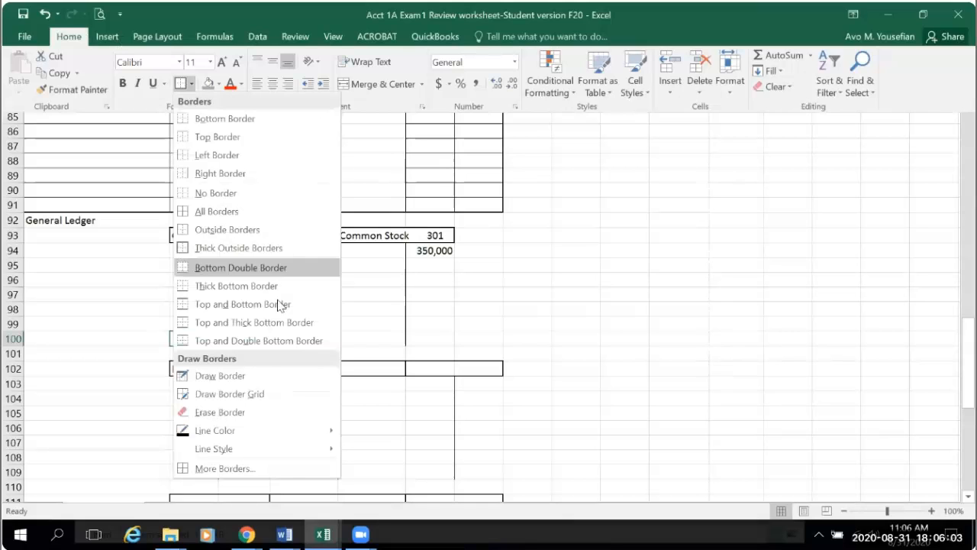
pyautogui.click(246, 342)
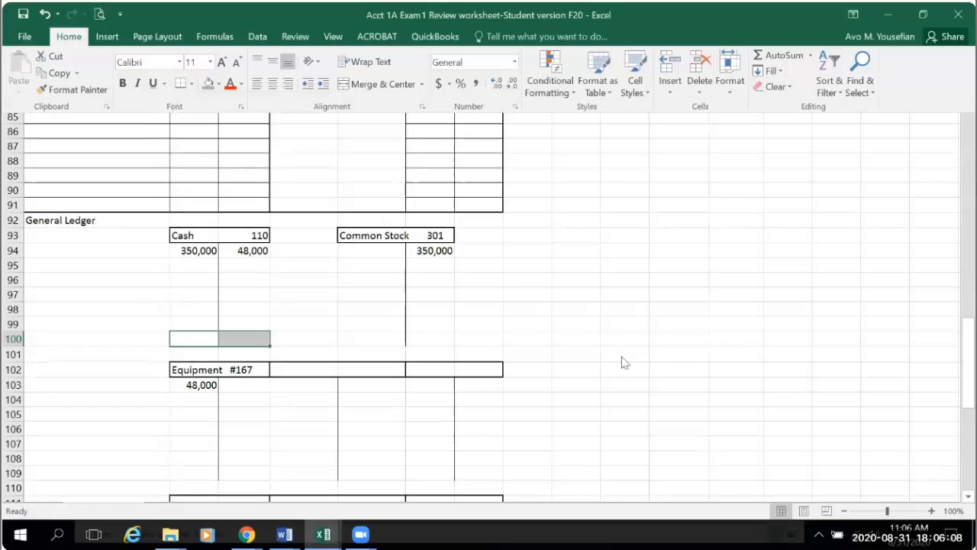
pyautogui.hotkey('ctrl', 'shift', 'F1')
pyautogui.click(773, 351)
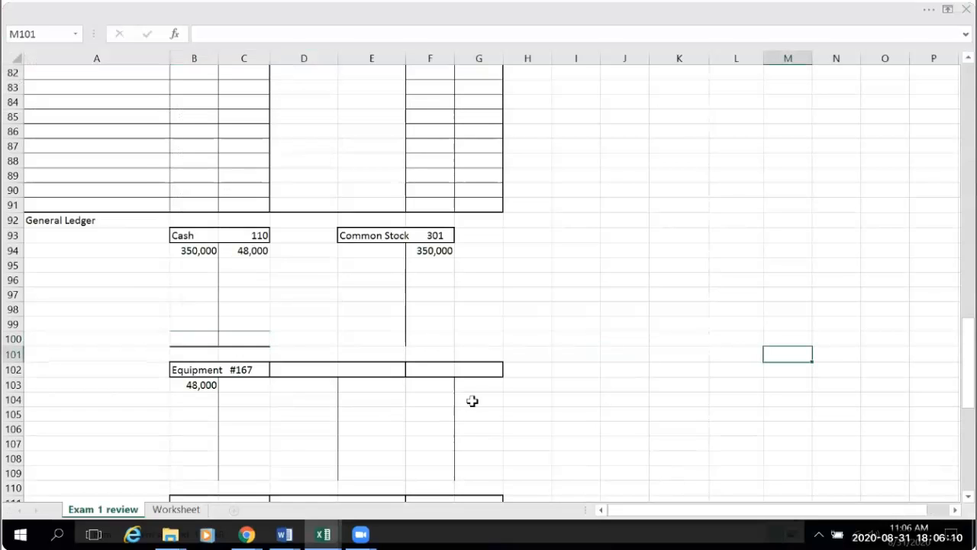
# - Begin the Cash balance formula in B100 by referencing the debit cells as =B94=B95=B96=B97=B98=B99
pyautogui.click(189, 342)
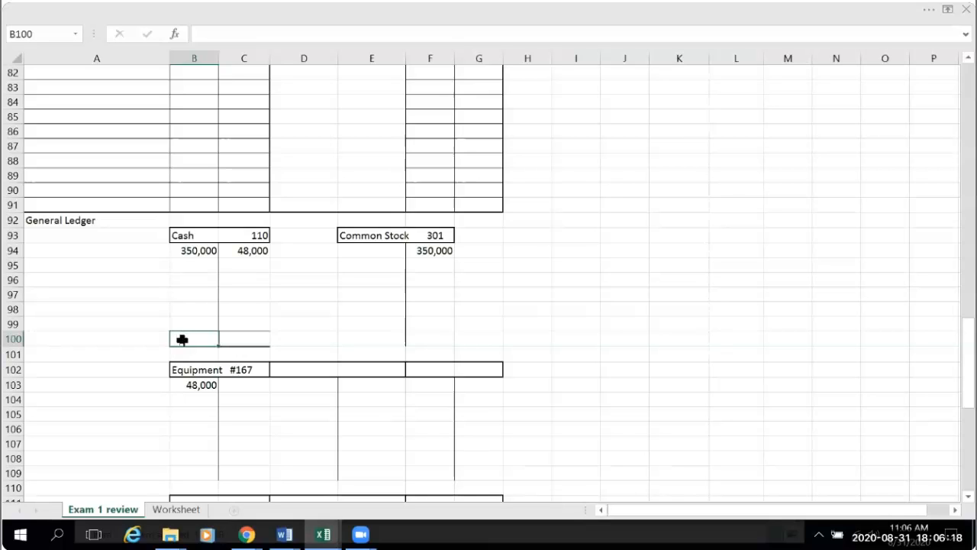
pyautogui.write('=')
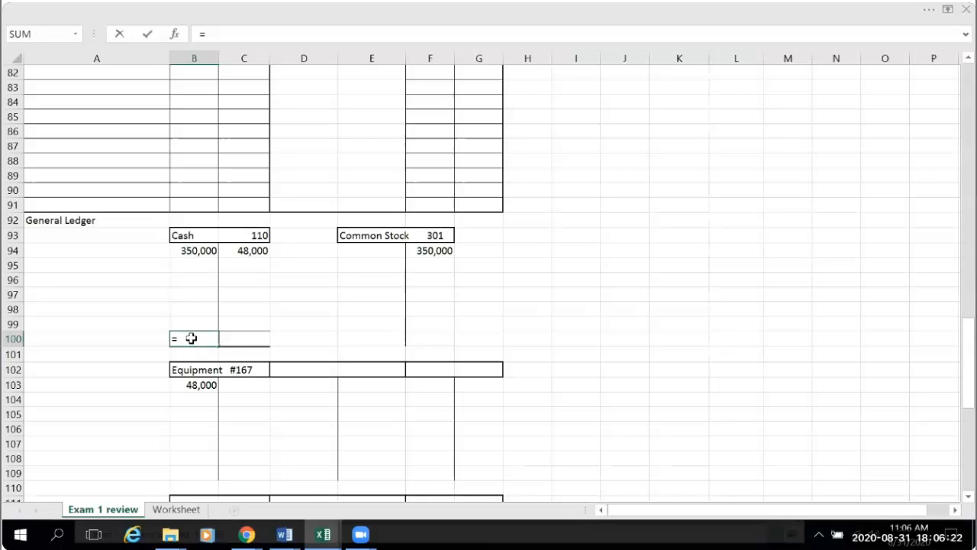
pyautogui.click(204, 250)
pyautogui.write('=')
pyautogui.click(204, 265)
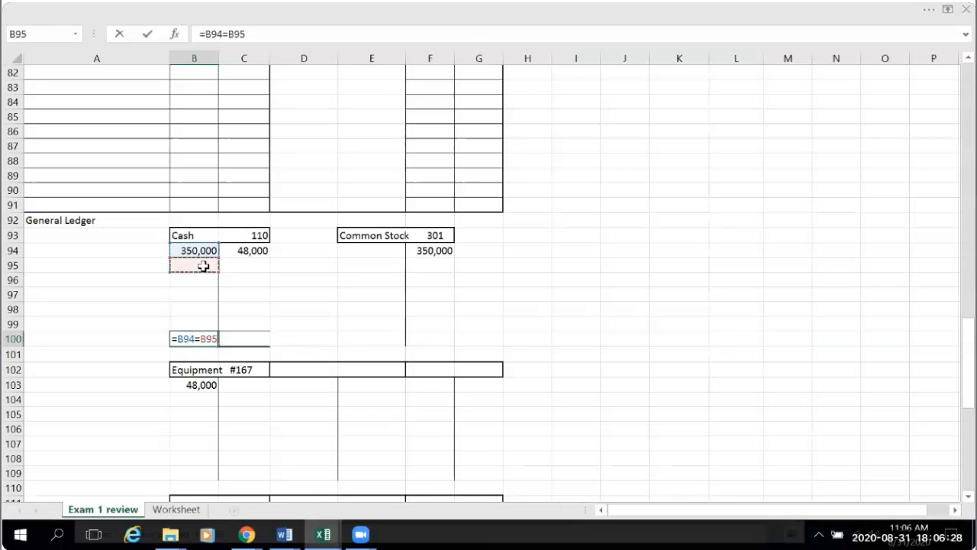
pyautogui.write('=')
pyautogui.click(197, 280)
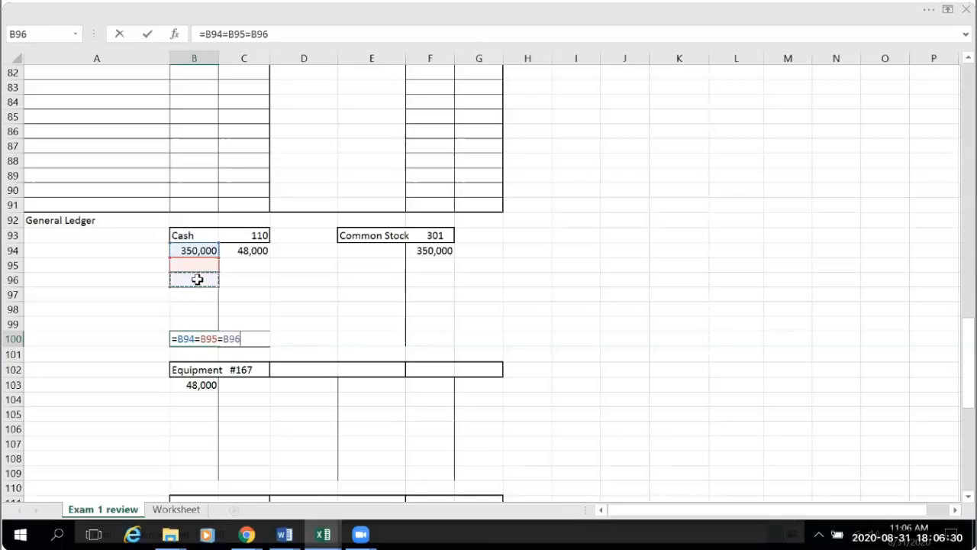
pyautogui.write('=')
pyautogui.click(197, 294)
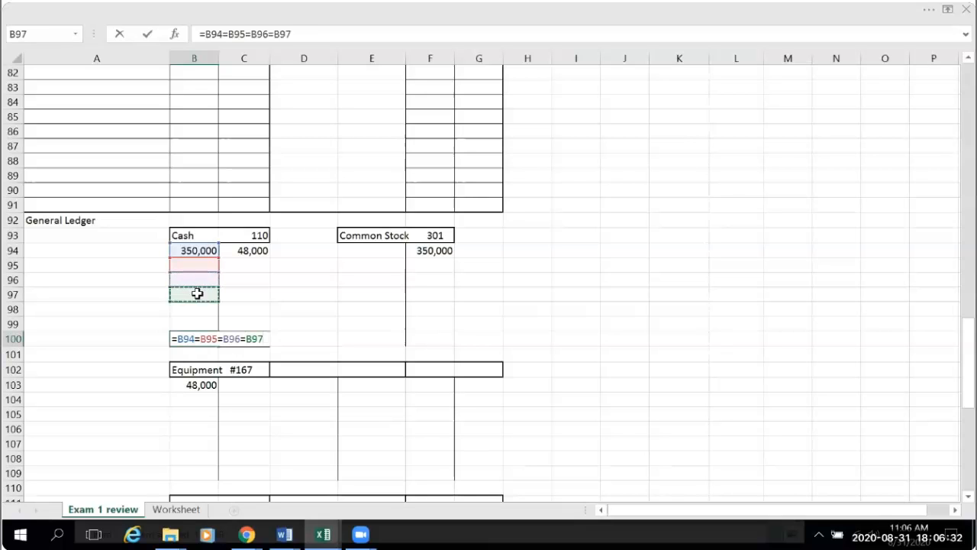
pyautogui.write('=')
pyautogui.click(197, 309)
pyautogui.write('=')
pyautogui.click(200, 322)
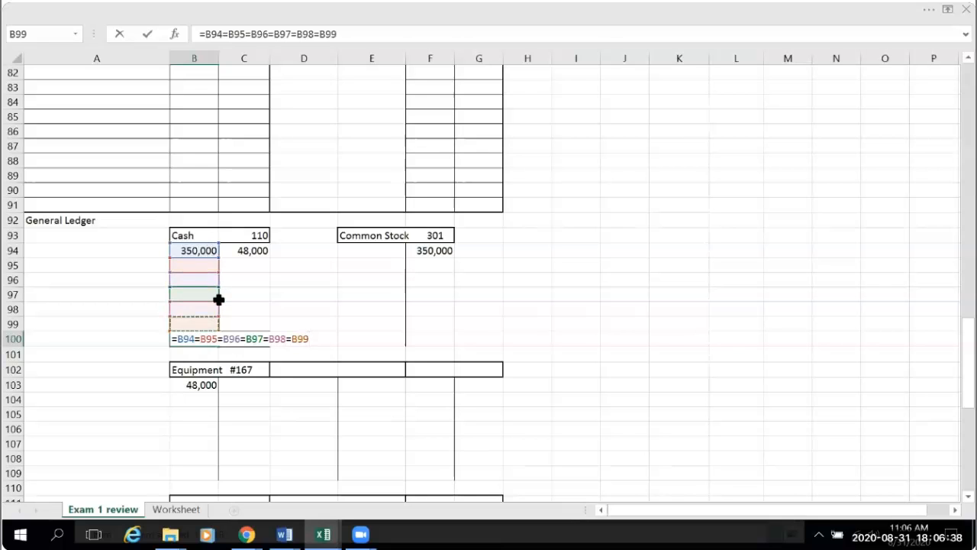
# - Complete the Cash balance formula in B100 by subtracting the credit cells with -C94-C95-C96-C97-C98-C99
pyautogui.write('-')
pyautogui.click(245, 250)
pyautogui.write('-')
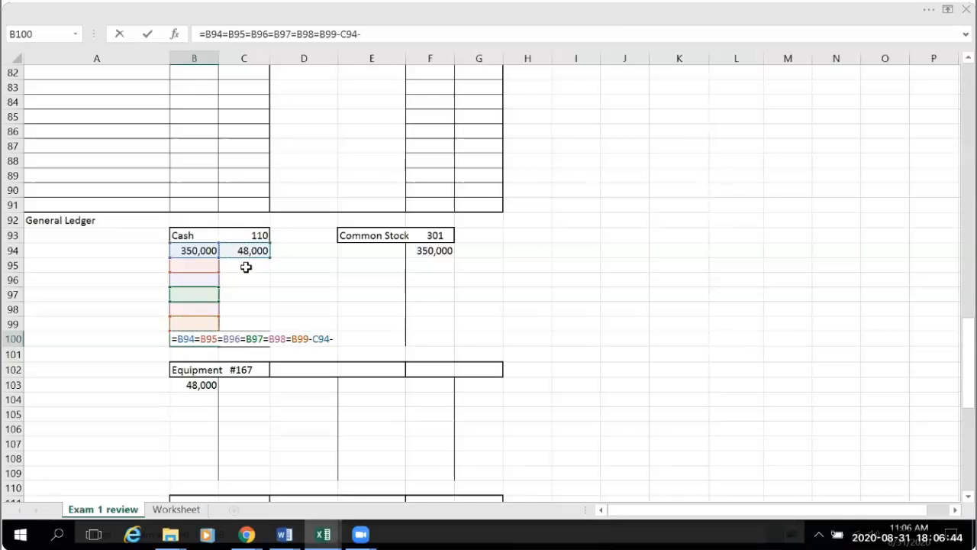
pyautogui.click(246, 266)
pyautogui.write('-')
pyautogui.click(243, 281)
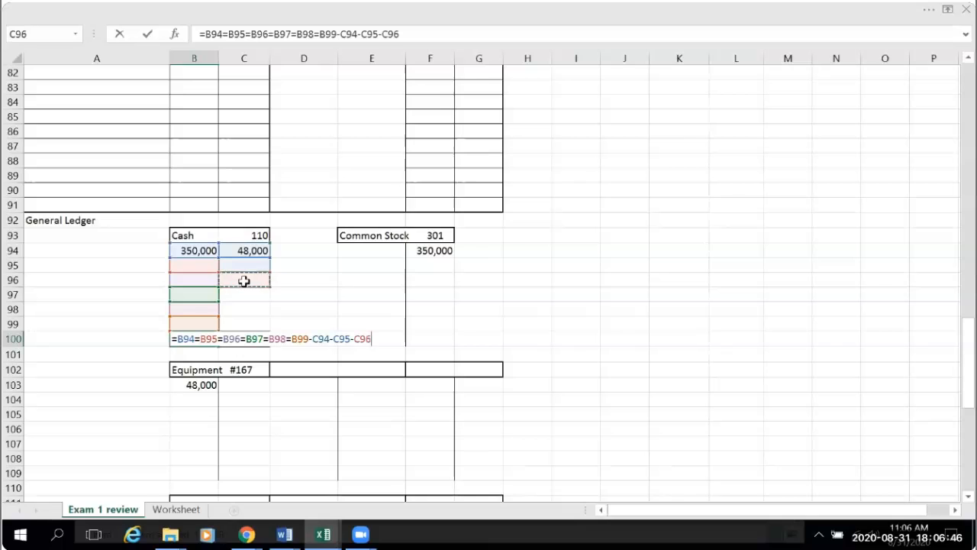
pyautogui.write('-')
pyautogui.click(241, 297)
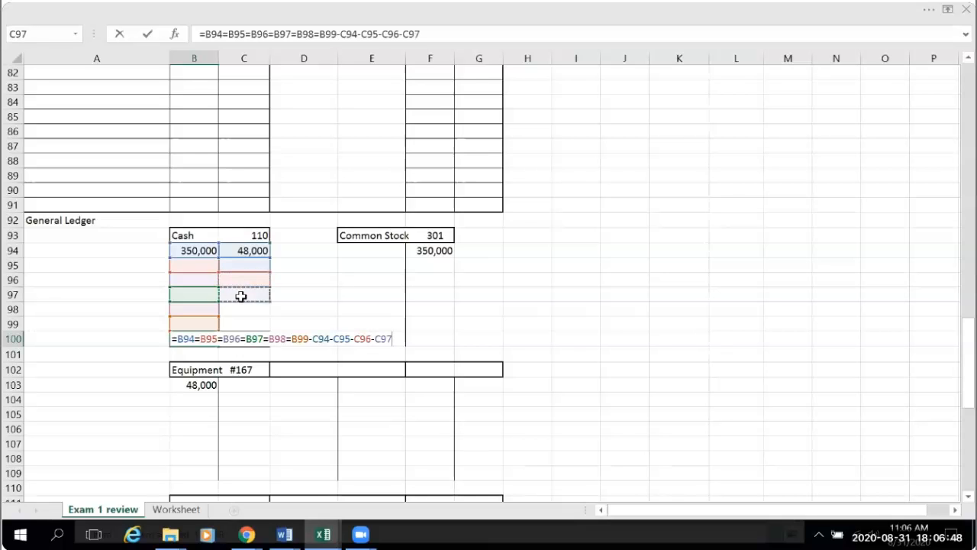
pyautogui.write('-')
pyautogui.click(242, 309)
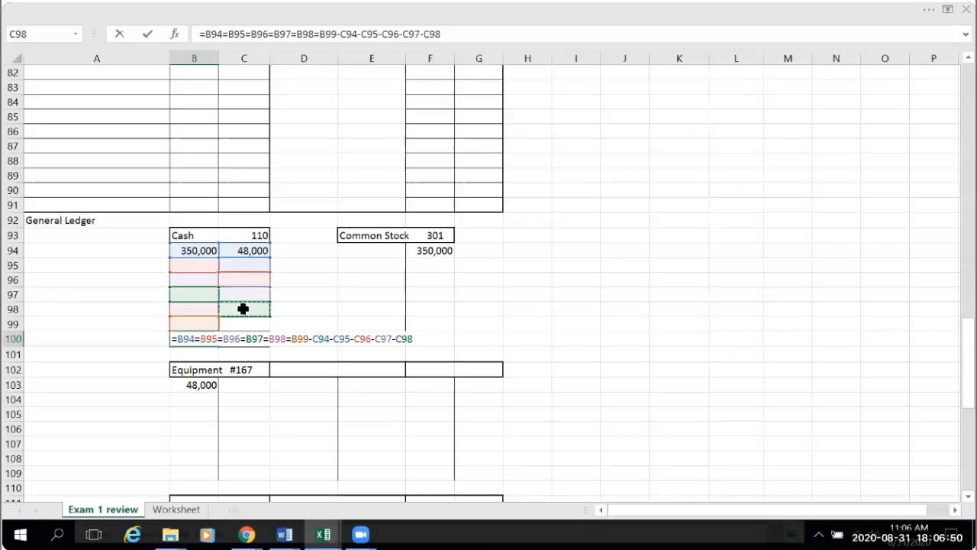
pyautogui.write('-')
pyautogui.click(244, 316)
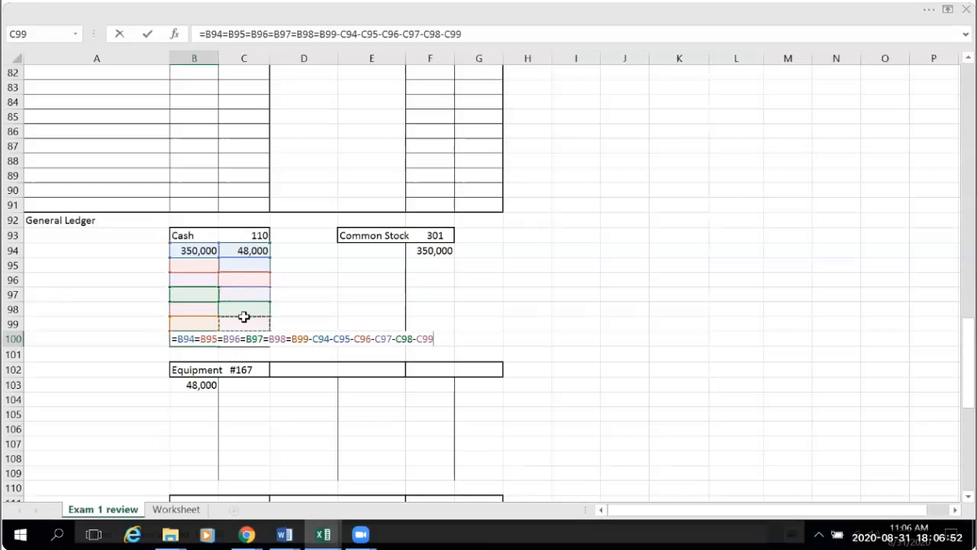
pyautogui.press('Return')
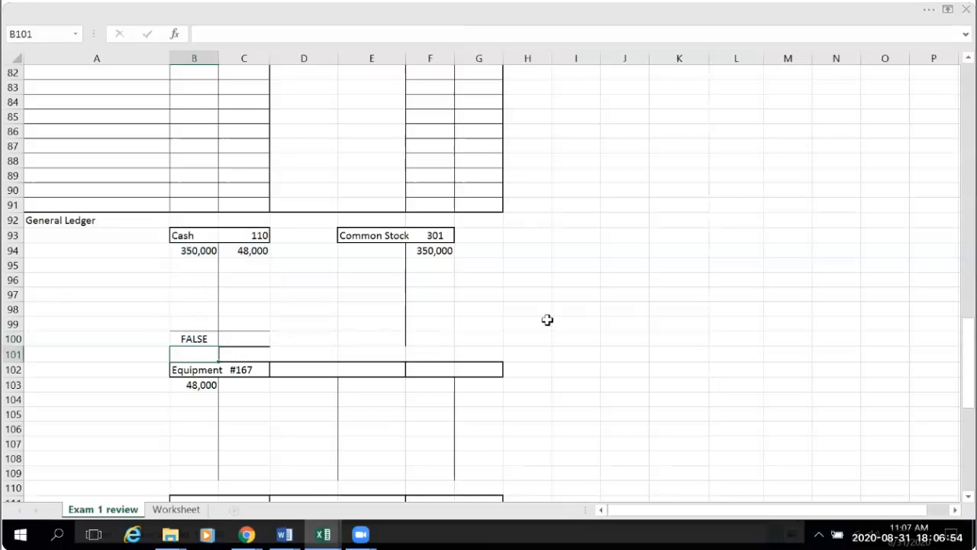
# - Correct the Cash balance formula in B100 by replacing the equals signs between B94 and B99 with plus signs
pyautogui.click(190, 336)
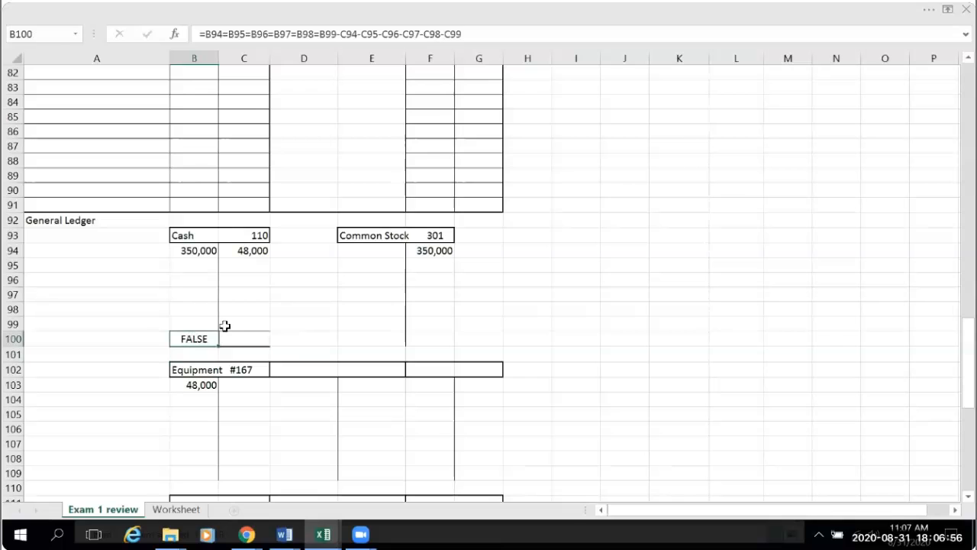
pyautogui.click(229, 34)
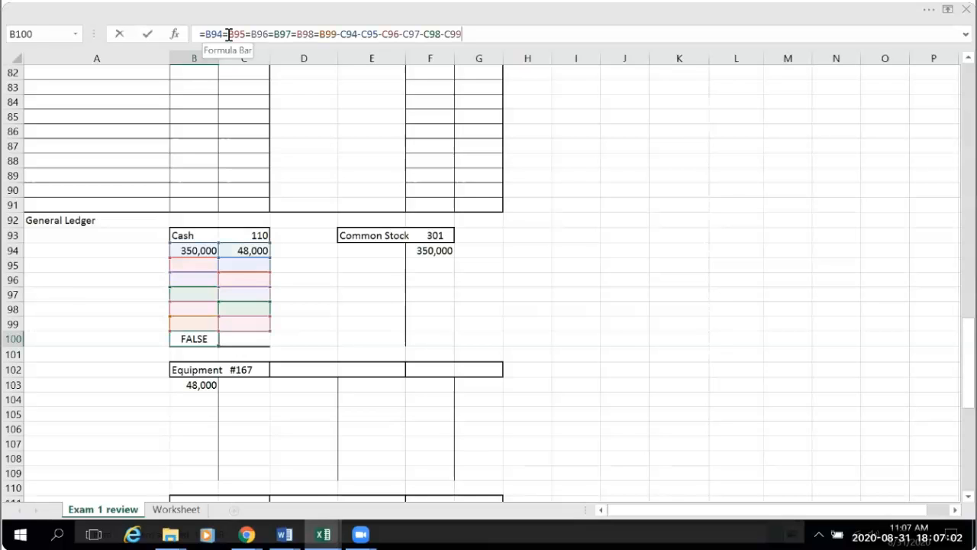
pyautogui.press('BackSpace')
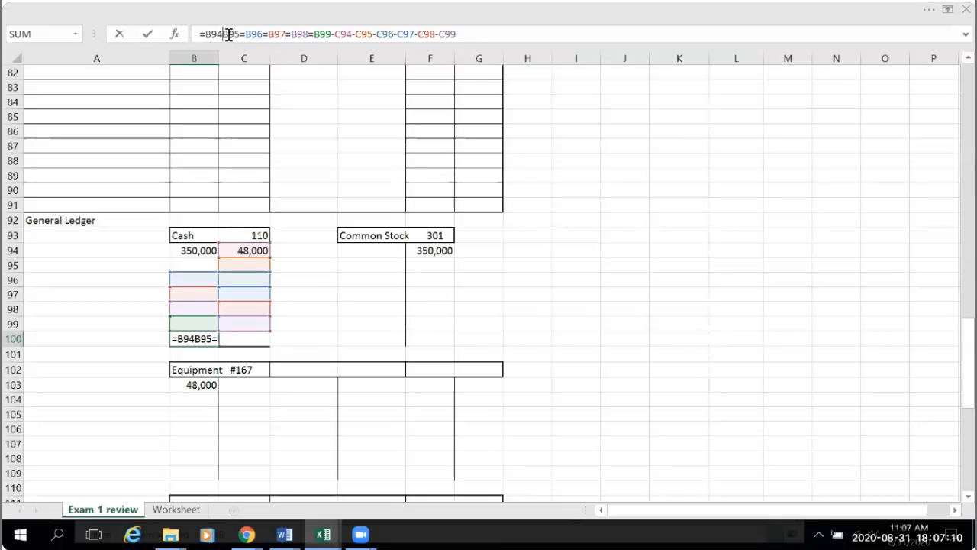
pyautogui.write('+')
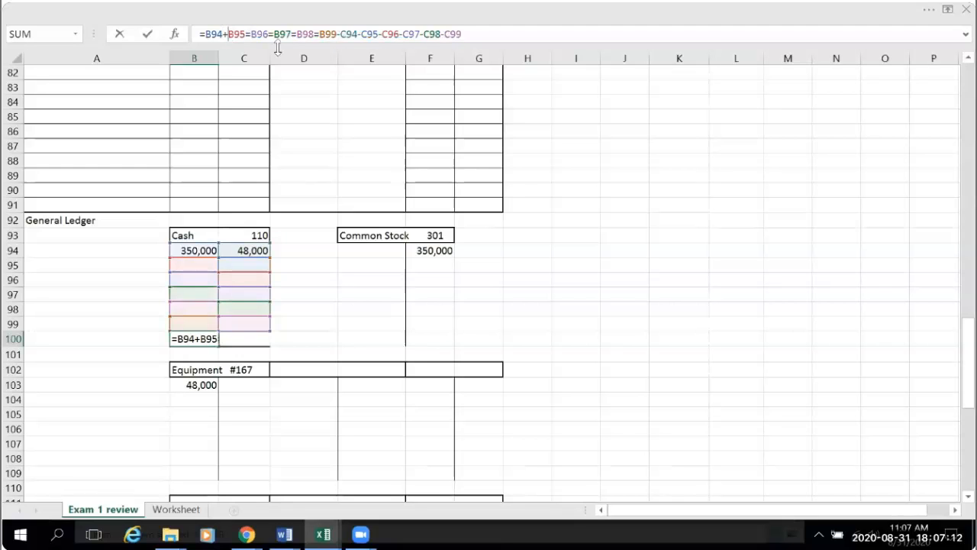
pyautogui.click(252, 33)
pyautogui.press('BackSpace')
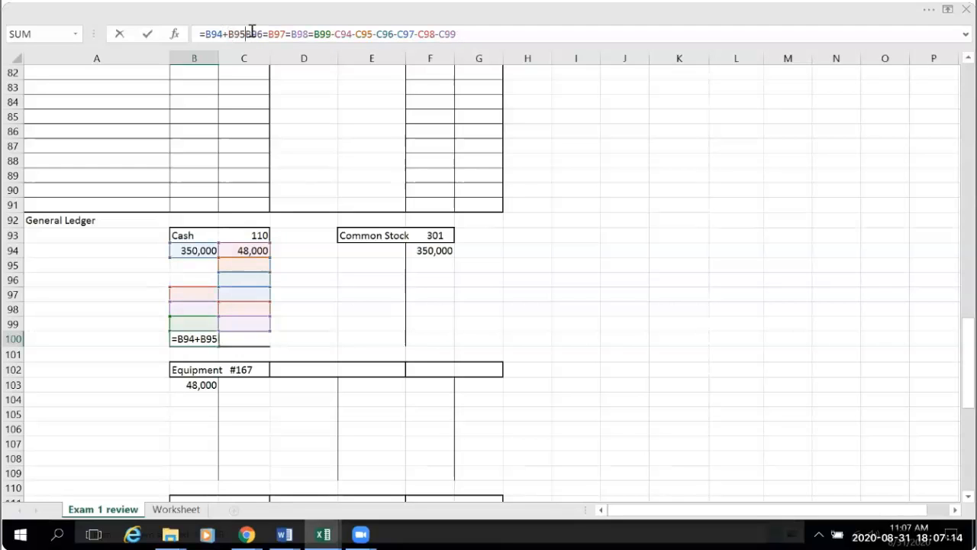
pyautogui.write('+')
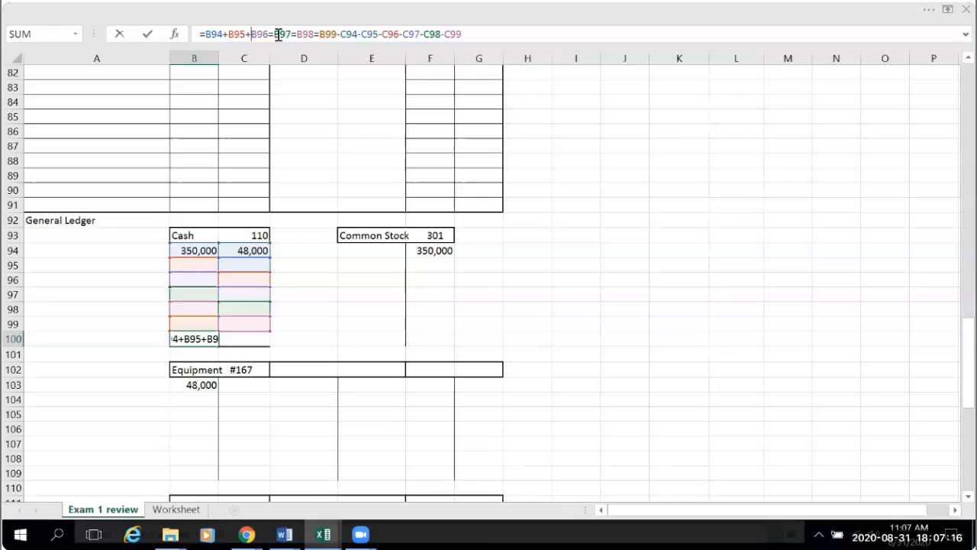
pyautogui.click(273, 34)
pyautogui.press('BackSpace')
pyautogui.write('+')
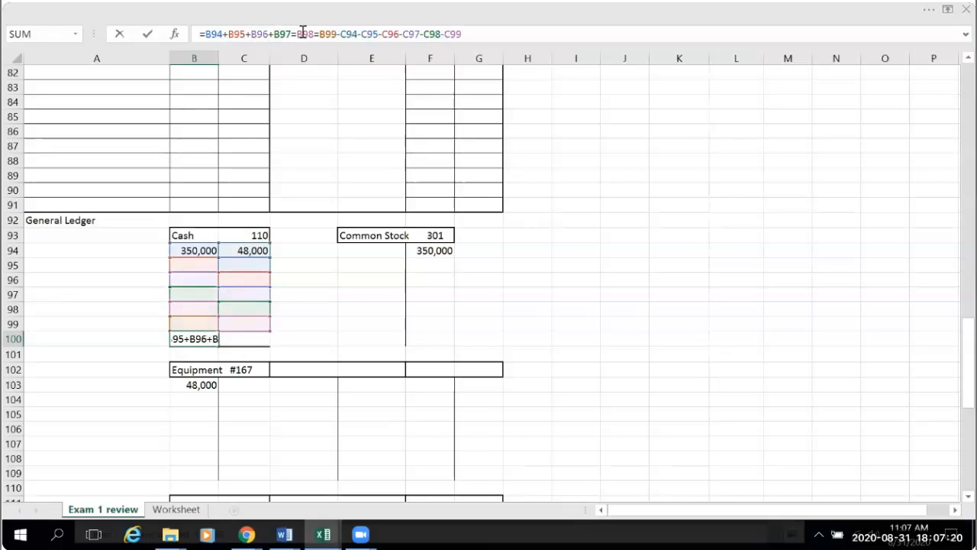
pyautogui.click(297, 34)
pyautogui.press('BackSpace')
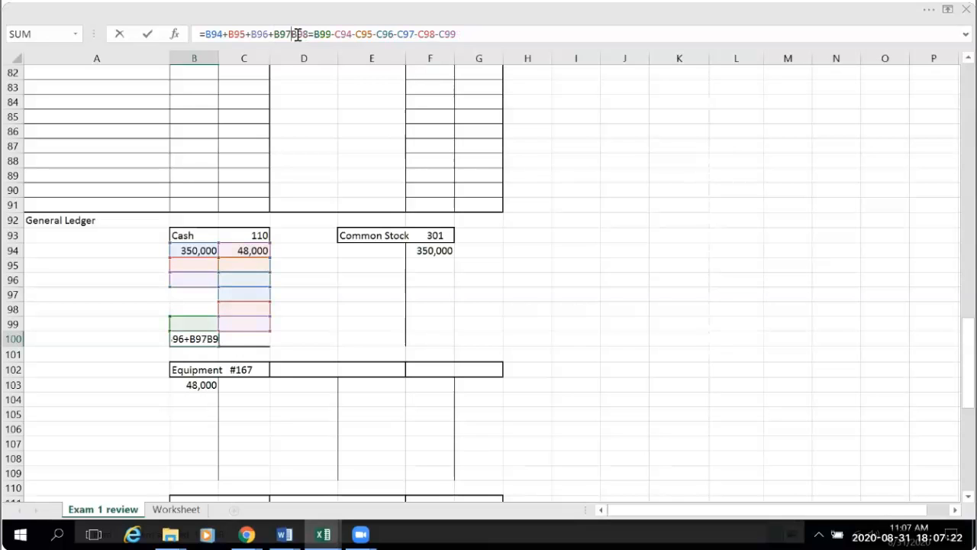
pyautogui.write('+')
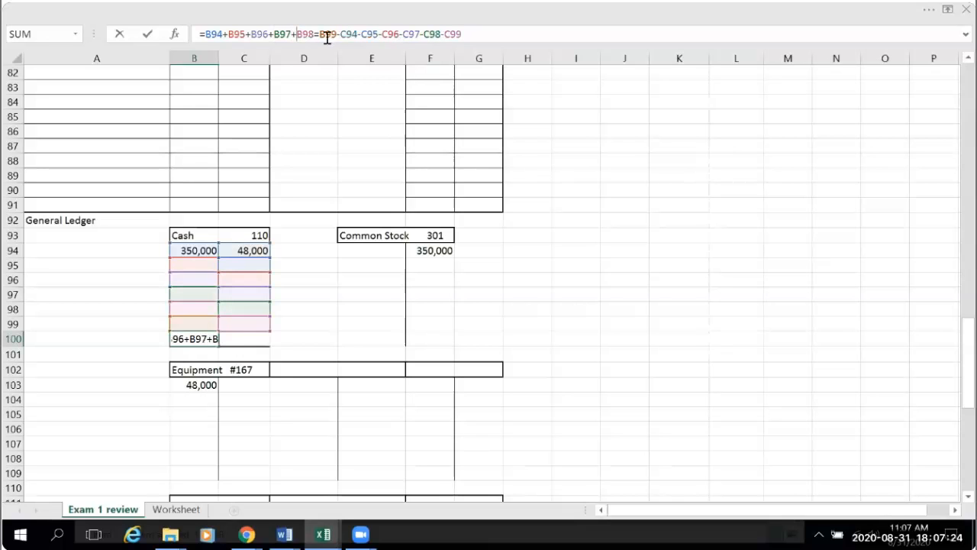
pyautogui.press('BackSpace')
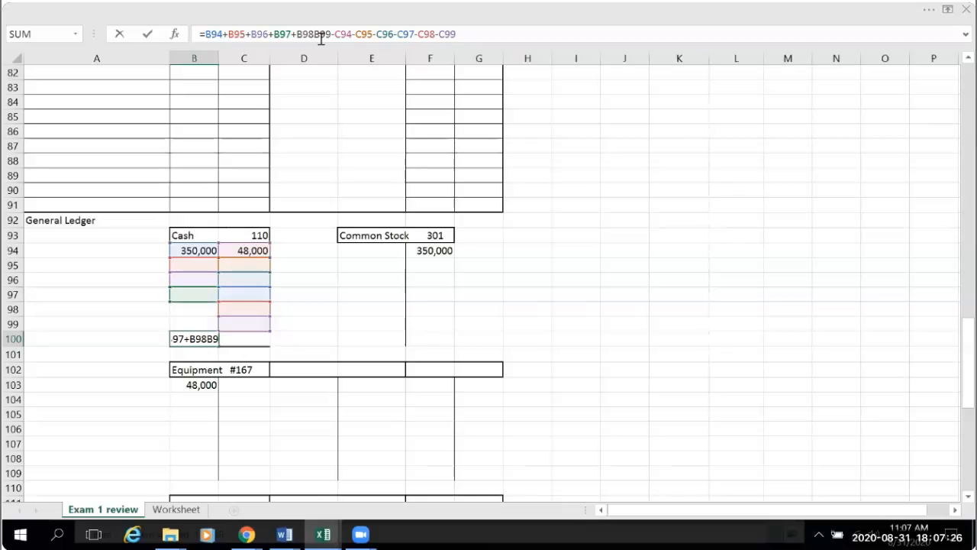
pyautogui.write('+')
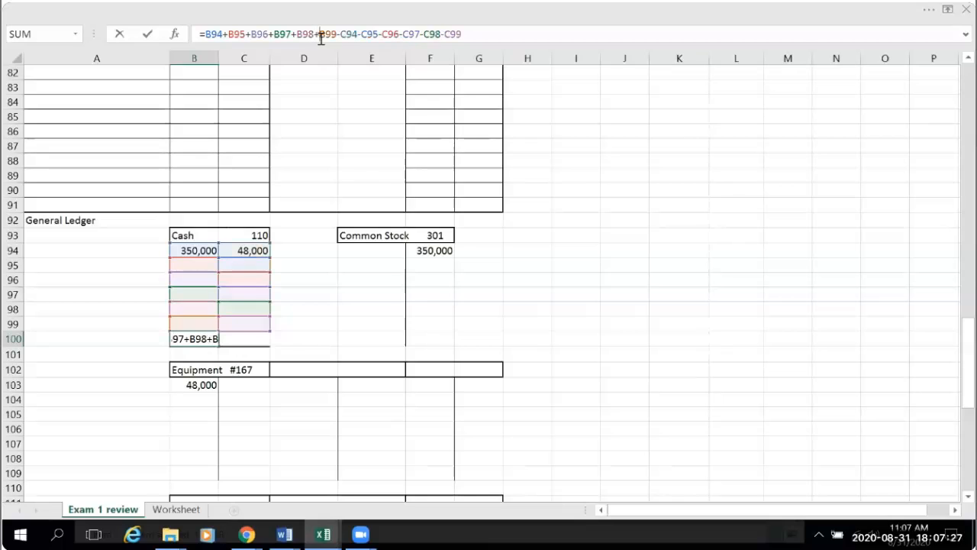
pyautogui.click(622, 337)
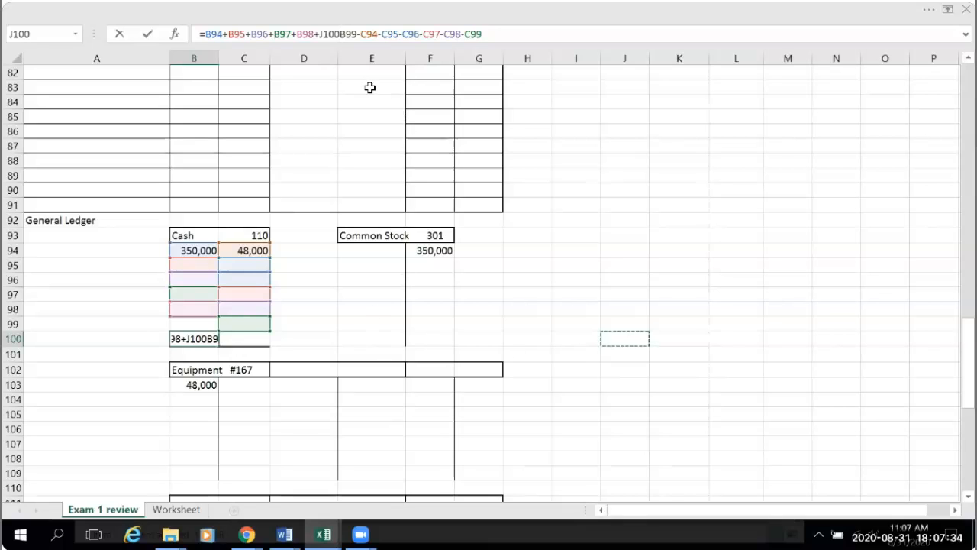
pyautogui.press('BackSpace')
pyautogui.press('BackSpace')
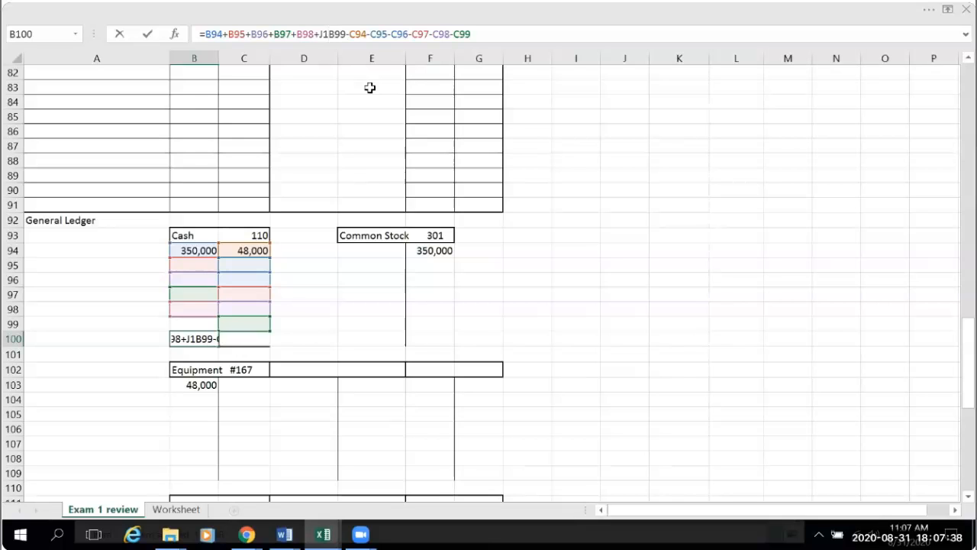
pyautogui.press('BackSpace')
pyautogui.press('BackSpace')
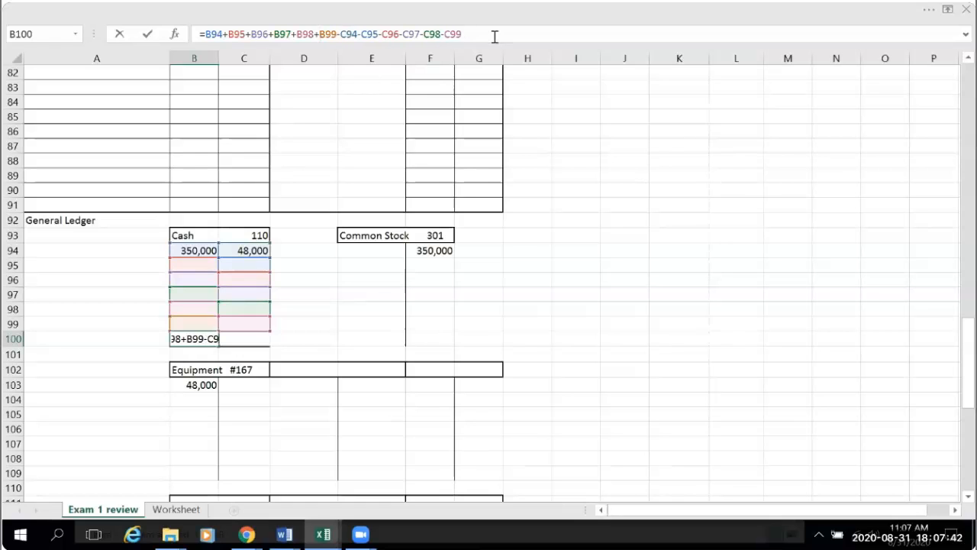
# - Enter the finished Cash balance formula in B100 of the Cash T account
pyautogui.press('Return')
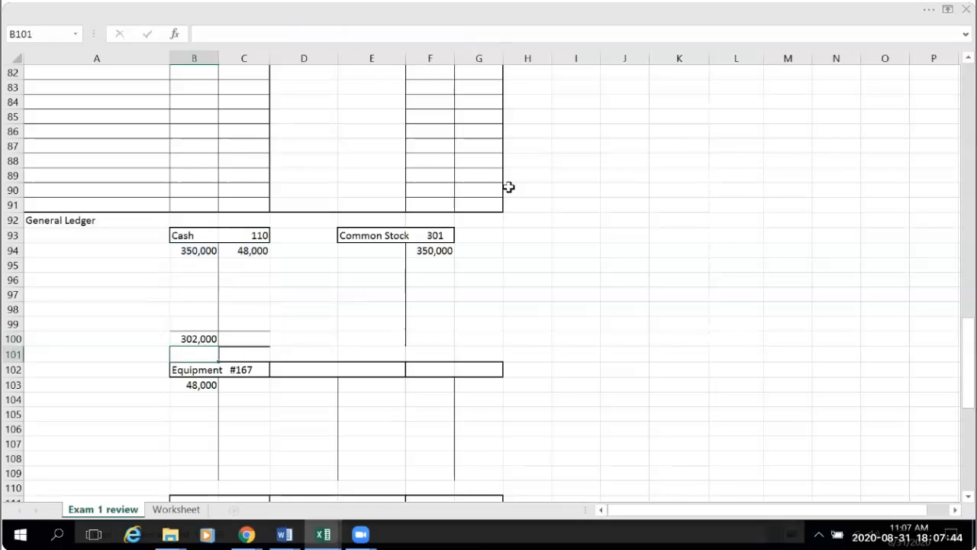
pyautogui.click(639, 341)
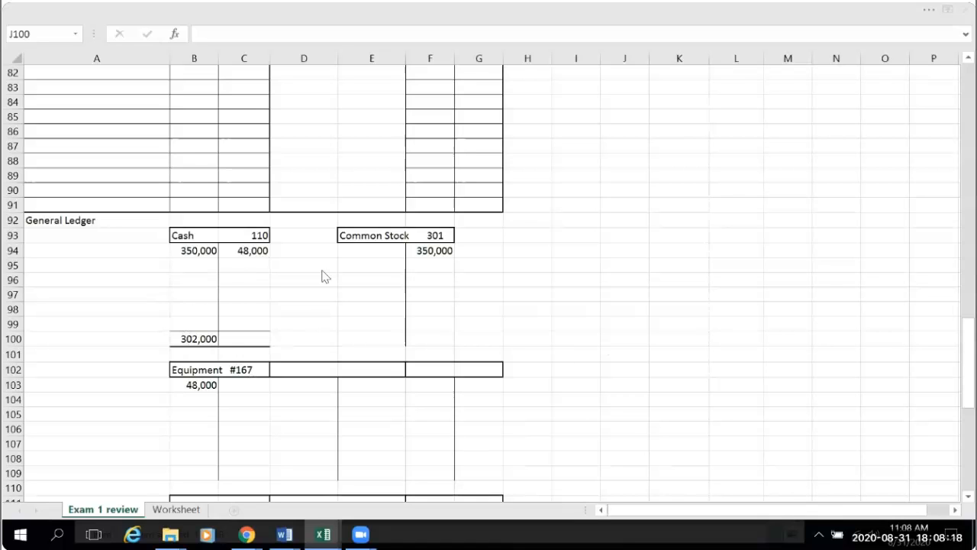
pyautogui.click(648, 310)
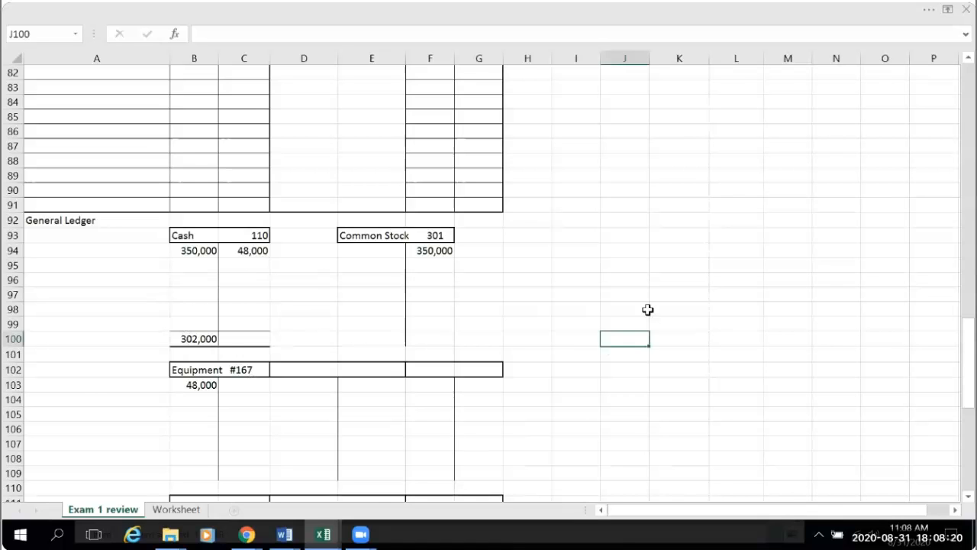
# - Enter Cash as the indented credit account in A25 for the utility bill journal entry
pyautogui.scroll(20, 648, 310)
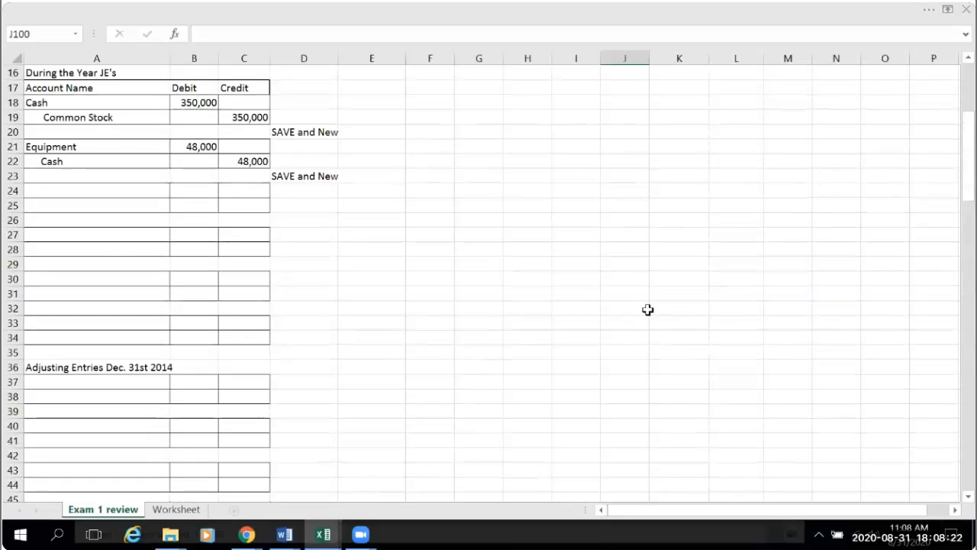
pyautogui.scroll(5, 647, 309)
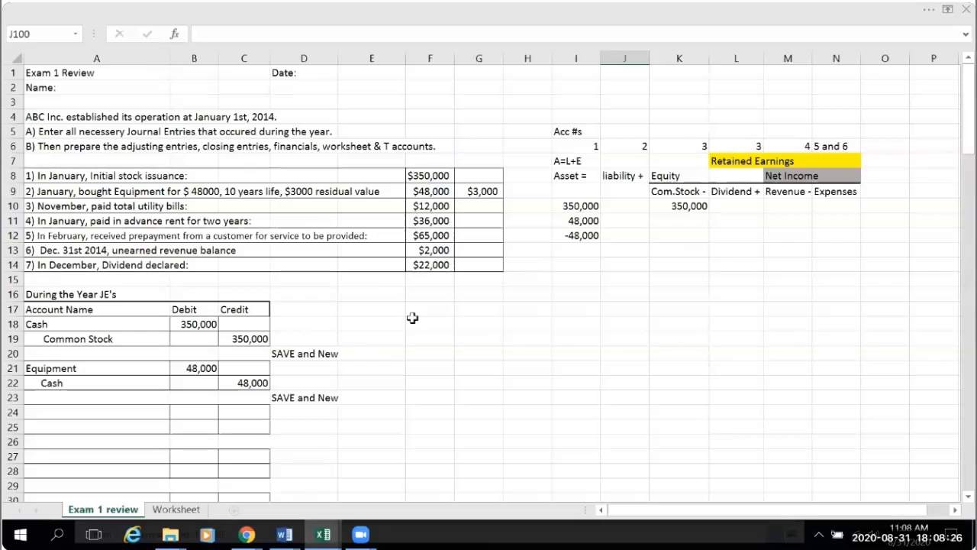
pyautogui.scroll(-1, 412, 318)
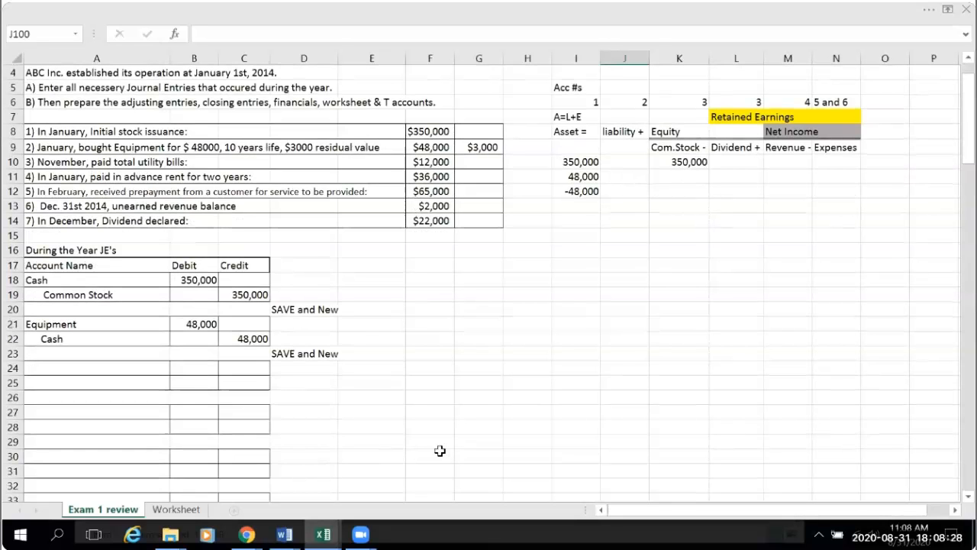
pyautogui.scroll(-1, 470, 404)
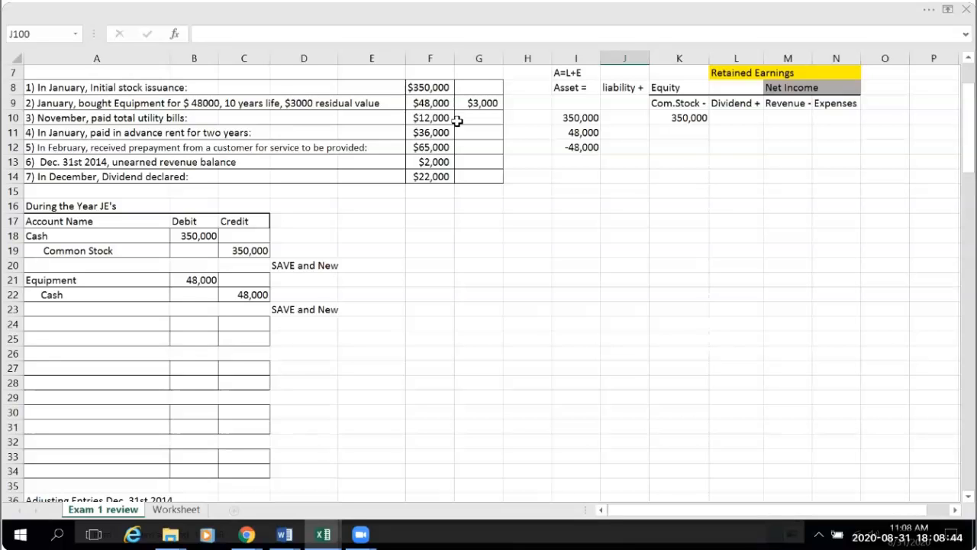
pyautogui.click(47, 339)
pyautogui.doubleClick(51, 339)
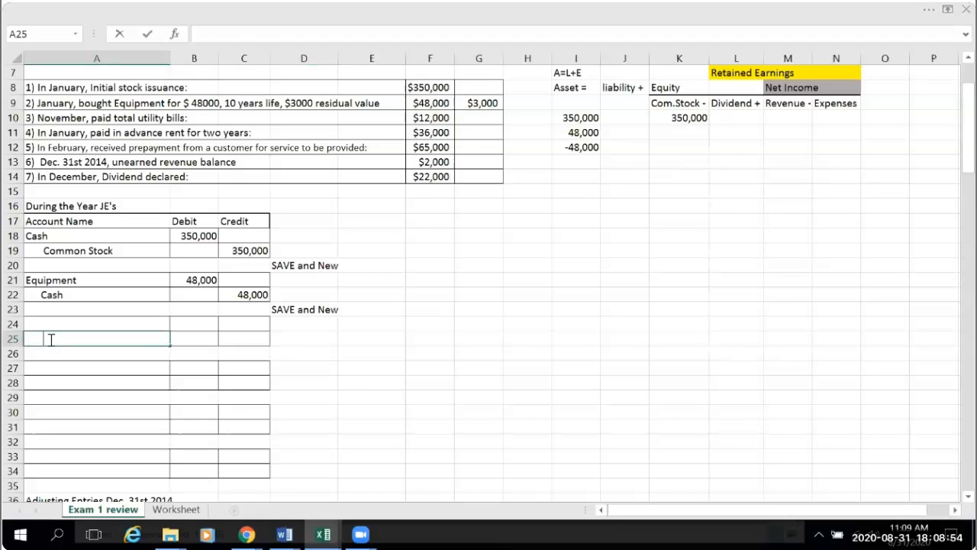
pyautogui.write('Cash')
# - Link the Cash credit amount in C25 to the utility bill figure with =F10
pyautogui.click(239, 336)
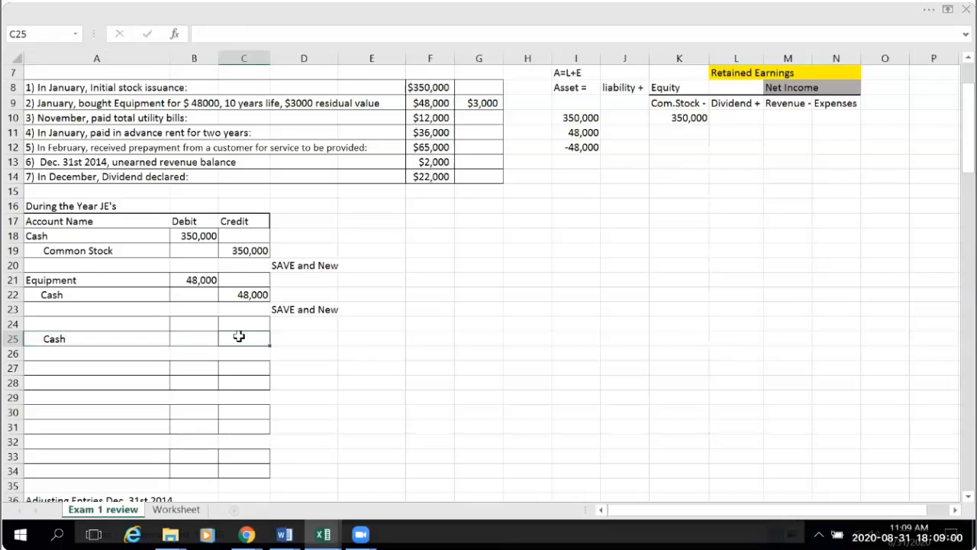
pyautogui.write('=')
pyautogui.click(432, 118)
pyautogui.press('Return')
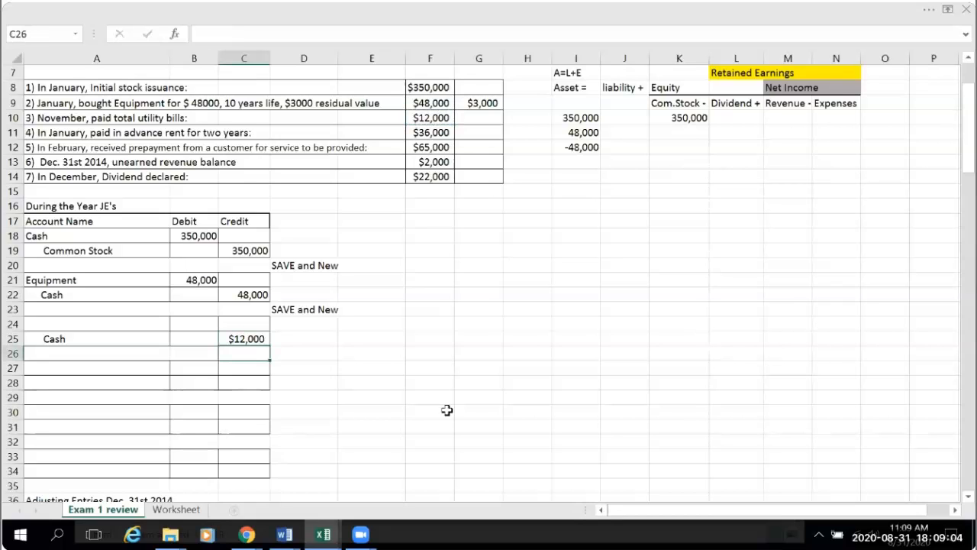
pyautogui.click(446, 411)
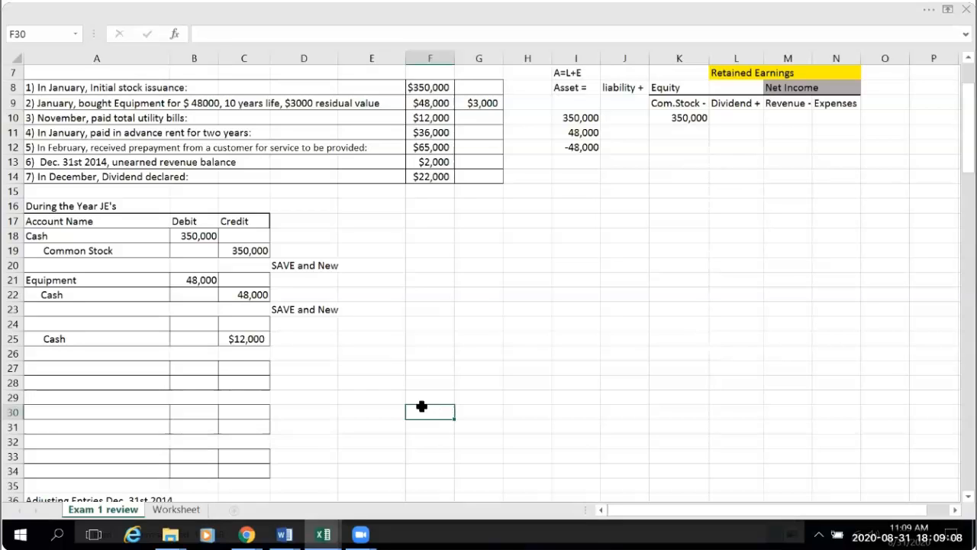
# - Format the Cash credit in C25 as Number with no decimal places
pyautogui.click(234, 339)
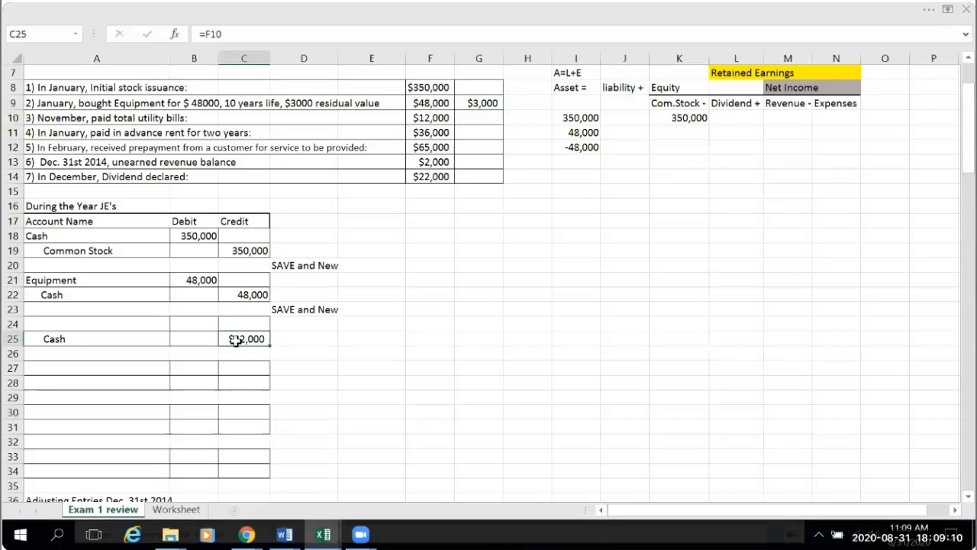
pyautogui.click(941, 13)
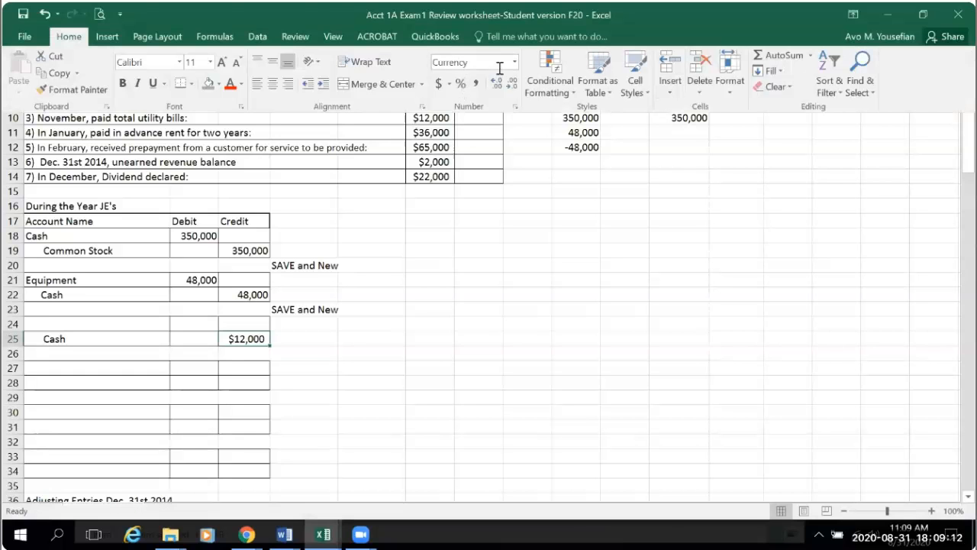
pyautogui.click(449, 84)
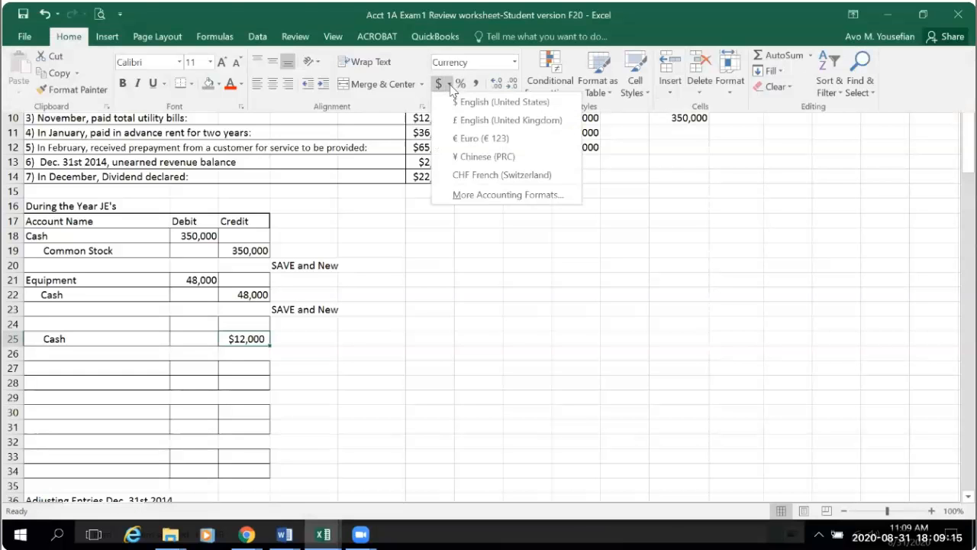
pyautogui.click(517, 62)
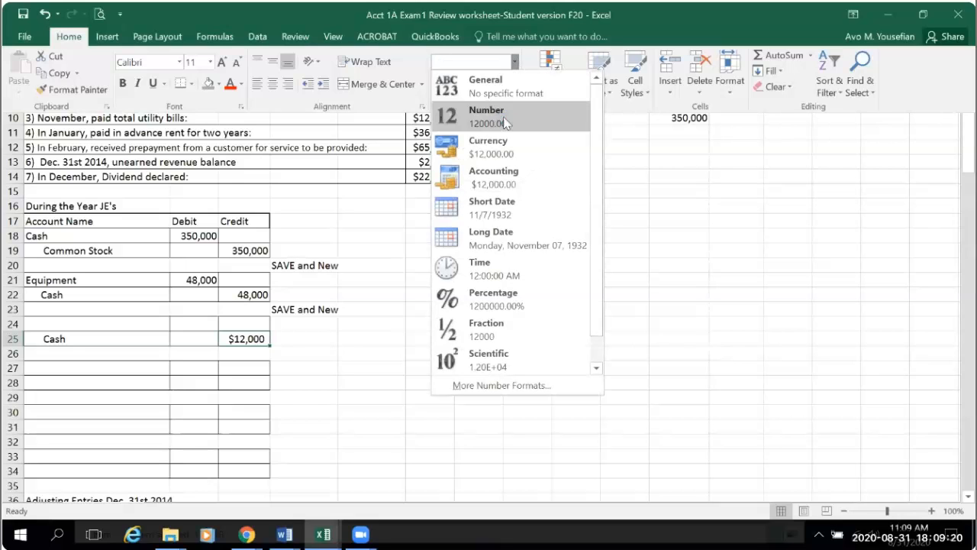
pyautogui.click(503, 116)
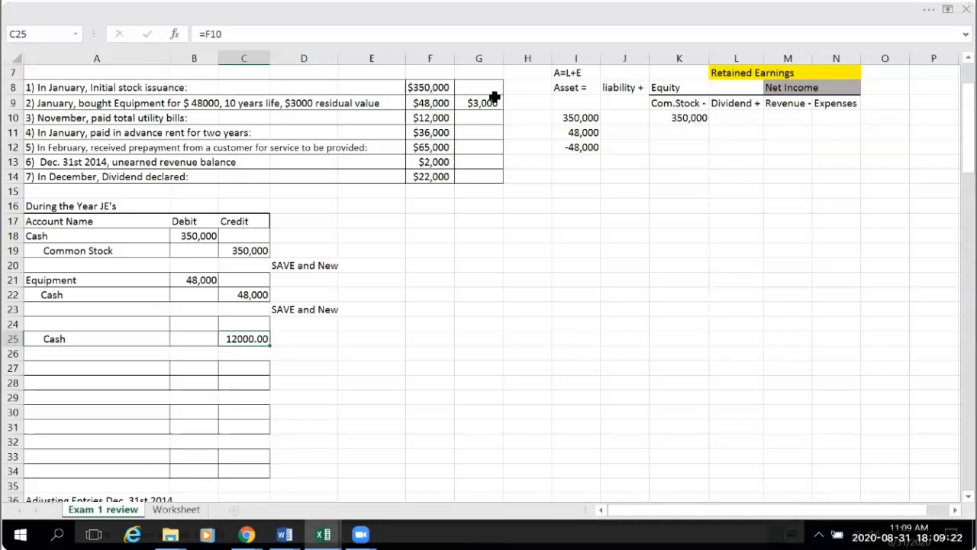
pyautogui.click(926, 11)
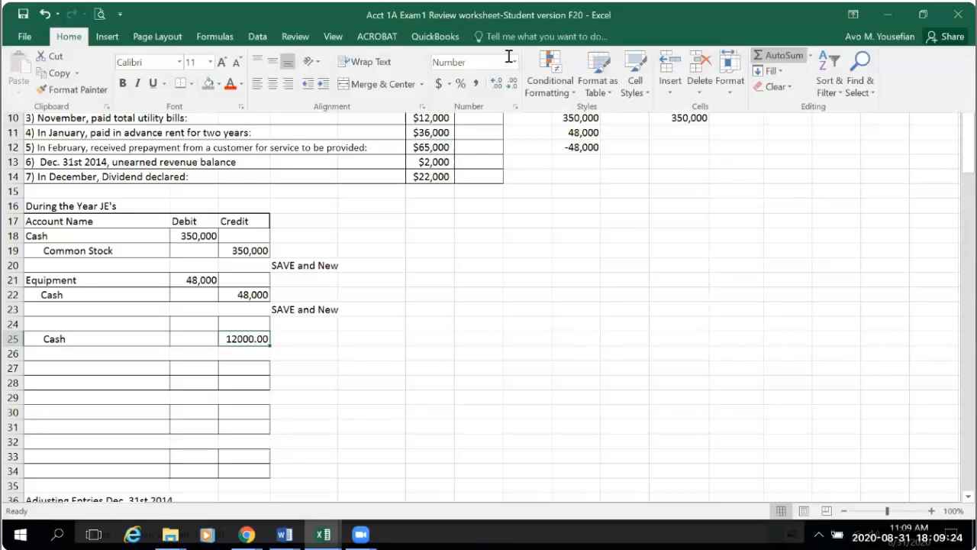
pyautogui.click(511, 82)
pyautogui.click(512, 82)
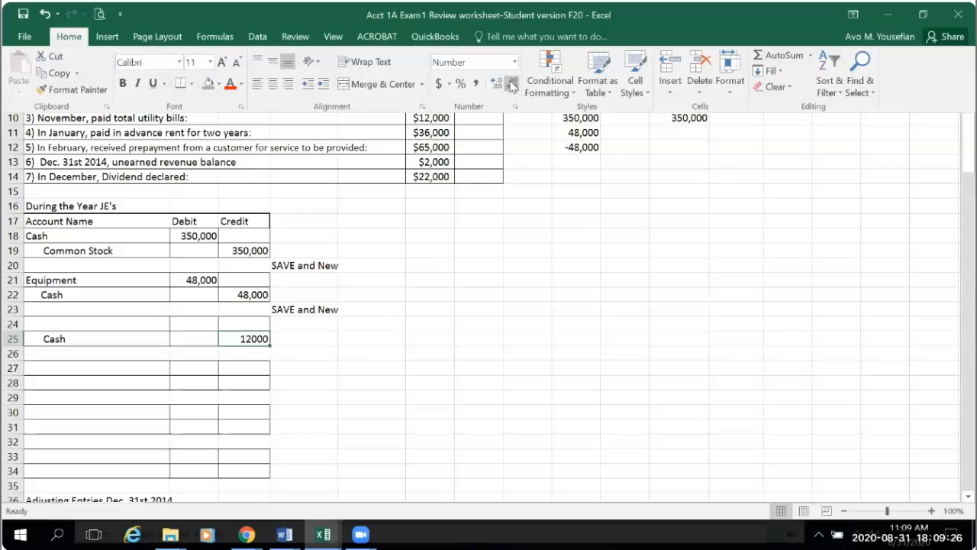
pyautogui.click(436, 411)
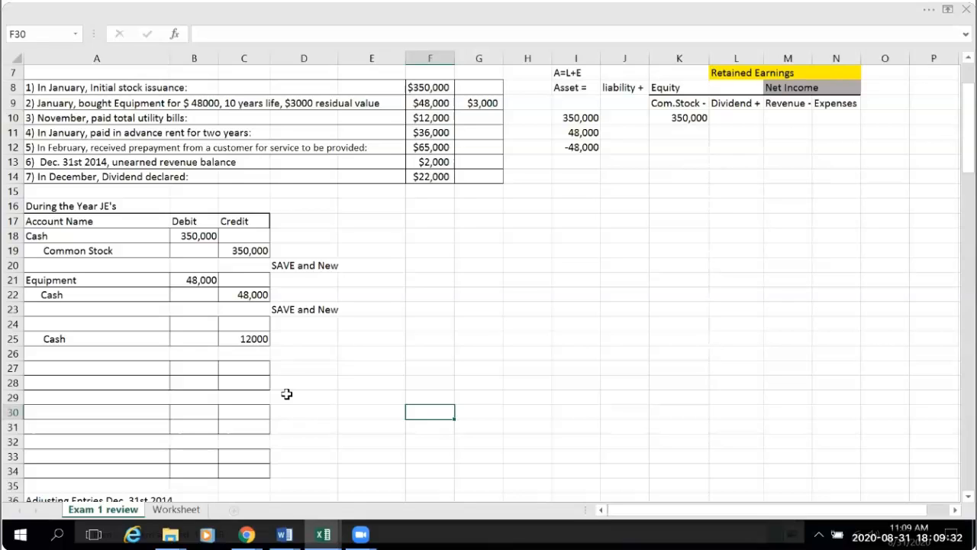
# - Set the debit amount in B24 equal to the Cash credit with =C25
pyautogui.click(190, 325)
pyautogui.write('=')
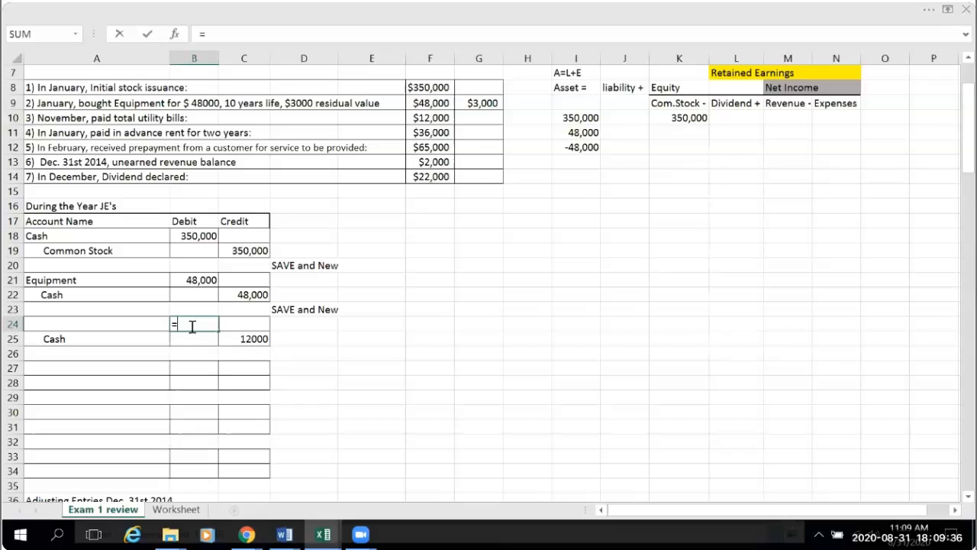
pyautogui.click(249, 339)
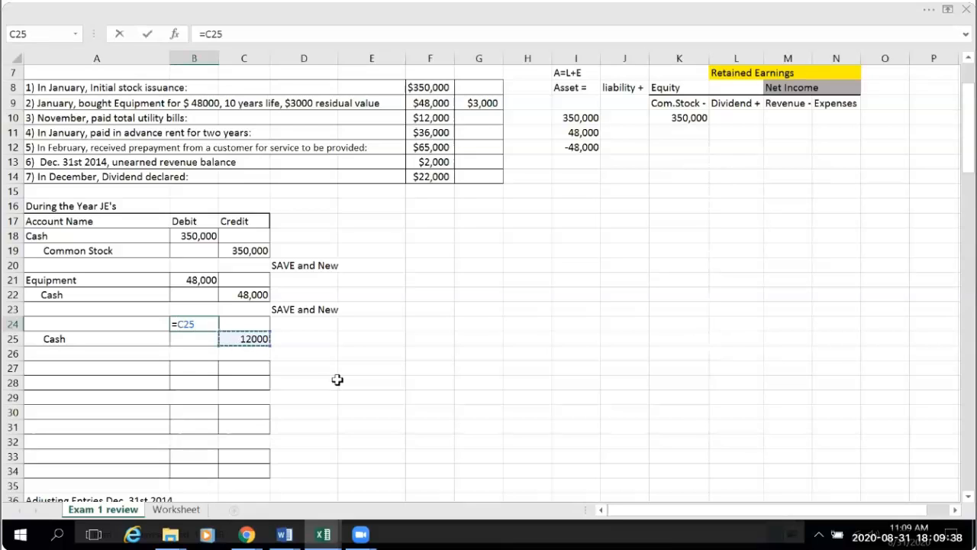
pyautogui.press('Return')
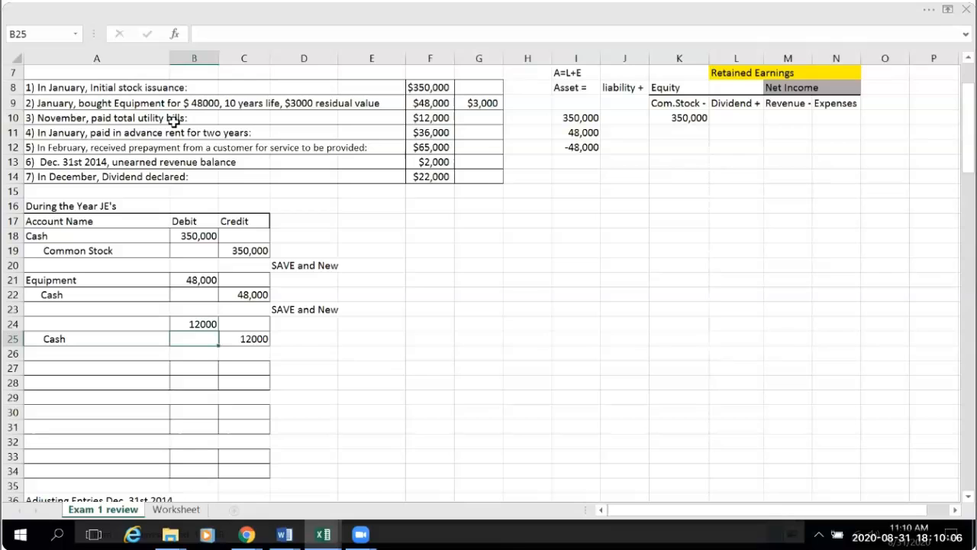
# - Enter Utility Expense as the debit account name in A24
pyautogui.click(45, 325)
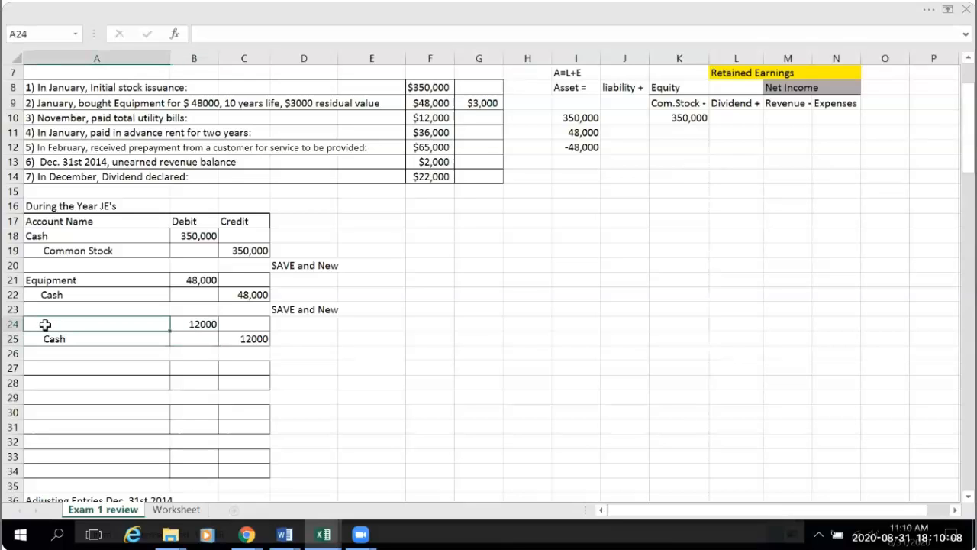
pyautogui.write('Utility E')
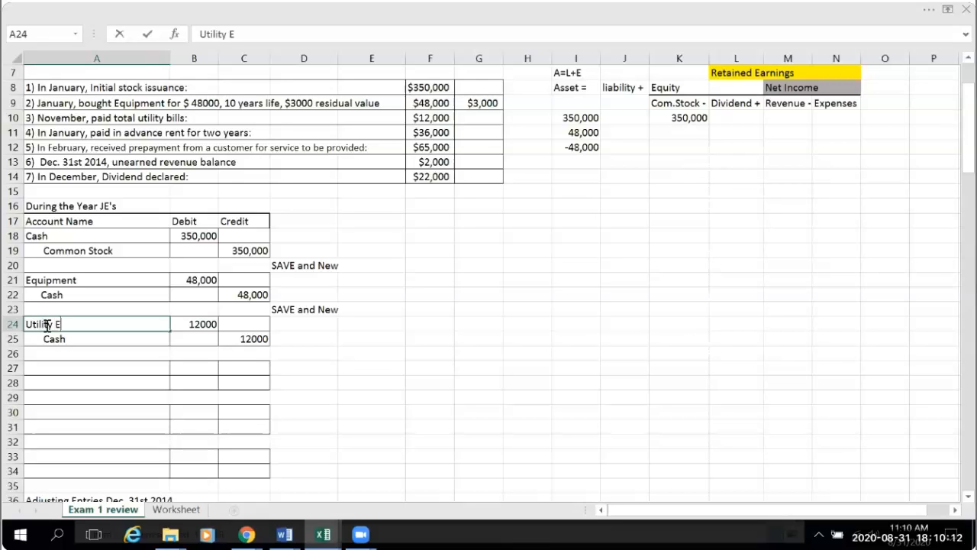
pyautogui.write('xpense')
pyautogui.click(497, 371)
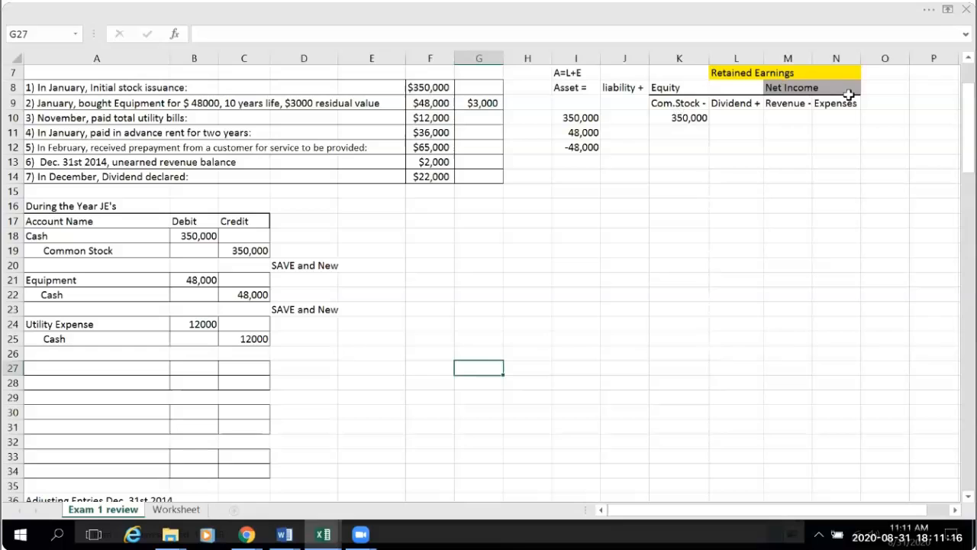
# - Link the Expenses cell N13 in the accounting equation table to the Utility Expense debit with =B24
pyautogui.click(832, 160)
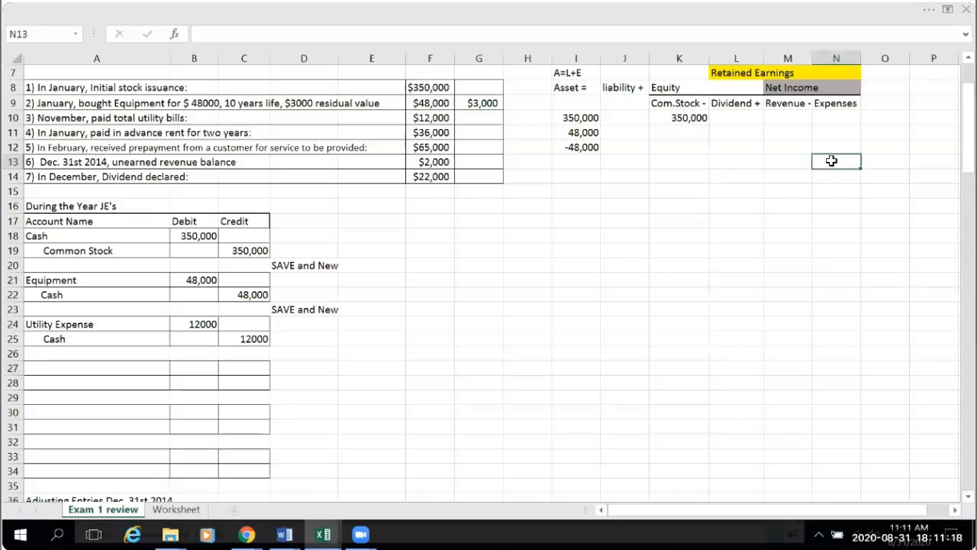
pyautogui.write('=')
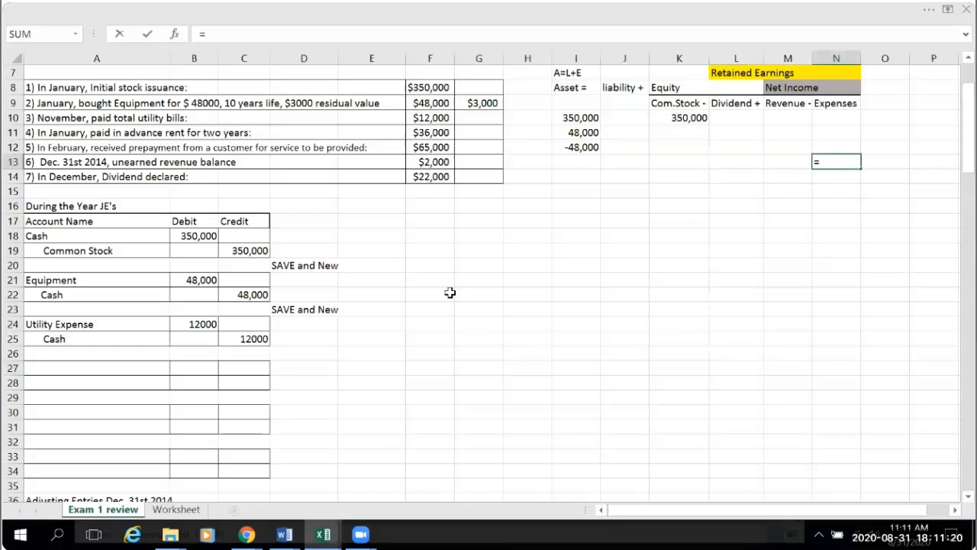
pyautogui.click(173, 322)
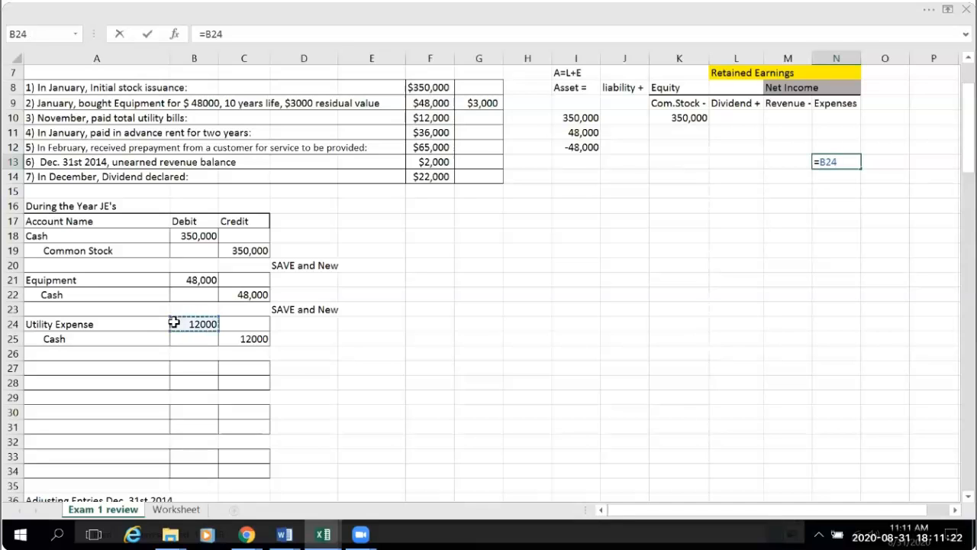
pyautogui.press('Return')
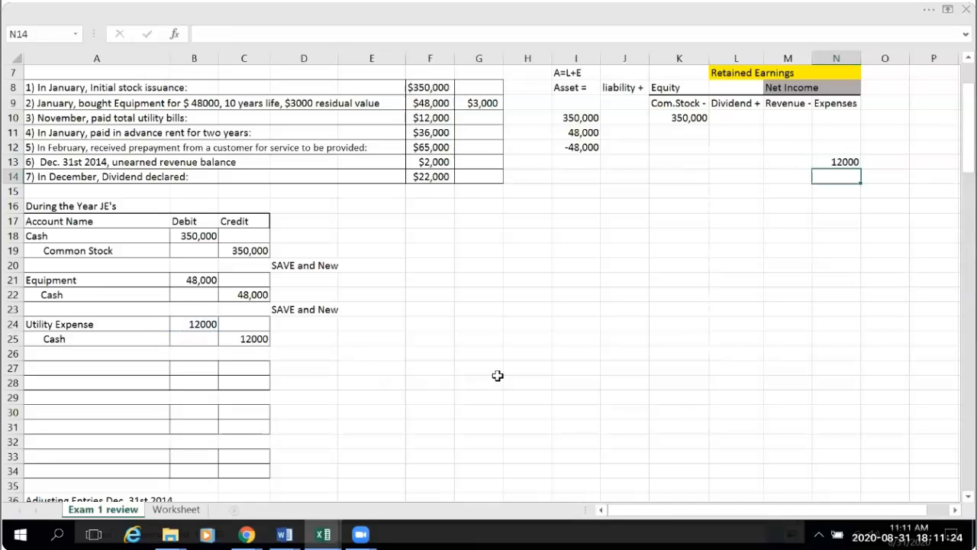
# - Turn the utility amount in Expenses cell N13 negative by changing its formula to =-B24
pyautogui.click(837, 161)
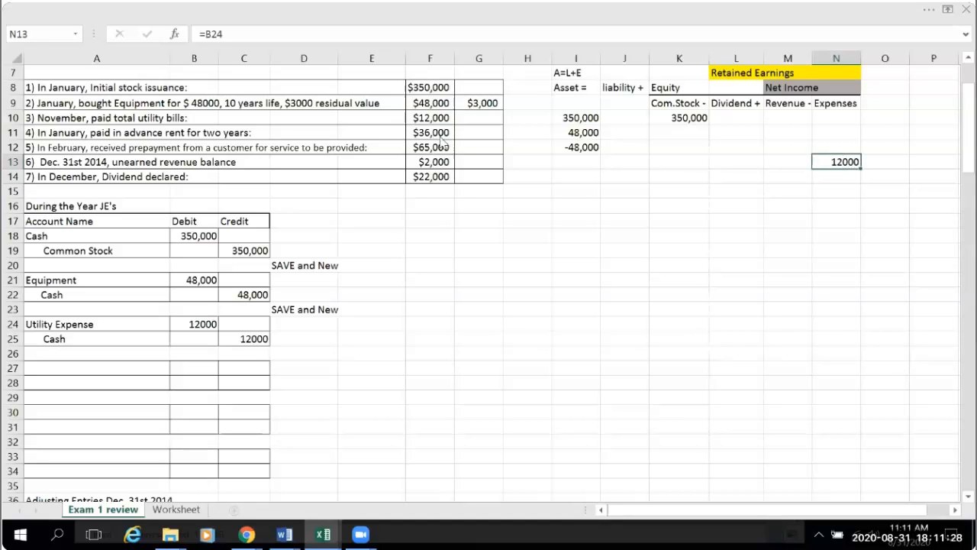
pyautogui.click(206, 36)
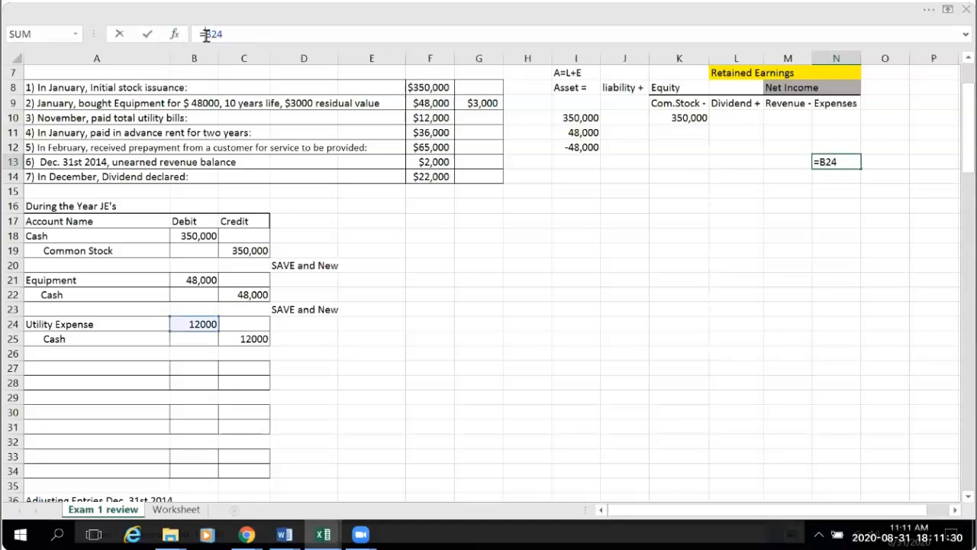
pyautogui.write('-')
pyautogui.press('Return')
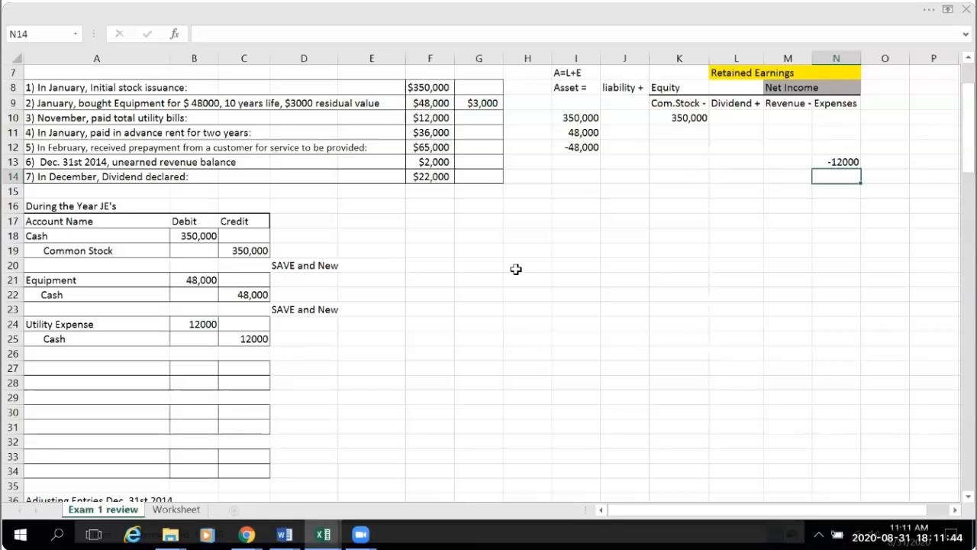
# - Link the Asset cell I13 to the Cash credit of the utility entry with =C25
pyautogui.click(583, 163)
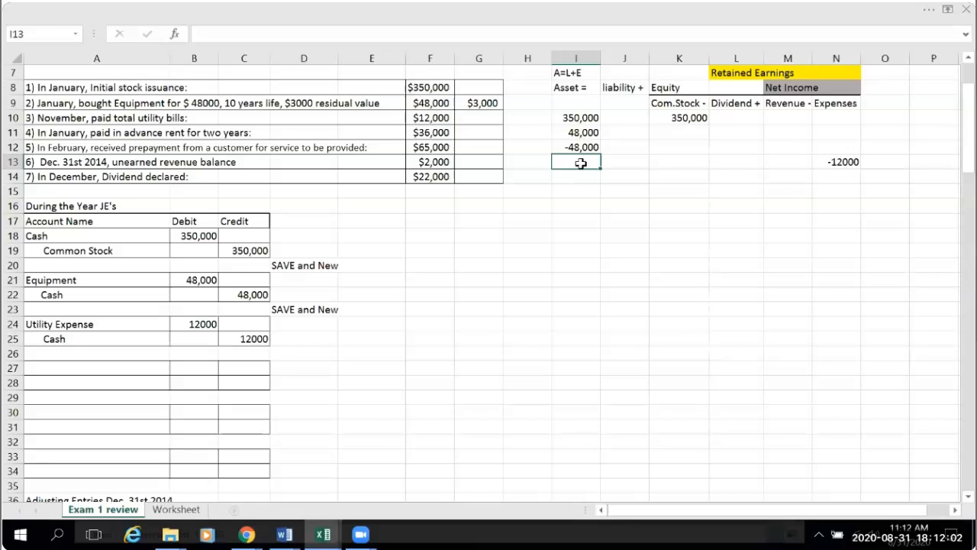
pyautogui.write('=')
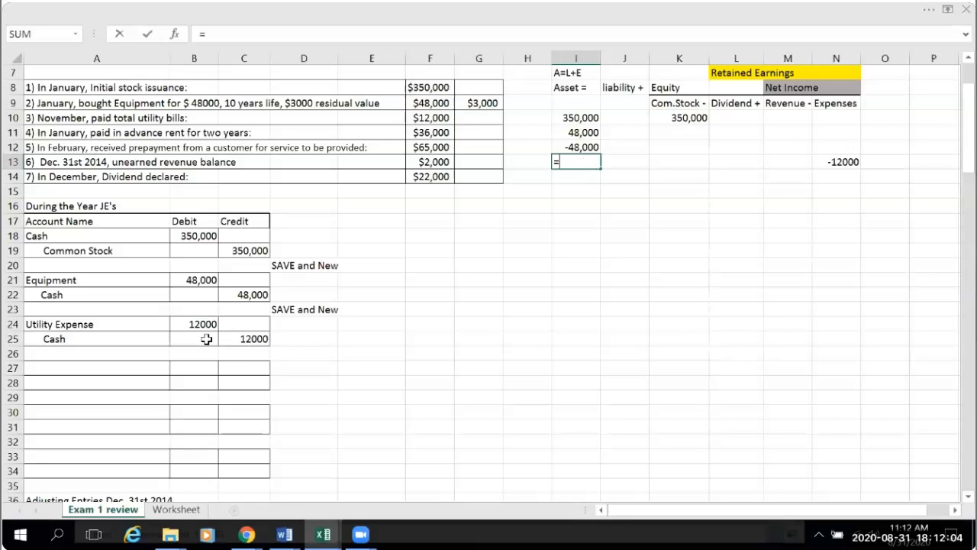
pyautogui.click(245, 339)
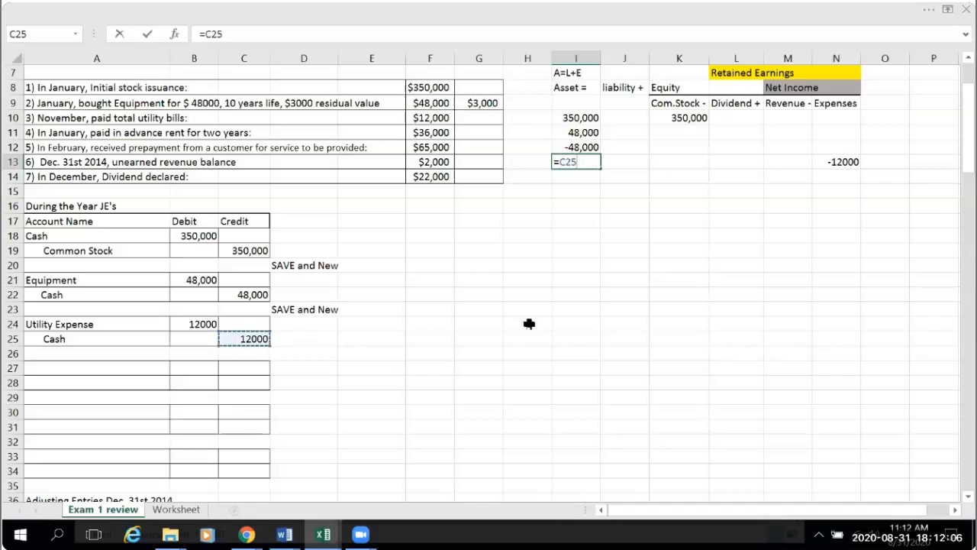
pyautogui.press('Return')
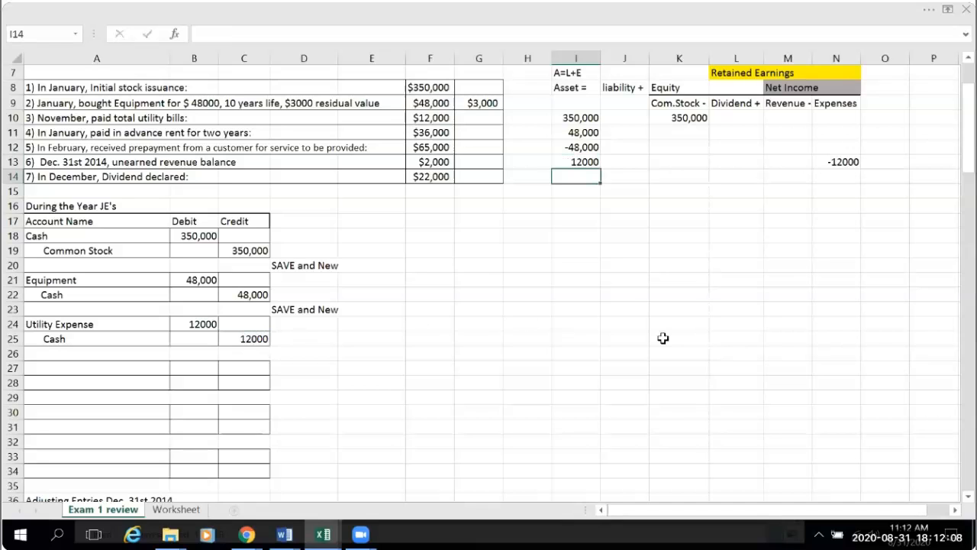
pyautogui.click(626, 307)
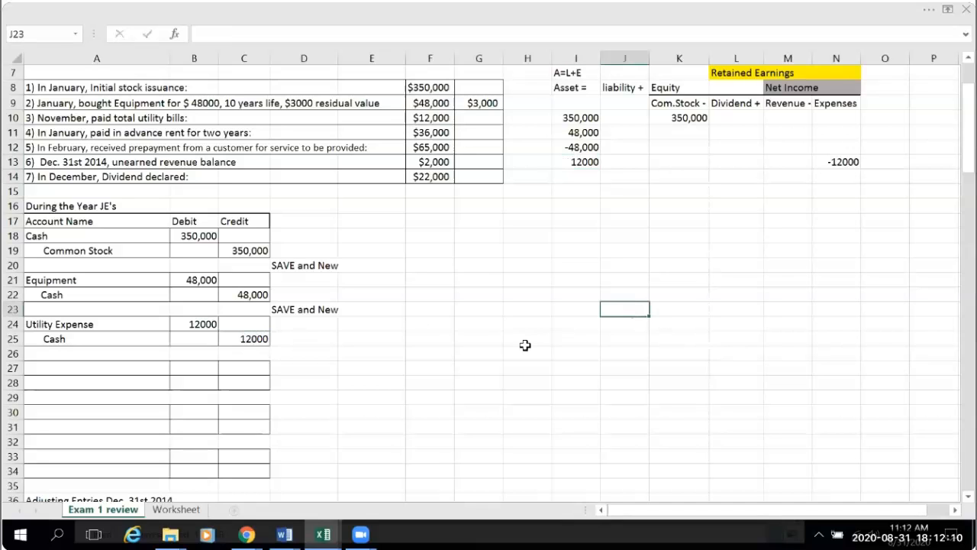
# - Re-enter the Expenses formula in N13 as =B24, without the minus sign
pyautogui.click(843, 162)
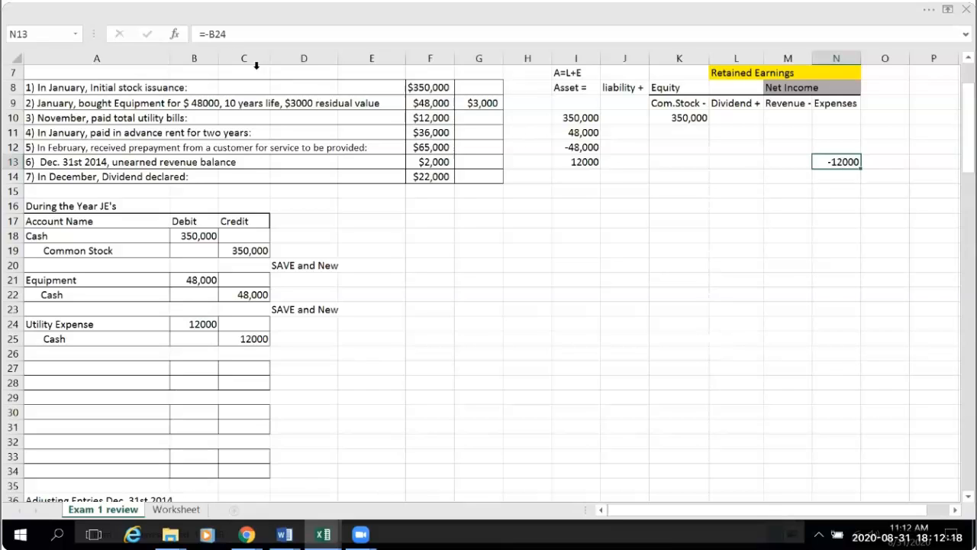
pyautogui.click(212, 36)
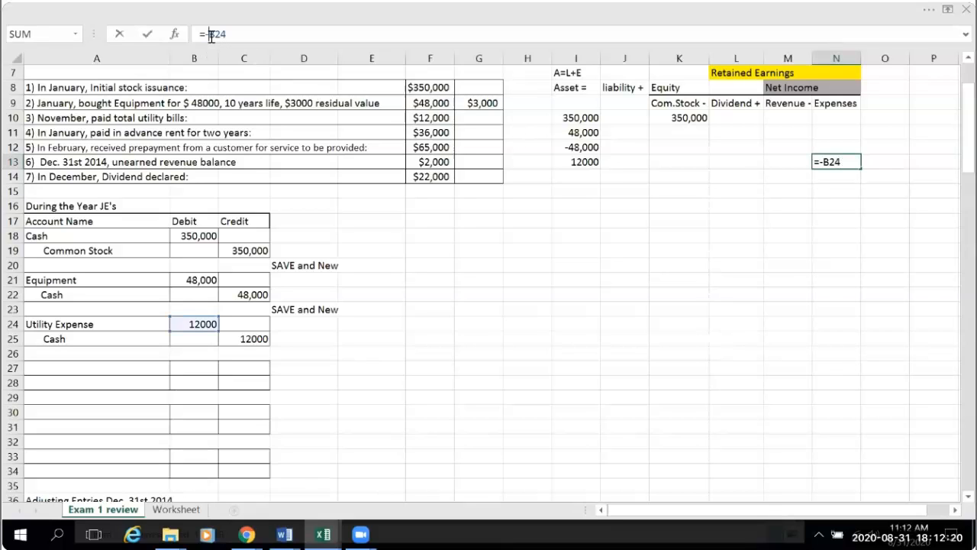
pyautogui.press('BackSpace')
pyautogui.click(619, 282)
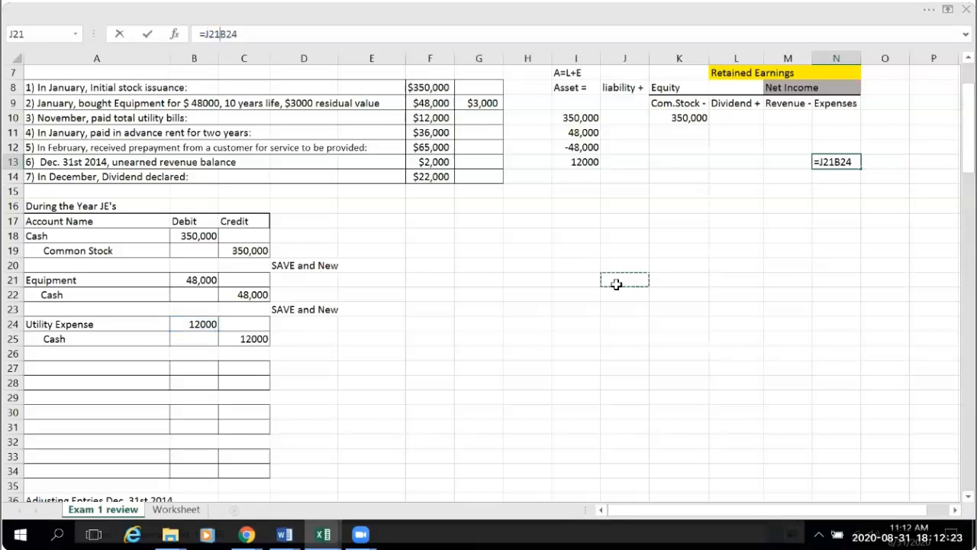
pyautogui.click(822, 162)
pyautogui.doubleClick(868, 166)
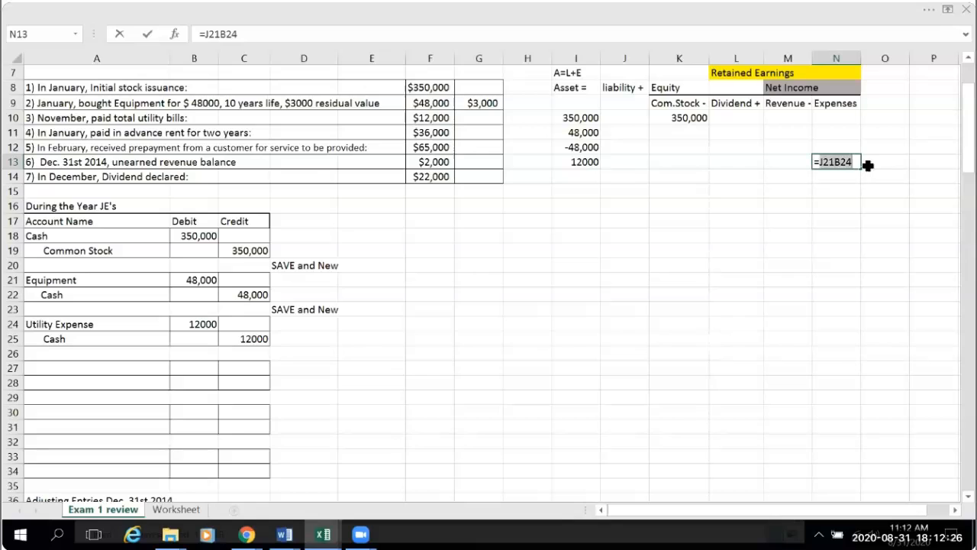
pyautogui.press('BackSpace')
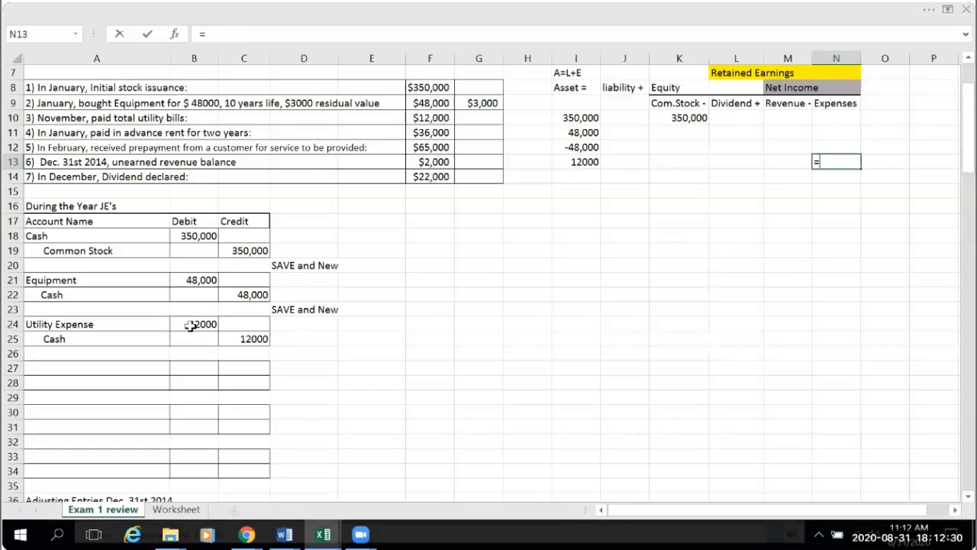
pyautogui.click(197, 325)
pyautogui.press('Return')
pyautogui.moveTo(657, 397); pyautogui.dragTo(643, 398)
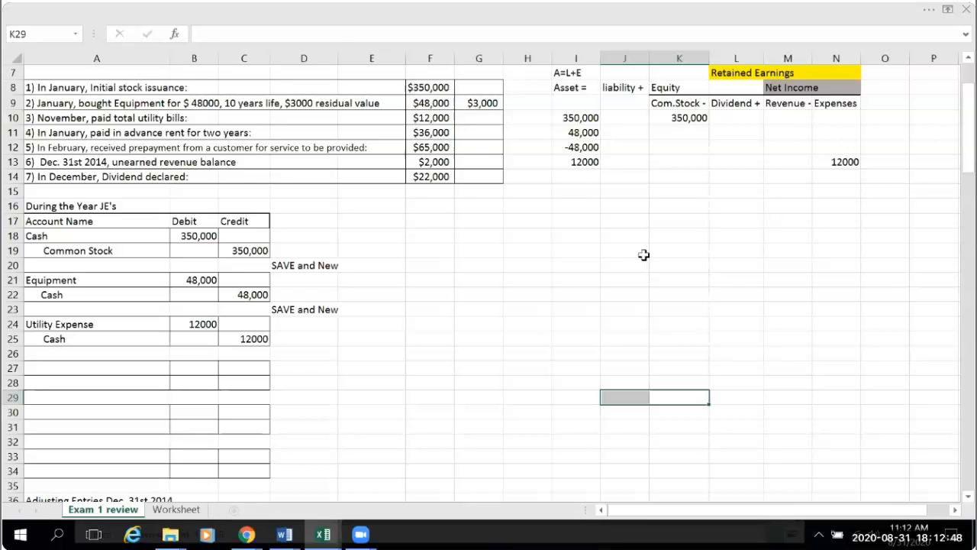
# - Make the Cash amount in Asset cell I13 negative with the formula =-C25
pyautogui.click(571, 163)
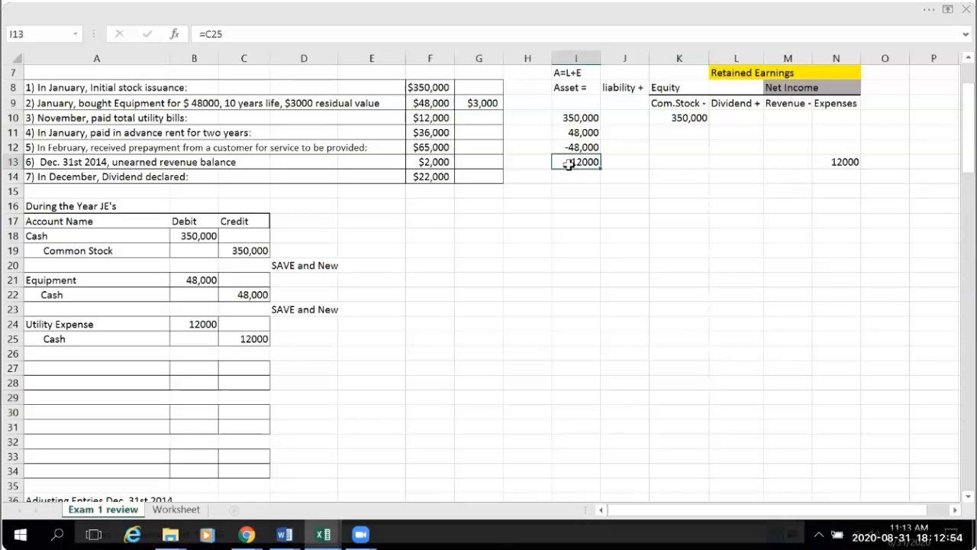
pyautogui.click(205, 33)
pyautogui.write('-')
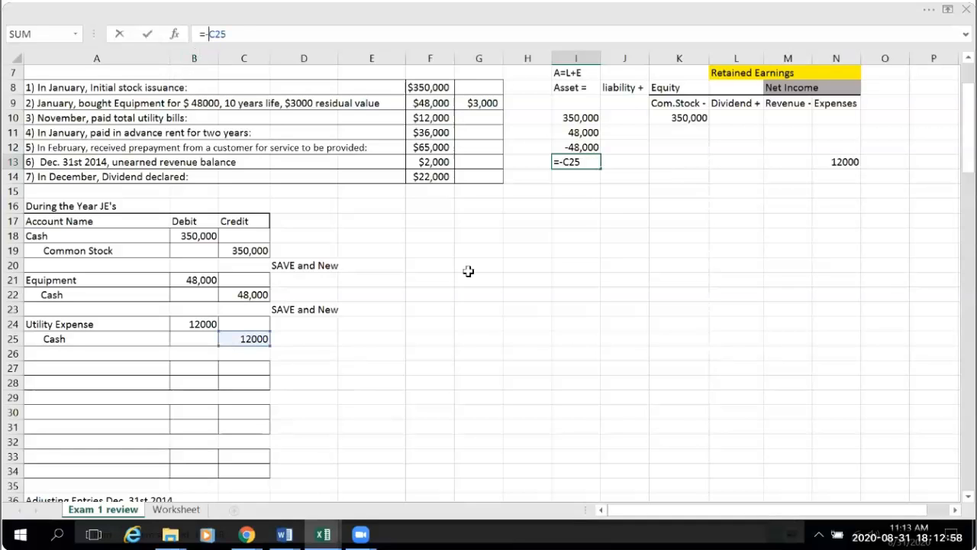
pyautogui.click(467, 278)
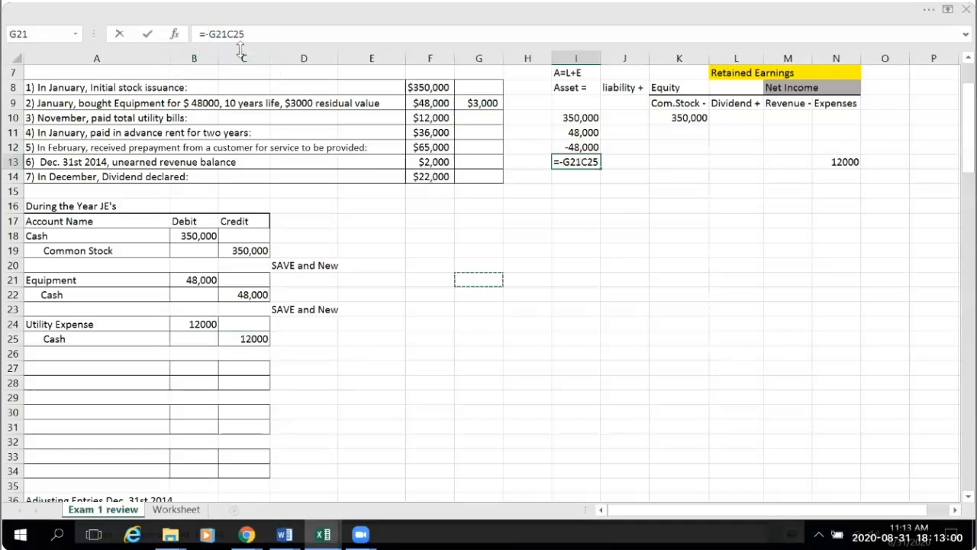
pyautogui.press('BackSpace')
pyautogui.press('BackSpace')
pyautogui.press('BackSpace')
pyautogui.write('-')
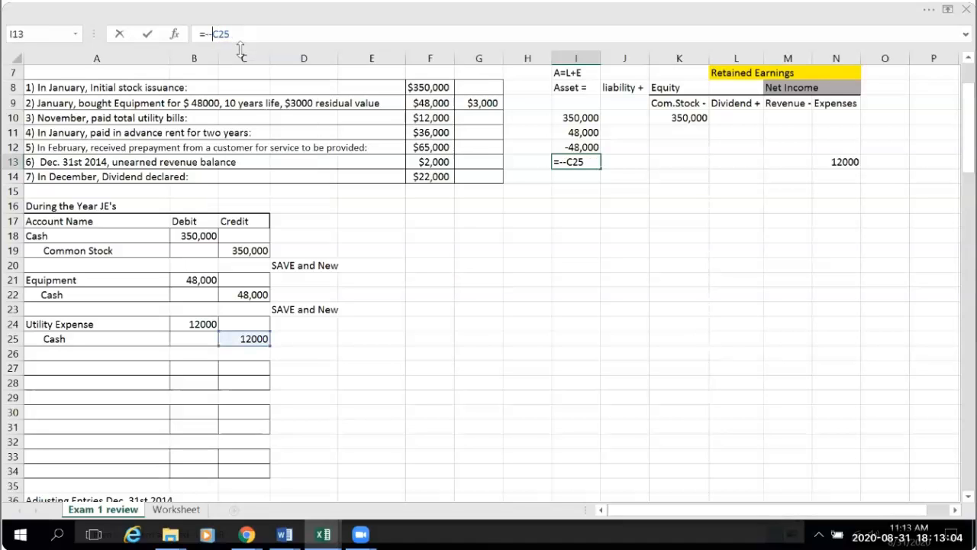
pyautogui.press('BackSpace')
pyautogui.press('Return')
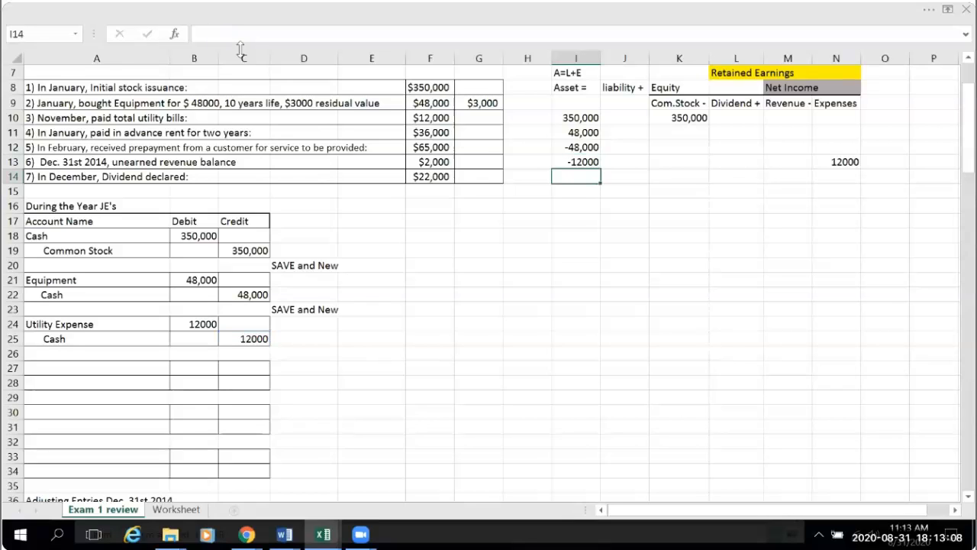
pyautogui.moveTo(535, 295); pyautogui.dragTo(534, 280)
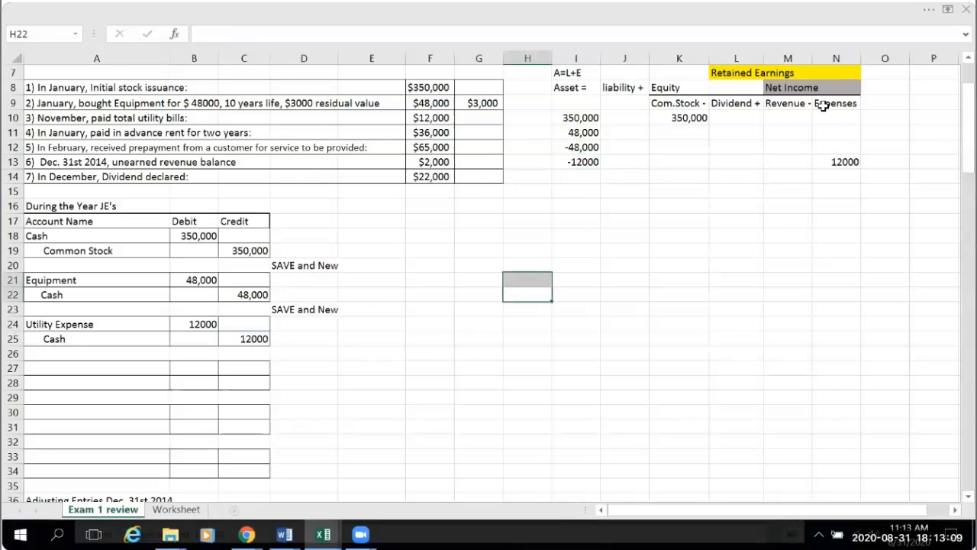
# - Set the Expenses cell N13 to the negative of the Utility Expense debit with =-B24
pyautogui.click(839, 163)
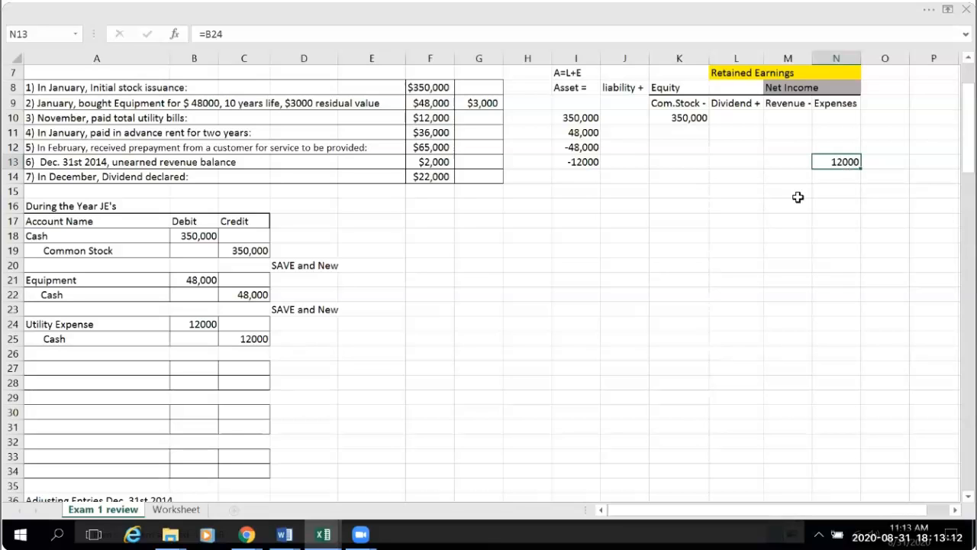
pyautogui.click(807, 101)
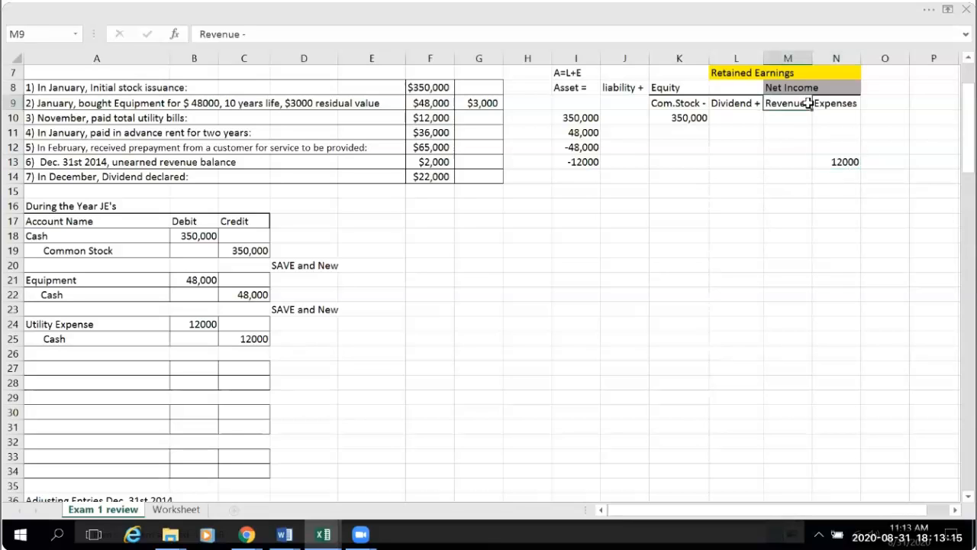
pyautogui.click(840, 164)
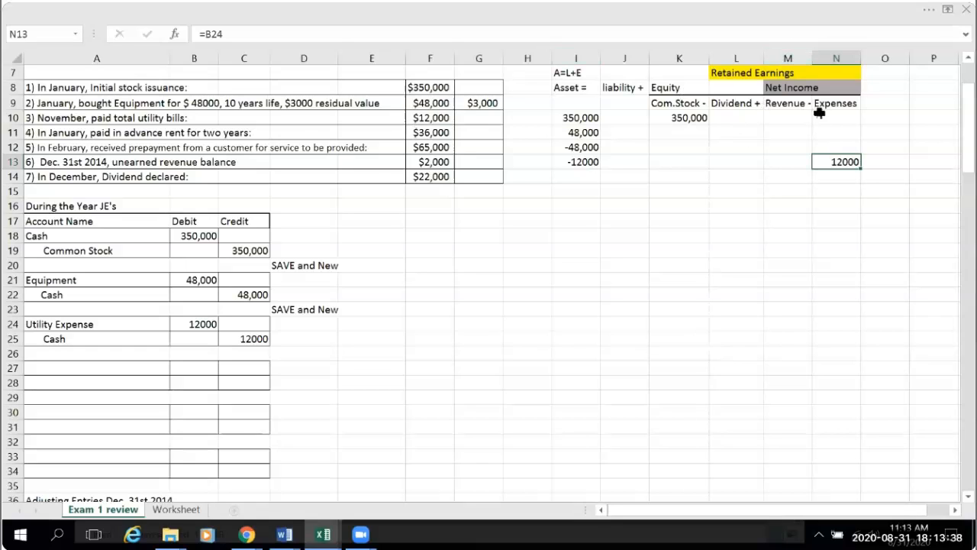
pyautogui.click(208, 35)
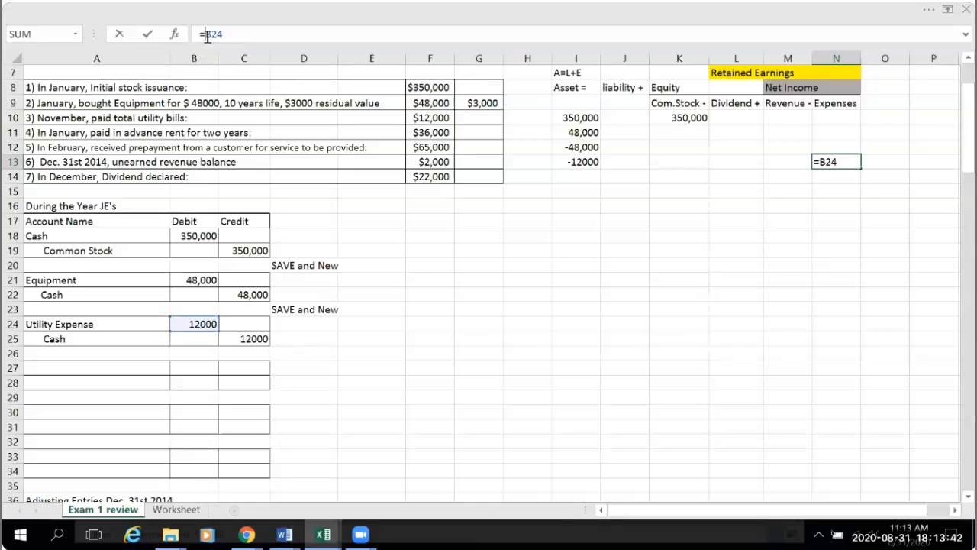
pyautogui.press('Return')
pyautogui.click(757, 449)
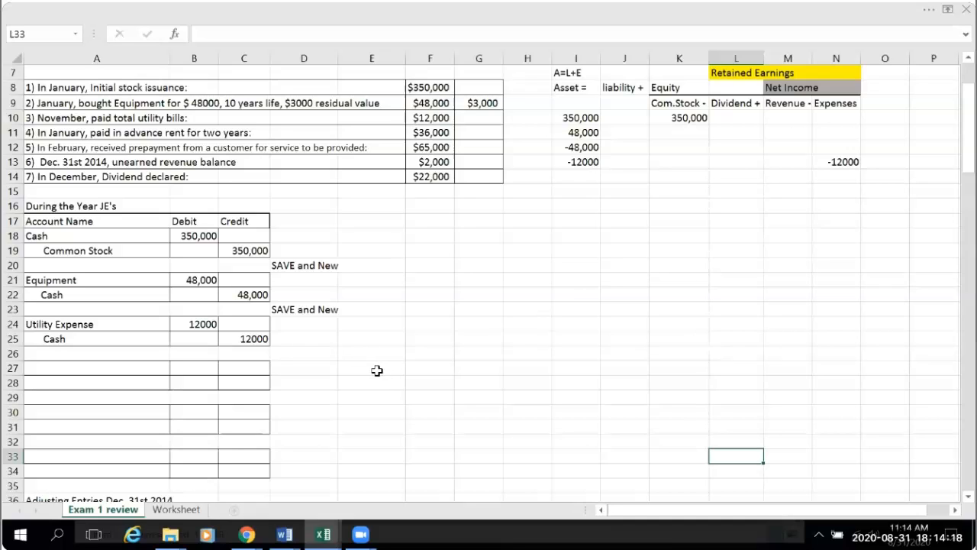
# - Copy the "SAVE and New" note from D23 to D26, below the utility entry
pyautogui.click(304, 309)
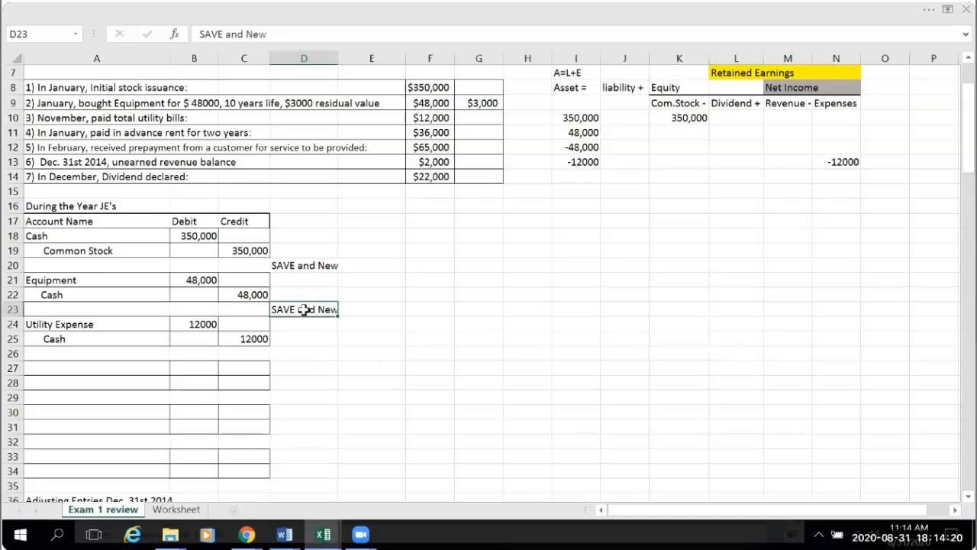
pyautogui.hotkey('ctrl', 'c')
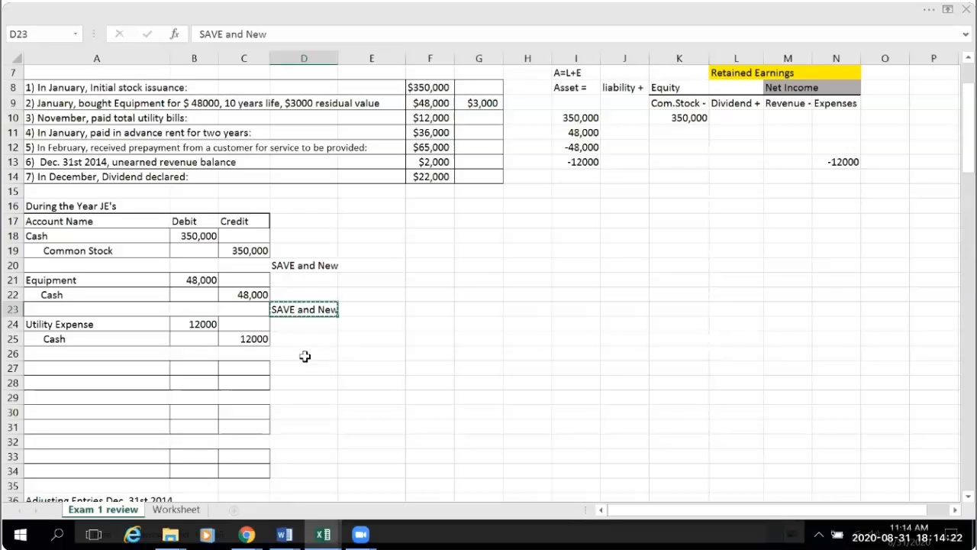
pyautogui.click(304, 356)
pyautogui.hotkey('ctrl', 'v')
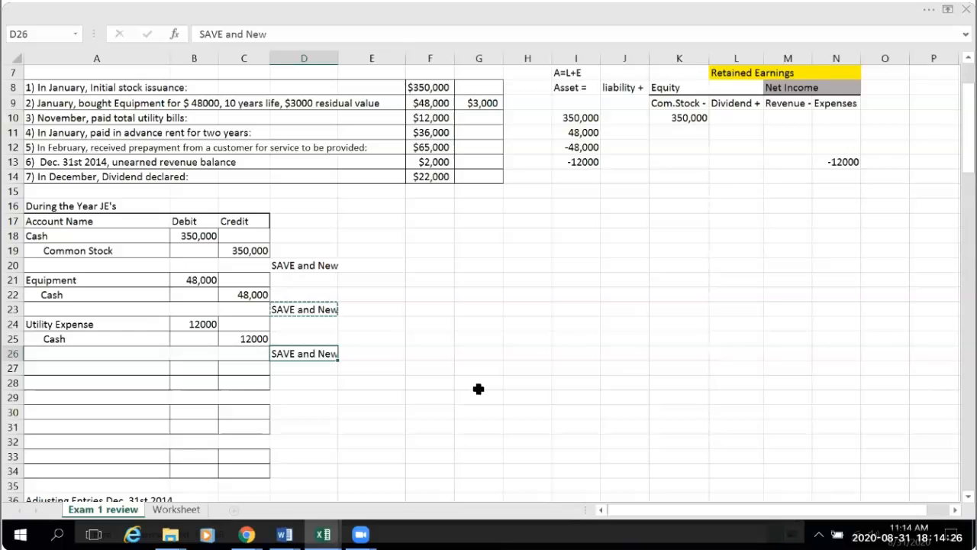
# - Post the utility payment to the credit side of the Cash T account in C95 with the formula =C25
pyautogui.scroll(-1, 478, 389)
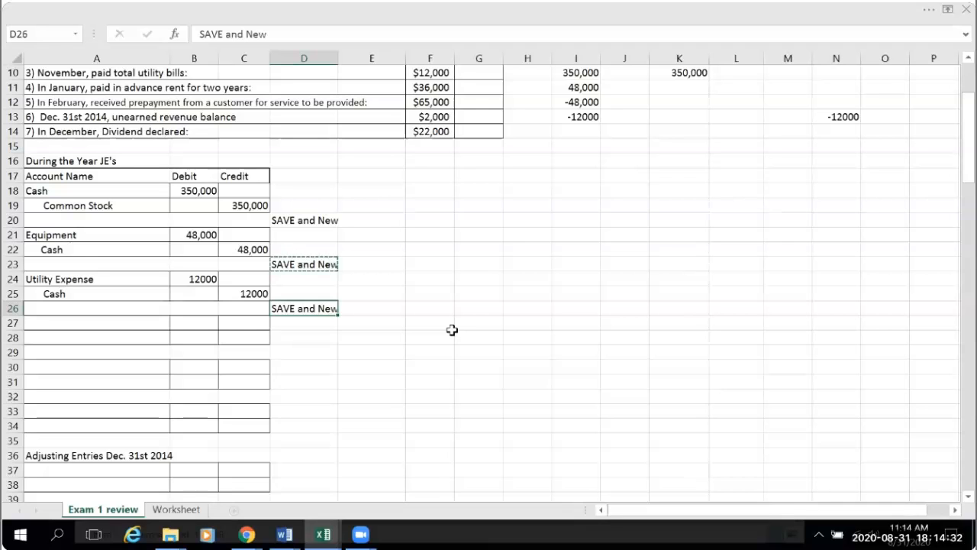
pyautogui.scroll(-2, 452, 330)
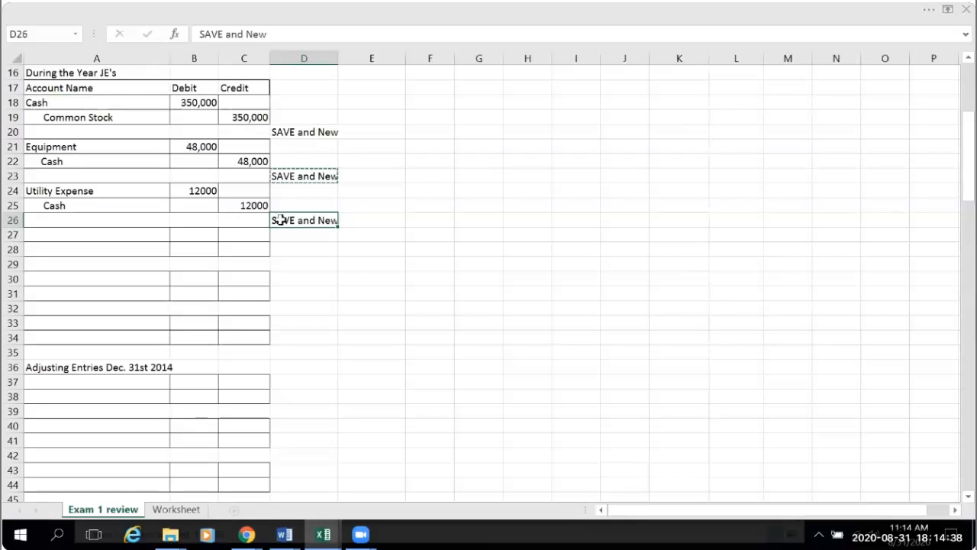
pyautogui.scroll(-17, 432, 261)
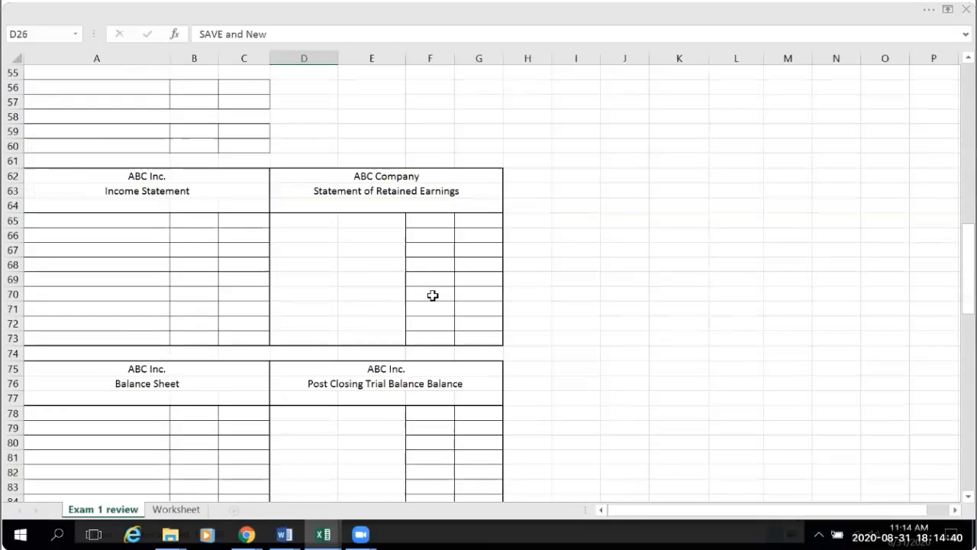
pyautogui.scroll(-6, 432, 296)
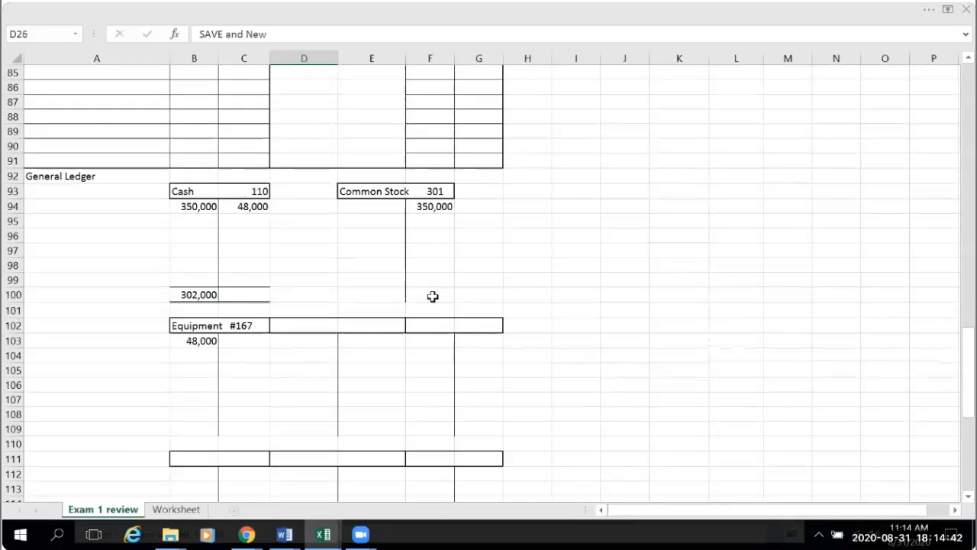
pyautogui.scroll(-1, 433, 296)
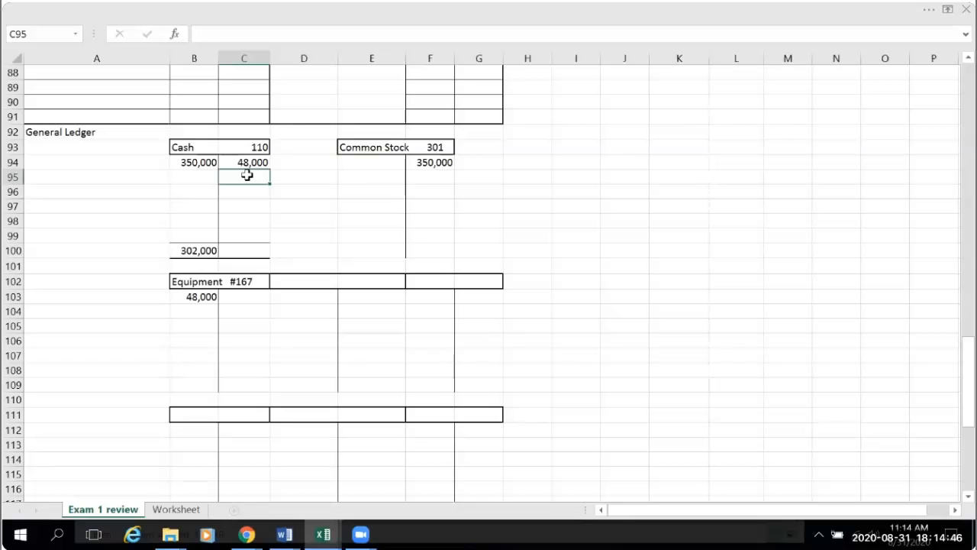
pyautogui.write('=')
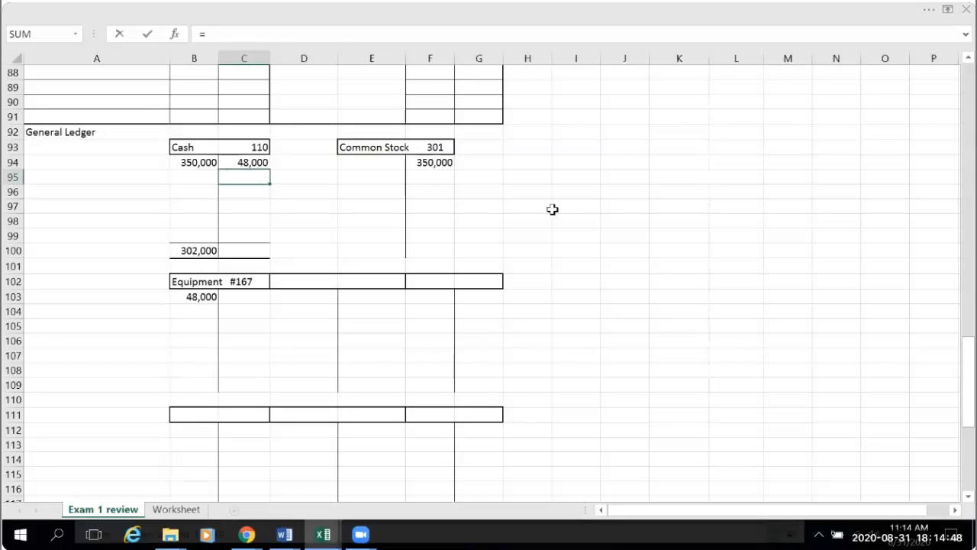
pyautogui.scroll(18, 384, 221)
pyautogui.scroll(8, 372, 220)
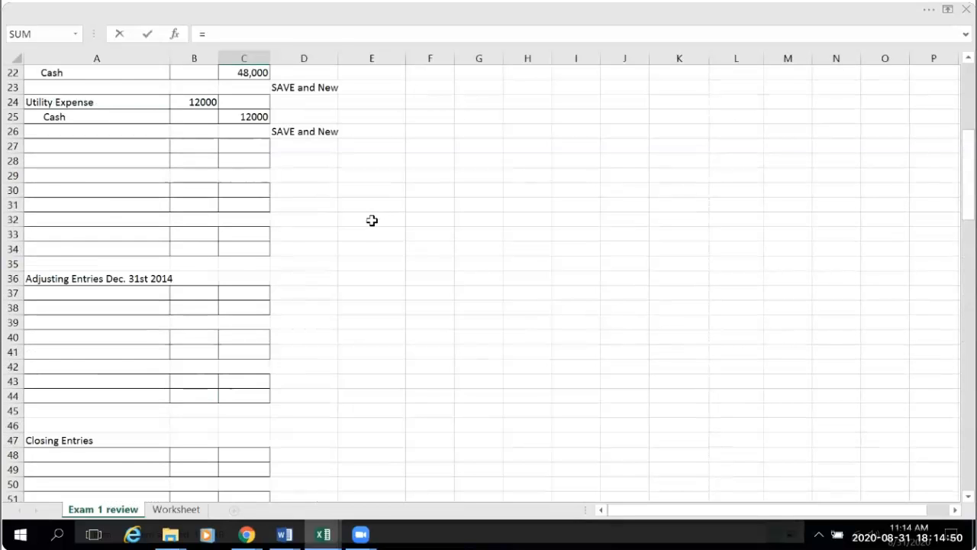
pyautogui.click(248, 293)
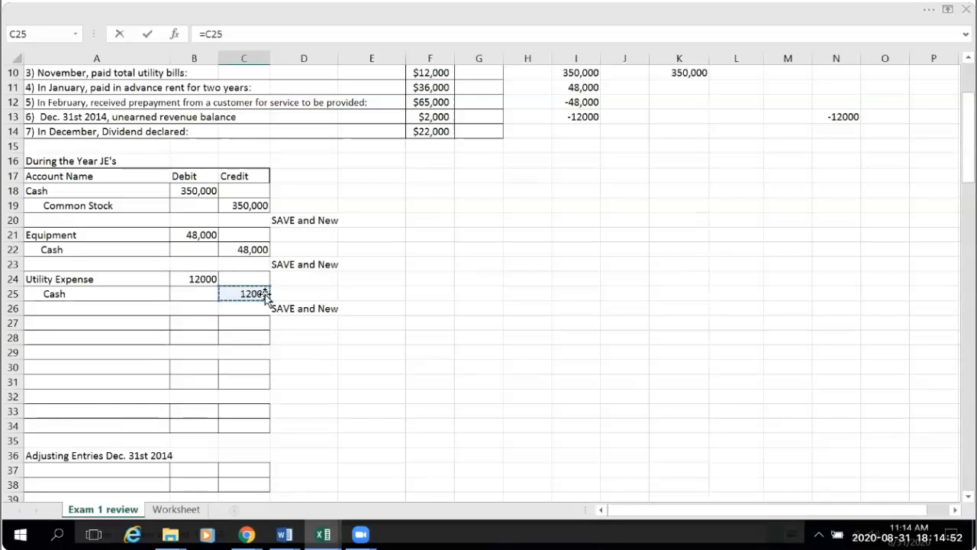
pyautogui.press('Return')
# - Title the T account beside Equipment in the General Ledger "Utility Expense" in D102
pyautogui.scroll(-3, 628, 455)
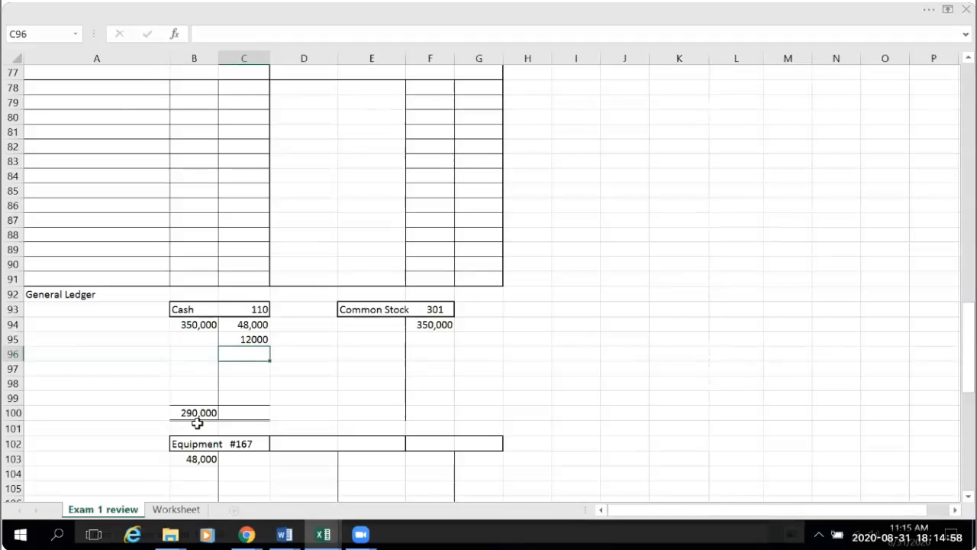
pyautogui.click(317, 442)
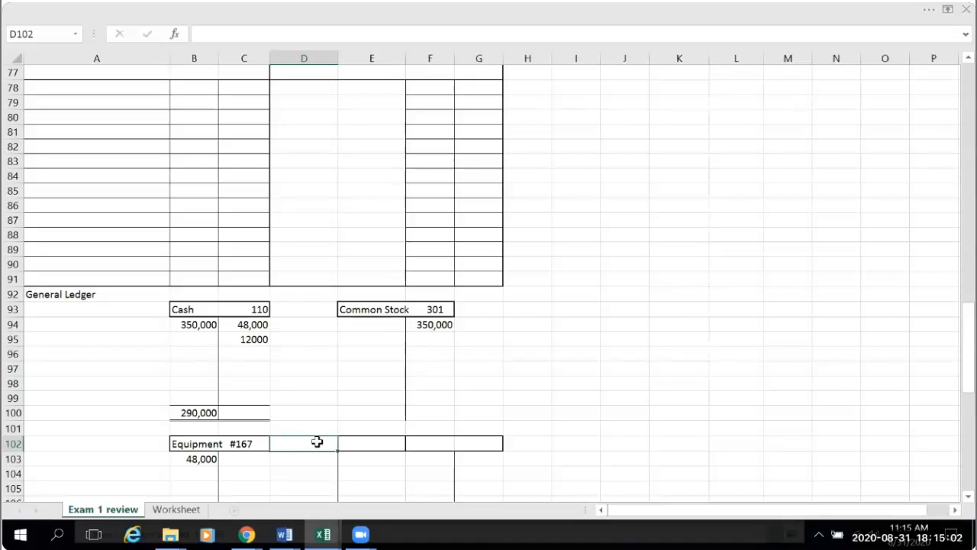
pyautogui.scroll(15, 539, 386)
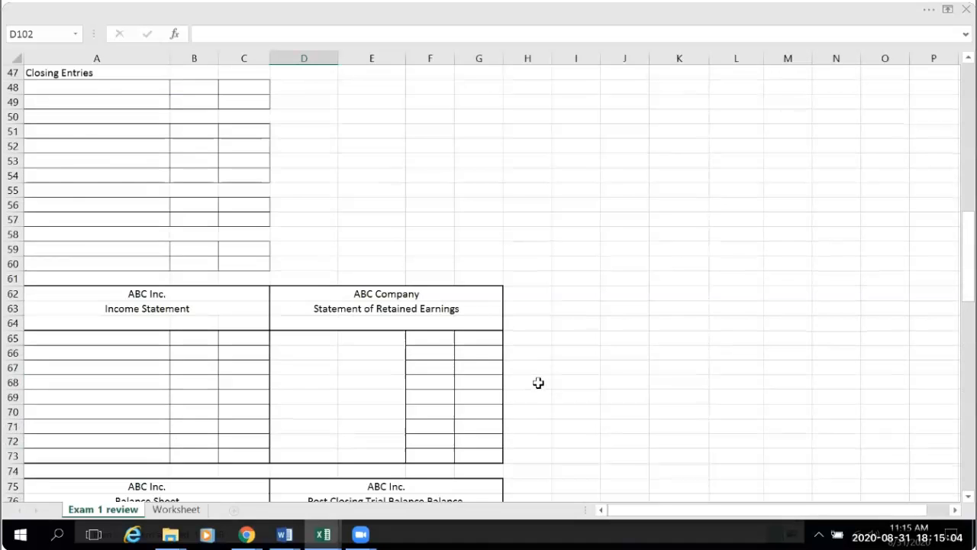
pyautogui.scroll(9, 531, 372)
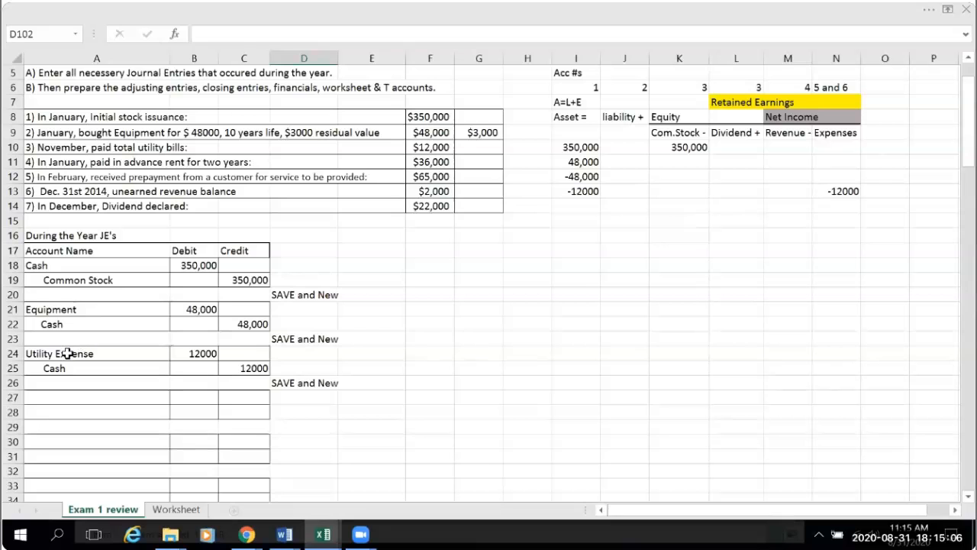
pyautogui.click(68, 354)
pyautogui.scroll(-9, 629, 404)
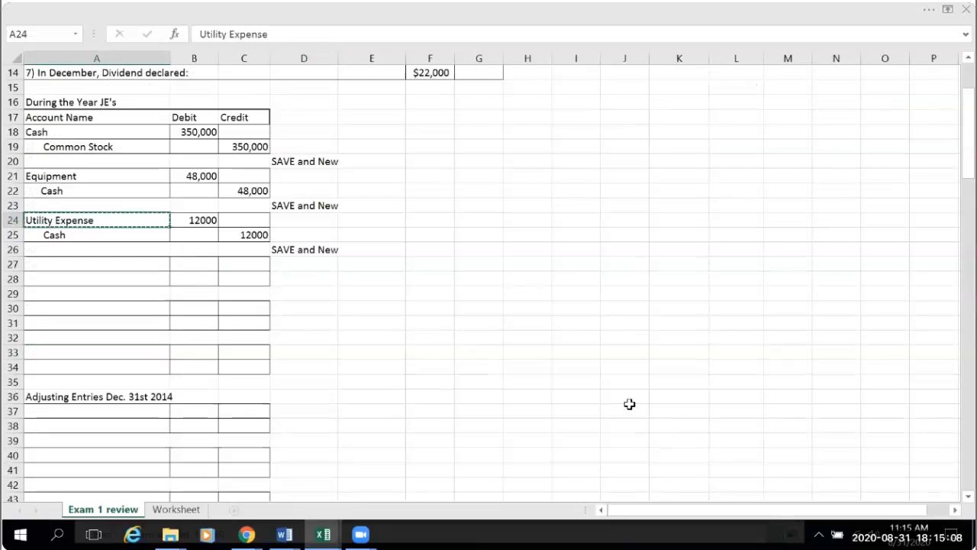
pyautogui.scroll(-18, 613, 391)
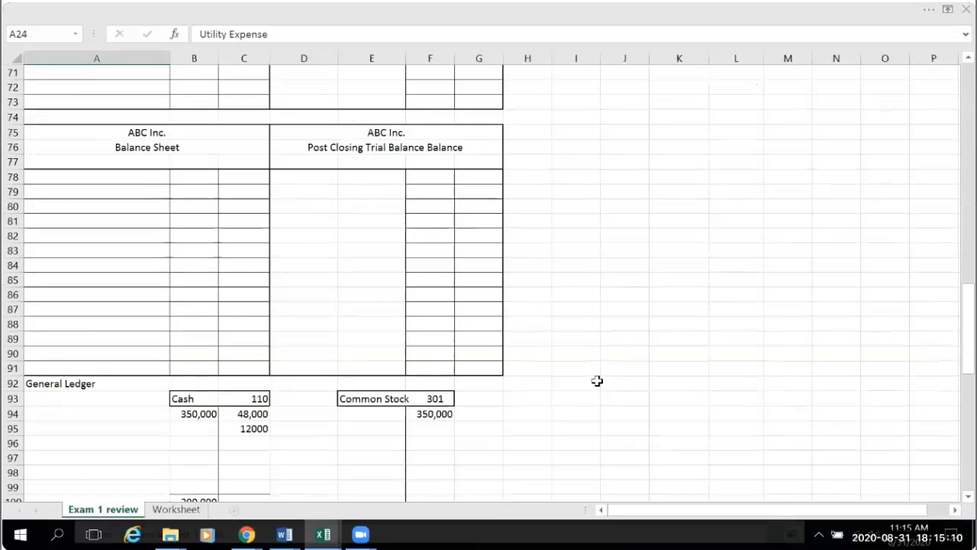
pyautogui.click(310, 313)
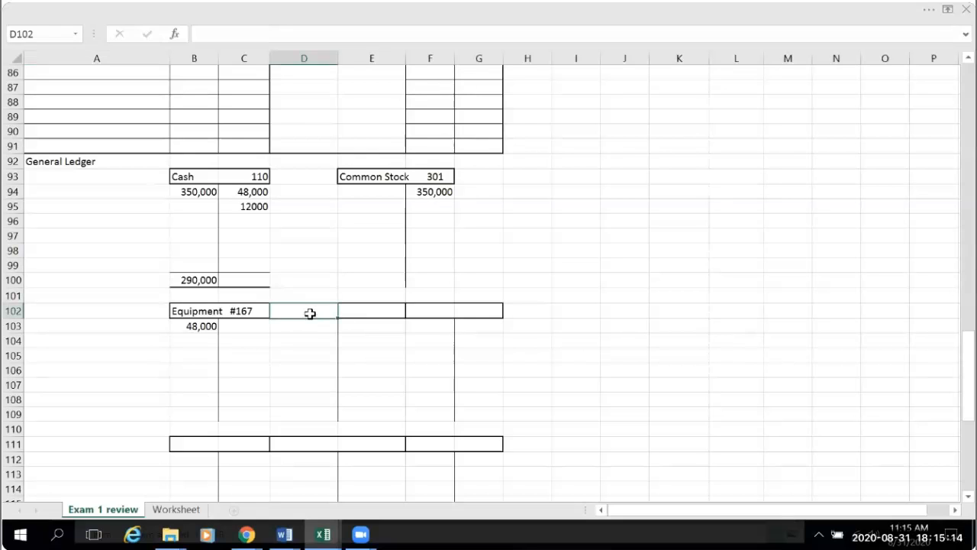
pyautogui.write('Utility Expense')
pyautogui.click(651, 371)
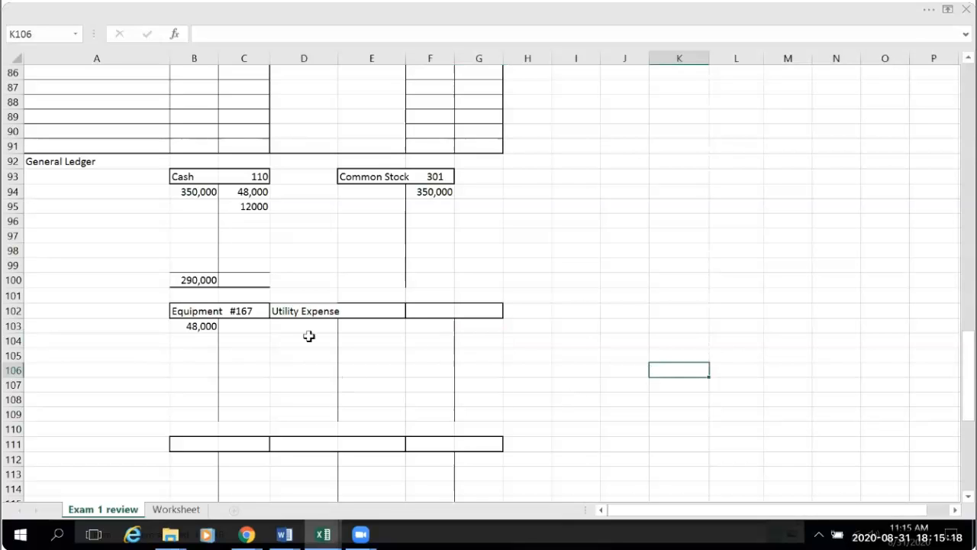
# - Look up the utility expense account number on the Worksheet sheet and complete the D102 title as "Utility Expense #633"
pyautogui.moveTo(294, 314); pyautogui.dragTo(356, 311)
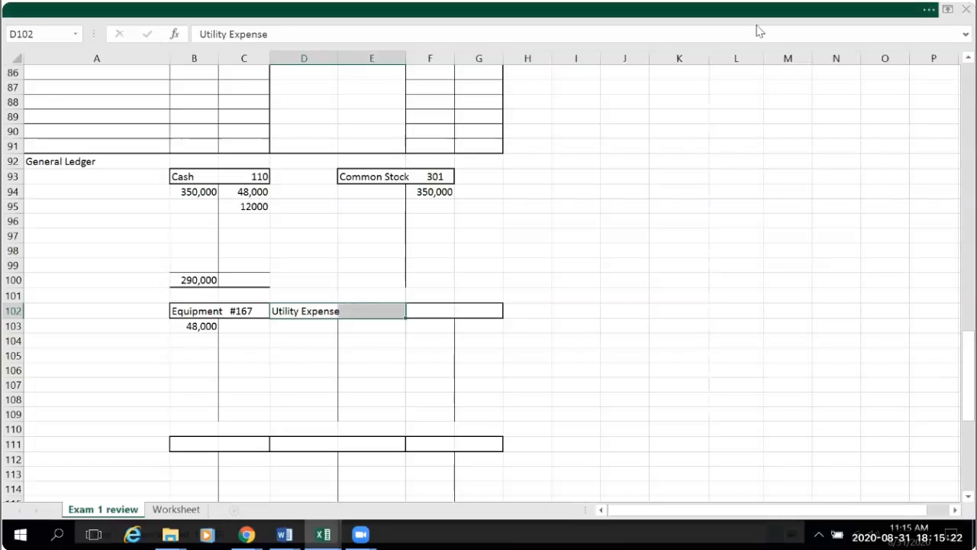
pyautogui.click(555, 458)
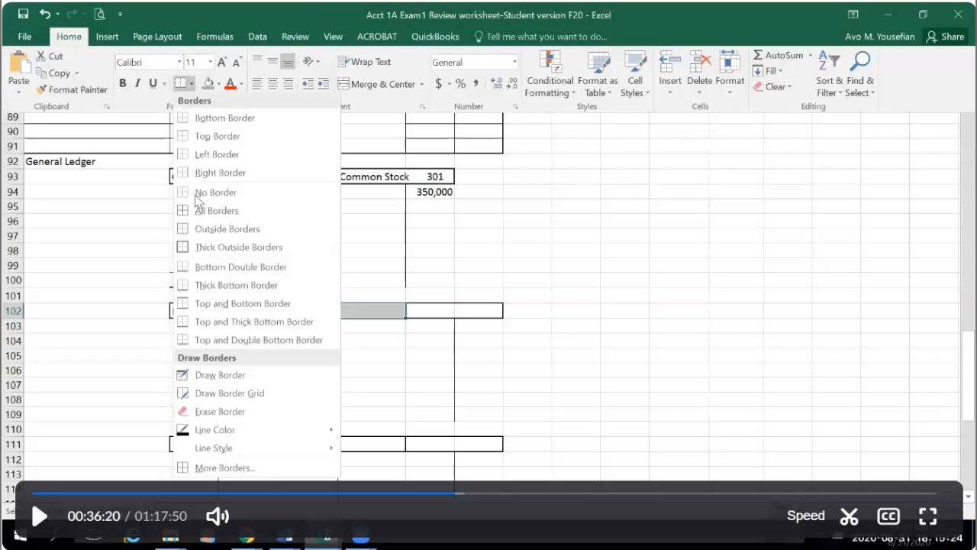
pyautogui.click(38, 521)
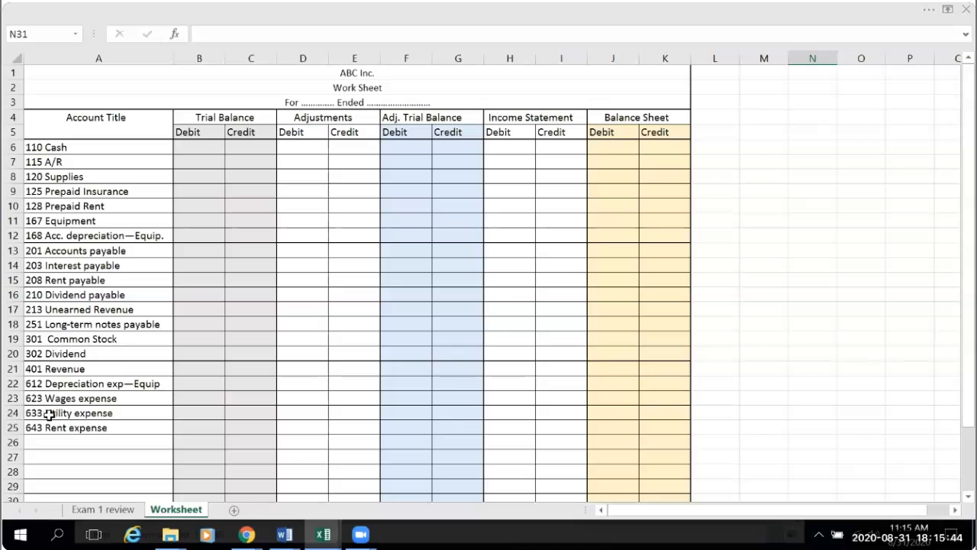
pyautogui.click(103, 510)
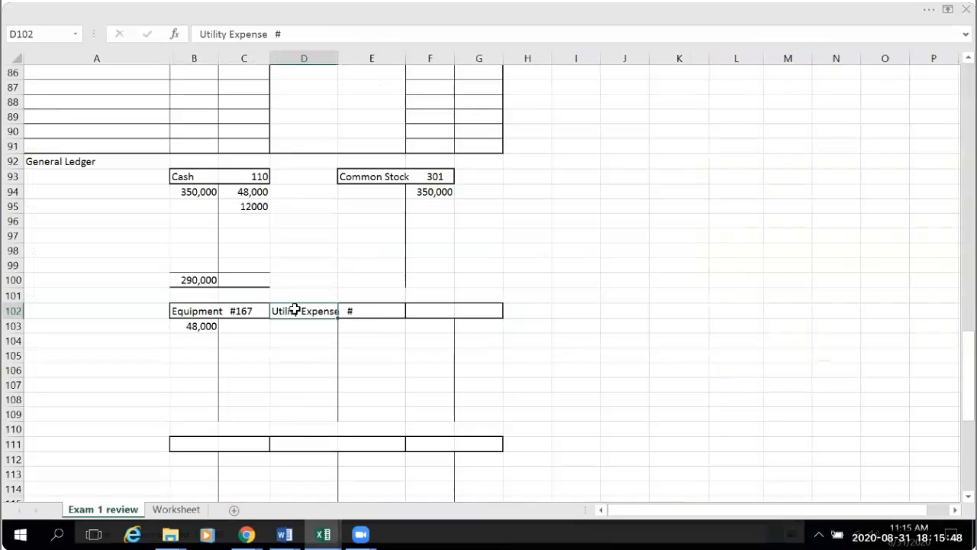
pyautogui.click(296, 34)
pyautogui.write('633')
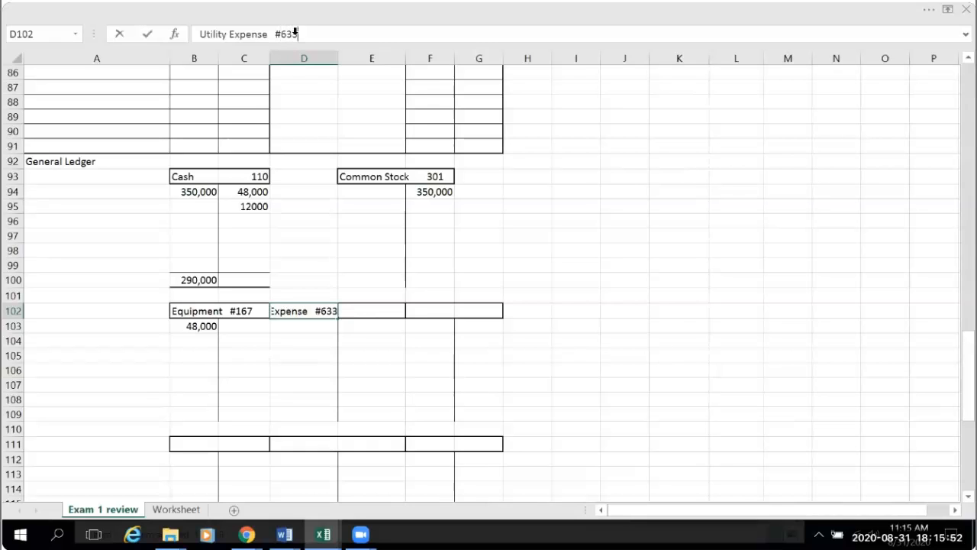
pyautogui.click(642, 384)
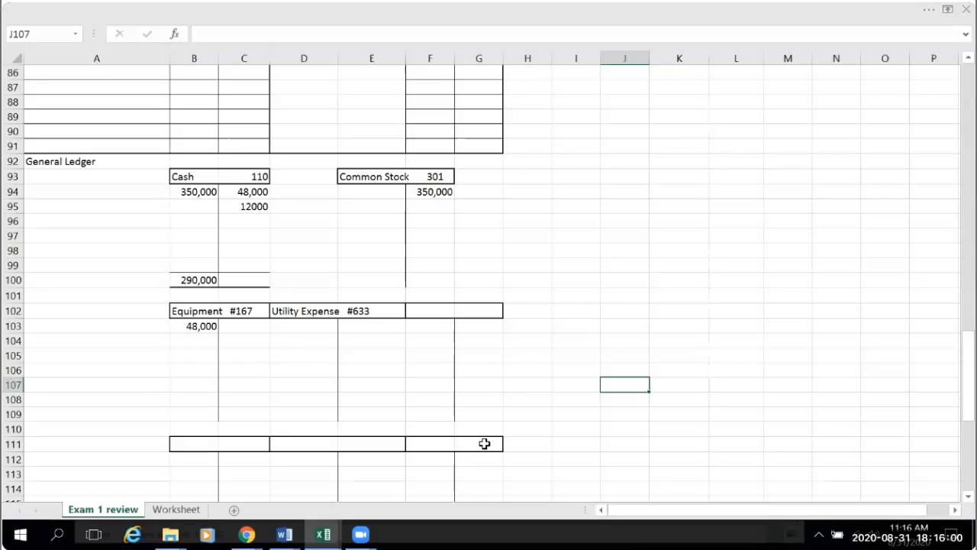
# - Add a number sign to the Cash account number in C93 so it reads #110
pyautogui.click(193, 177)
pyautogui.click(241, 175)
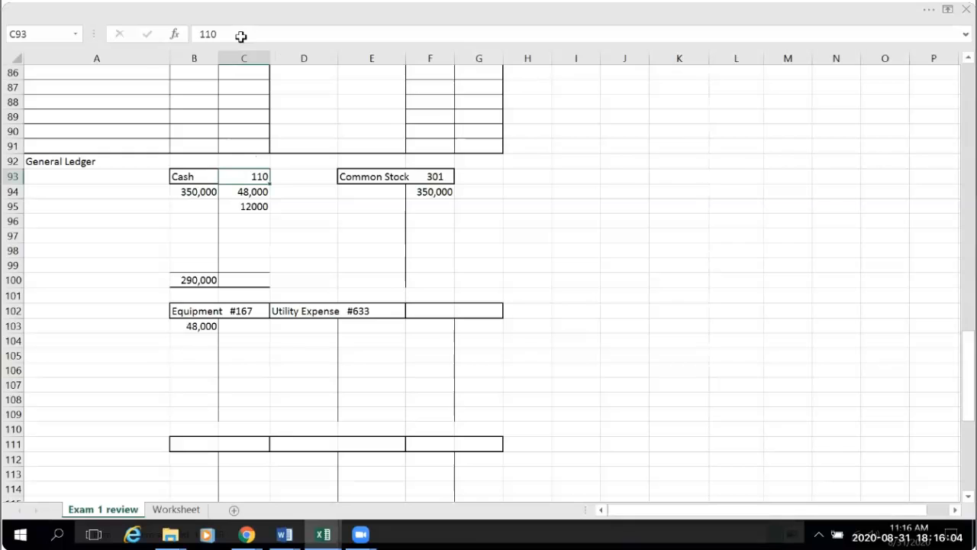
pyautogui.click(200, 34)
pyautogui.write('#')
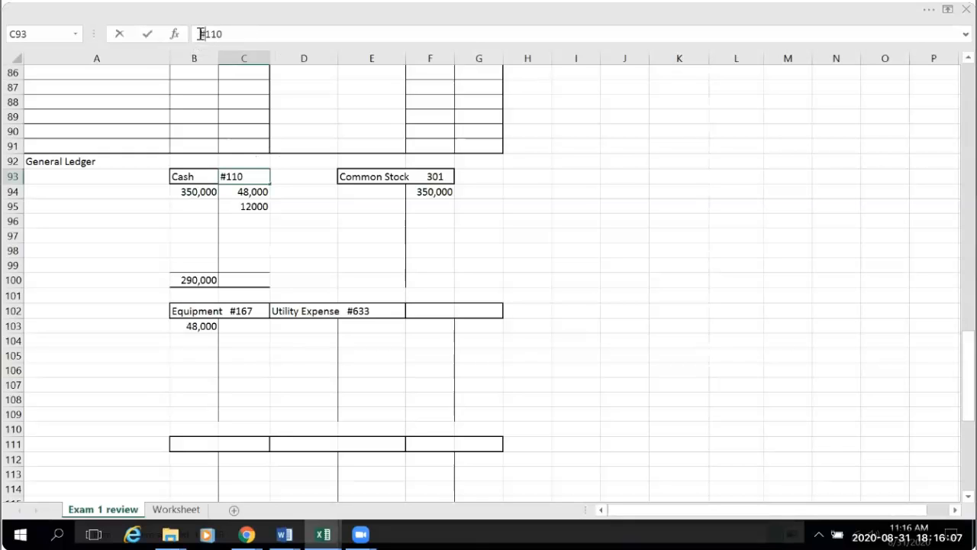
pyautogui.click(632, 241)
# - Add a number sign to the account number in the Common Stock title in E93, making it #301
pyautogui.click(442, 177)
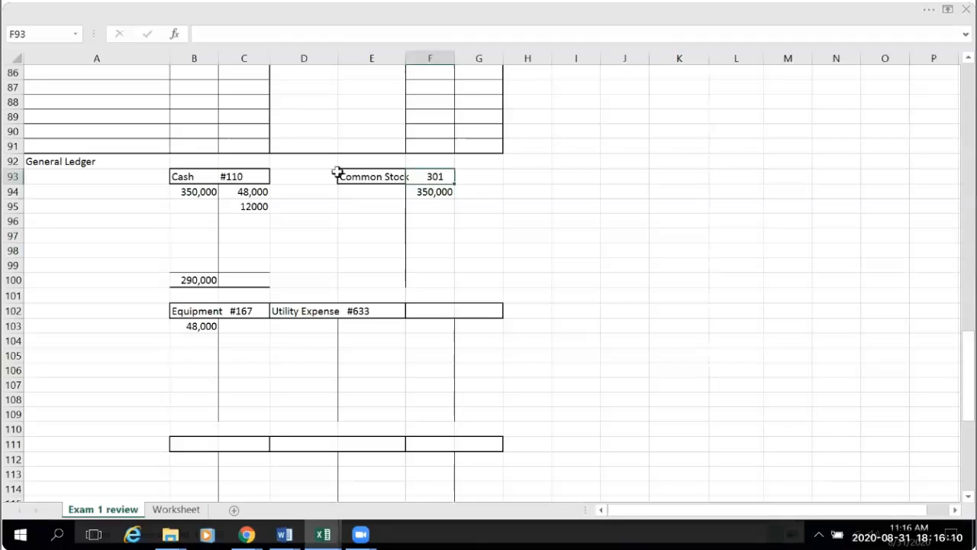
pyautogui.click(342, 177)
pyautogui.click(289, 34)
pyautogui.write('#')
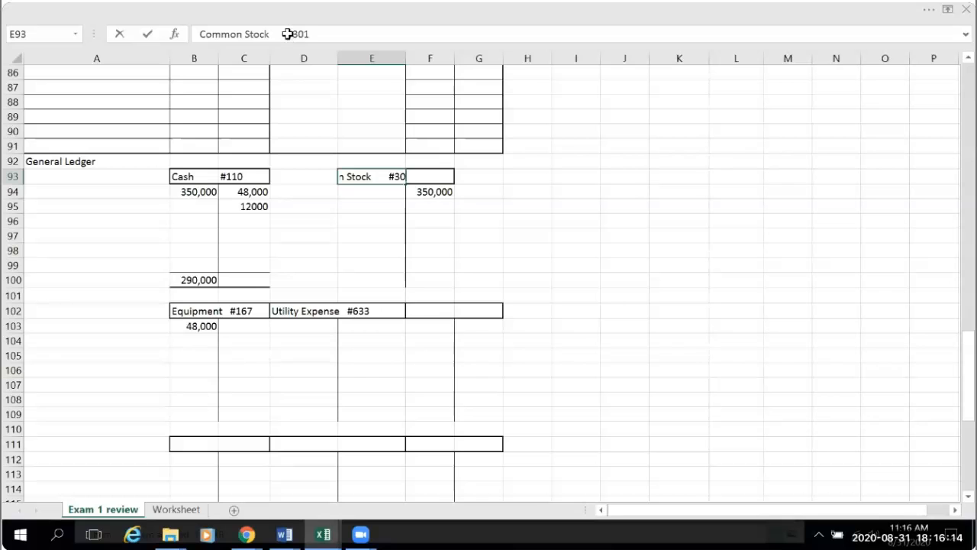
pyautogui.click(570, 265)
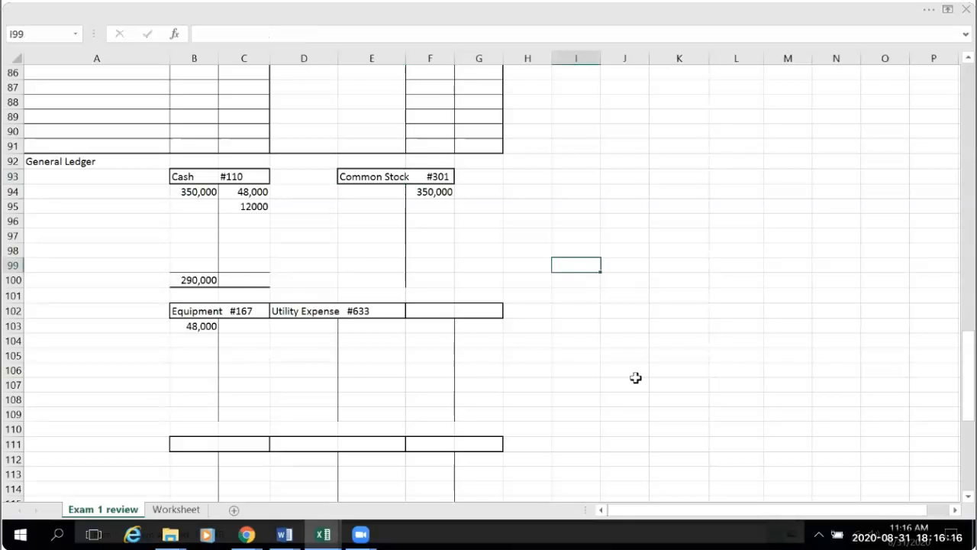
# - Enter the advance rent payment as the credit amount in C28 of the fourth journal entry with =F11
pyautogui.scroll(-1, 636, 378)
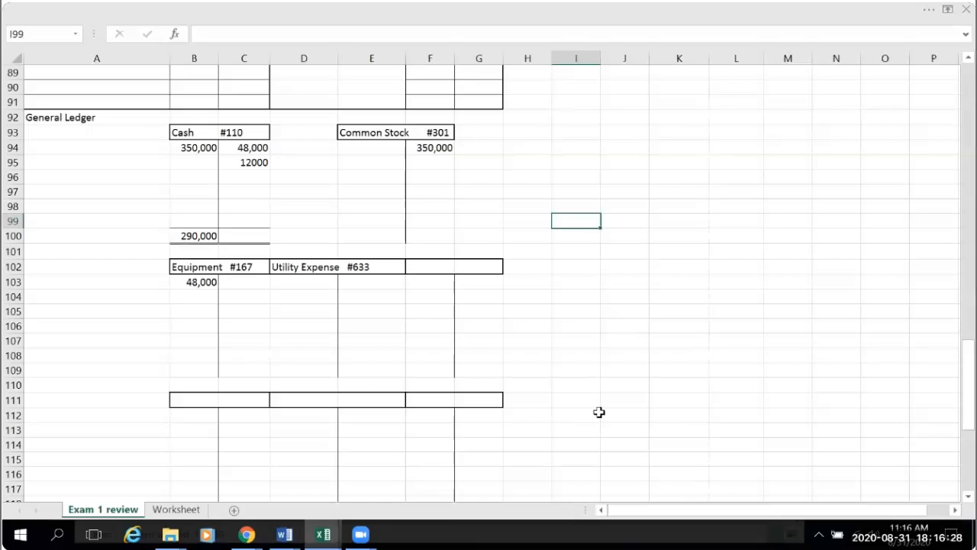
pyautogui.scroll(7, 598, 412)
pyautogui.scroll(17, 599, 413)
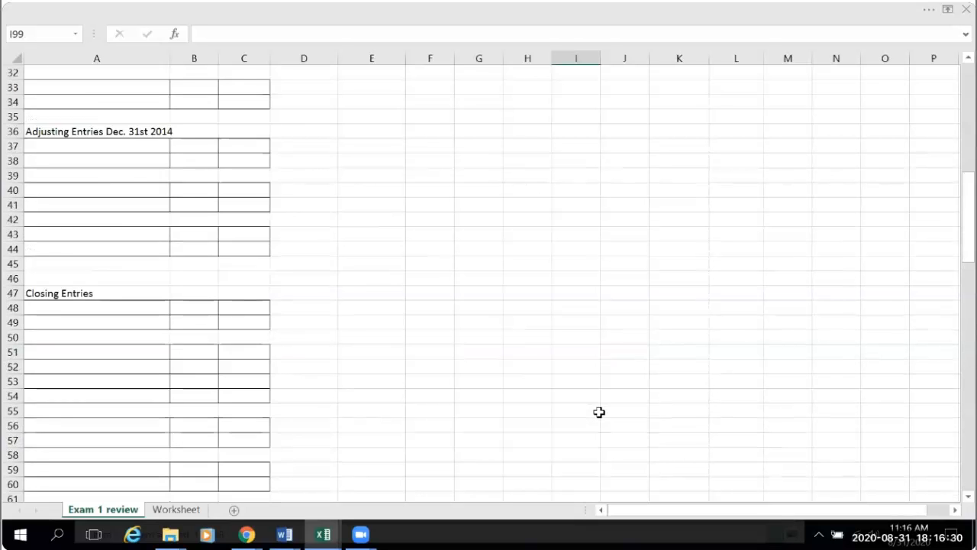
pyautogui.scroll(4, 598, 412)
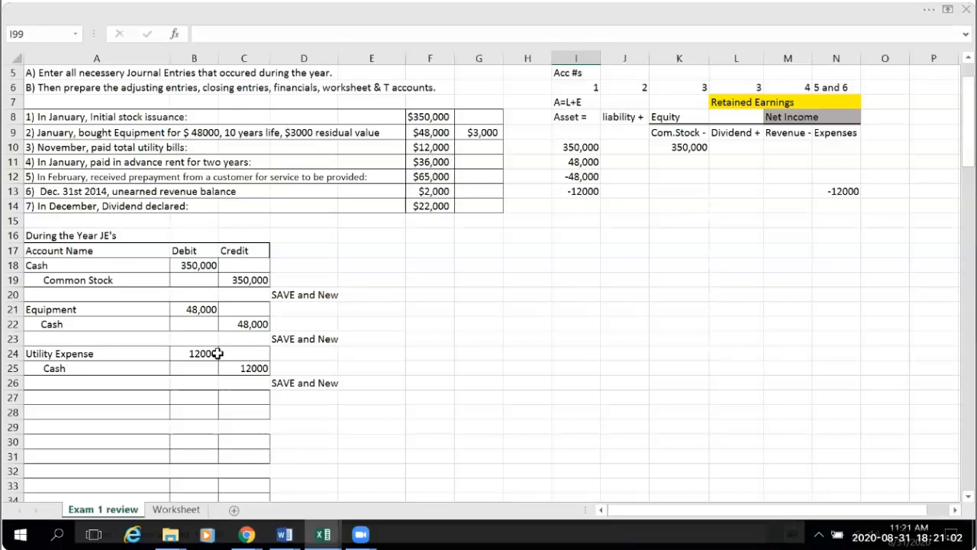
pyautogui.scroll(-2, 203, 364)
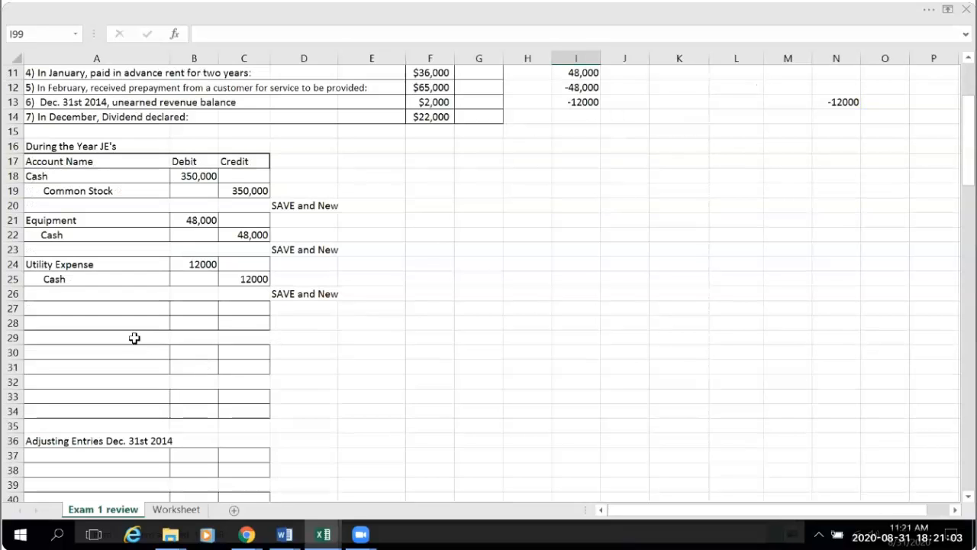
pyautogui.click(238, 324)
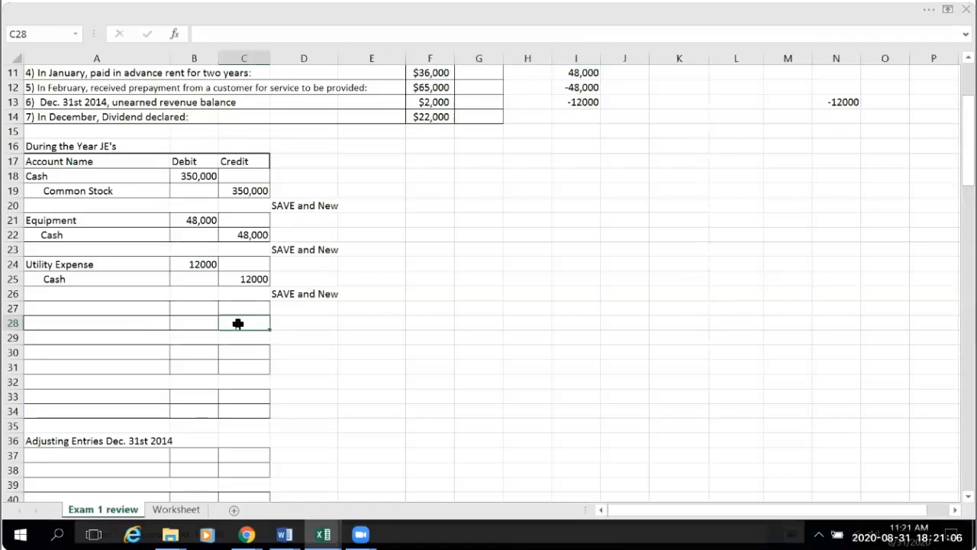
pyautogui.write('=')
pyautogui.scroll(2, 359, 252)
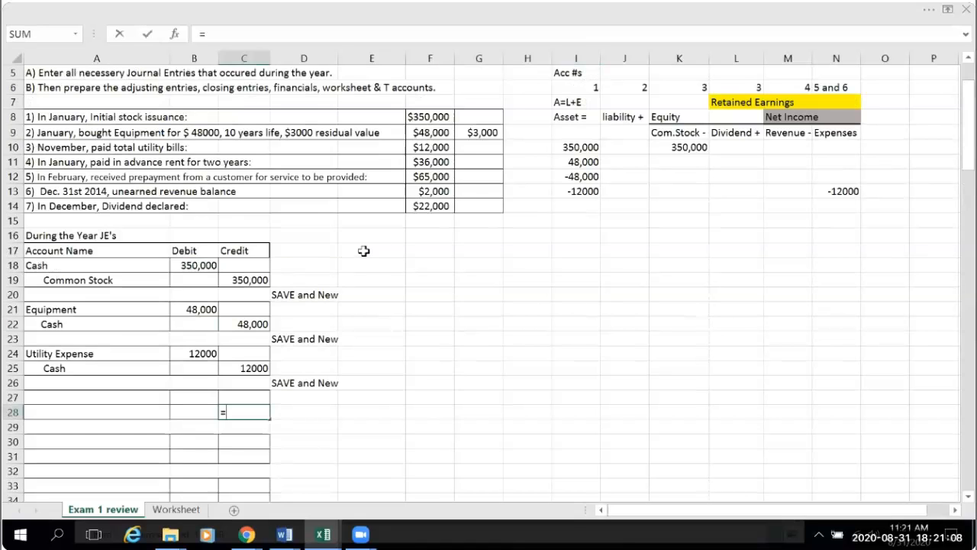
pyautogui.click(441, 162)
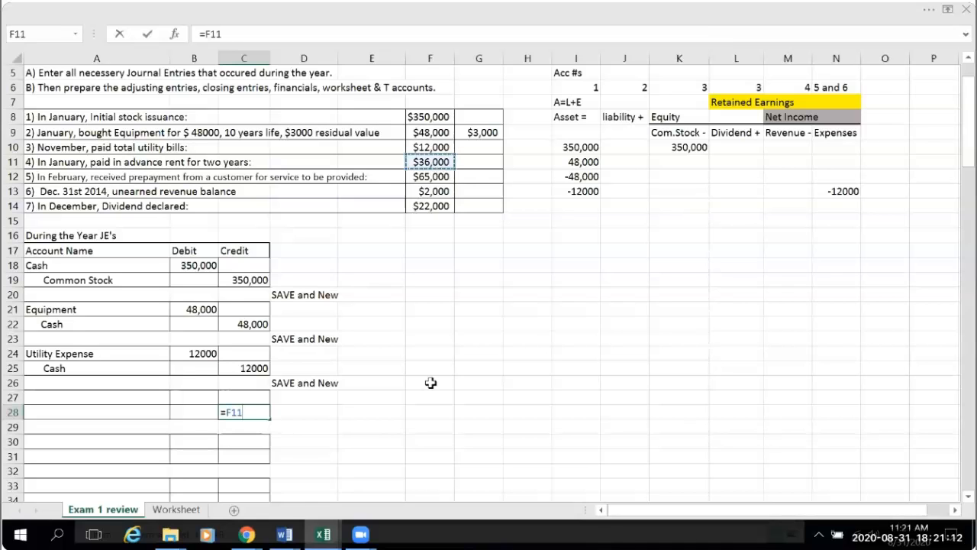
pyautogui.press('Return')
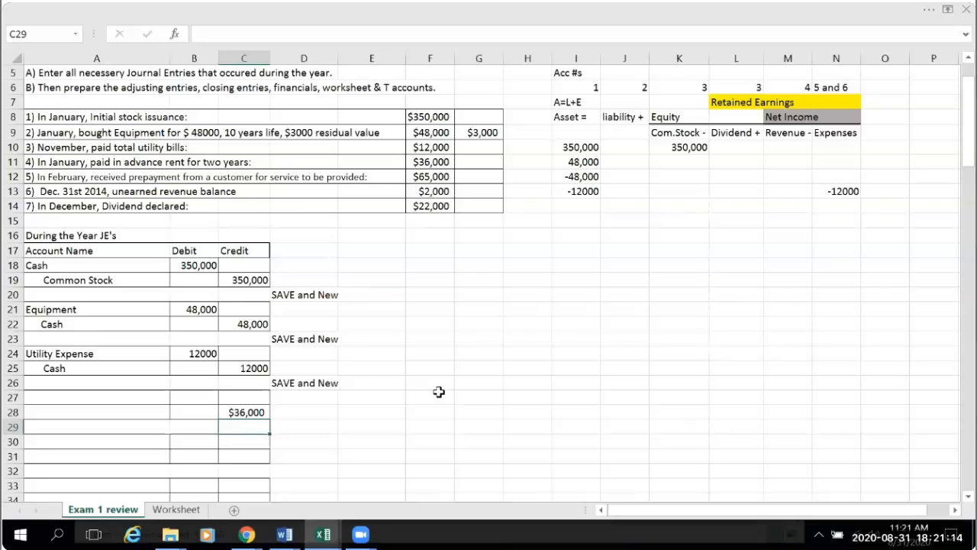
# - Enter Cash, indented, as the credit account name in A28 of the fourth journal entry
pyautogui.click(67, 411)
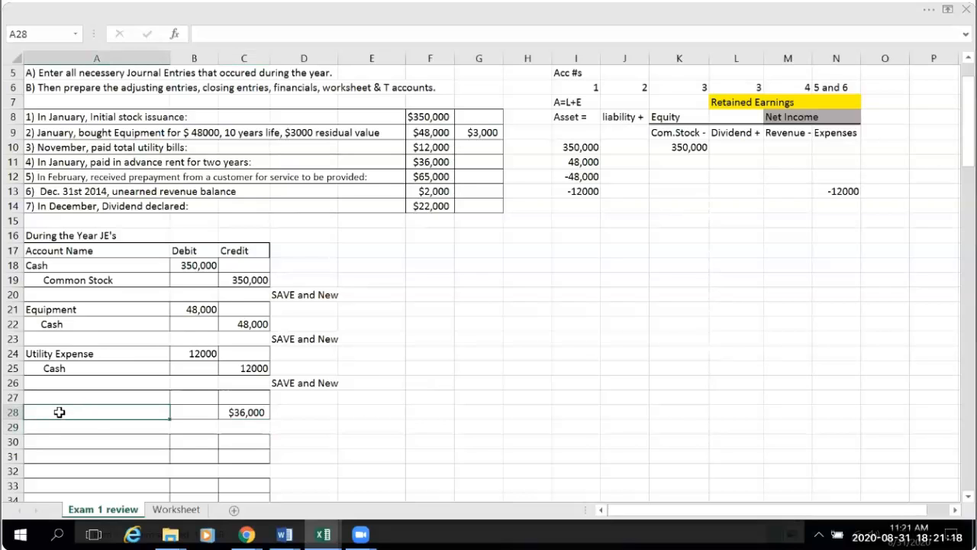
pyautogui.doubleClick(60, 412)
pyautogui.click(401, 428)
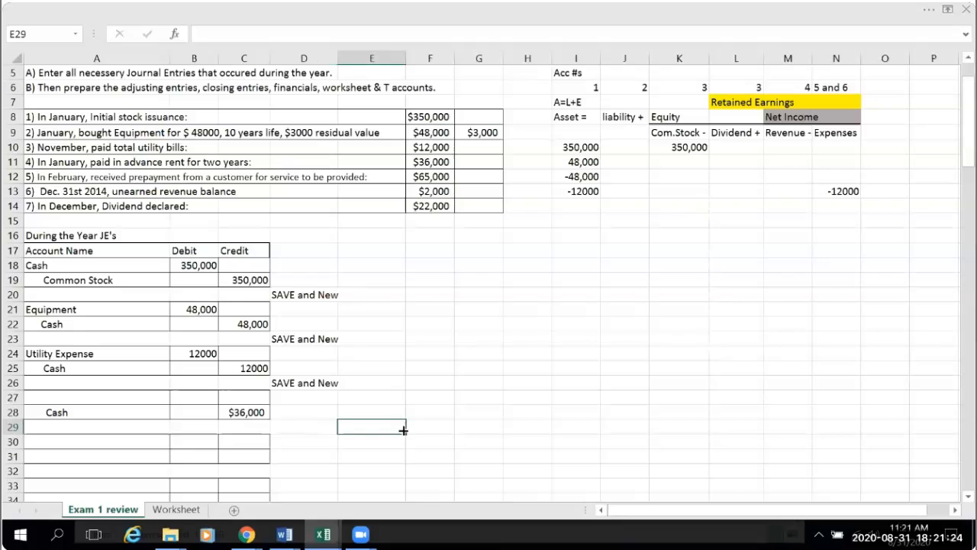
# - Link the fourth entry's debit amount in B27 to its credit with =C28 and name the debited account "PrePaid Rent" in A27
pyautogui.click(197, 395)
pyautogui.write('=')
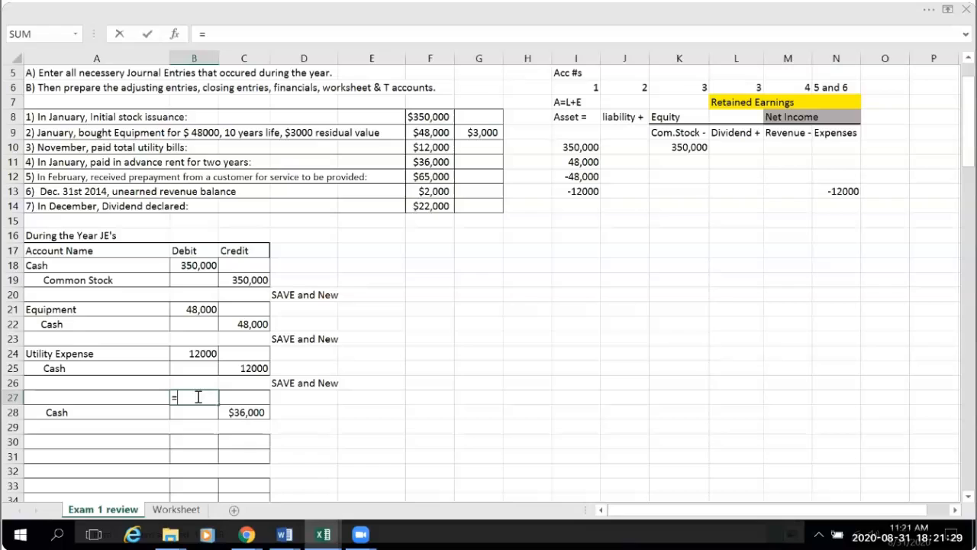
pyautogui.click(240, 415)
pyautogui.press('Return')
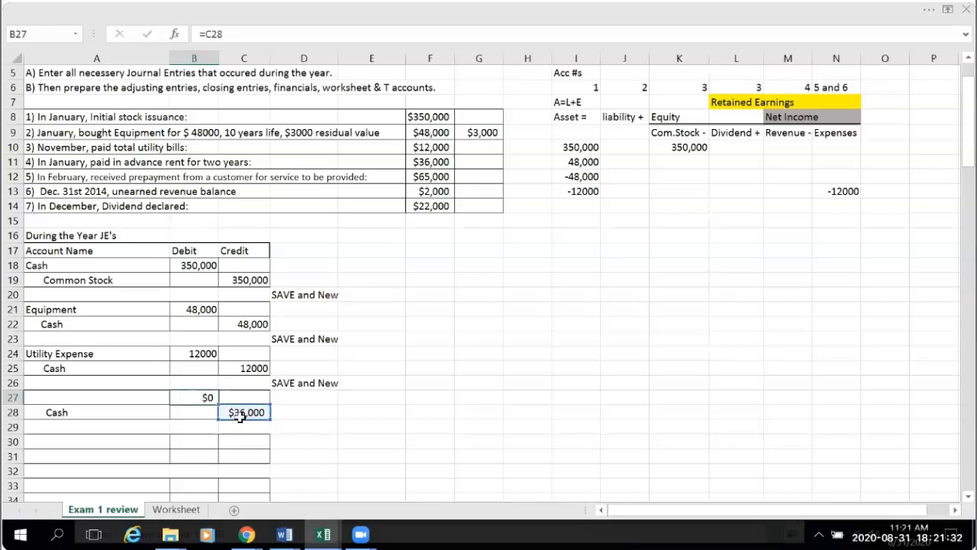
pyautogui.click(338, 443)
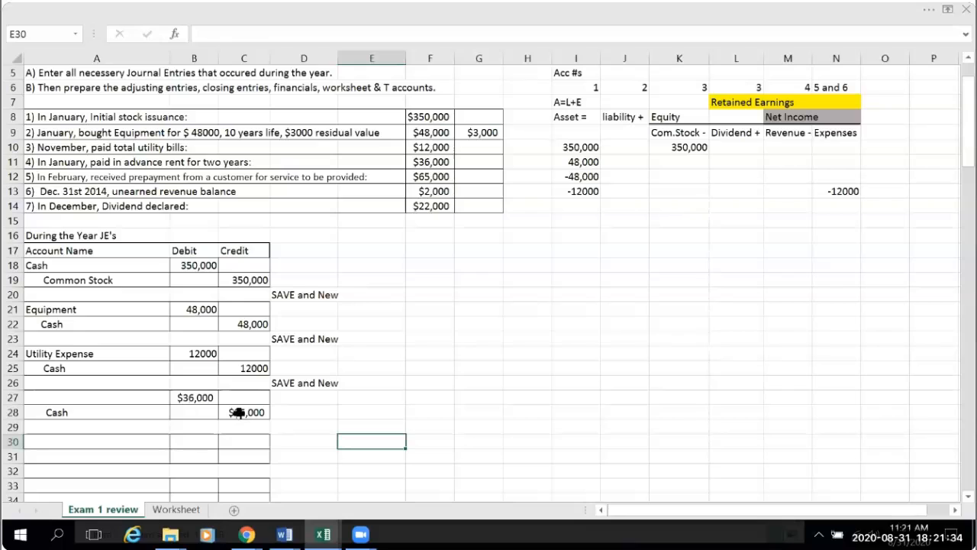
pyautogui.click(30, 397)
pyautogui.write('PrePaid Rent')
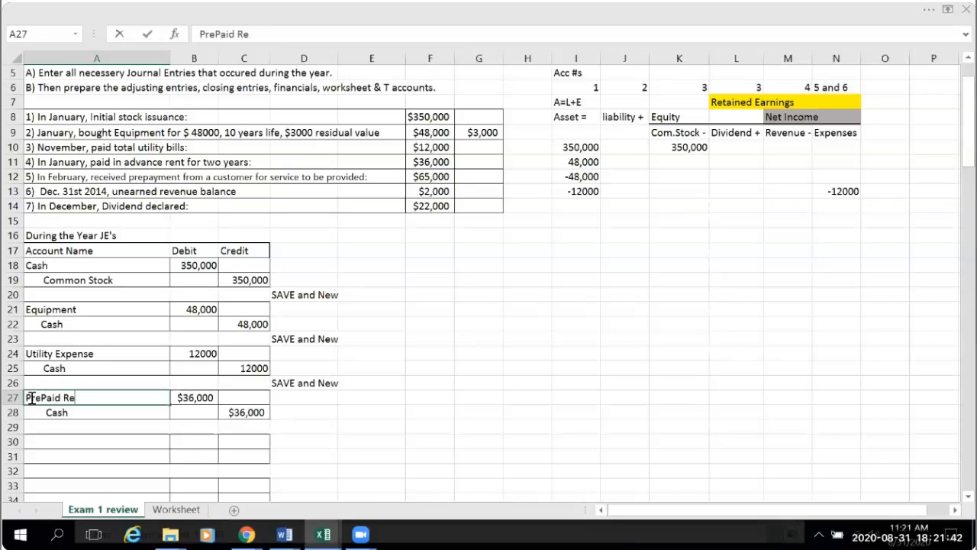
pyautogui.click(63, 427)
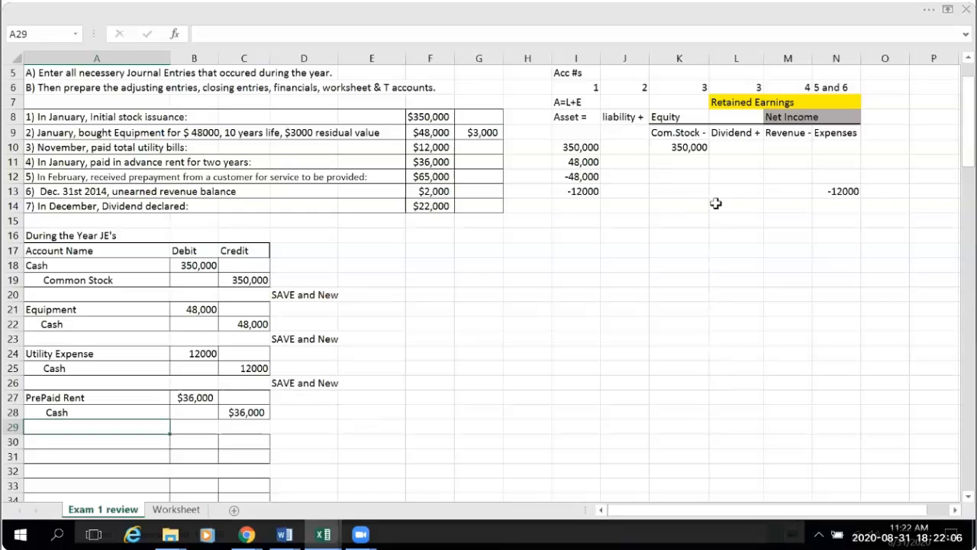
# - Record the rent prepayment in the Asset column of the accounting equation table with =B27 in I14 and =-C28 in I15
pyautogui.click(577, 207)
pyautogui.write('=')
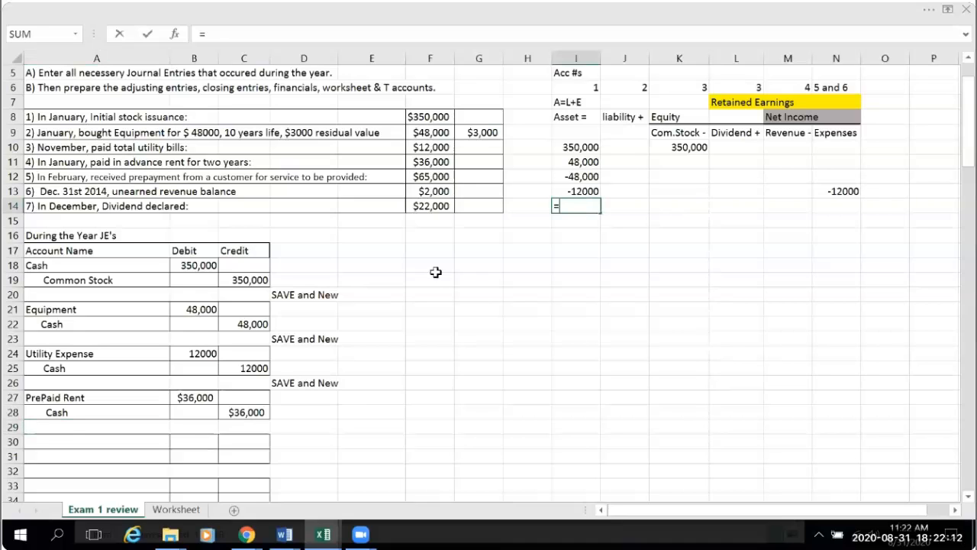
pyautogui.click(197, 398)
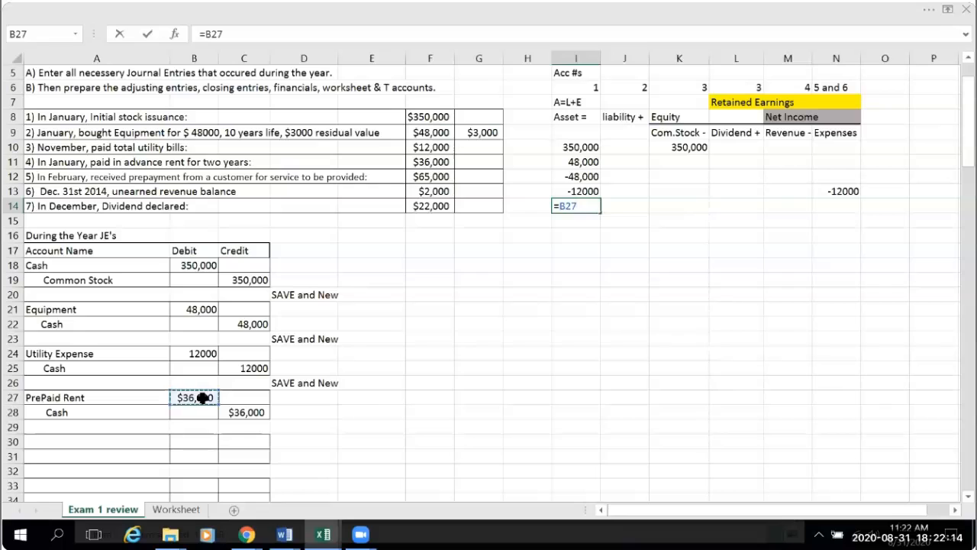
pyautogui.press('Return')
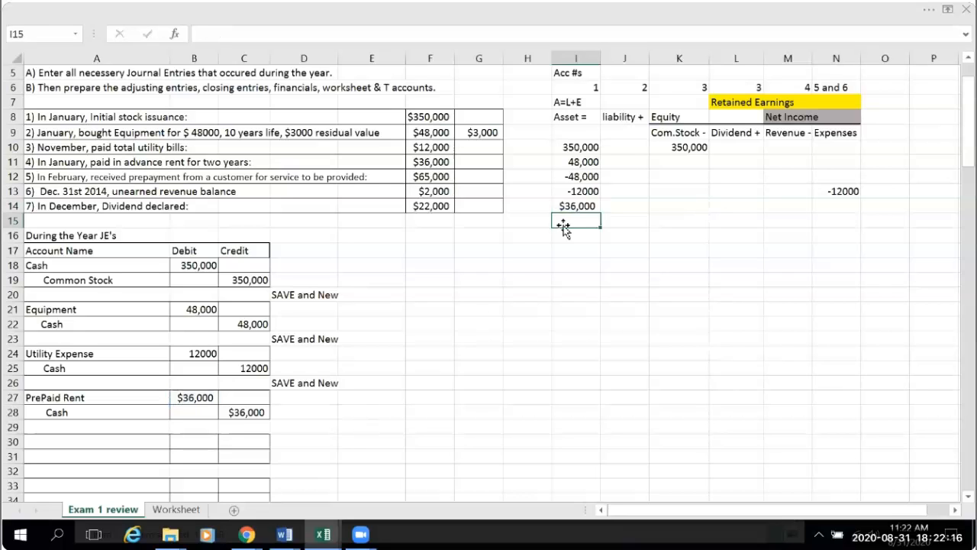
pyautogui.write('=')
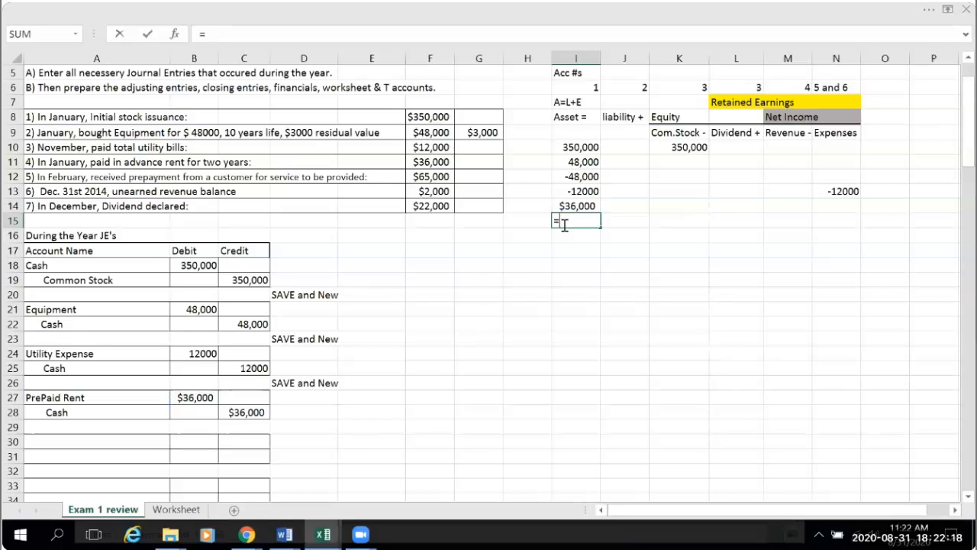
pyautogui.write('-')
pyautogui.click(252, 413)
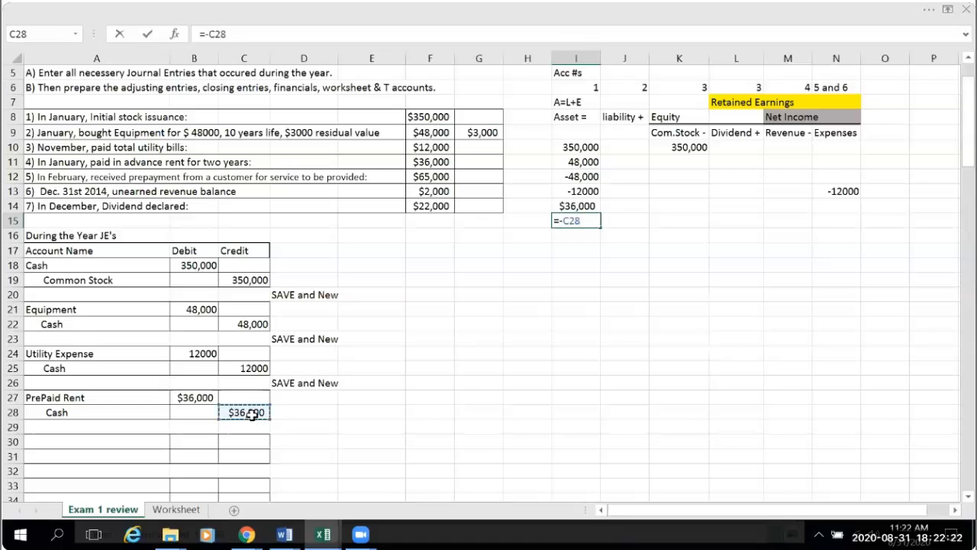
pyautogui.press('Return')
pyautogui.click(584, 402)
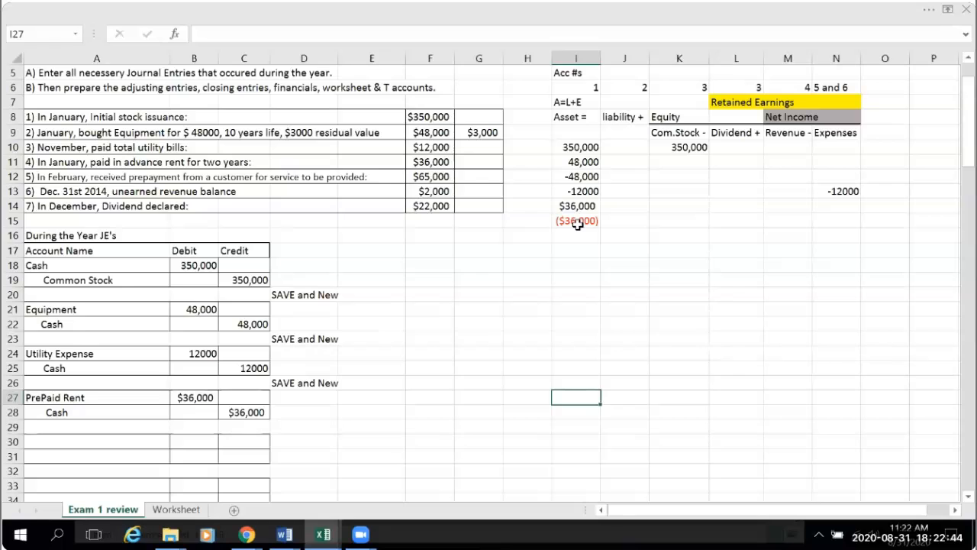
pyautogui.click(244, 368)
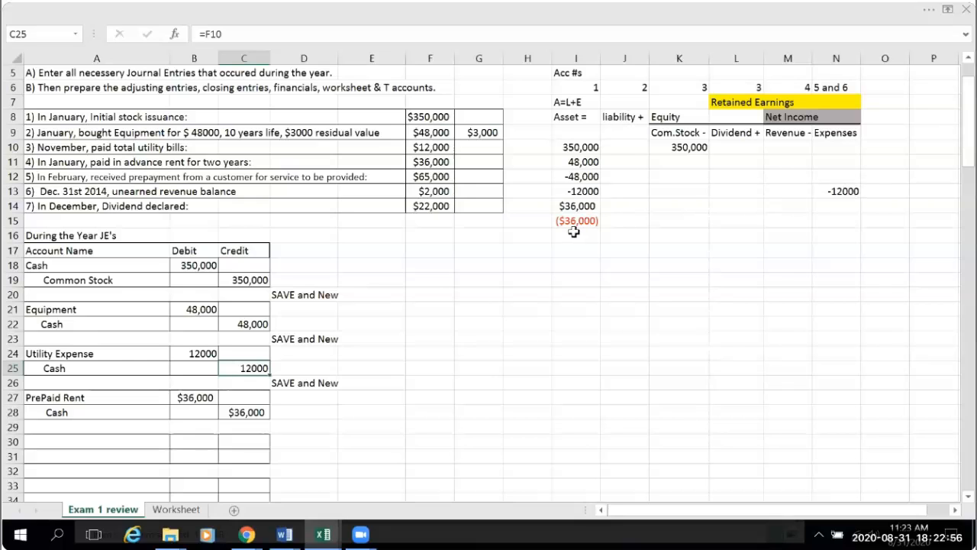
pyautogui.click(343, 422)
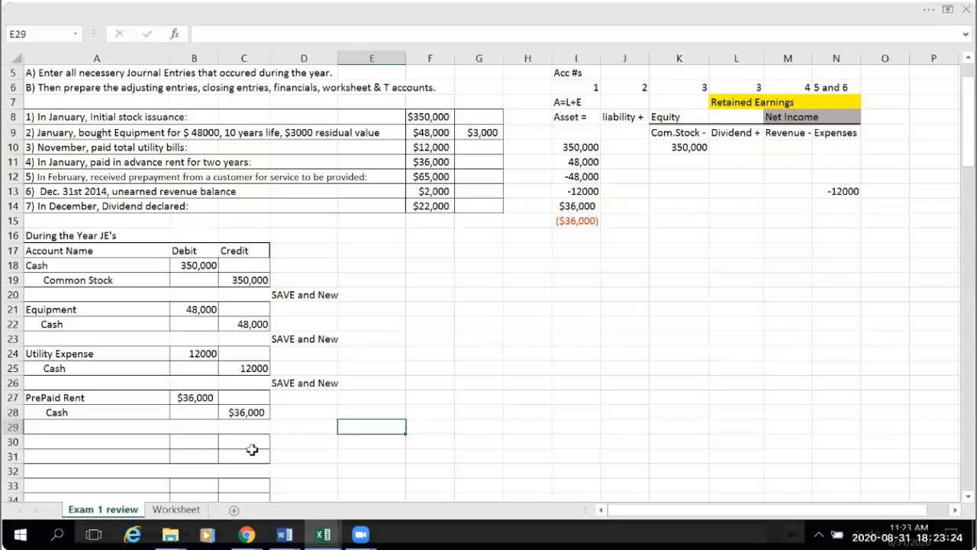
# - Copy the "SAVE and New" note from D26 to D29 below the prepaid rent entry
pyautogui.click(298, 383)
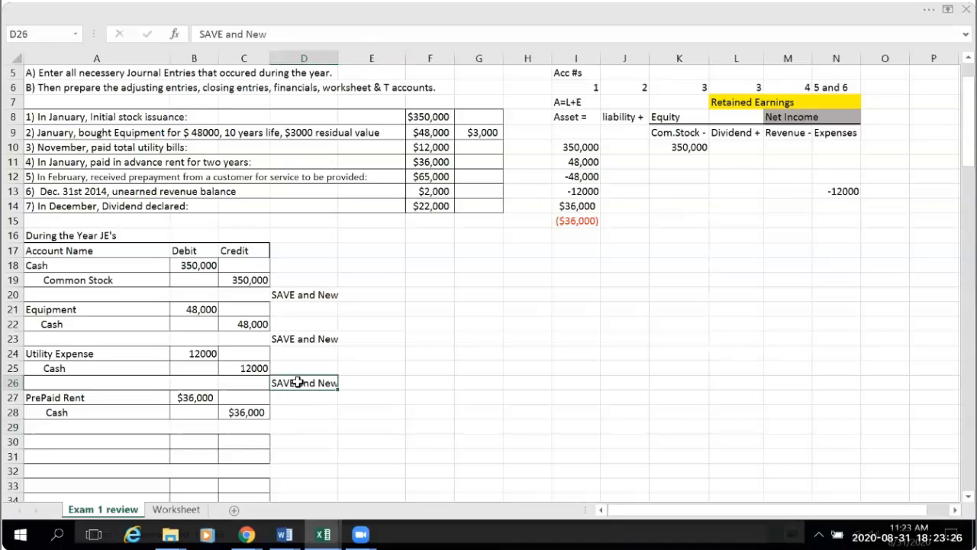
pyautogui.hotkey('ctrl', 'c')
pyautogui.click(297, 427)
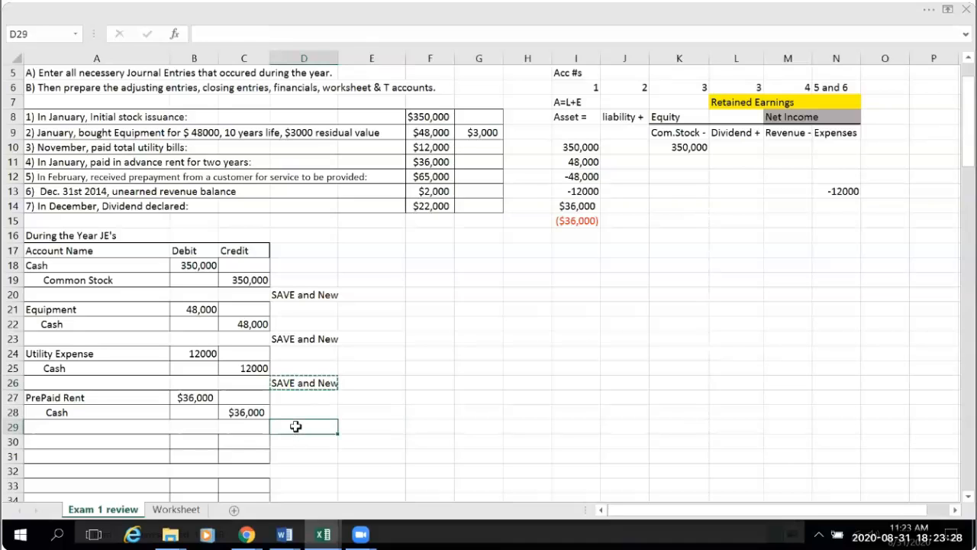
pyautogui.hotkey('ctrl', 'v')
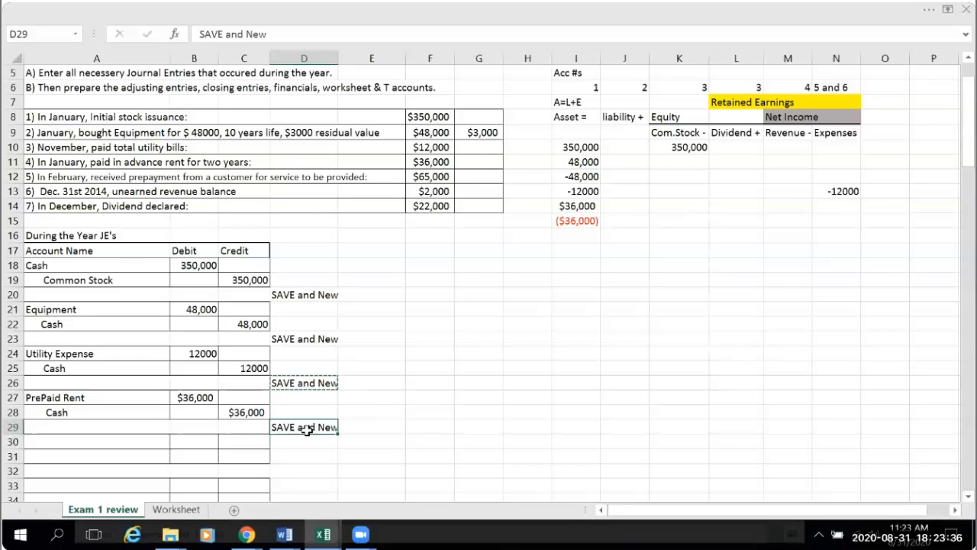
# - Post the prepaid rent payment to the credit side of the Cash T account by entering =C28 in C96
pyautogui.scroll(-12, 437, 401)
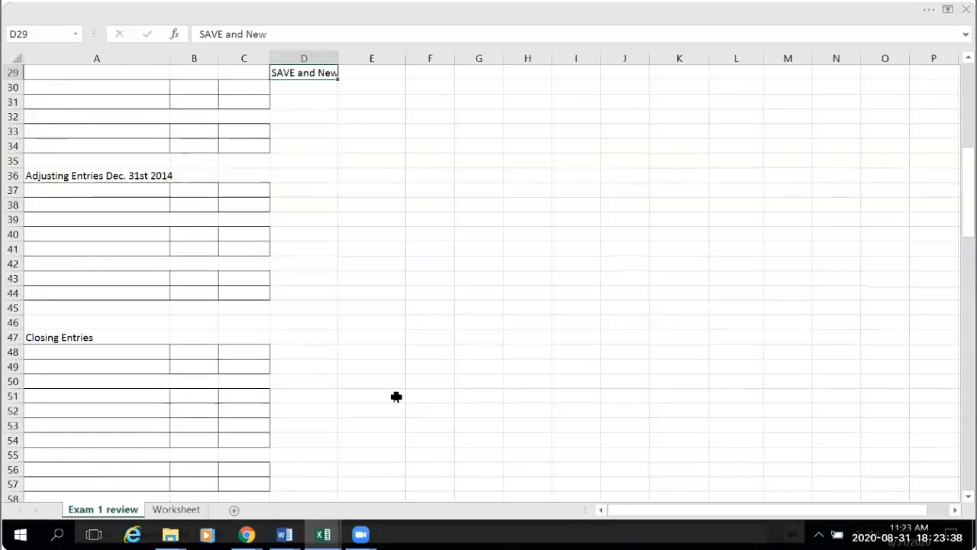
pyautogui.scroll(-12, 394, 397)
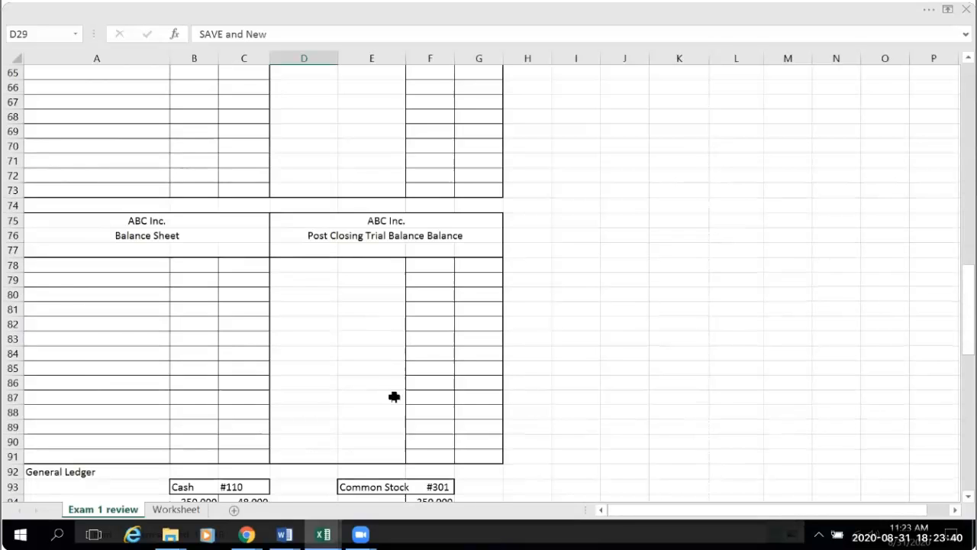
pyautogui.scroll(-3, 395, 396)
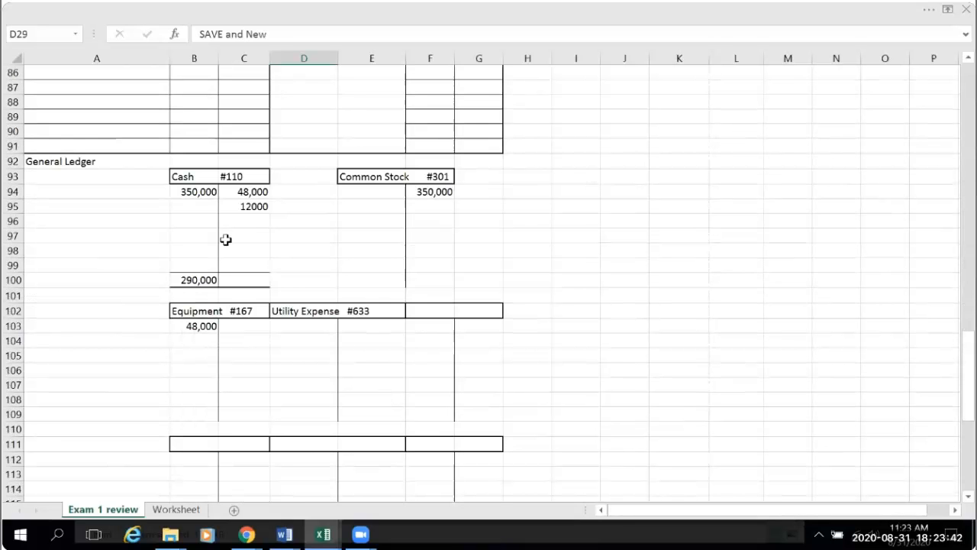
pyautogui.click(247, 219)
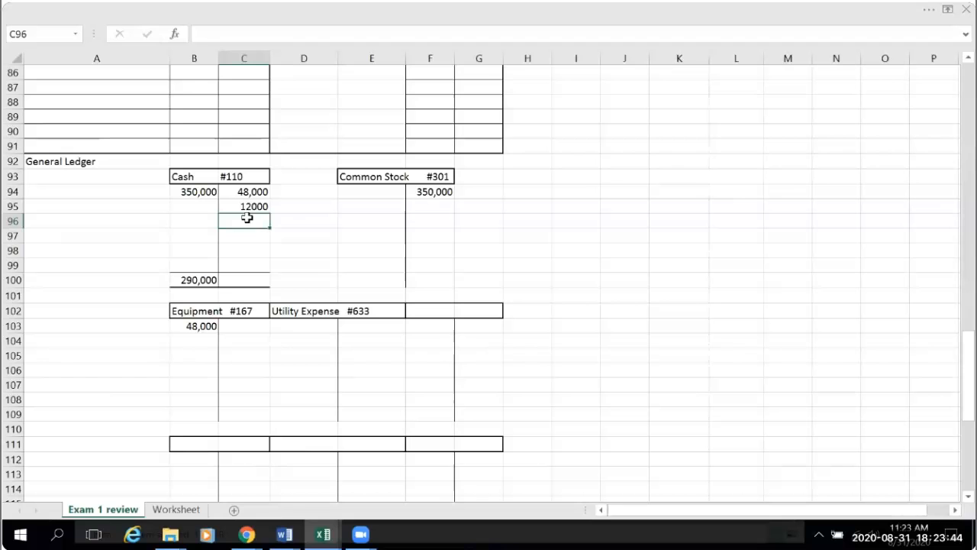
pyautogui.write('=')
pyautogui.scroll(15, 436, 269)
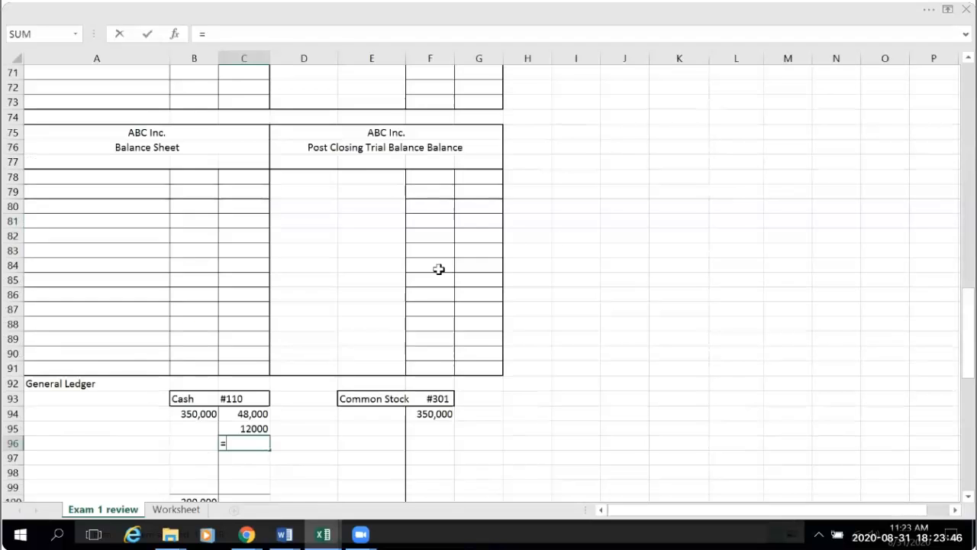
pyautogui.scroll(9, 331, 281)
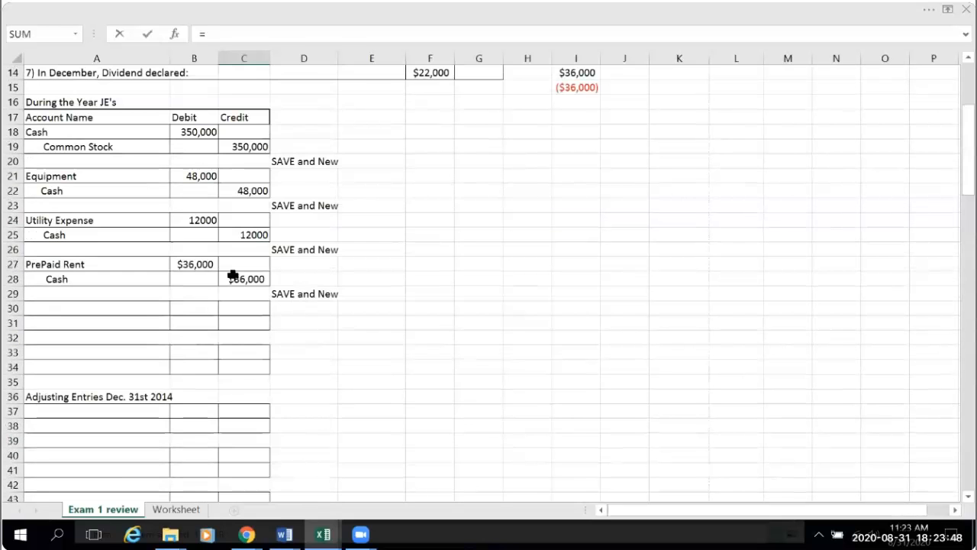
pyautogui.click(236, 278)
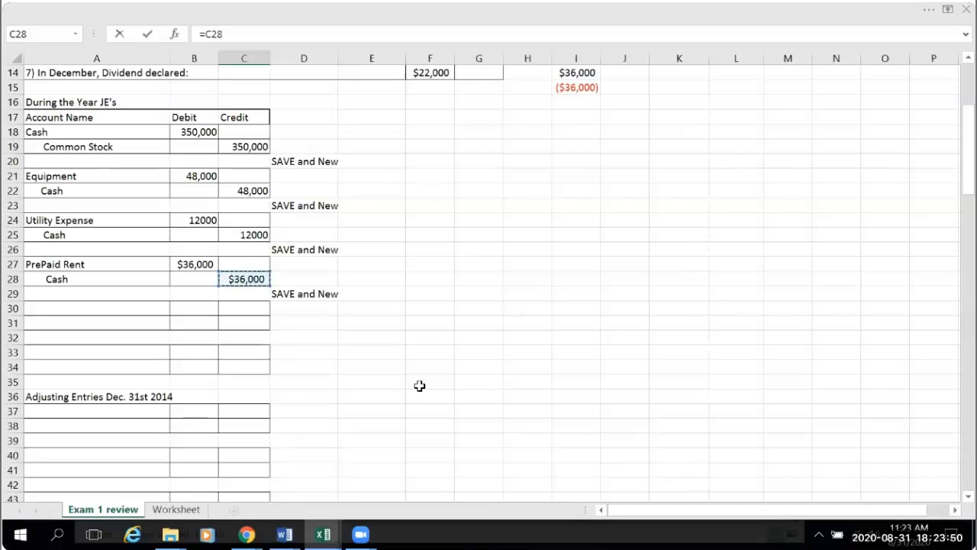
pyautogui.press('Return')
# - Change the number format of the Cash T account credit in C96 to General
pyautogui.scroll(-2, 497, 407)
pyautogui.click(252, 383)
pyautogui.click(931, 11)
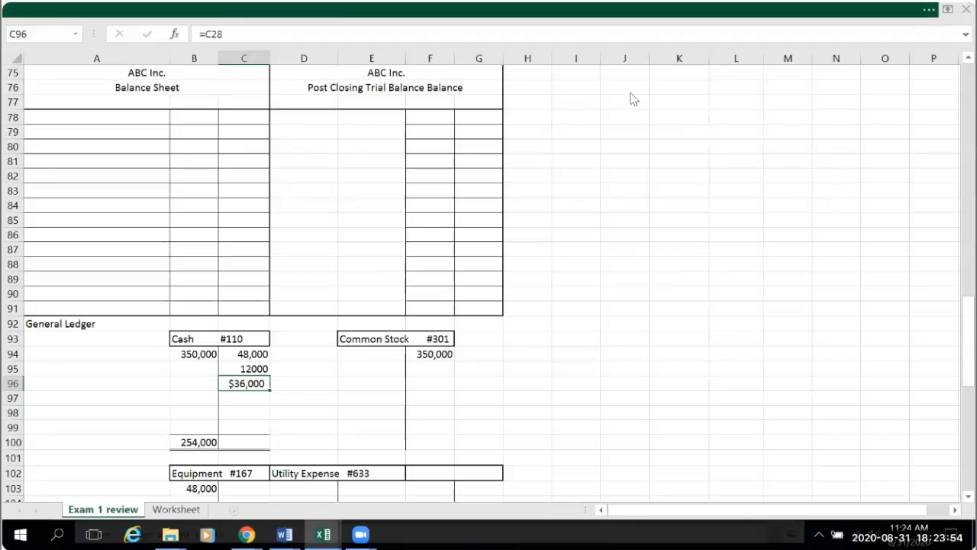
pyautogui.click(515, 62)
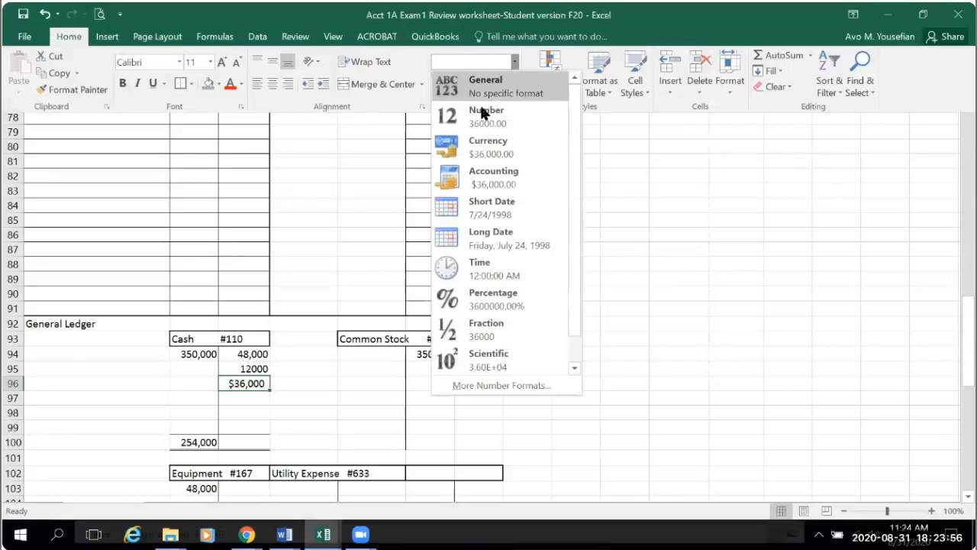
pyautogui.click(499, 90)
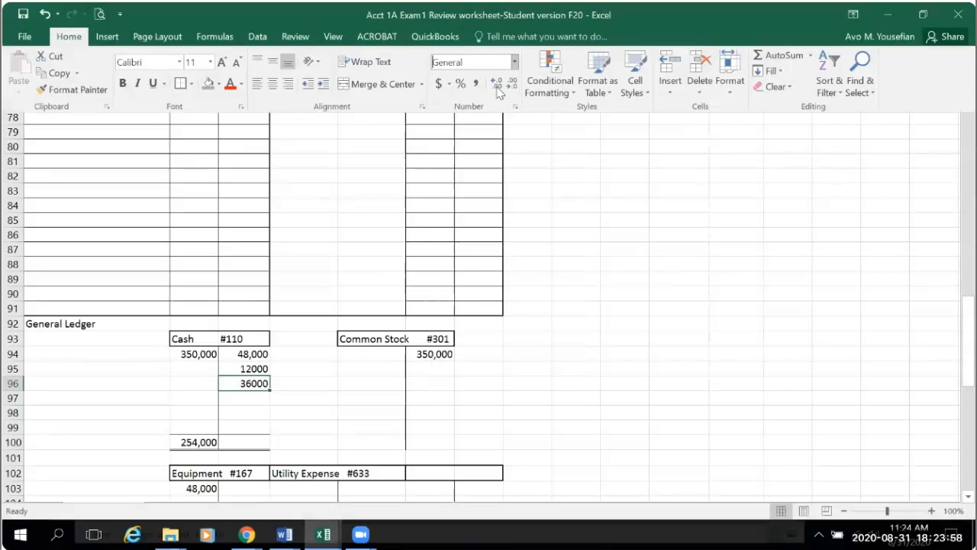
pyautogui.click(622, 343)
pyautogui.click(613, 443)
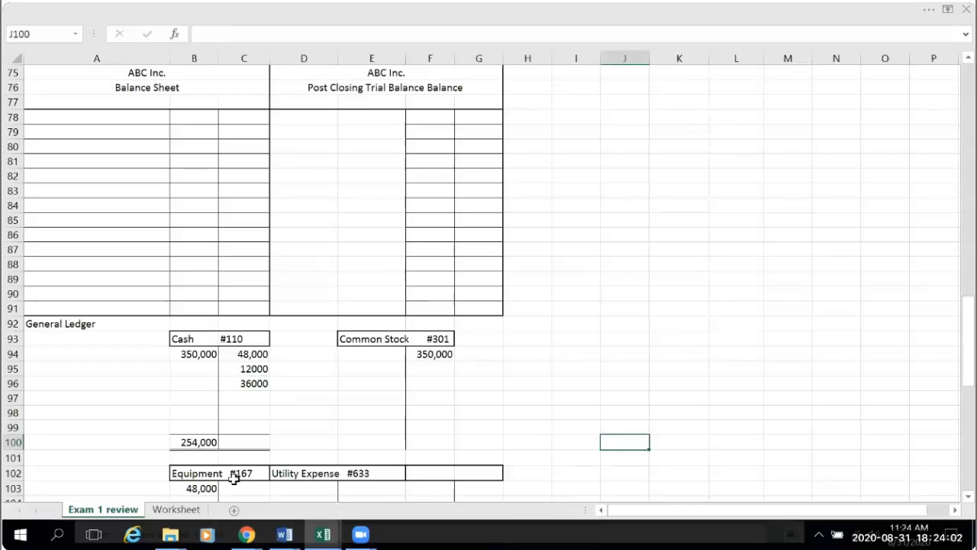
# - Format the Cash T account balance in B100 as Currency with no decimal places
pyautogui.click(201, 444)
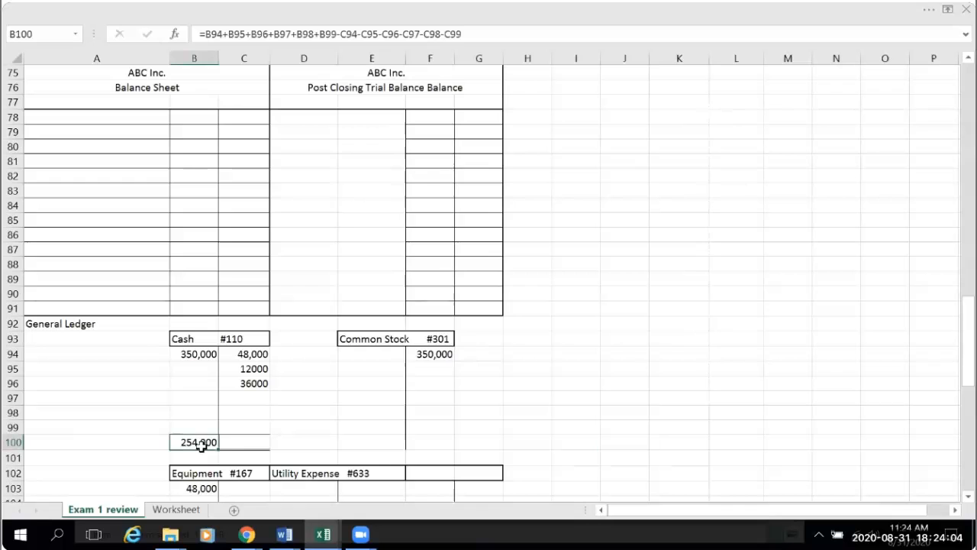
pyautogui.click(932, 8)
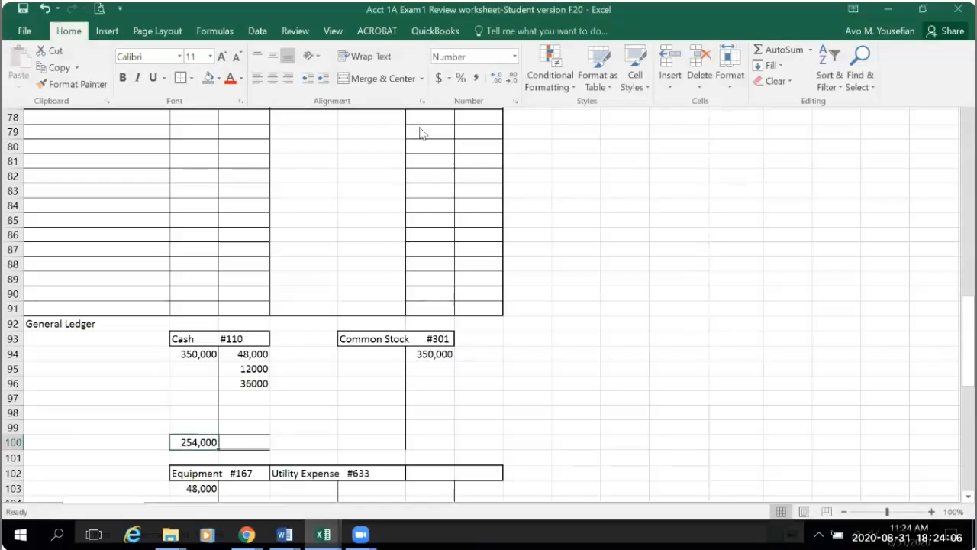
pyautogui.click(516, 62)
pyautogui.click(482, 155)
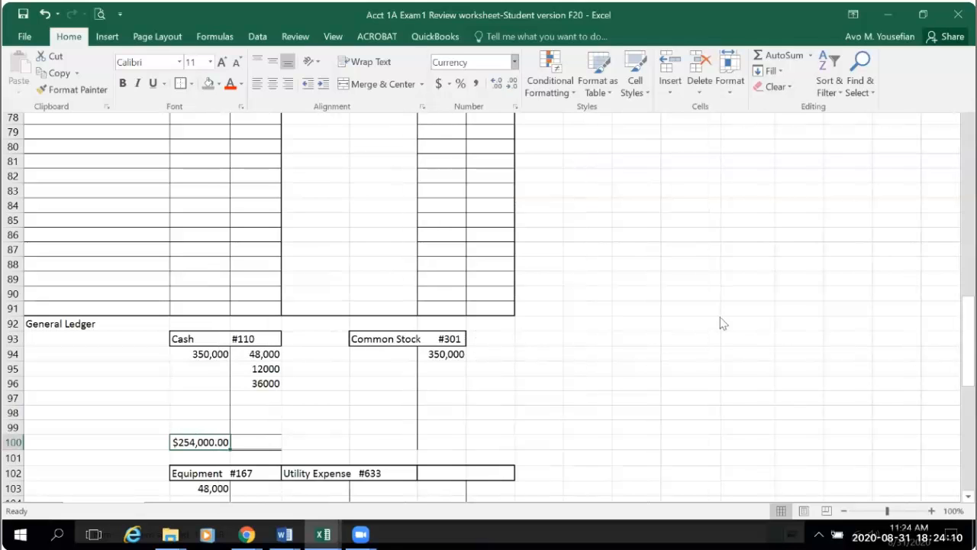
pyautogui.click(513, 84)
pyautogui.click(512, 85)
pyautogui.click(735, 393)
pyautogui.click(878, 426)
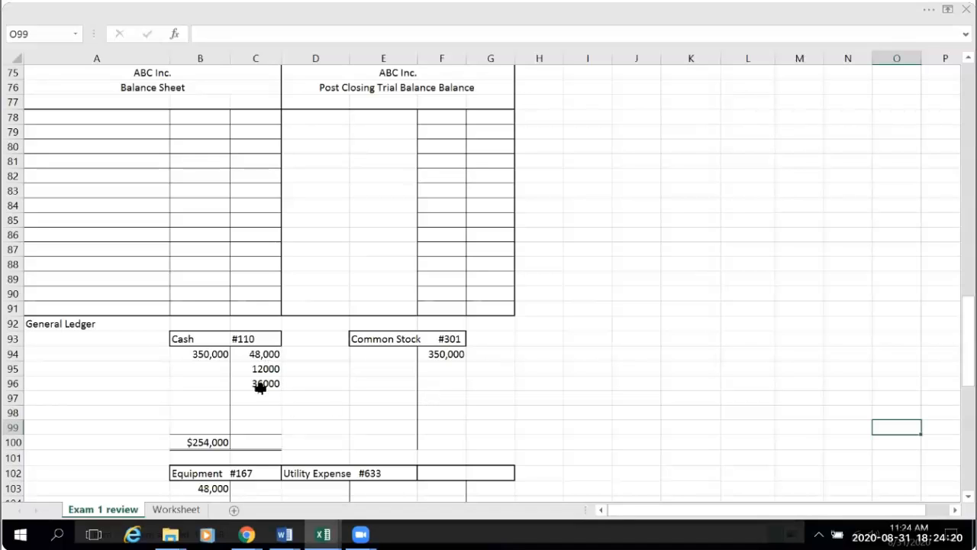
# - Title the empty T account beside Utility Expense by linking F102 to the prepaid rent account name with =A27
pyautogui.click(441, 473)
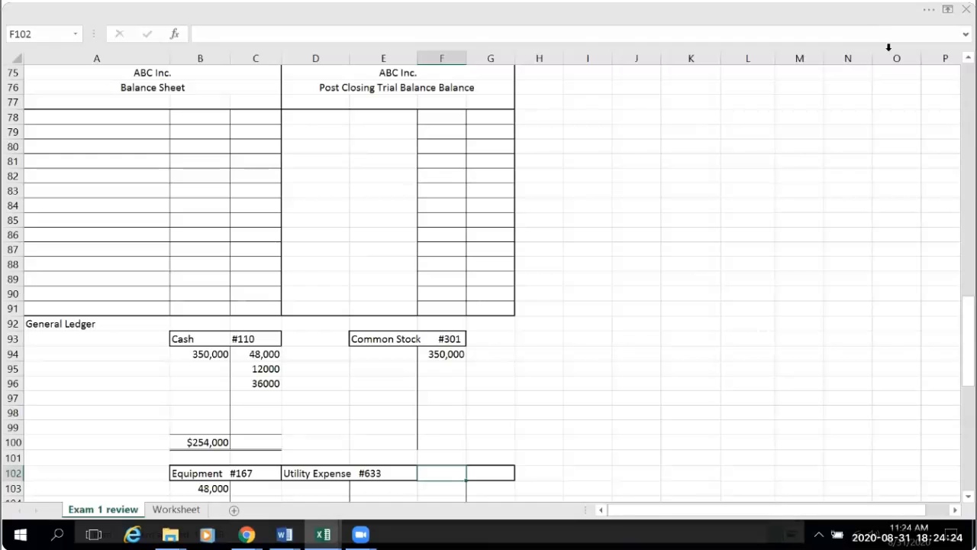
pyautogui.scroll(17, 704, 297)
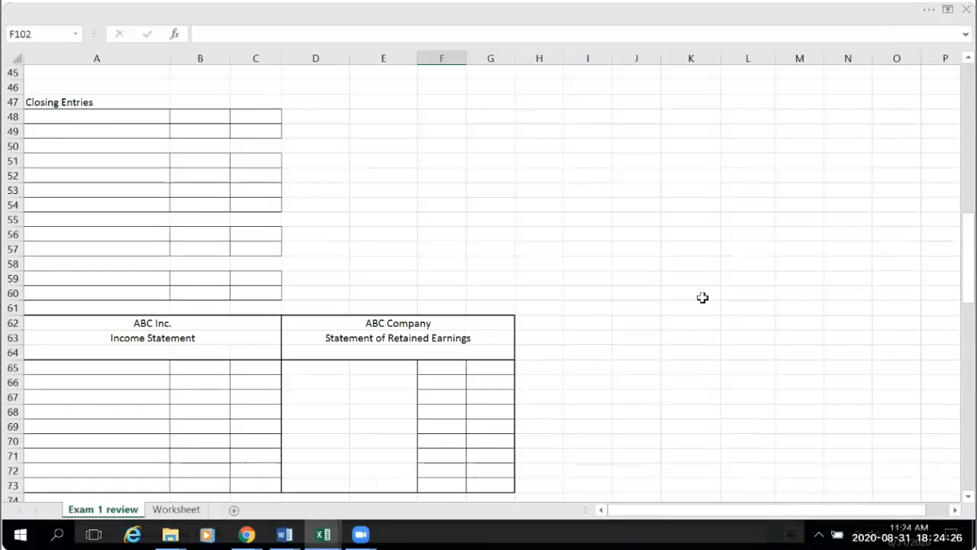
pyautogui.scroll(-12, 703, 297)
pyautogui.scroll(-9, 671, 399)
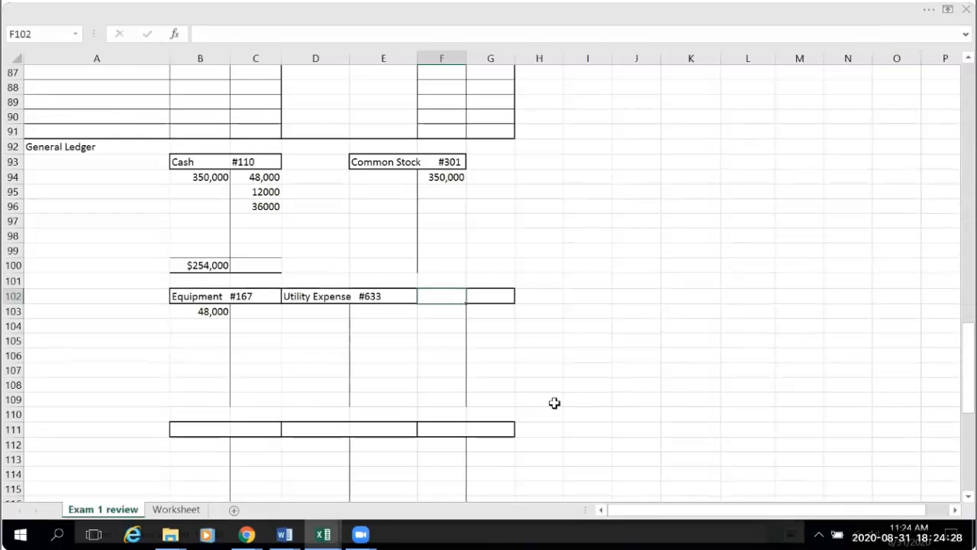
pyautogui.write('=')
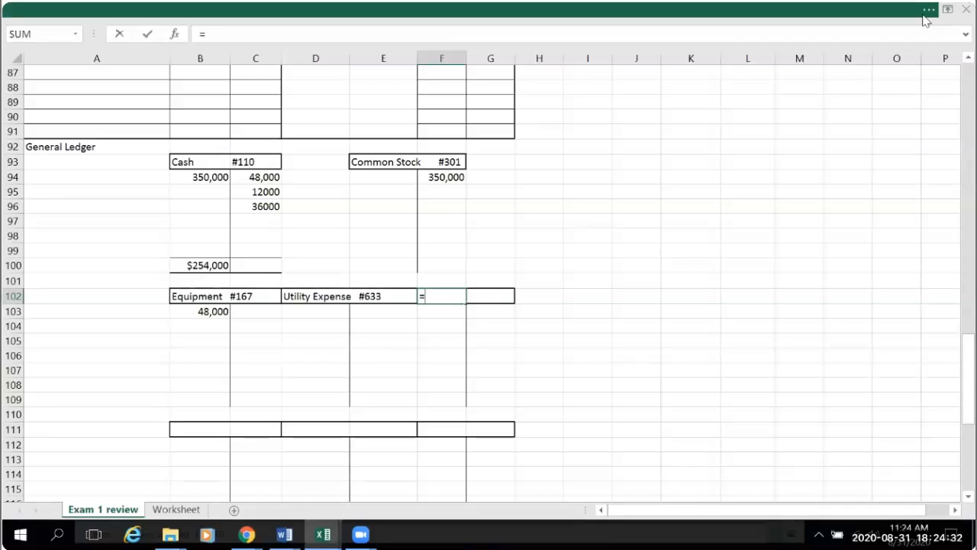
pyautogui.scroll(20, 671, 336)
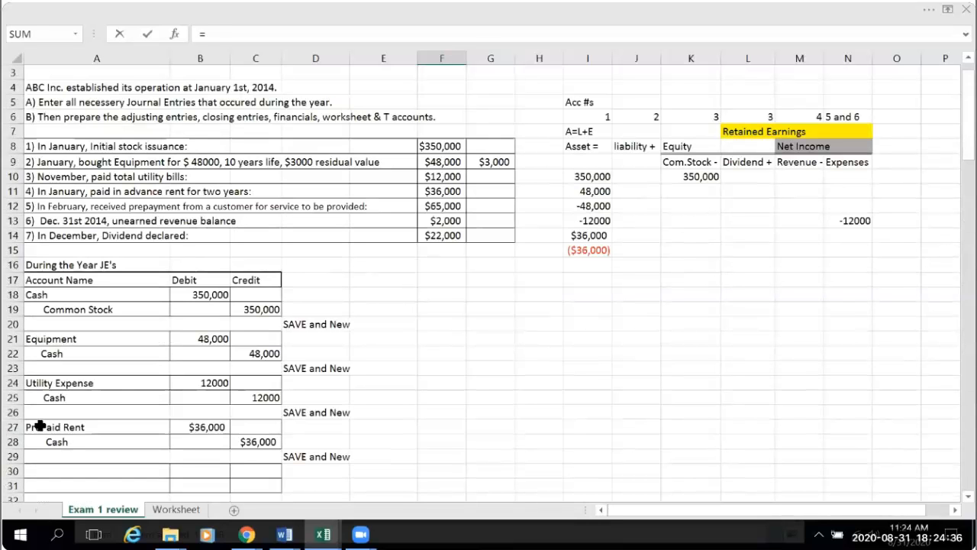
pyautogui.click(39, 427)
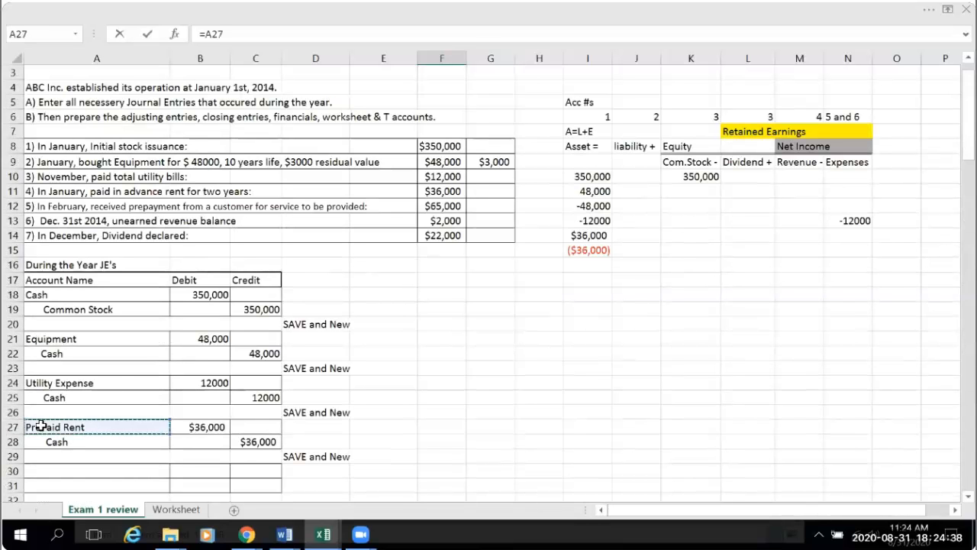
pyautogui.press('Return')
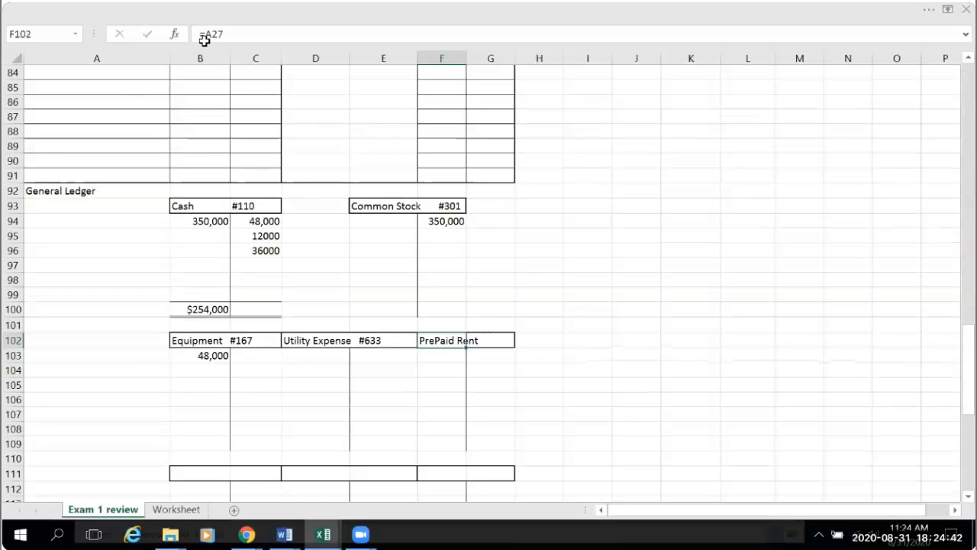
pyautogui.click(507, 343)
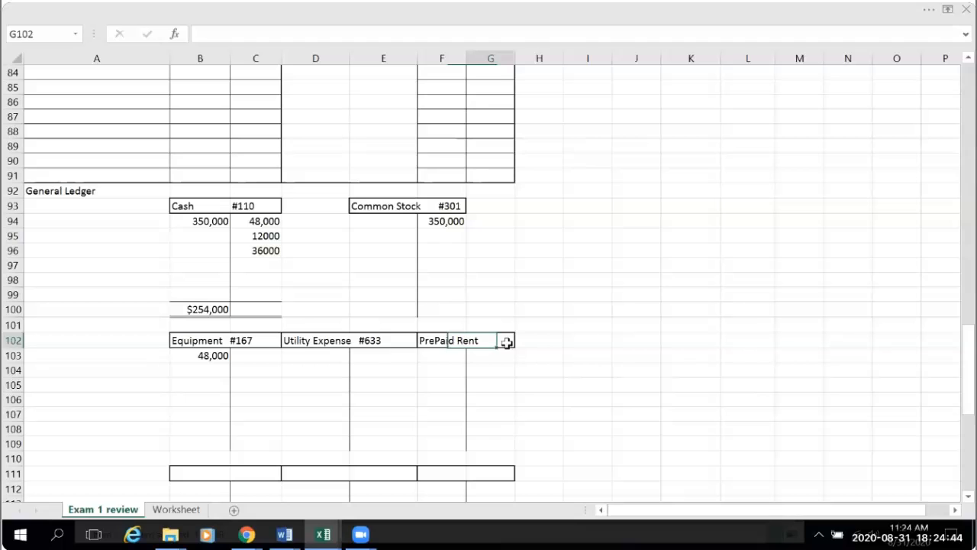
pyautogui.click(436, 340)
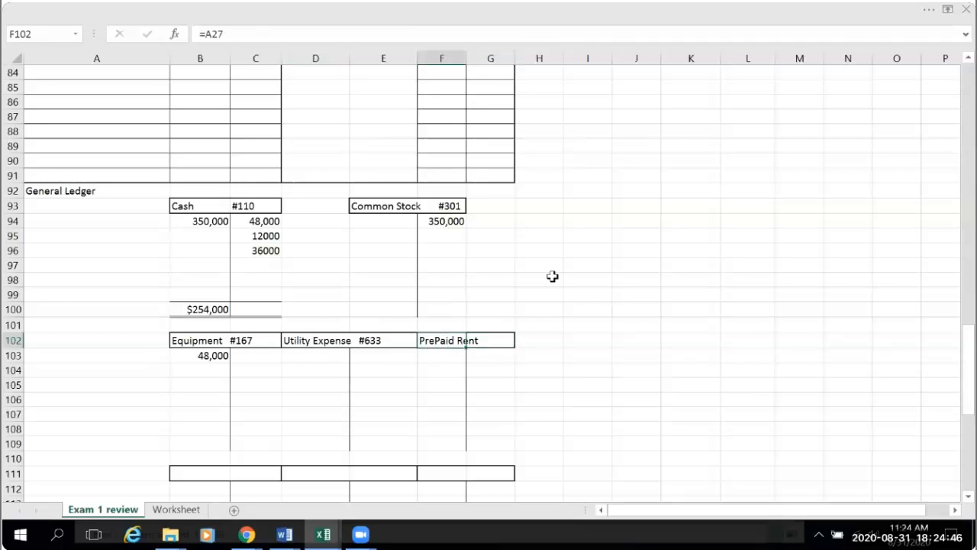
pyautogui.click(510, 342)
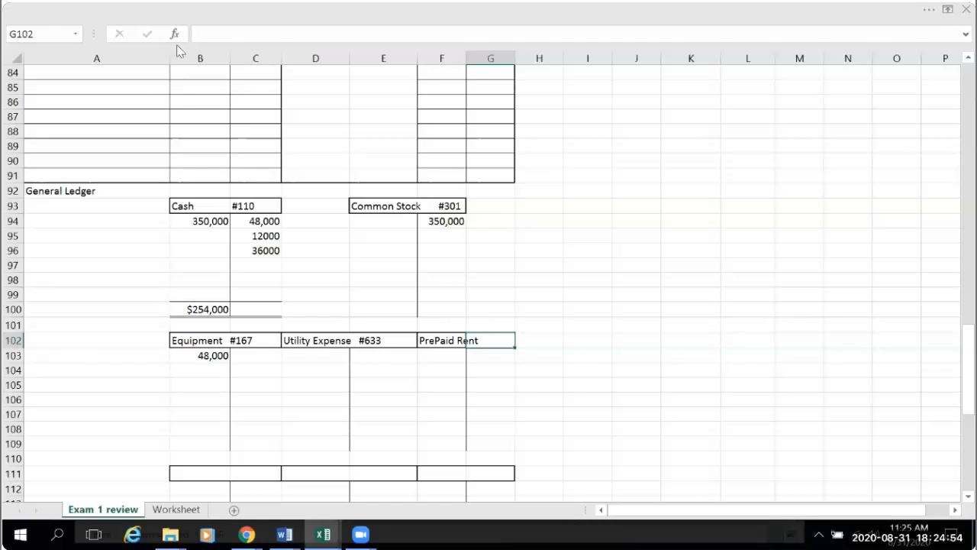
pyautogui.click(217, 35)
pyautogui.click(601, 394)
# - Replace the linked title in F102 with the plain text "PrePaid Rent #"
pyautogui.click(426, 339)
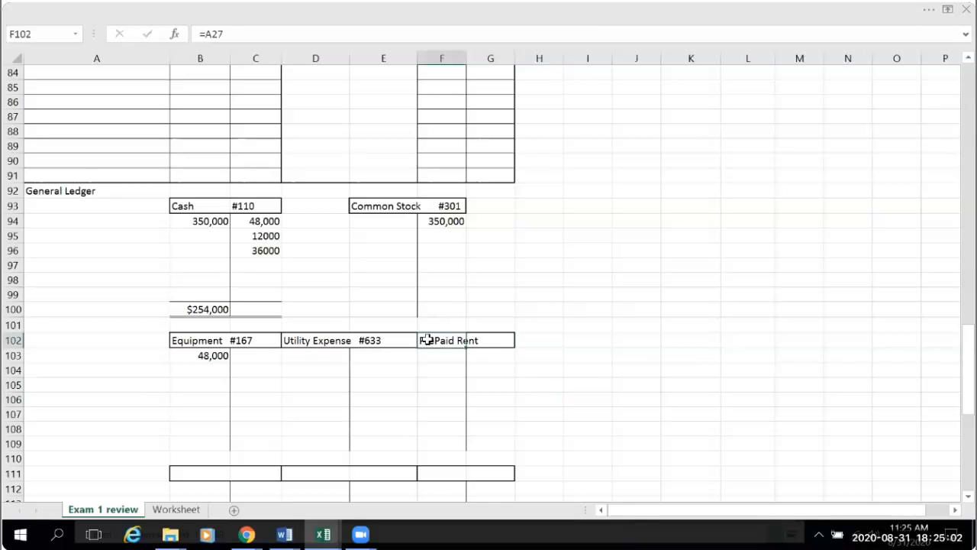
pyautogui.press('Delete')
pyautogui.write('PrePaid Ren')
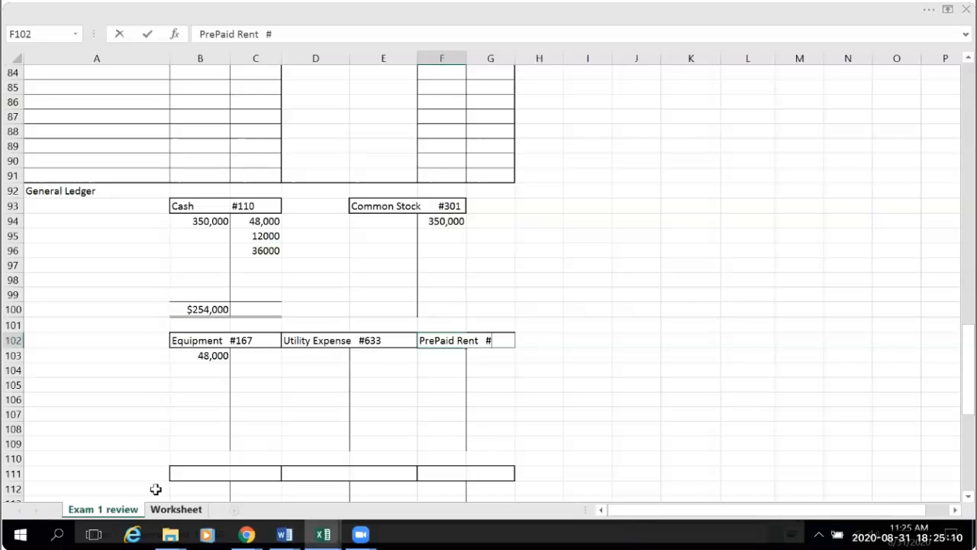
pyautogui.hotkey('alt', 'Tab')
pyautogui.hotkey('alt', 'Tab')
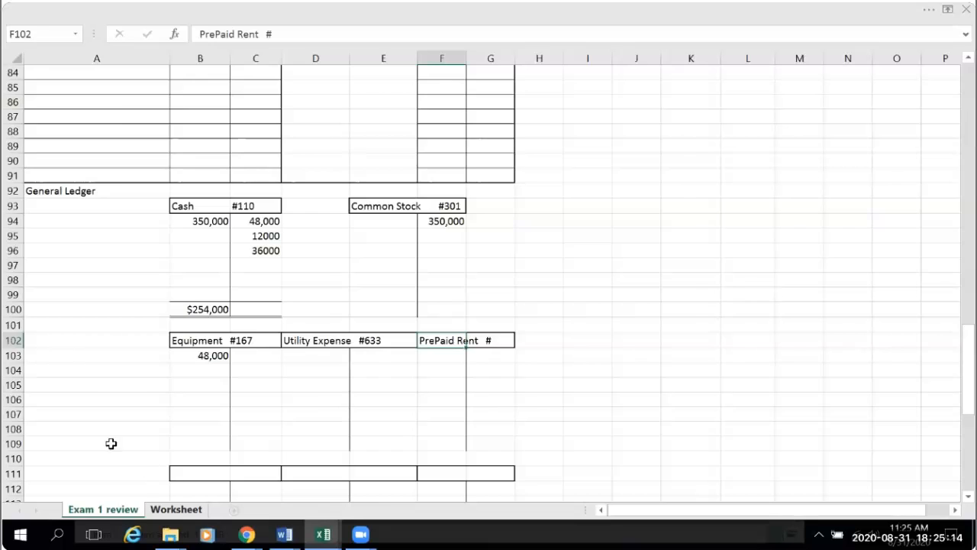
# - Look up the prepaid rent account number on the Worksheet sheet and append 128 to the T account title in F102
pyautogui.hotkey('ctrl', 'pagedown')
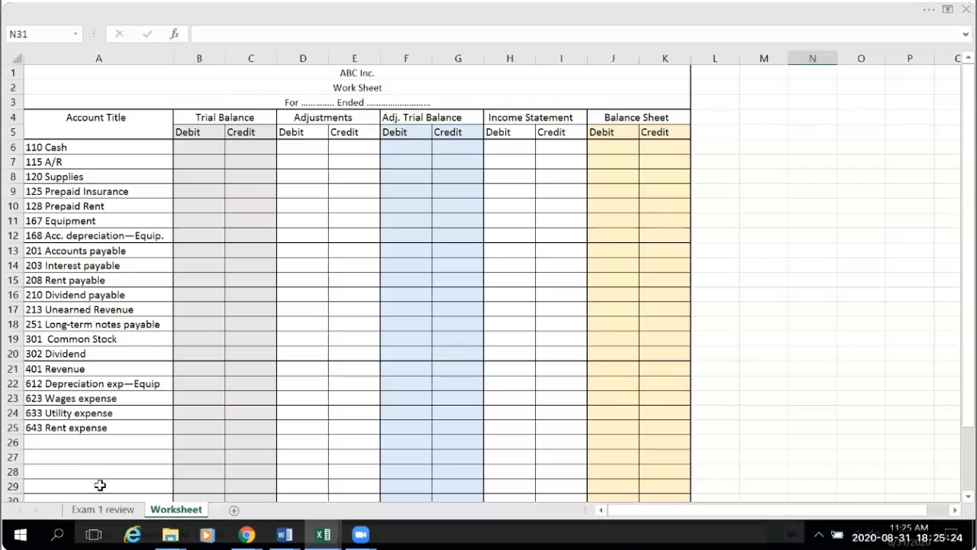
pyautogui.click(102, 510)
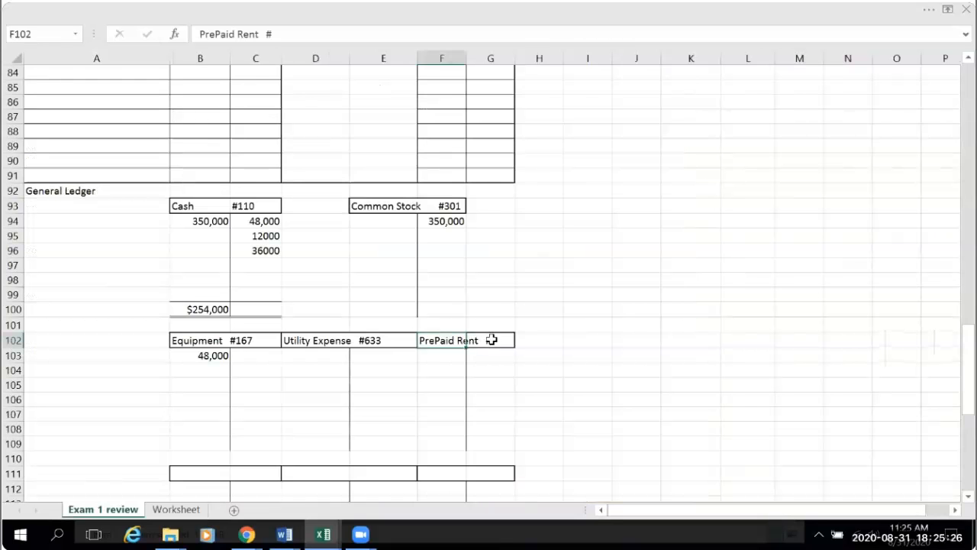
pyautogui.click(273, 34)
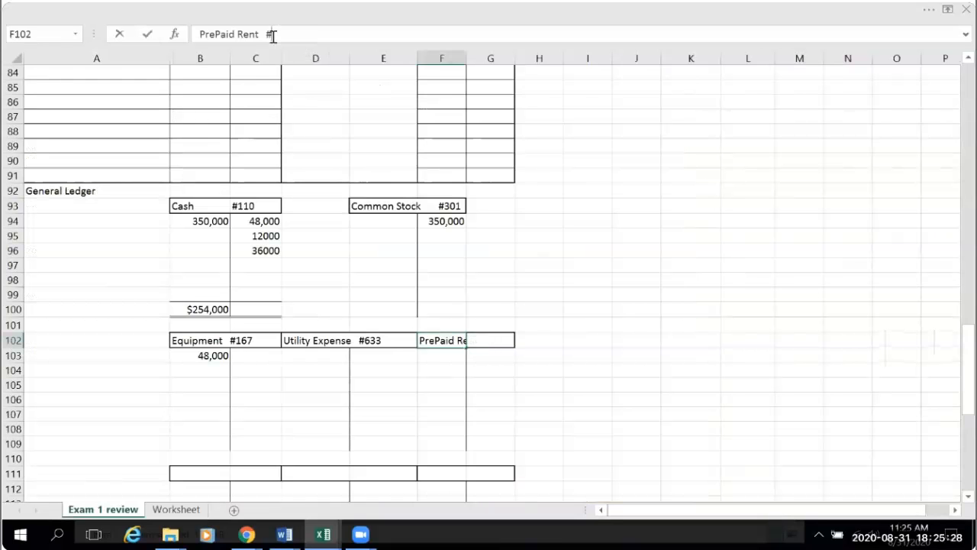
pyautogui.write('128')
pyautogui.click(629, 321)
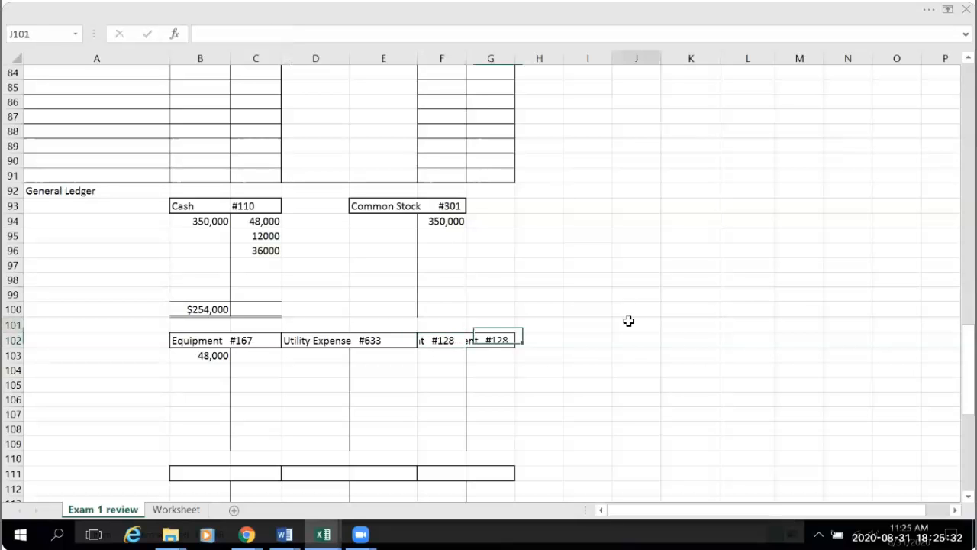
# - Post the prepaid rent amount to the debit side of the PrePaid Rent T account by entering =B27 in F103
pyautogui.click(443, 358)
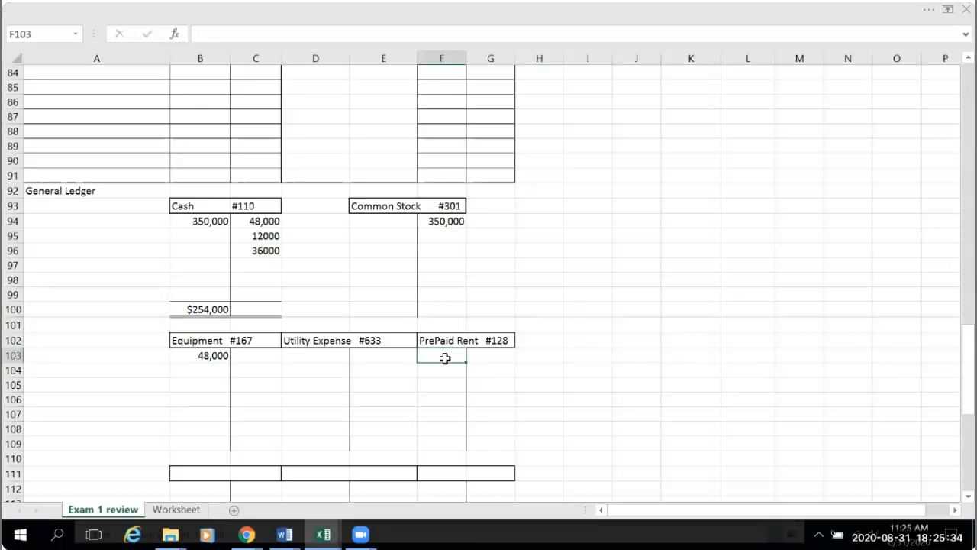
pyautogui.write('=')
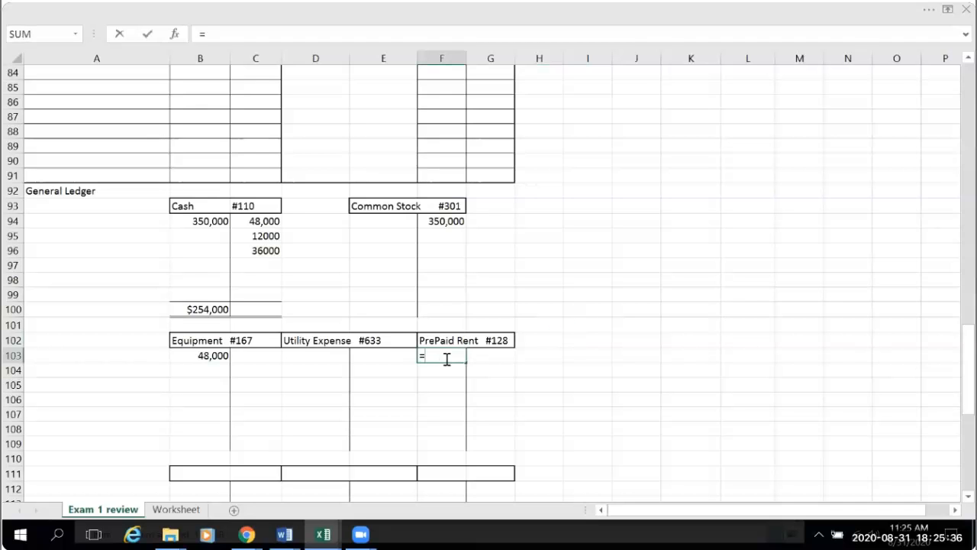
pyautogui.scroll(20, 447, 359)
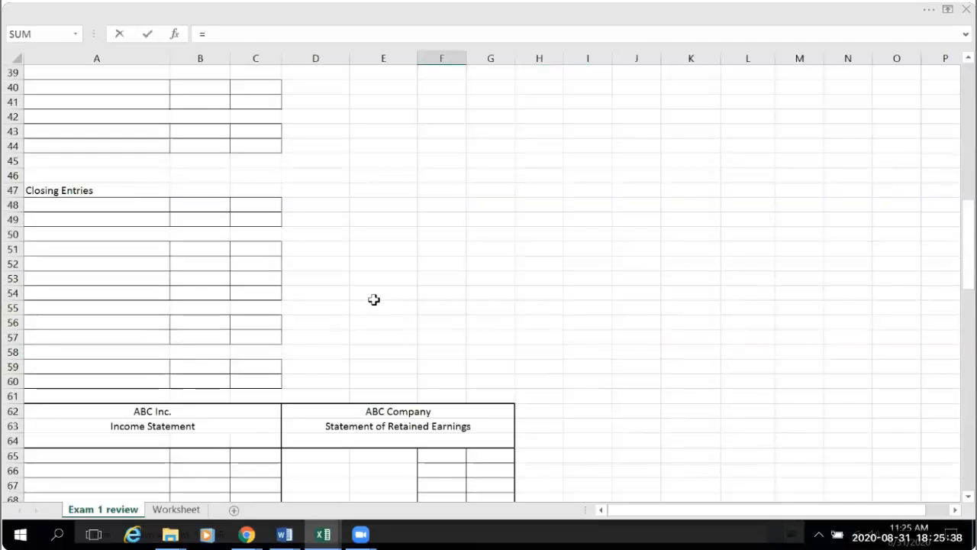
pyautogui.scroll(3, 257, 285)
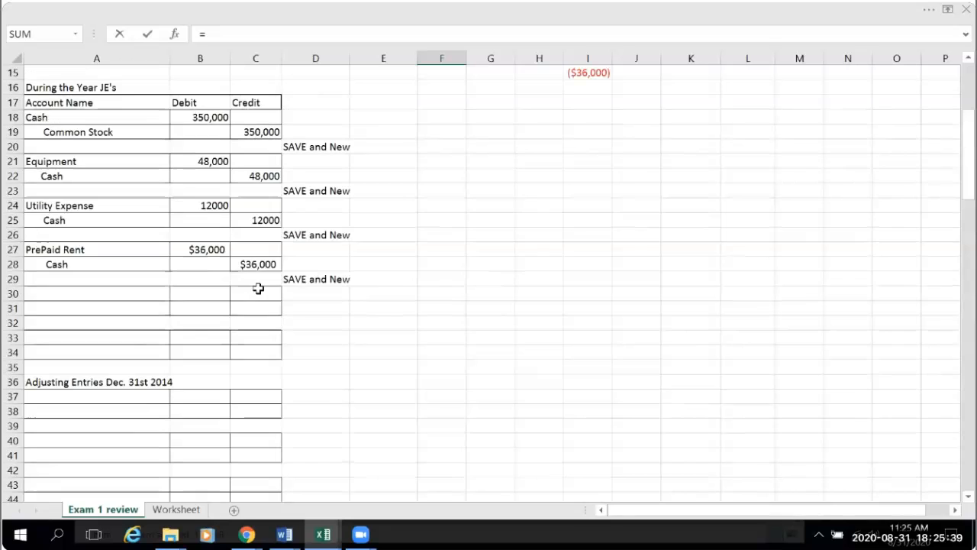
pyautogui.click(209, 249)
pyautogui.press('Return')
# - Format the PrePaid Rent debit in F103 as Number with no decimal places
pyautogui.scroll(-5, 650, 410)
pyautogui.click(447, 342)
pyautogui.click(934, 10)
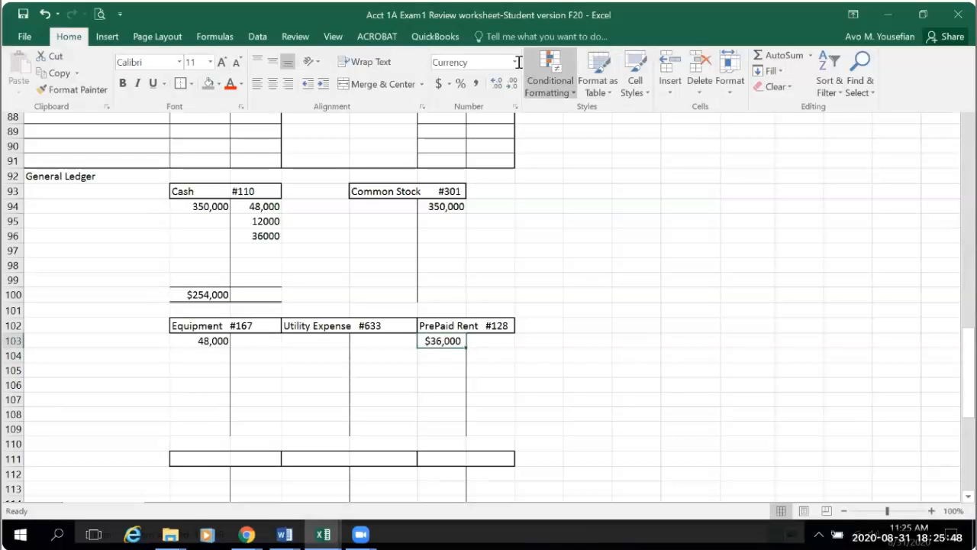
pyautogui.click(514, 62)
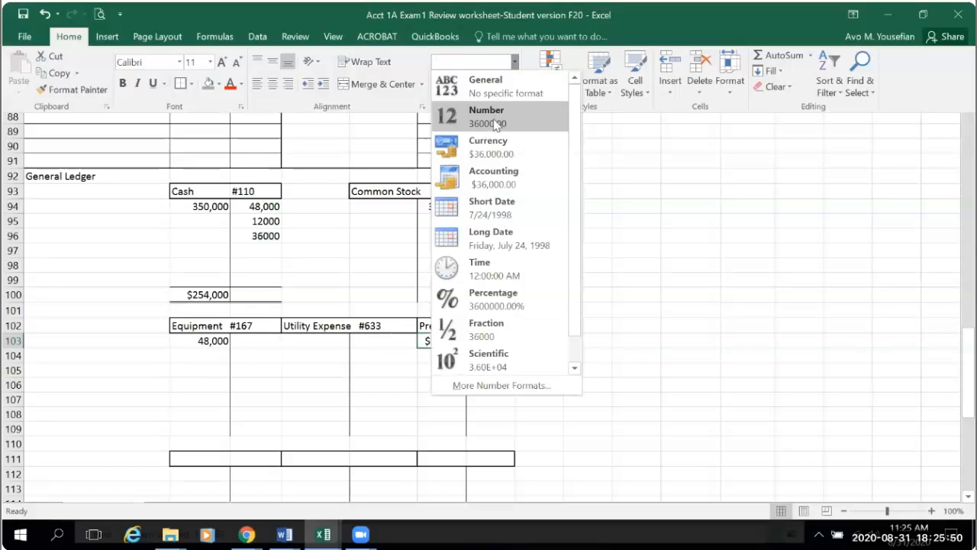
pyautogui.click(497, 125)
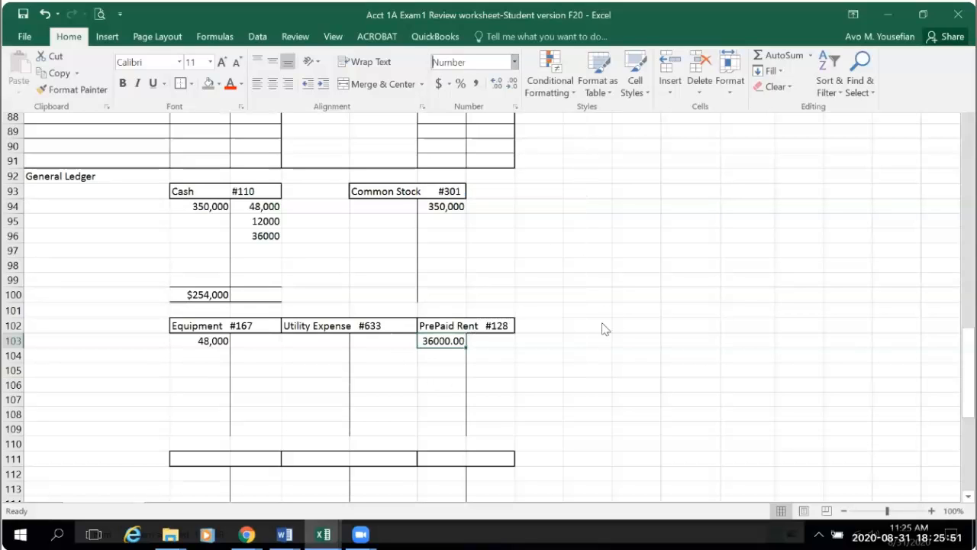
pyautogui.click(513, 83)
pyautogui.click(513, 83)
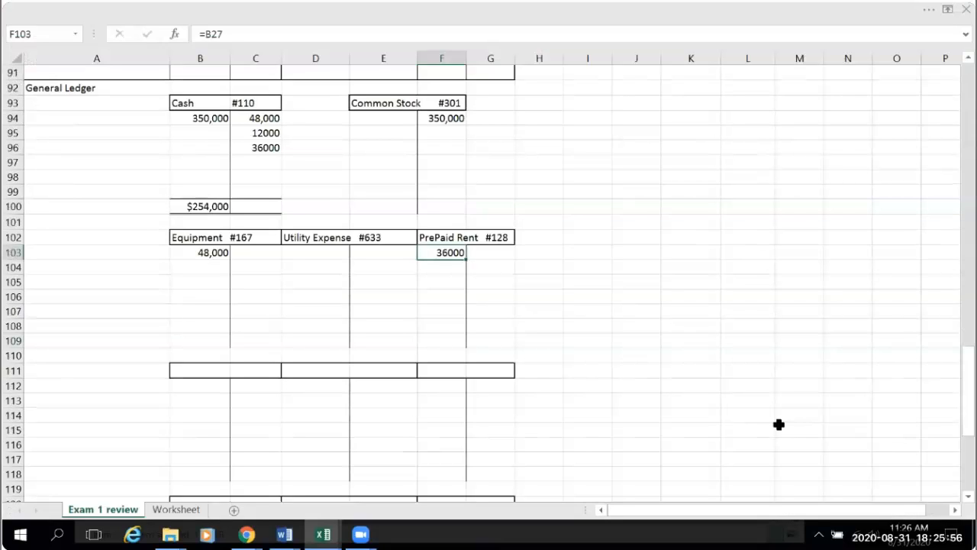
pyautogui.click(761, 400)
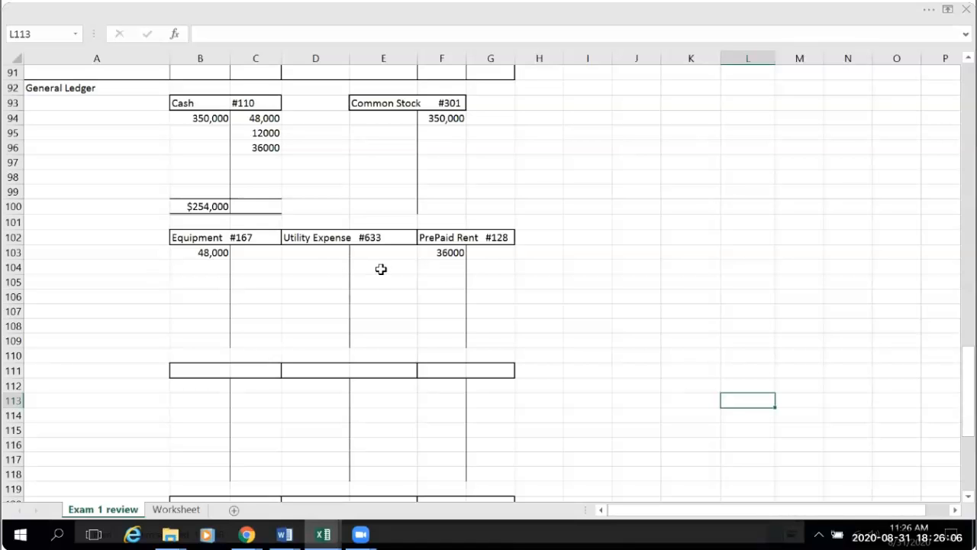
# - Post the utility bill to the debit side of the Utility Expense T account by entering =B24 in D103
pyautogui.click(309, 257)
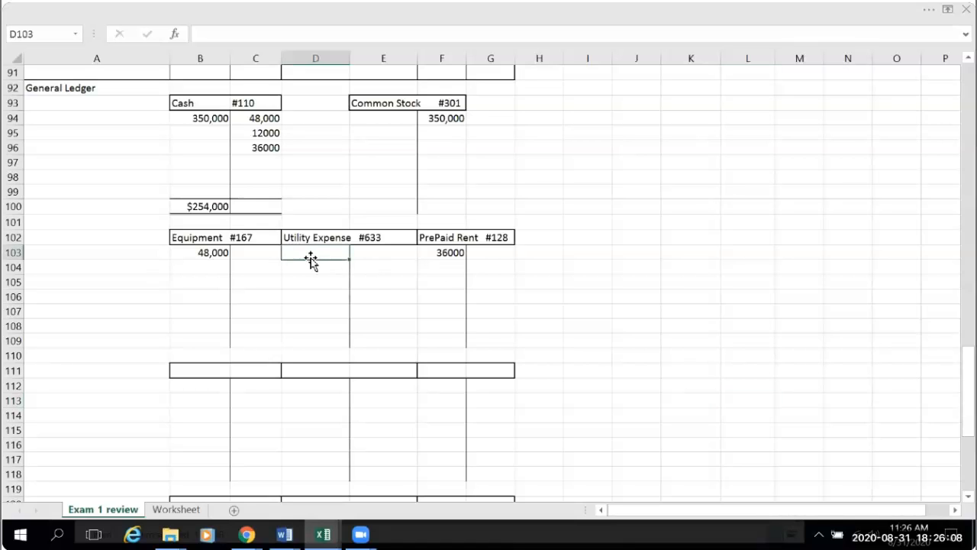
pyautogui.write('=')
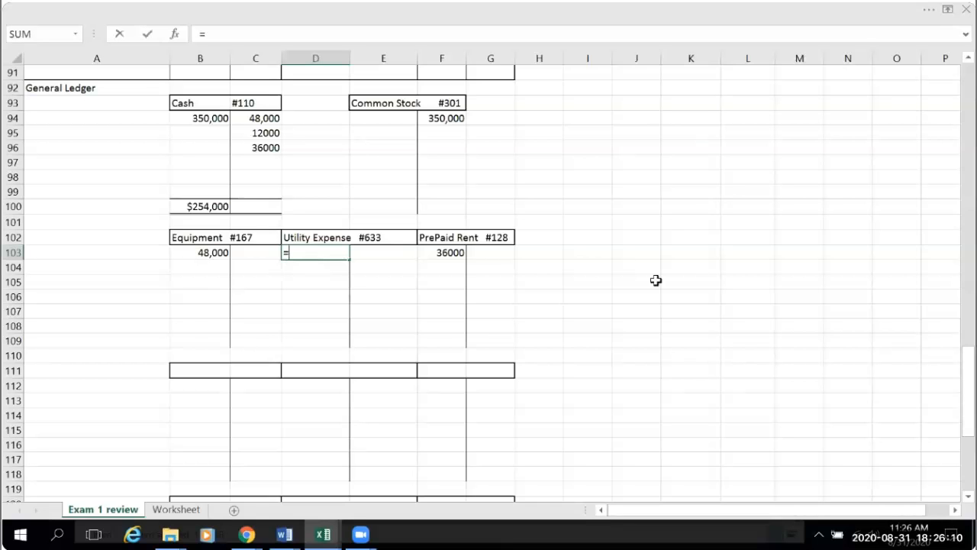
pyautogui.scroll(20, 663, 288)
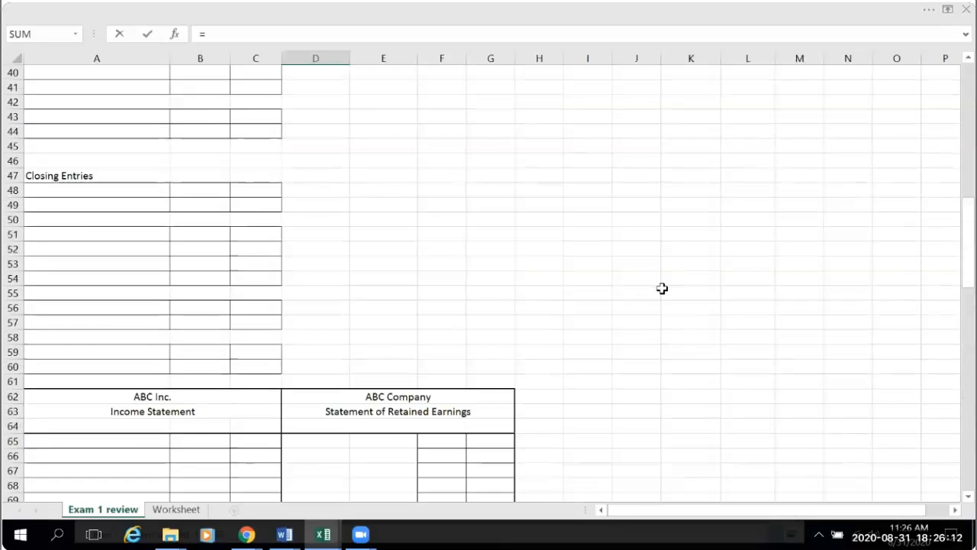
pyautogui.scroll(4, 662, 288)
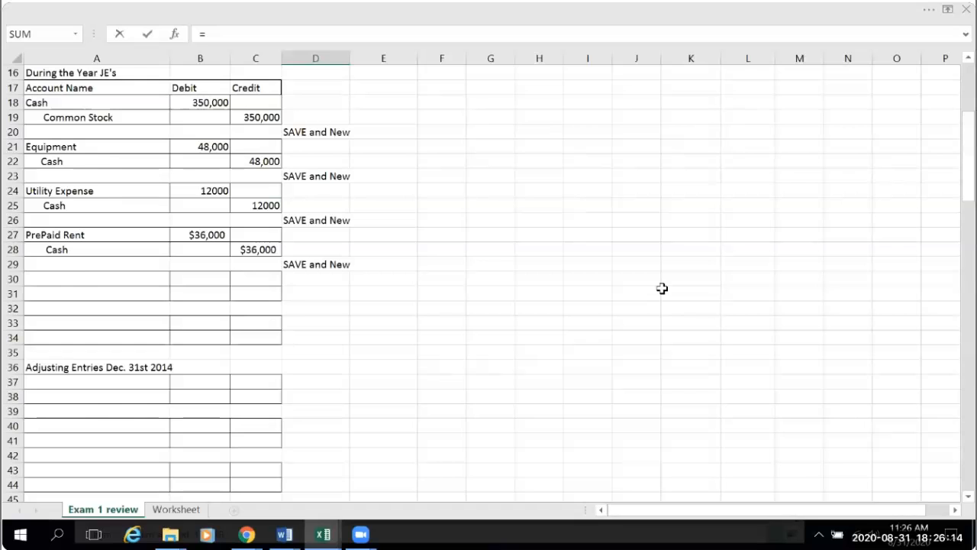
pyautogui.scroll(1, 236, 221)
pyautogui.click(214, 235)
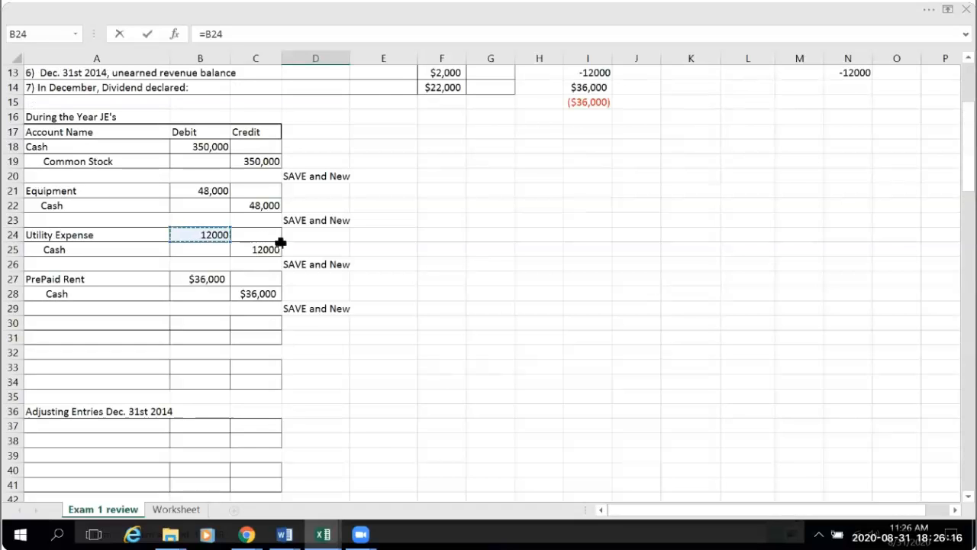
pyautogui.press('Return')
pyautogui.scroll(-4, 617, 346)
pyautogui.click(619, 330)
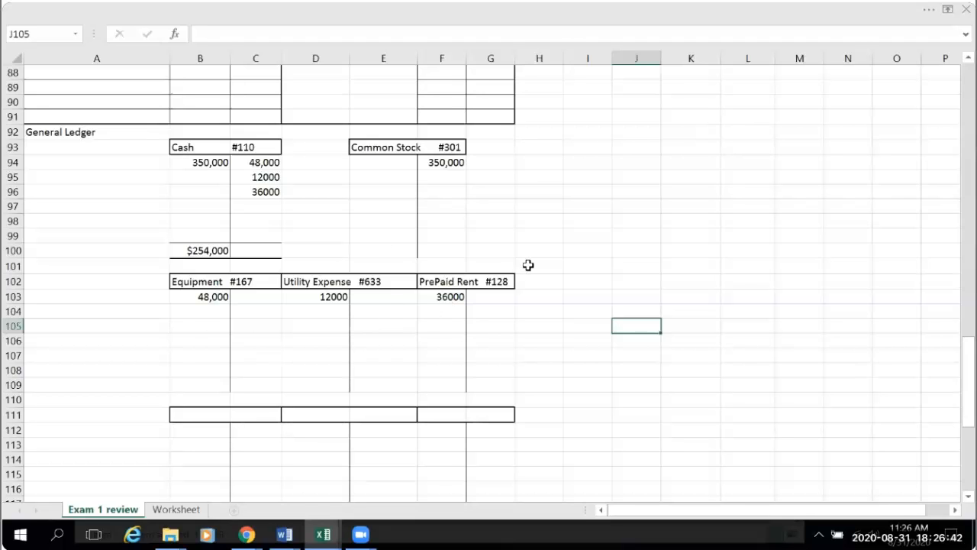
pyautogui.scroll(8, 527, 265)
pyautogui.scroll(12, 527, 265)
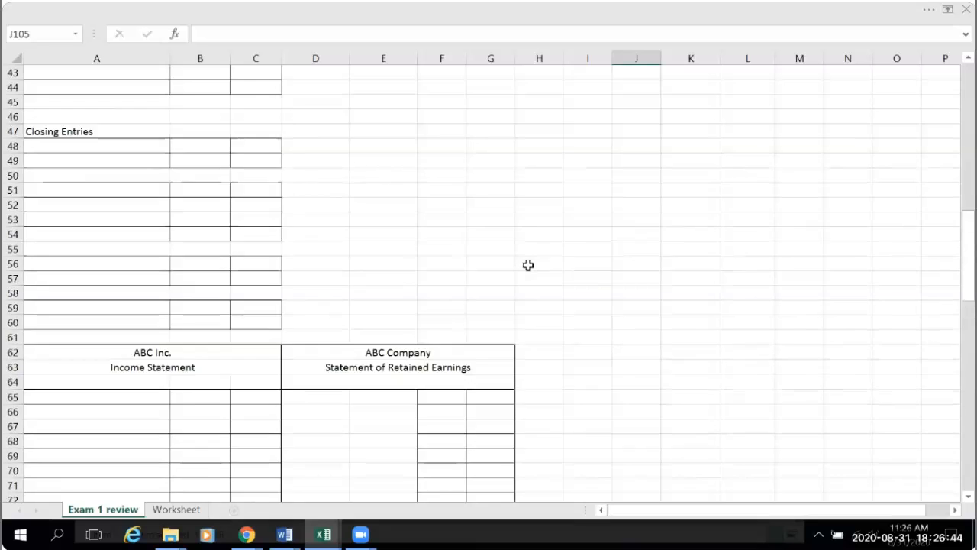
pyautogui.scroll(6, 528, 265)
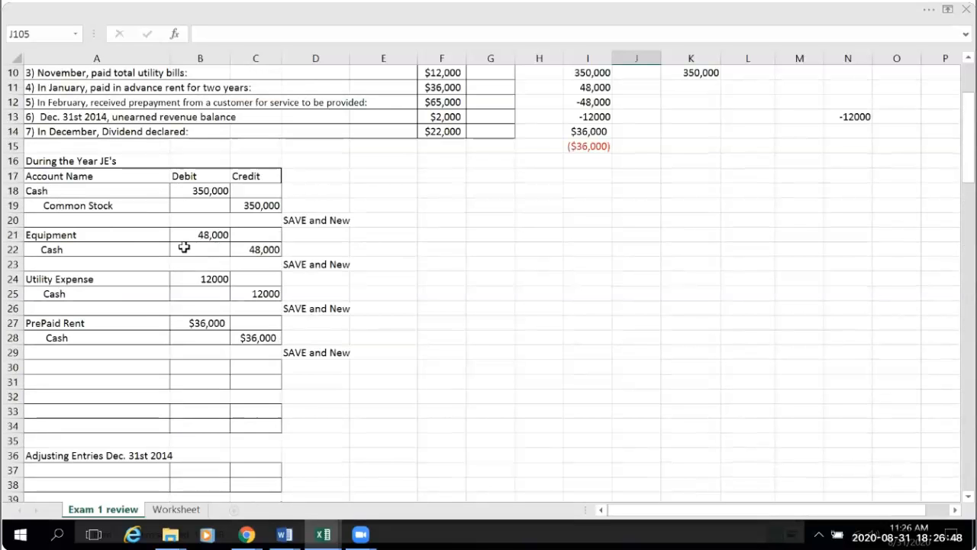
pyautogui.scroll(1, 429, 388)
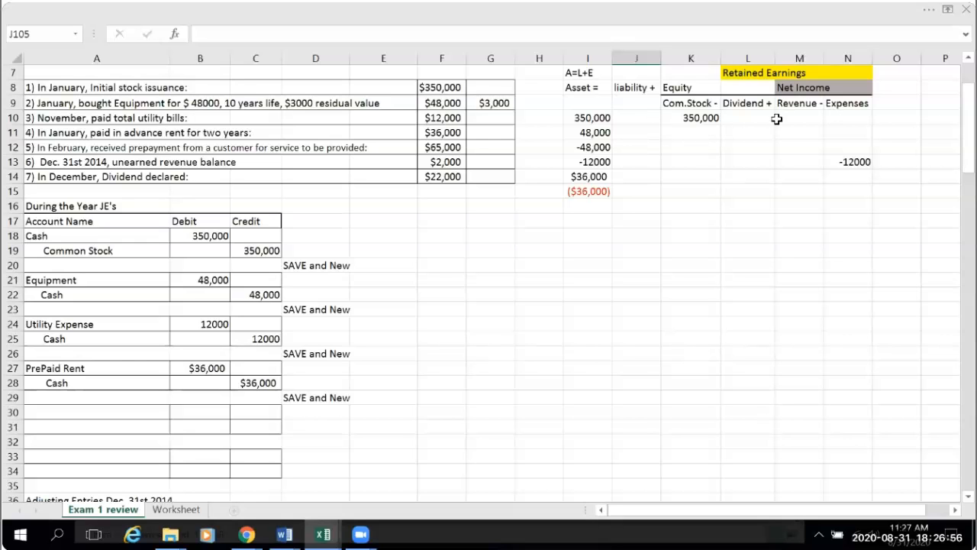
# - Apply a top and double bottom border to the accounting equation table's total row, I20:N20
pyautogui.scroll(2, 683, 183)
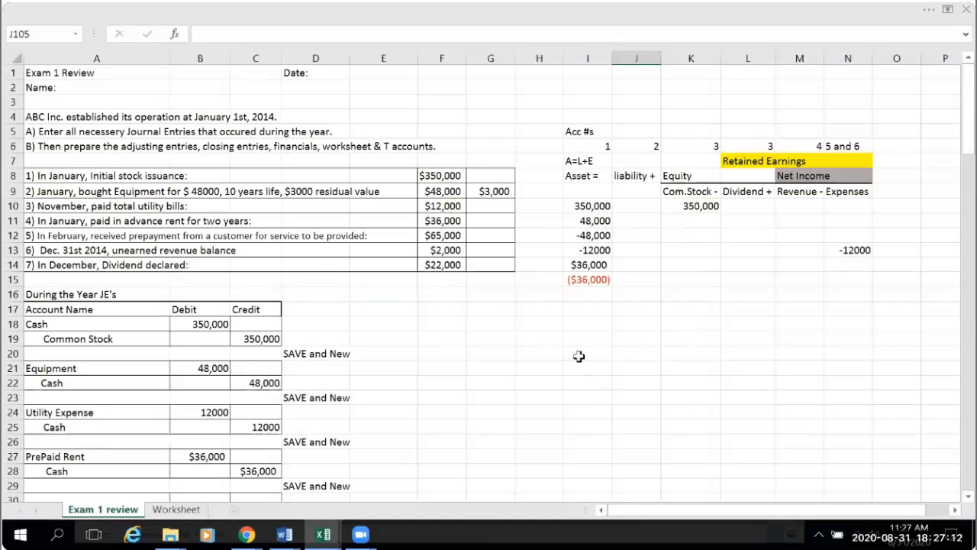
pyautogui.moveTo(579, 355); pyautogui.dragTo(872, 352)
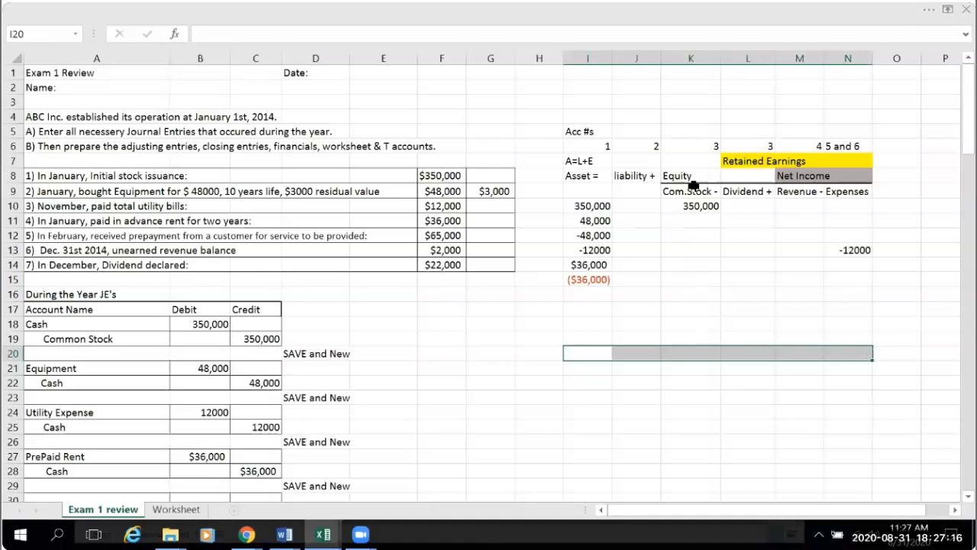
pyautogui.click(930, 15)
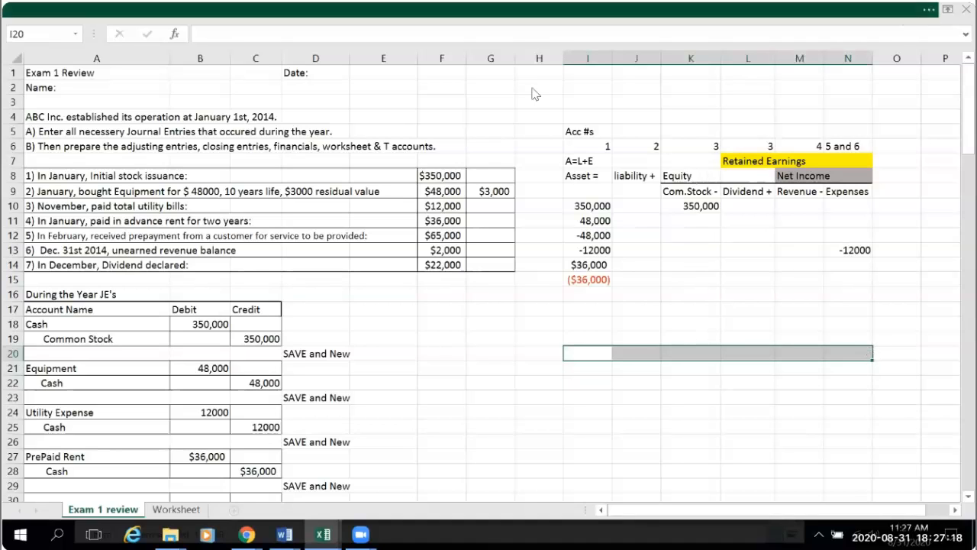
pyautogui.click(193, 84)
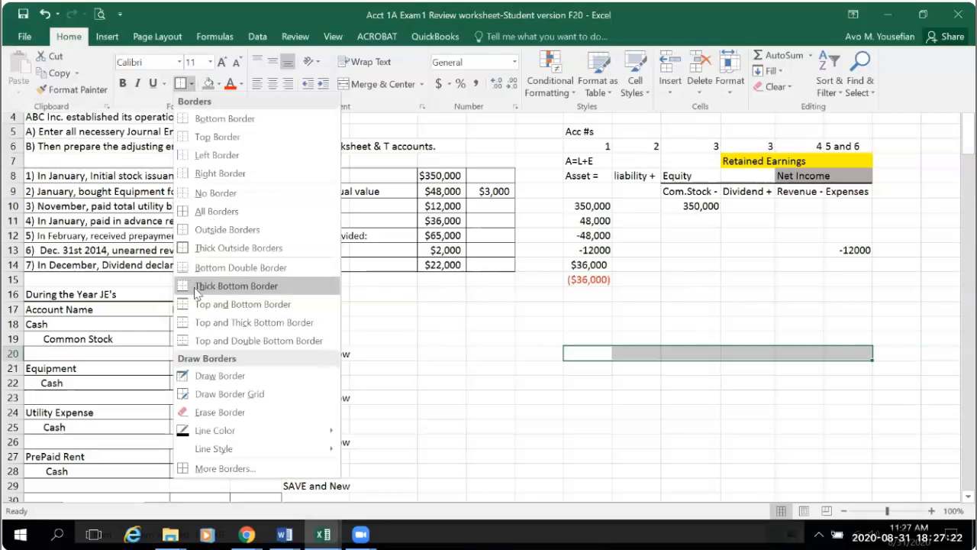
pyautogui.click(205, 341)
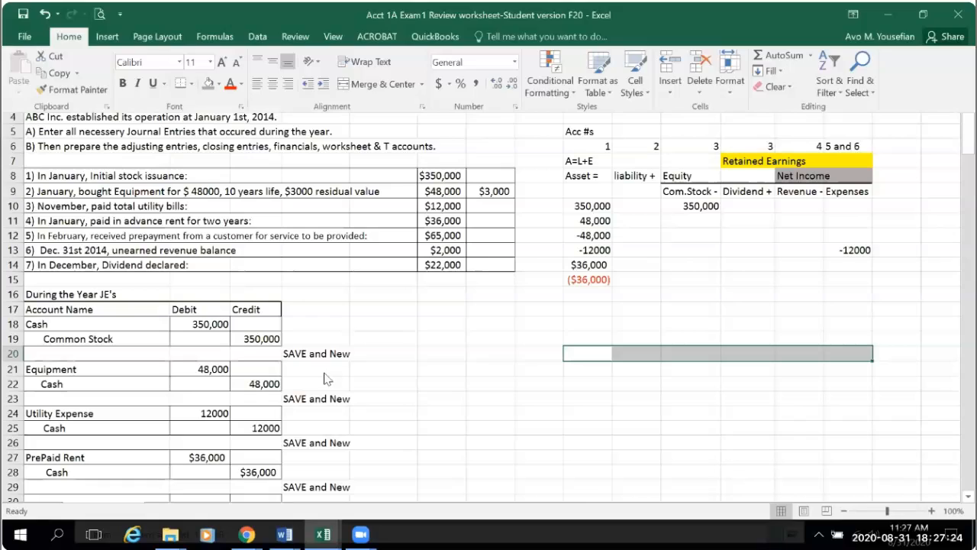
pyautogui.click(724, 453)
pyautogui.click(730, 424)
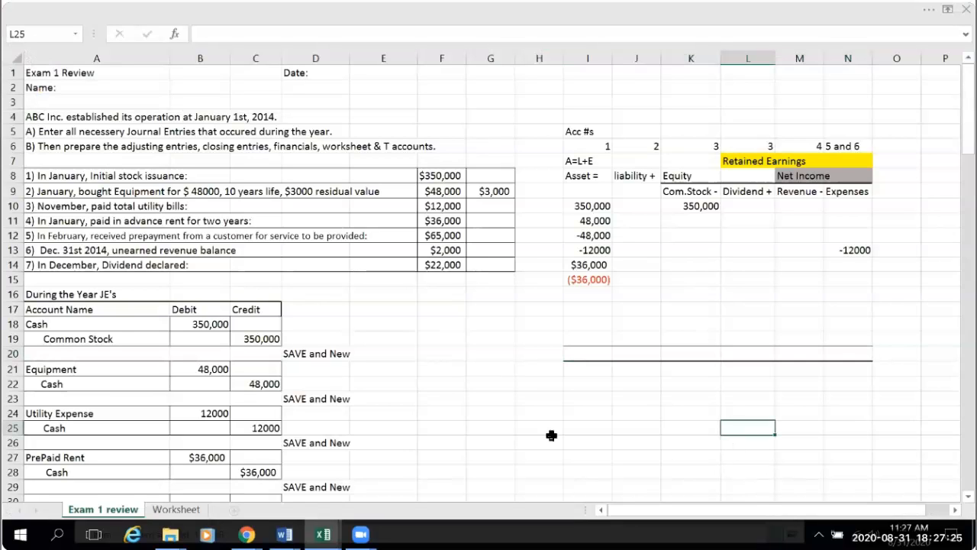
# - Total the Asset column in I20 with an AutoSum of I10:I19
pyautogui.click(586, 352)
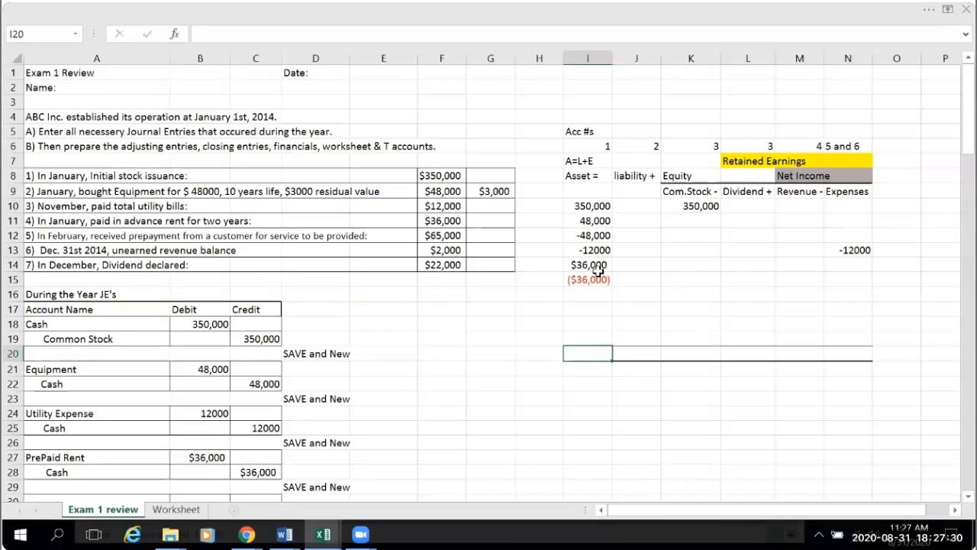
pyautogui.click(932, 9)
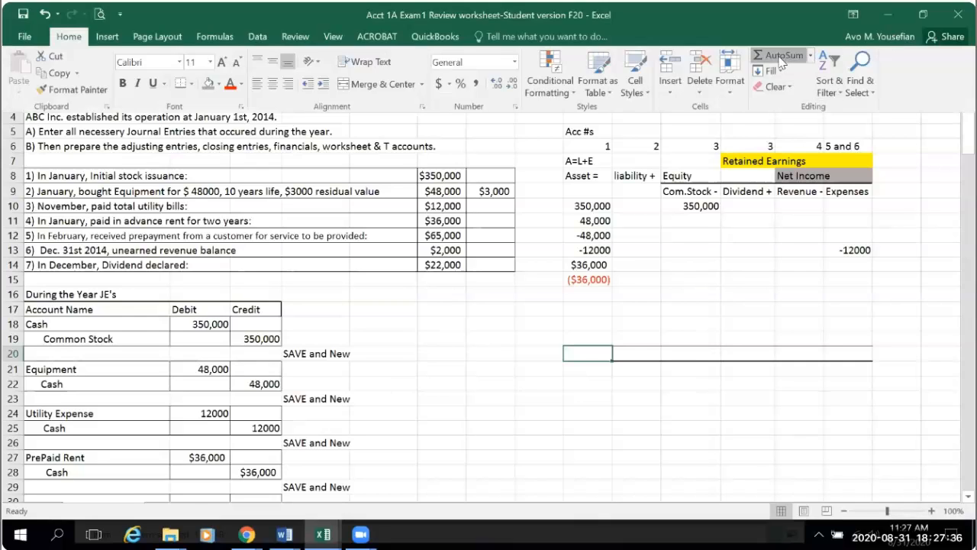
pyautogui.click(780, 57)
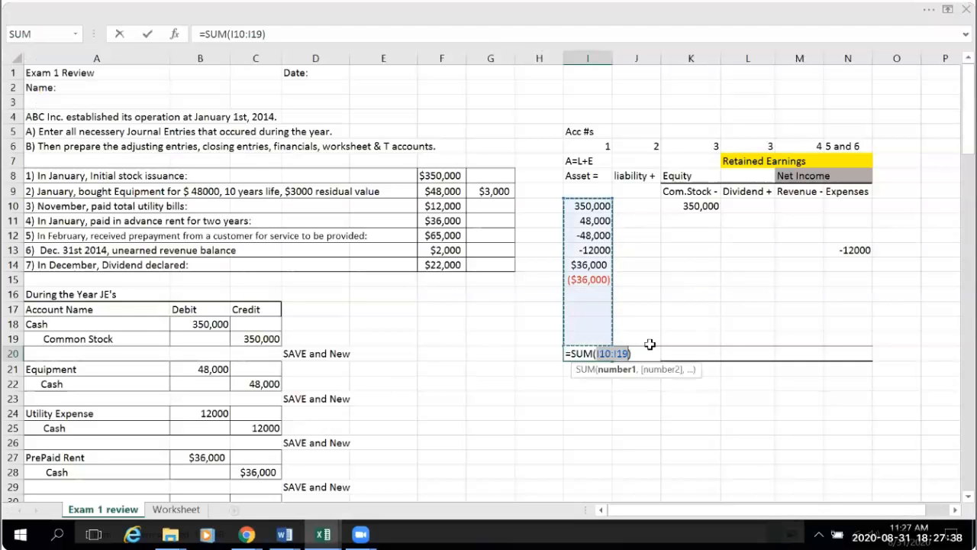
pyautogui.press('Return')
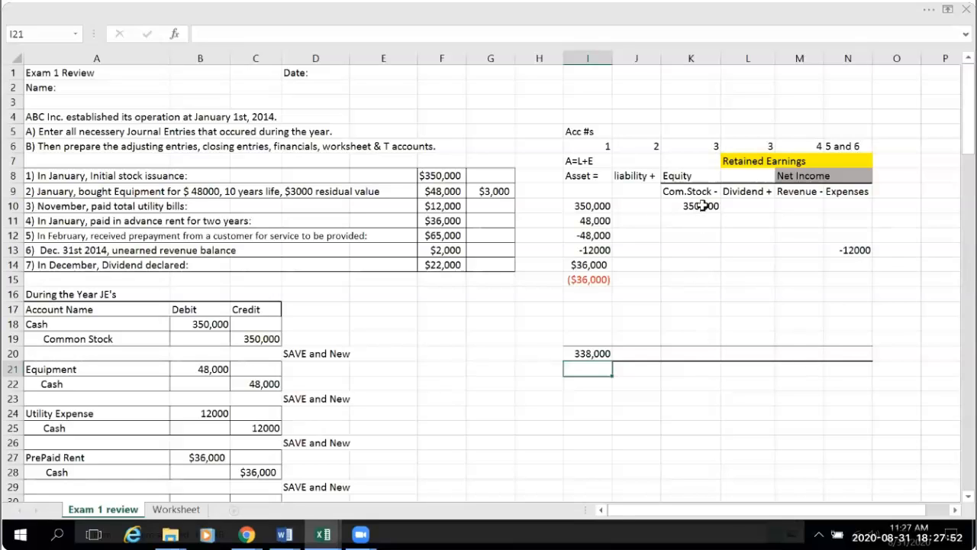
# - Total the Common Stock column in K20 with an AutoSum of K10:K19
pyautogui.click(691, 354)
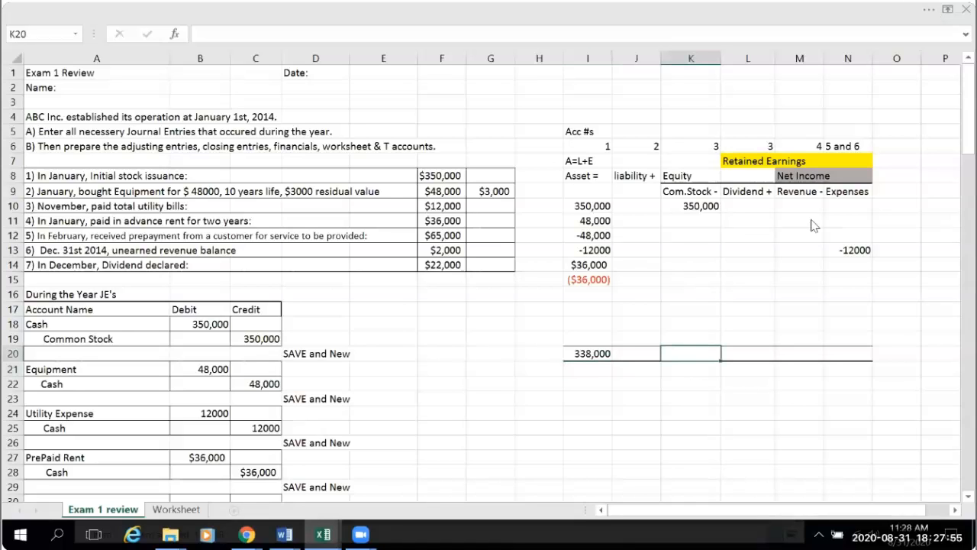
pyautogui.click(928, 10)
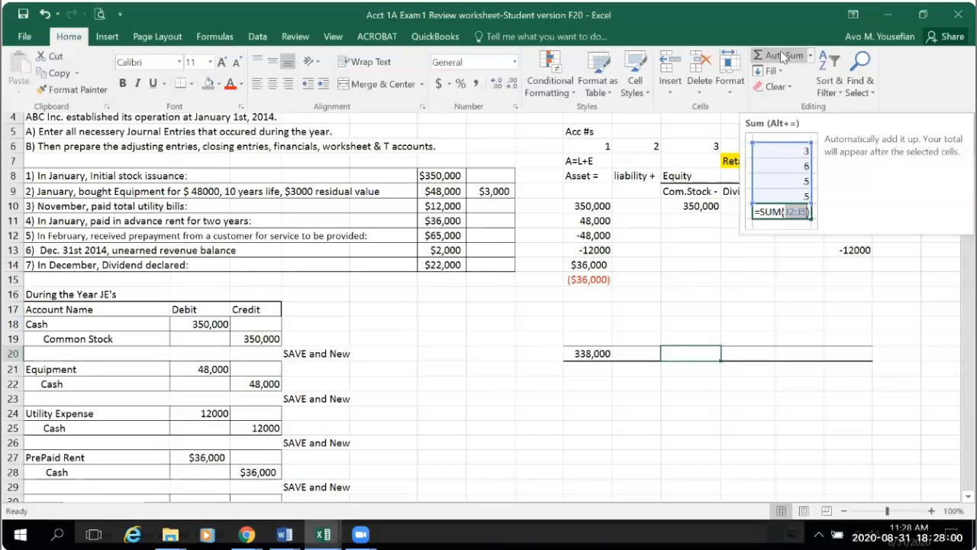
pyautogui.click(784, 57)
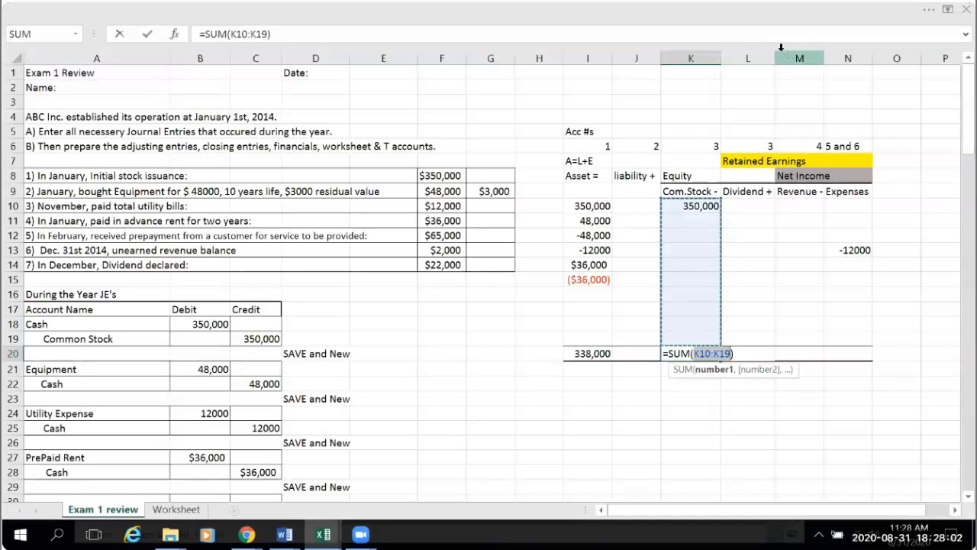
pyautogui.press('Return')
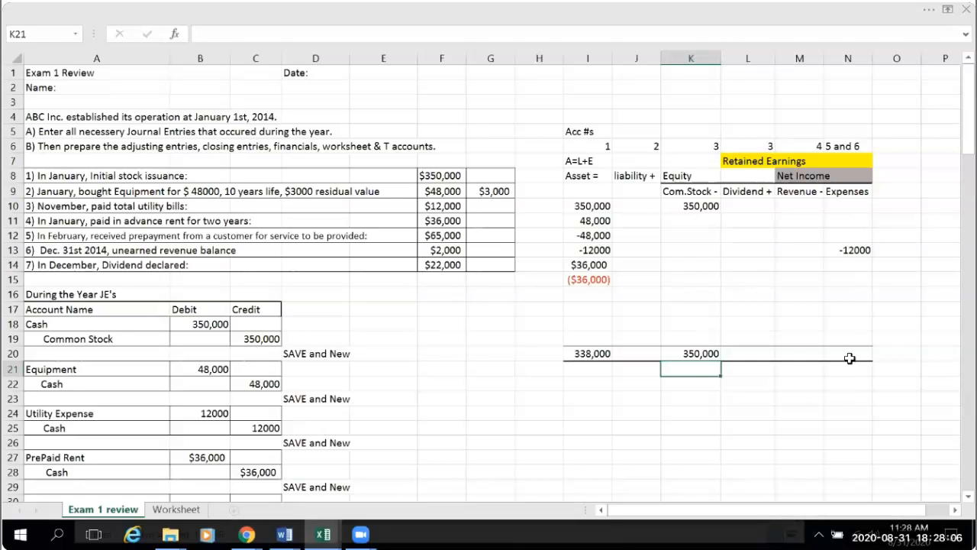
# - Total the Expenses column in N20 with AutoSum, extending the summed range to N10:N19
pyautogui.click(850, 356)
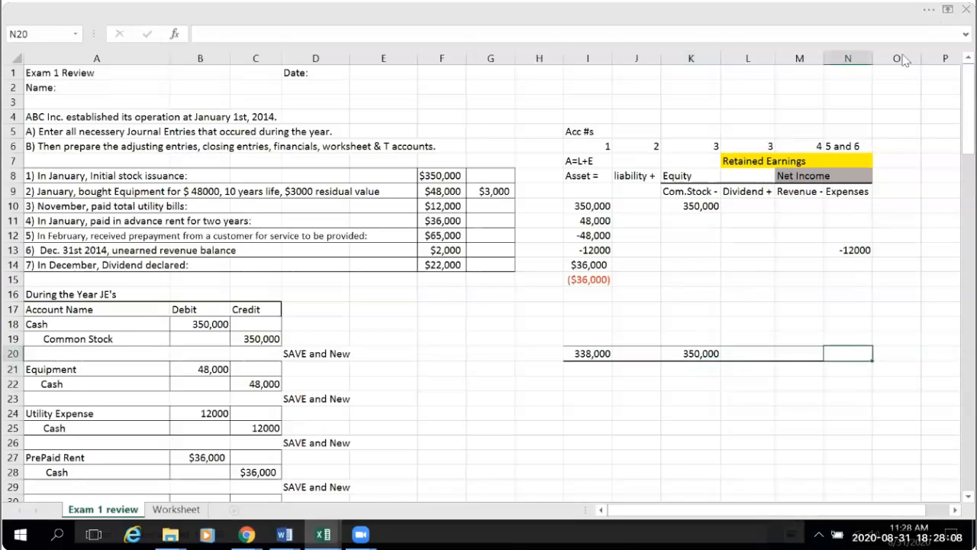
pyautogui.hotkey('alt', '=')
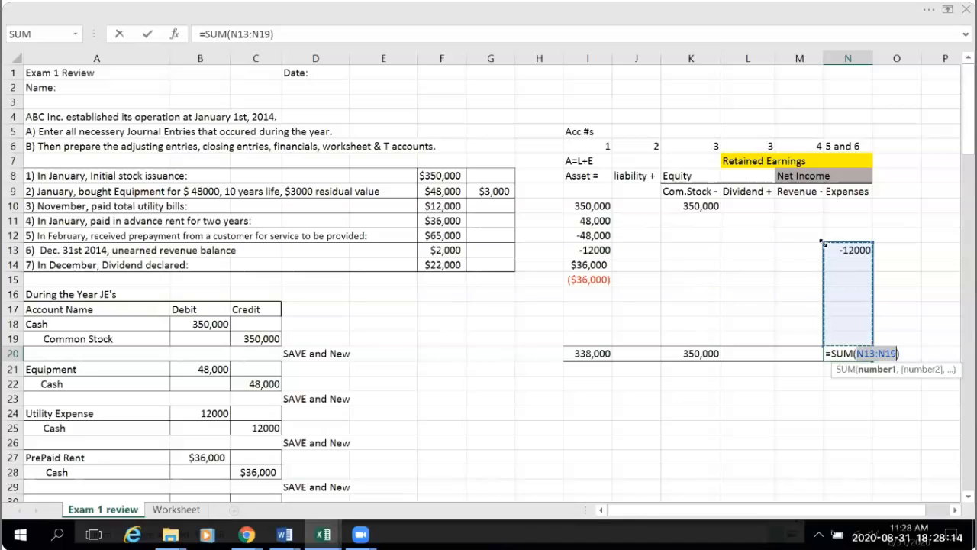
pyautogui.moveTo(824, 243); pyautogui.dragTo(826, 203)
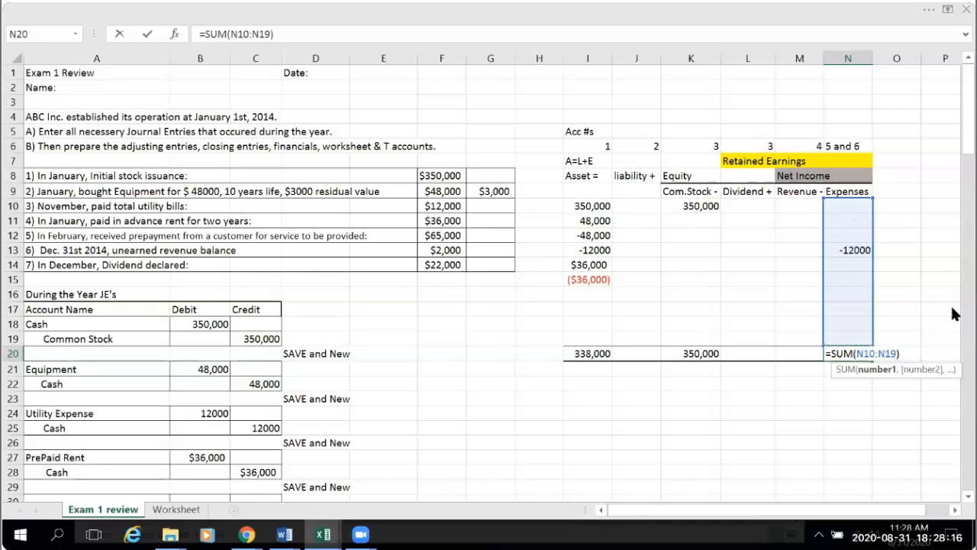
pyautogui.press('Return')
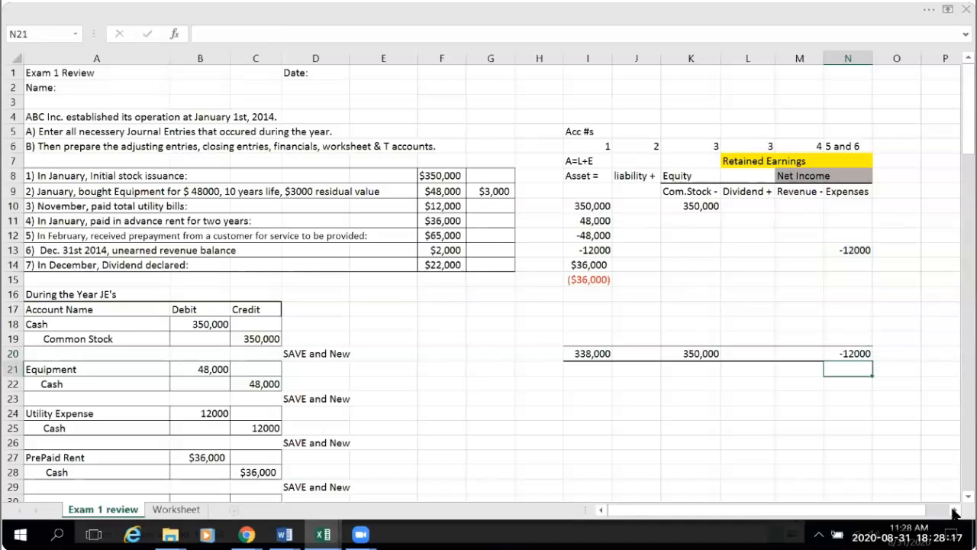
pyautogui.click(791, 428)
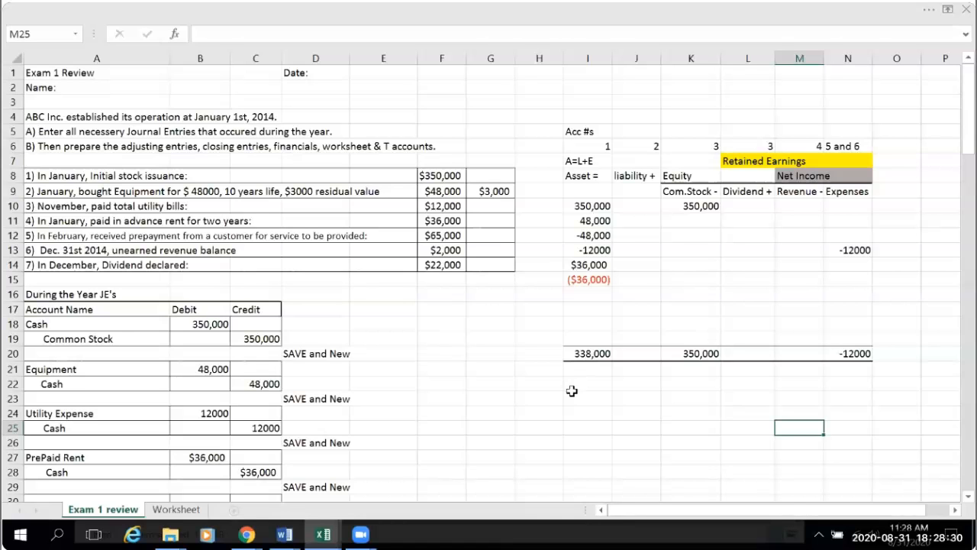
# - Save the workbook
pyautogui.scroll(-2, 504, 397)
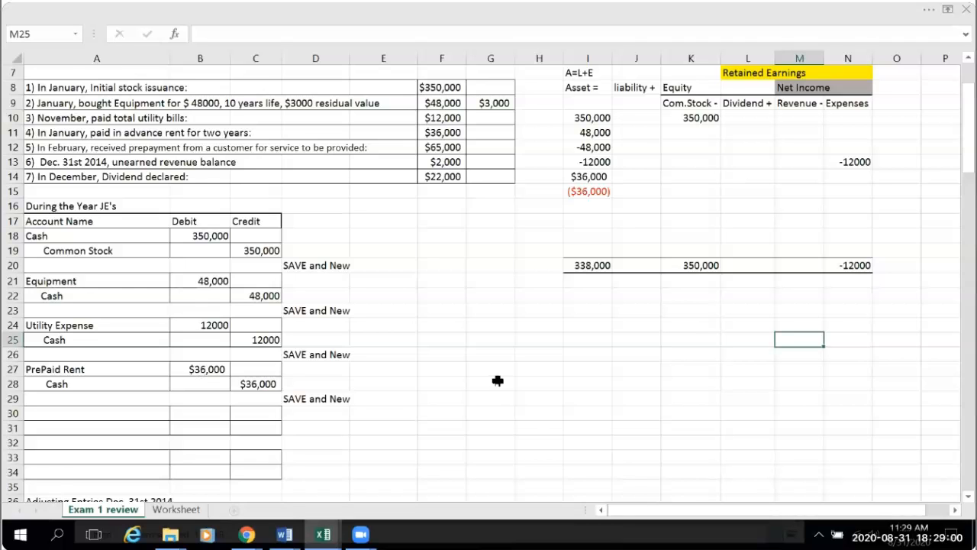
pyautogui.scroll(-4, 488, 374)
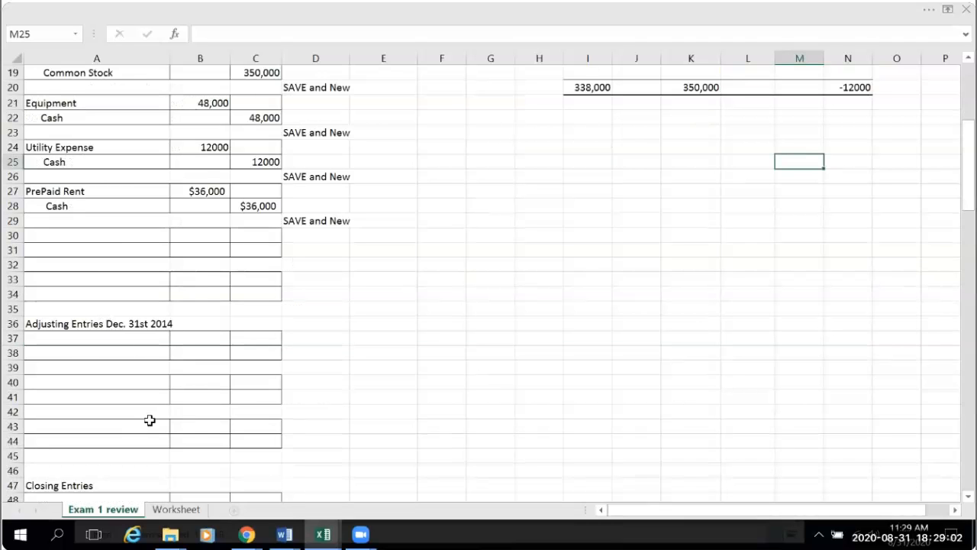
pyautogui.scroll(3, 59, 319)
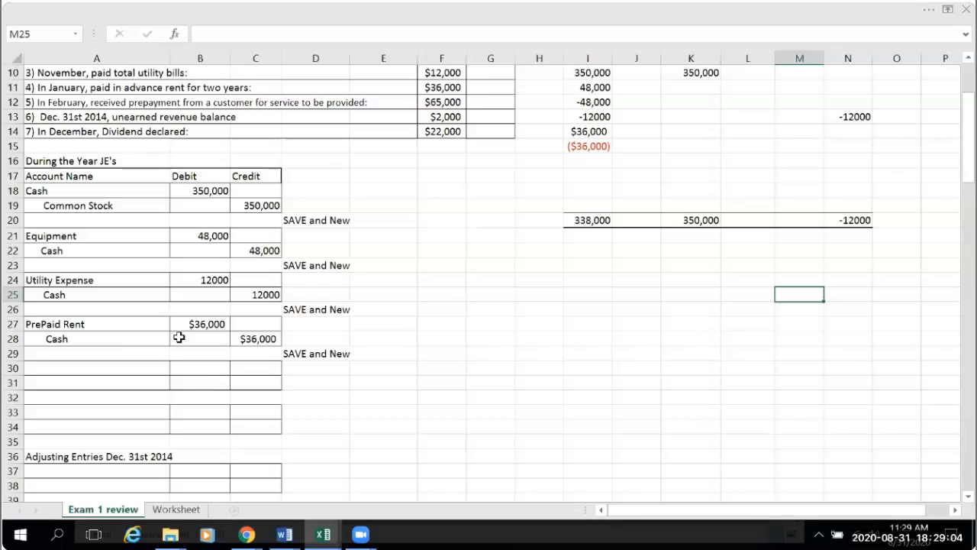
pyautogui.click(928, 10)
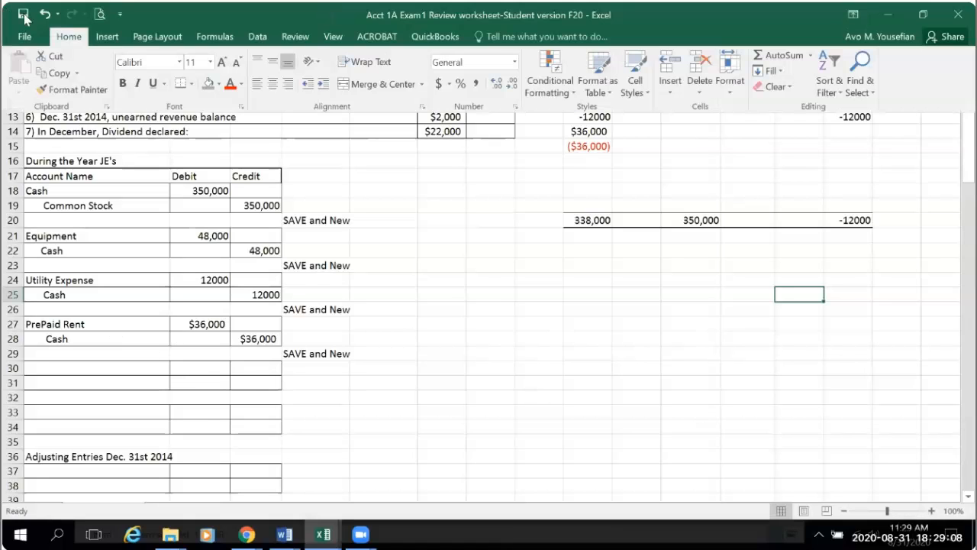